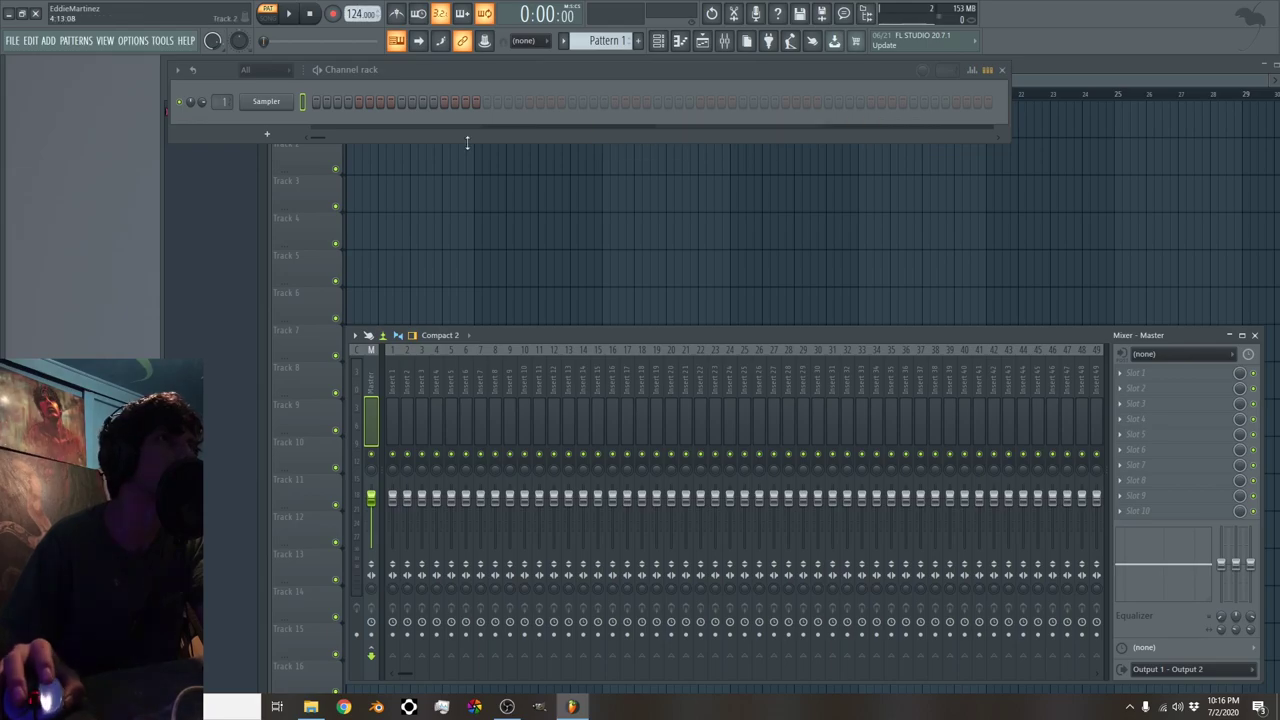
Add the VES2 Bassdrum 035 sample as a new channel and fill it on every fourth step
{"action": "key", "text": "alt+F8"}
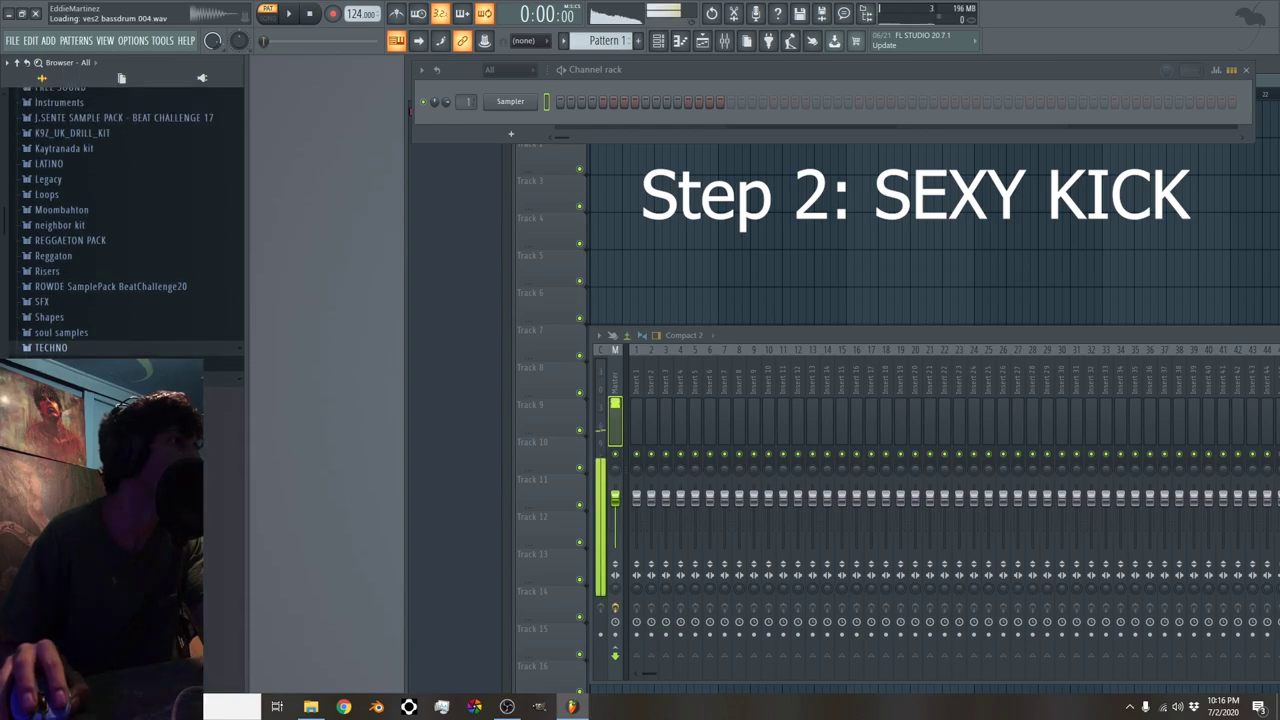
{"action": "scroll", "coordinate": [125, 220], "scroll_direction": "down", "scroll_amount": 10}
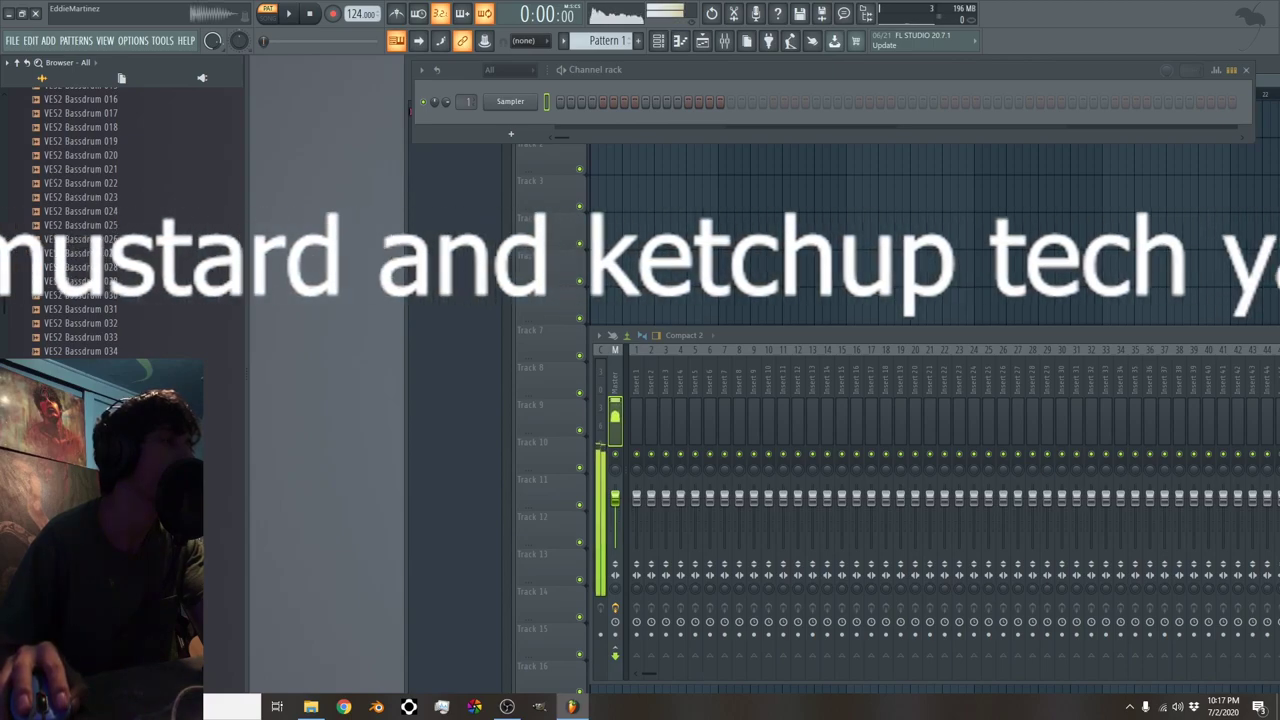
{"action": "left_click_drag", "start_coordinate": [80, 365], "coordinate": [266, 122]}
{"action": "right_click", "coordinate": [266, 122]}
{"action": "left_click", "coordinate": [505, 178]}
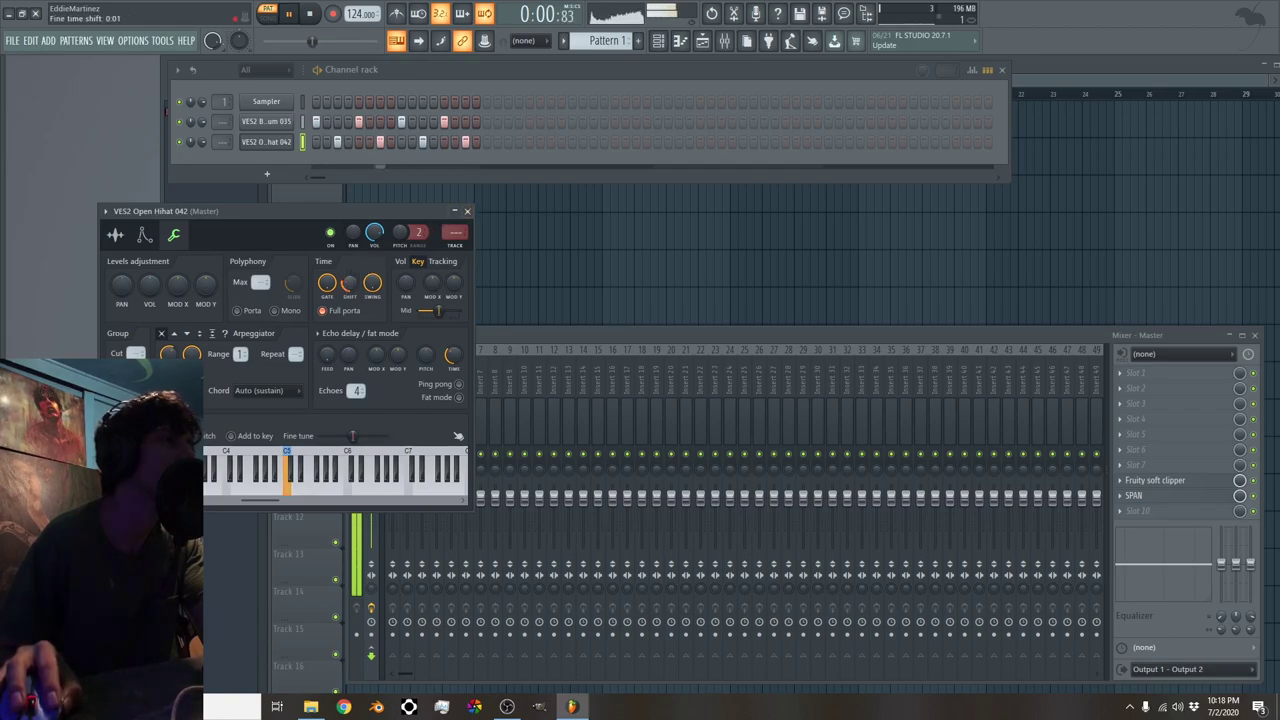
Add VES2 Closed Hihat 002 as a channel playing on all 16 steps and set it to cut itself
{"action": "left_click", "coordinate": [466, 211]}
{"action": "key", "text": "alt+F8"}
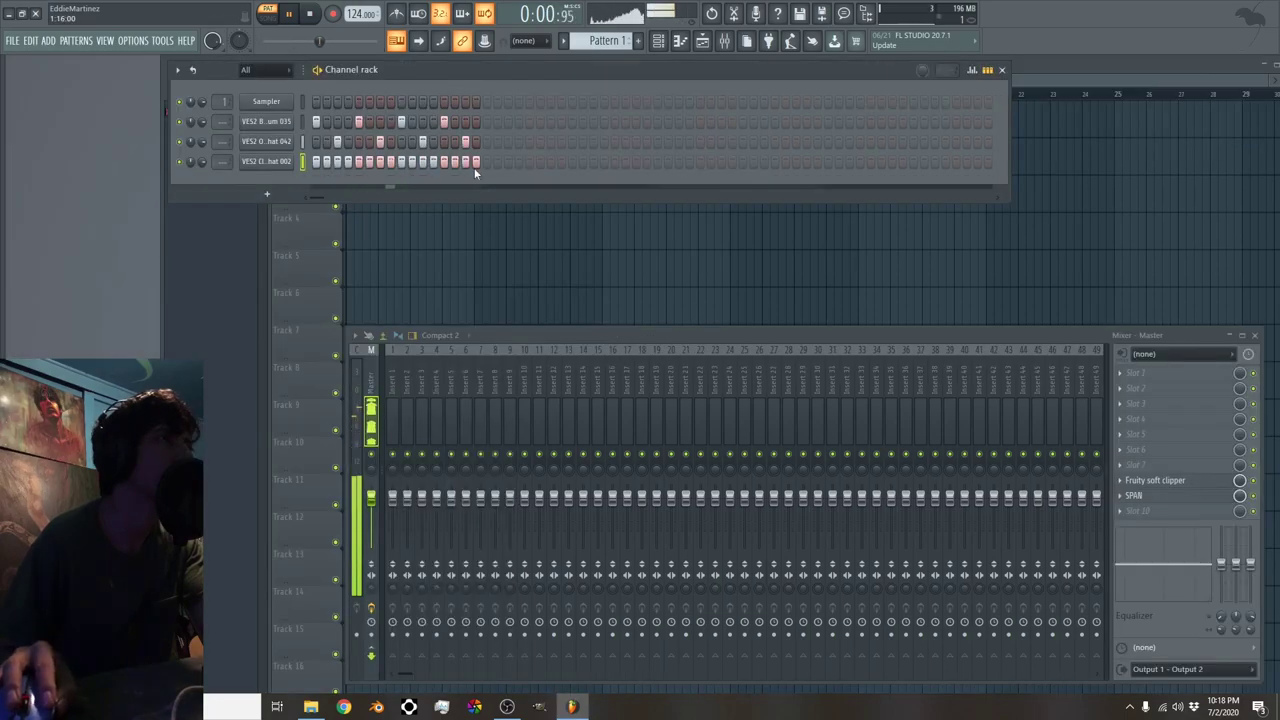
{"action": "right_click", "coordinate": [260, 161]}
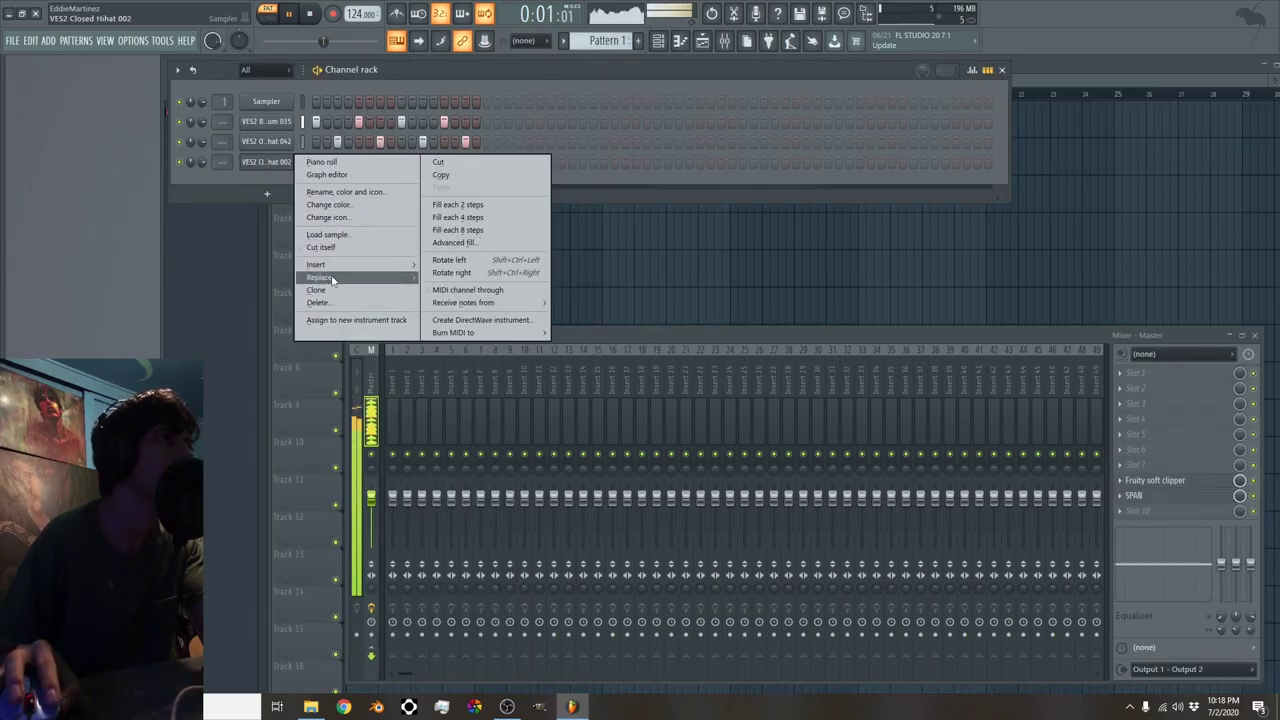
{"action": "left_click", "coordinate": [331, 250]}
Adjust the time shift in the closed hi-hat channel's miscellaneous settings
{"action": "left_click", "coordinate": [293, 160]}
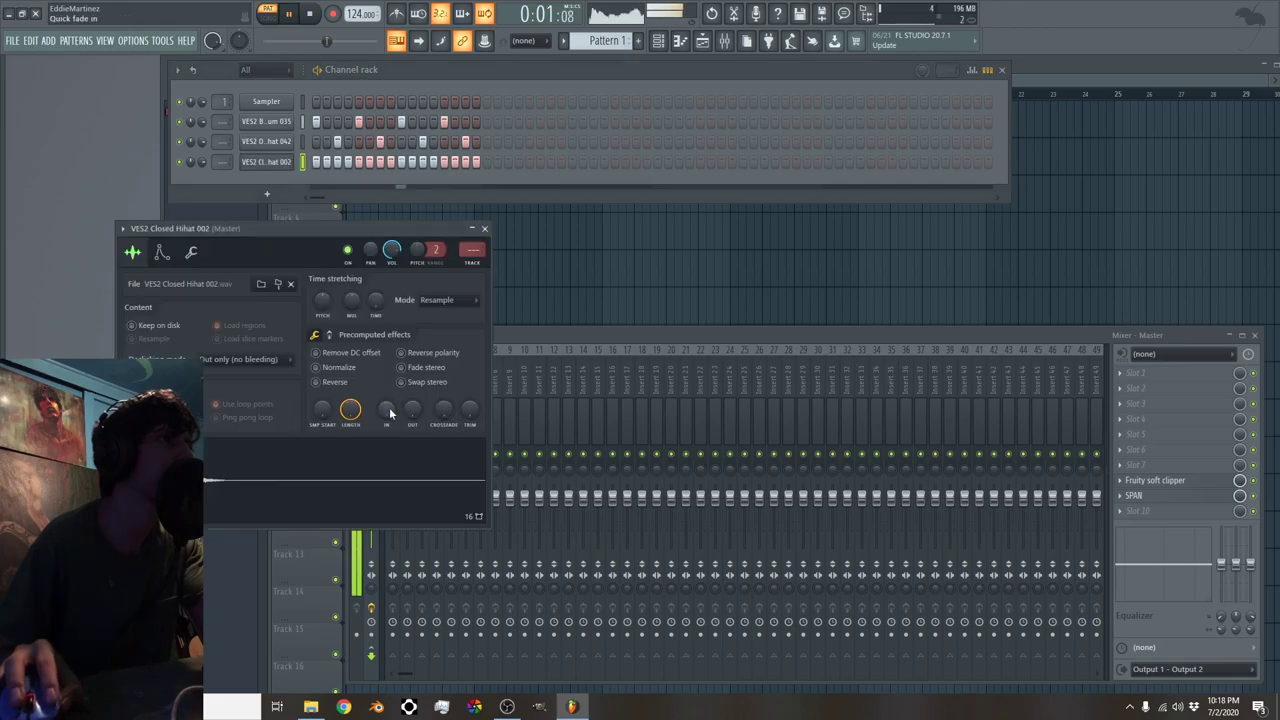
{"action": "left_click", "coordinate": [192, 253]}
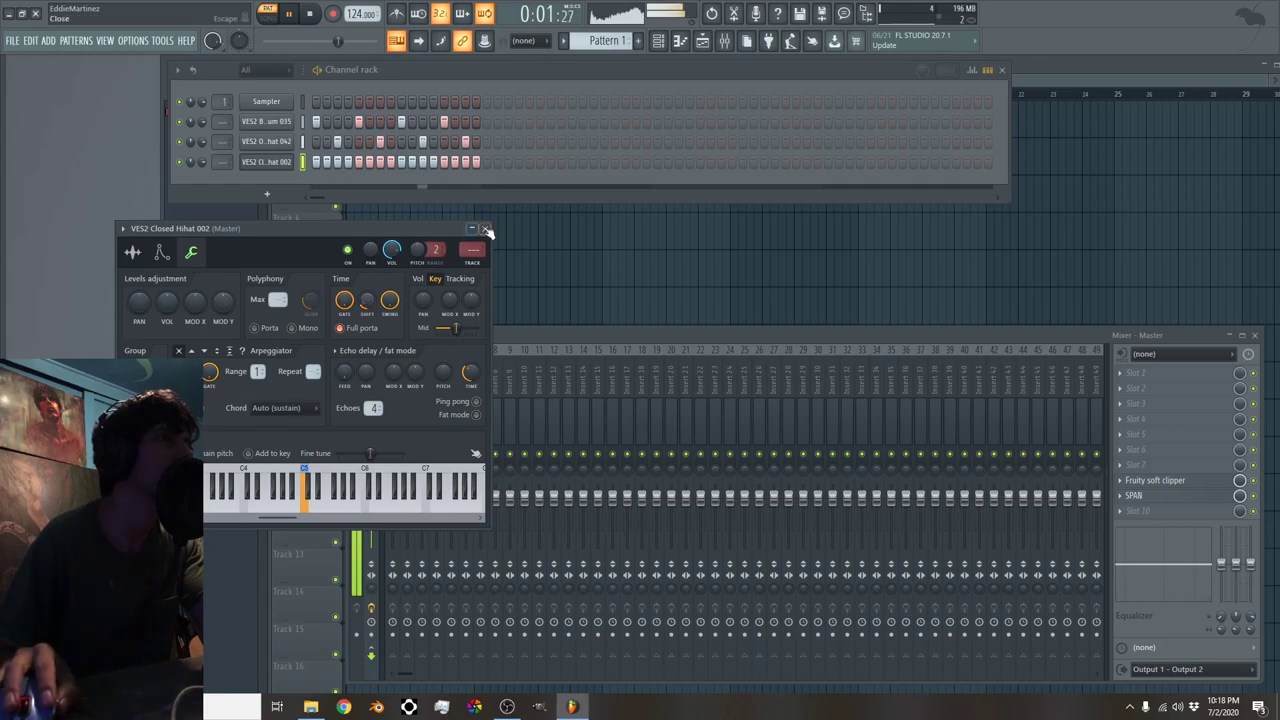
{"action": "left_click", "coordinate": [486, 229]}
Open the closed hi-hat's piano roll and enlarge its velocity lane
{"action": "right_click", "coordinate": [283, 170]}
{"action": "left_click", "coordinate": [285, 165]}
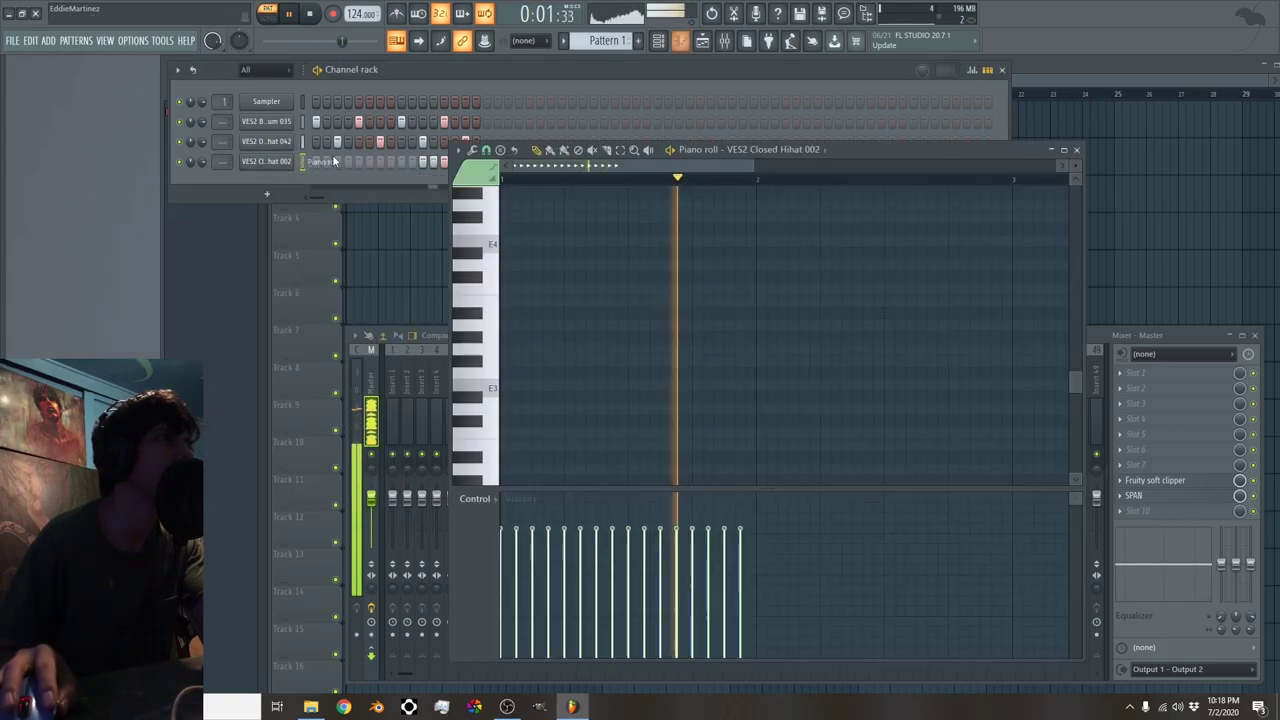
{"action": "left_click_drag", "start_coordinate": [543, 491], "coordinate": [551, 309]}
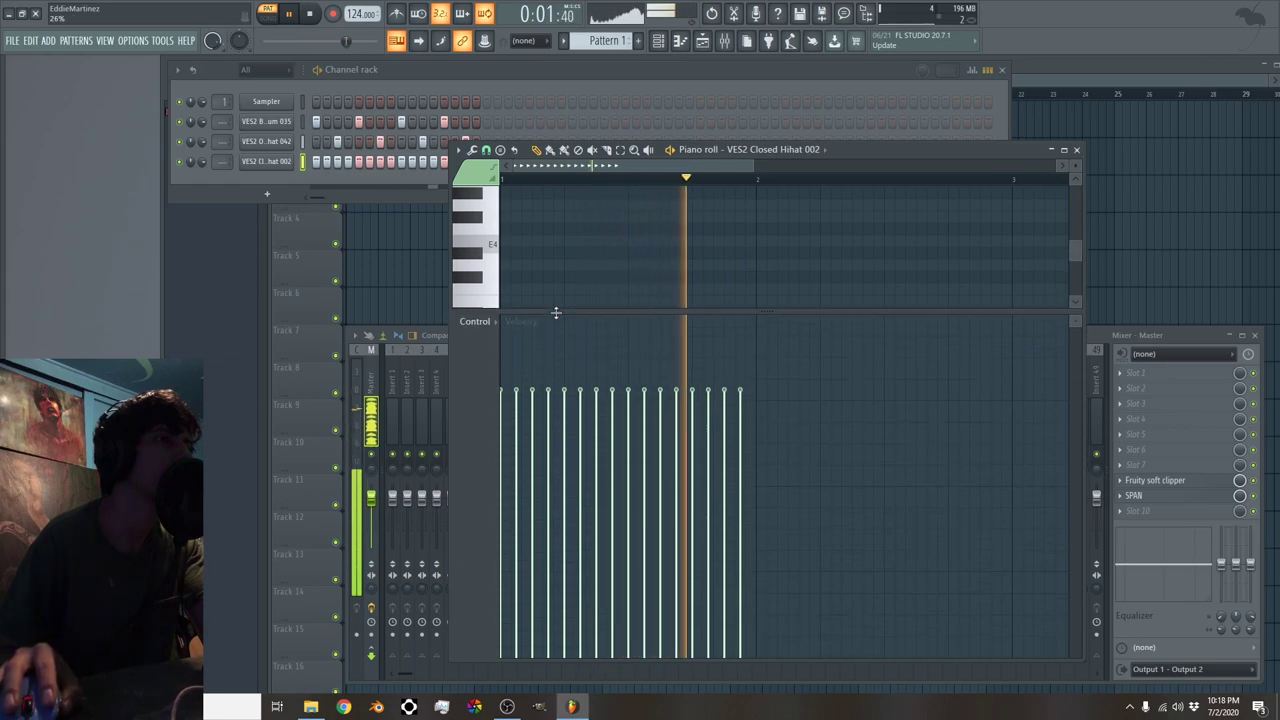
Lower the velocities of most closed hi-hat notes by varying amounts to give the pattern groove
{"action": "left_click", "coordinate": [503, 528]}
{"action": "left_click", "coordinate": [548, 516]}
{"action": "left_click", "coordinate": [532, 465]}
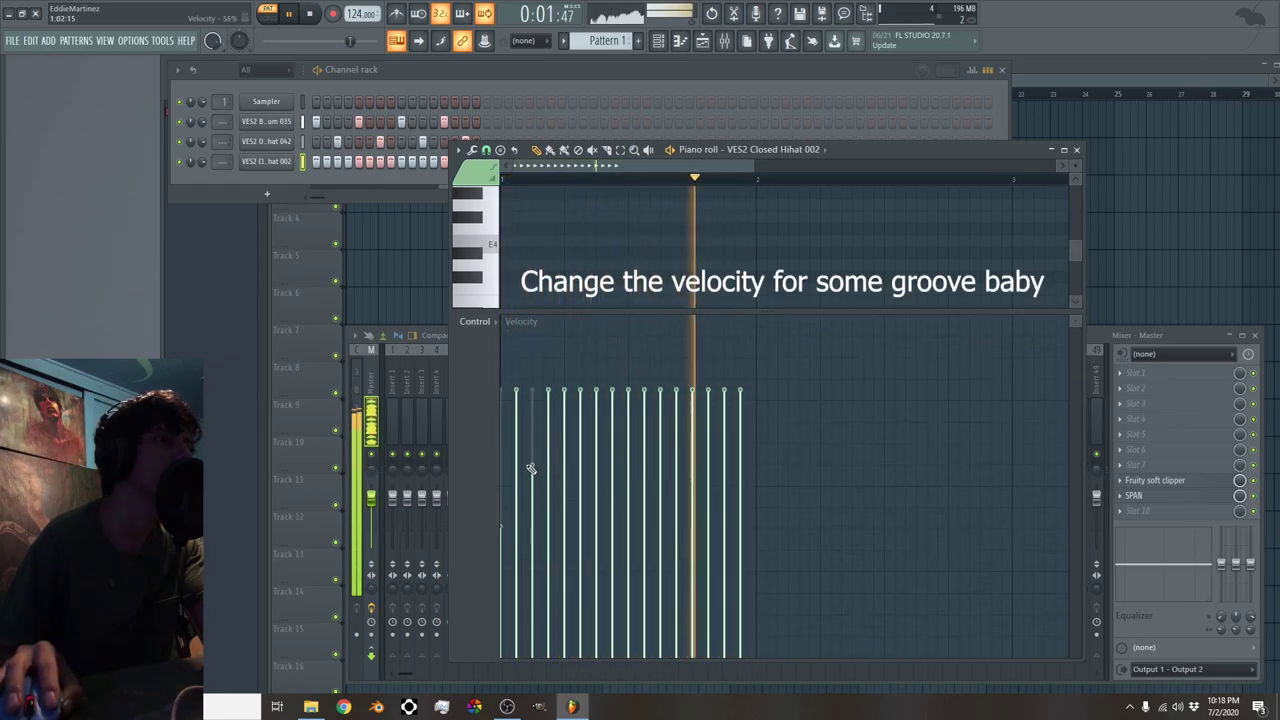
{"action": "left_click", "coordinate": [612, 428]}
{"action": "left_click", "coordinate": [644, 484]}
{"action": "left_click", "coordinate": [676, 406]}
{"action": "left_click", "coordinate": [708, 462]}
{"action": "left_click", "coordinate": [740, 414]}
{"action": "left_click", "coordinate": [580, 455]}
{"action": "left_click", "coordinate": [564, 426]}
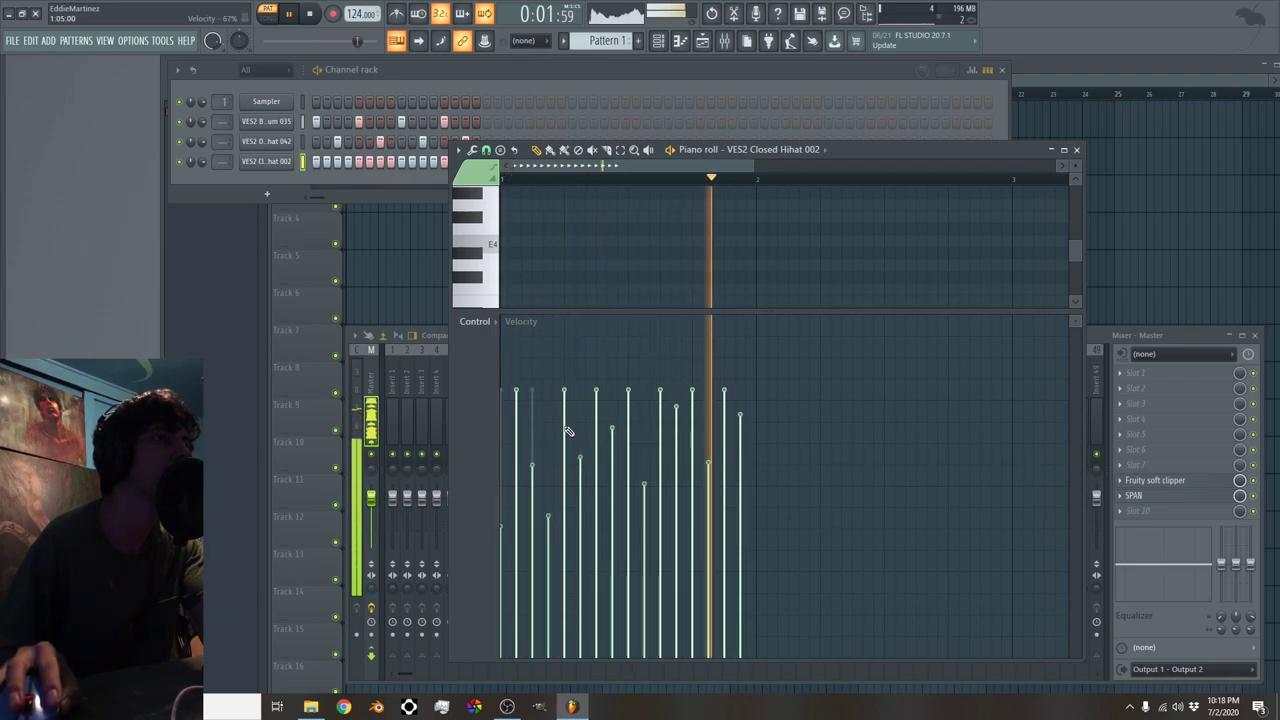
{"action": "left_click", "coordinate": [516, 411]}
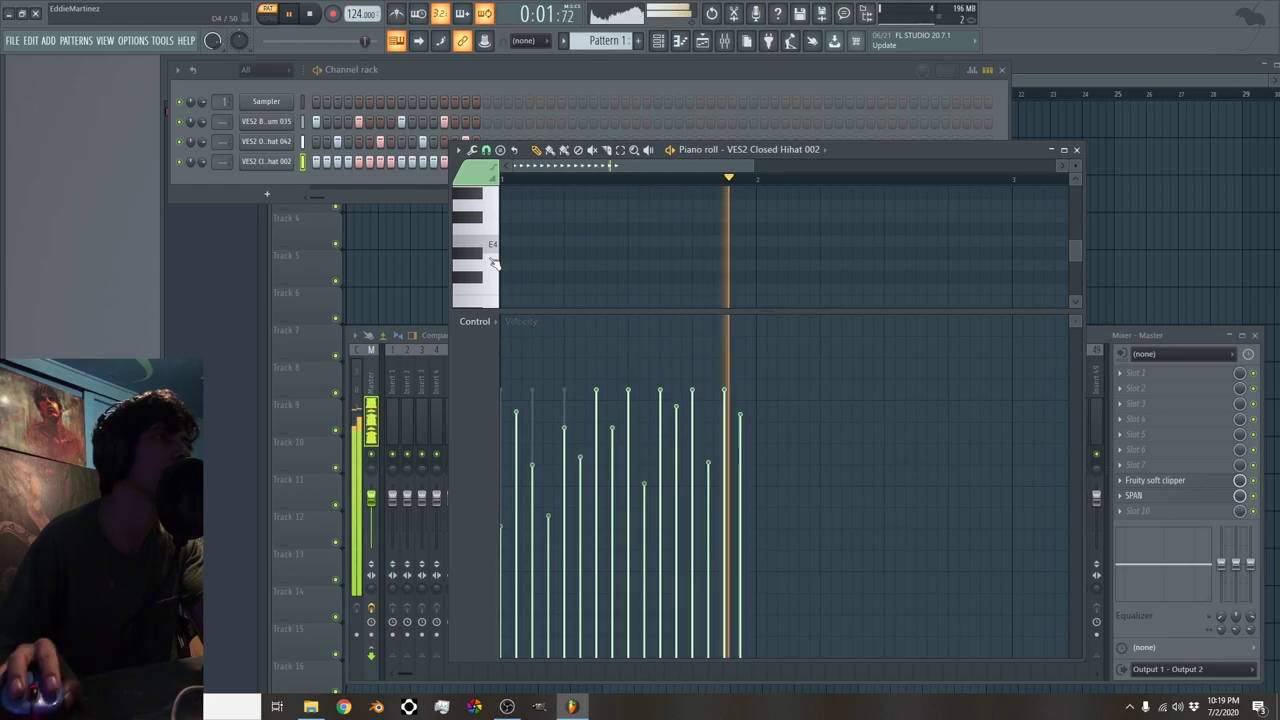
Enable the closed hi-hat's volume envelope and shape it into an immediate attack with a short decay during playback
{"action": "left_click", "coordinate": [283, 165]}
{"action": "left_click", "coordinate": [162, 251]}
{"action": "key", "text": "space"}
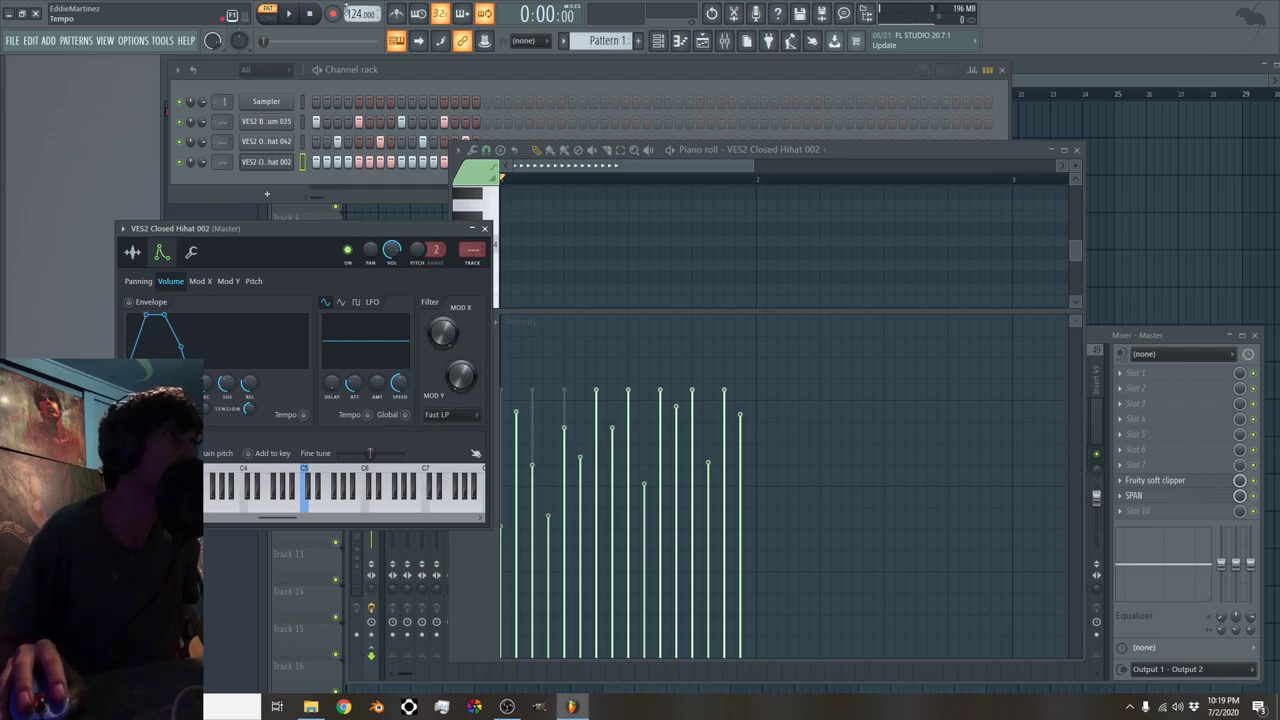
{"action": "left_click", "coordinate": [299, 16]}
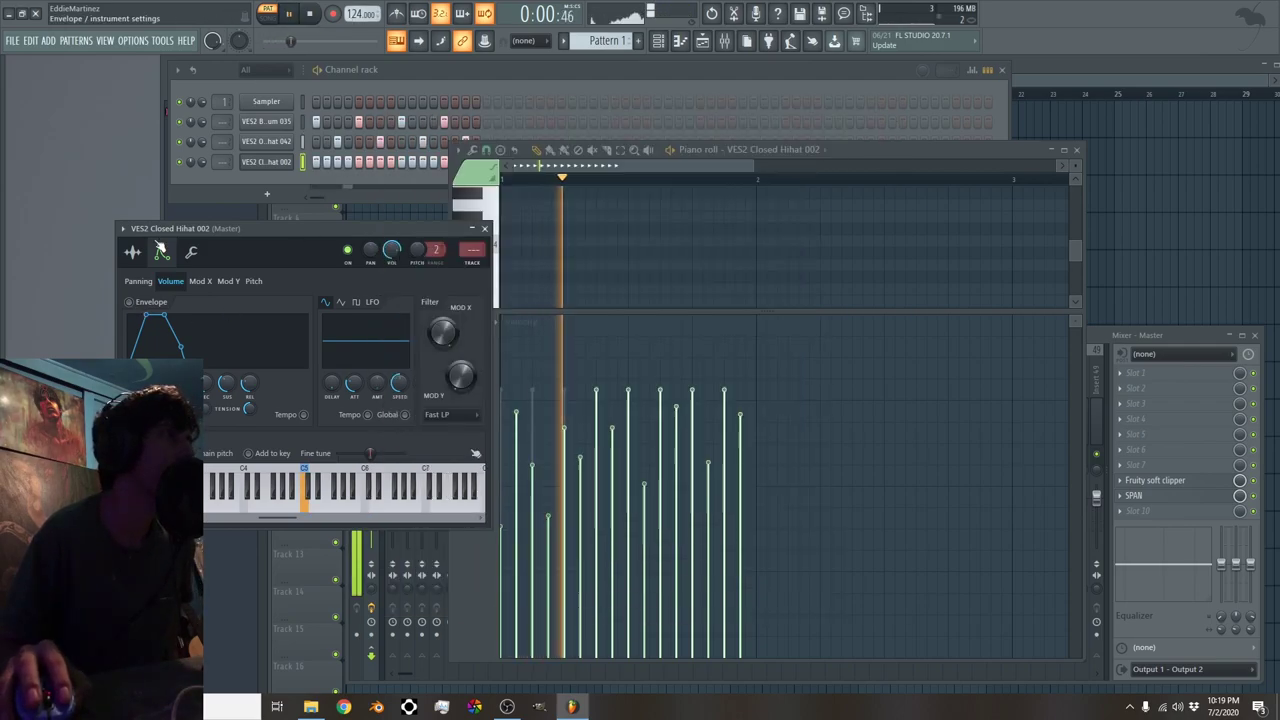
{"action": "left_click", "coordinate": [129, 302]}
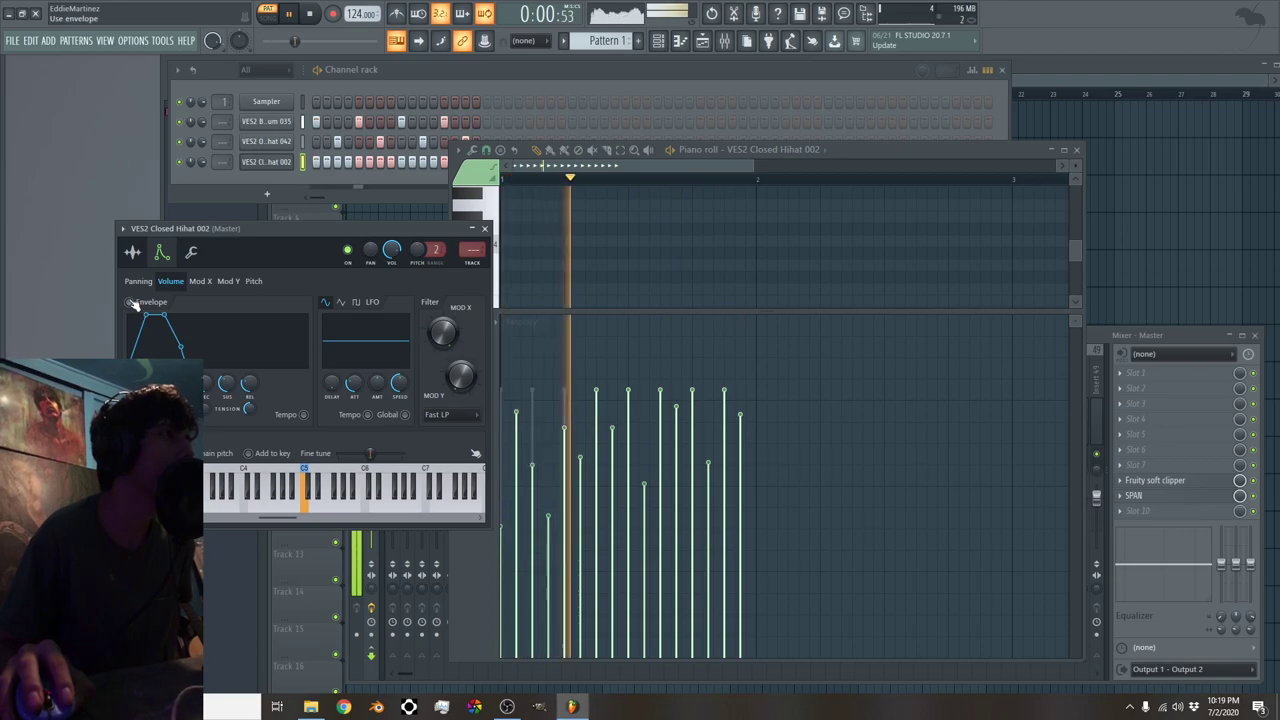
{"action": "left_click_drag", "start_coordinate": [165, 314], "coordinate": [132, 315]}
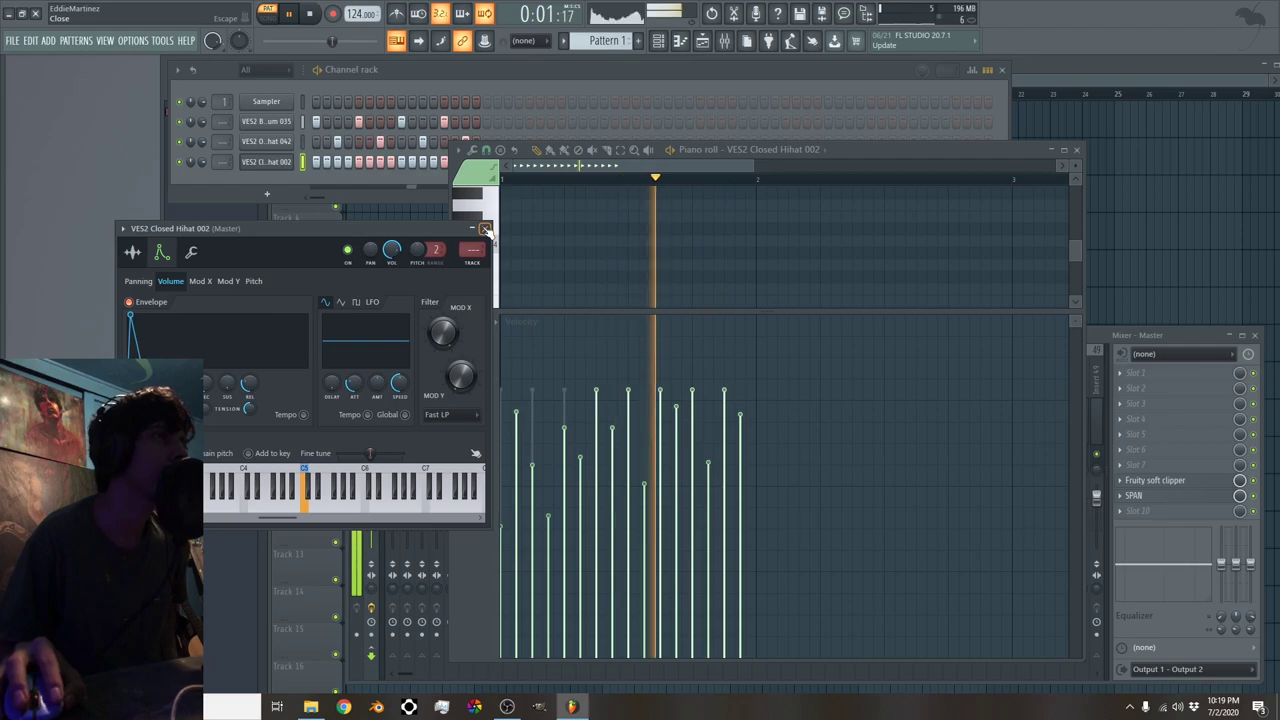
Set the quick fade out of the VES2 Open Hihat 042 sample to 14%
{"action": "left_click", "coordinate": [280, 142]}
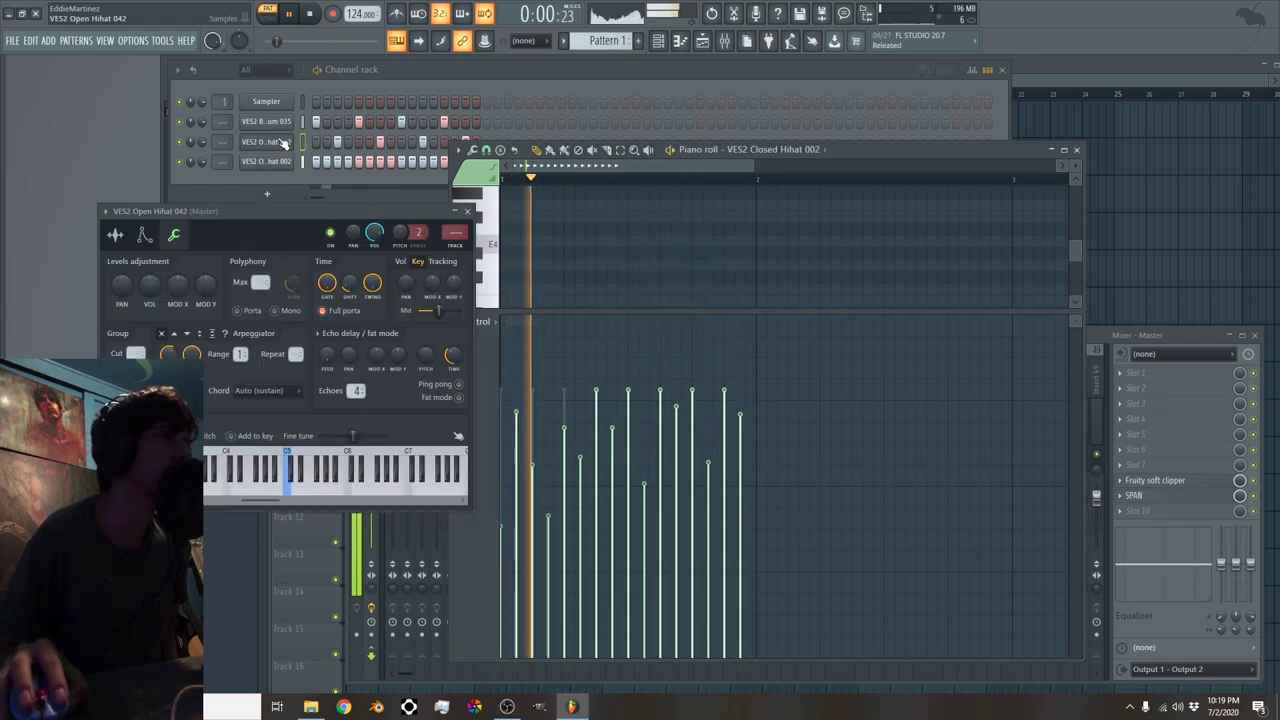
{"action": "left_click", "coordinate": [115, 234]}
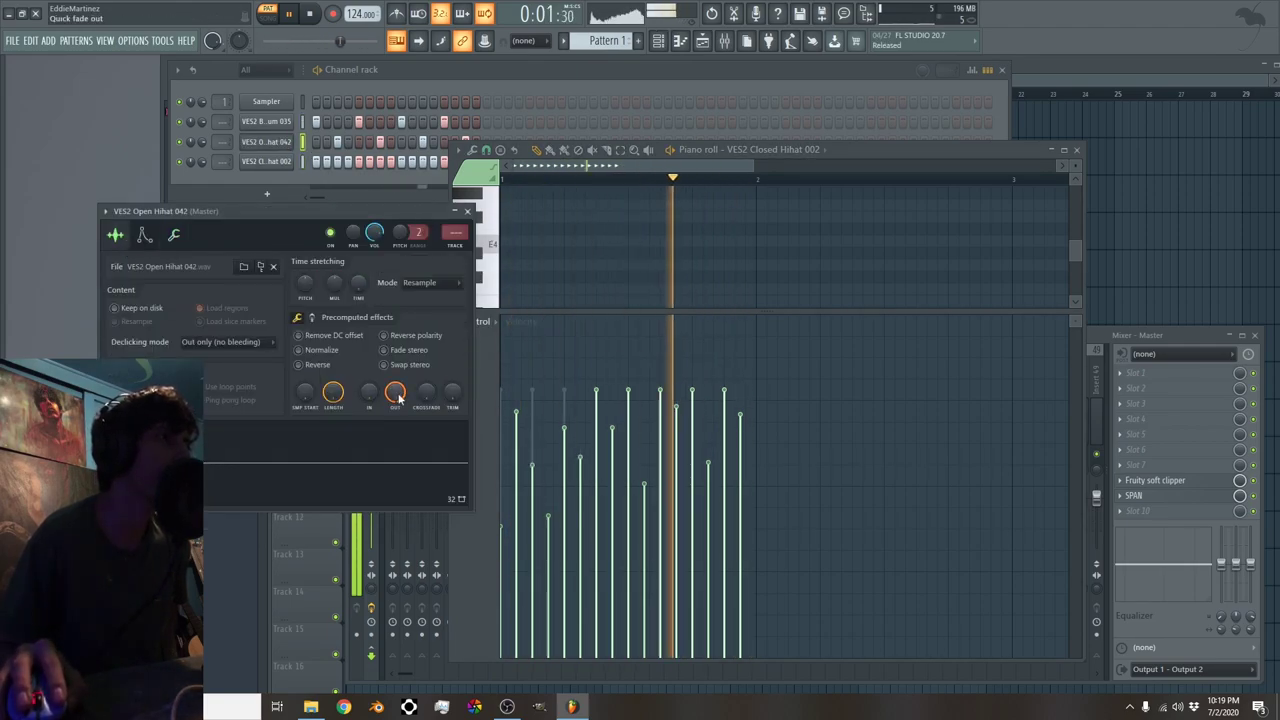
{"action": "left_click_drag", "start_coordinate": [396, 393], "coordinate": [397, 375]}
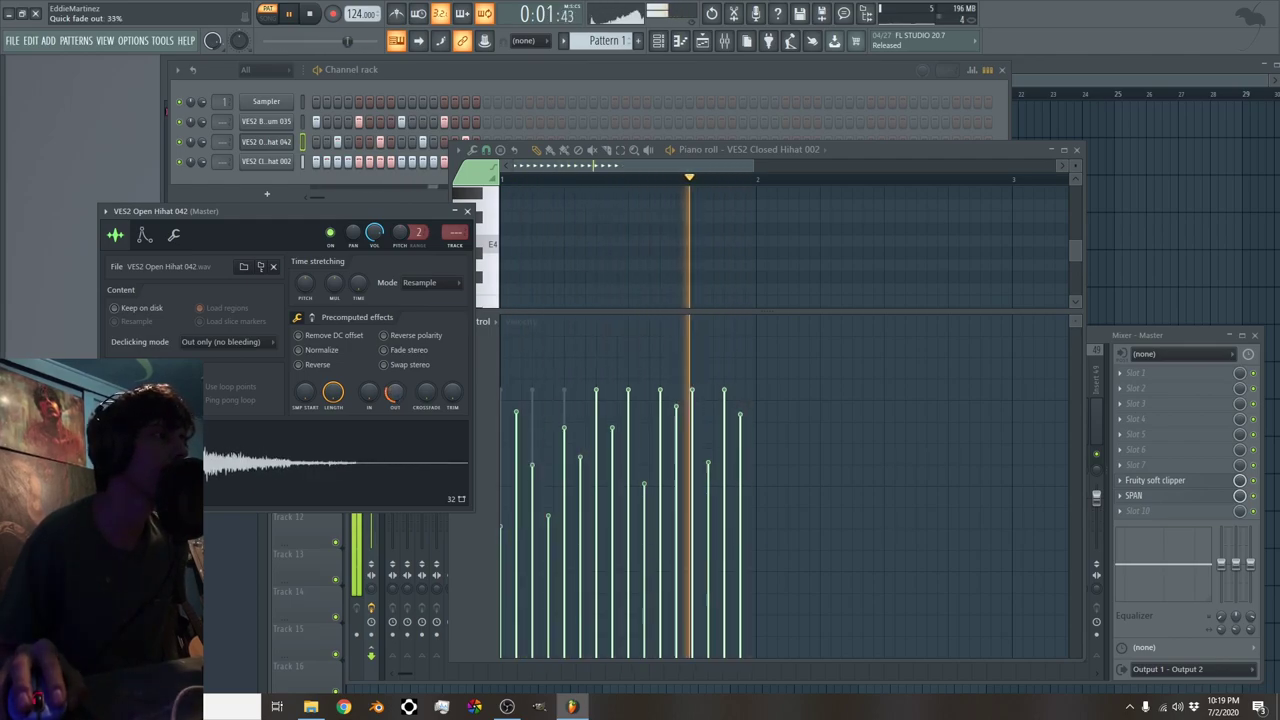
{"action": "left_click_drag", "start_coordinate": [396, 393], "coordinate": [398, 398]}
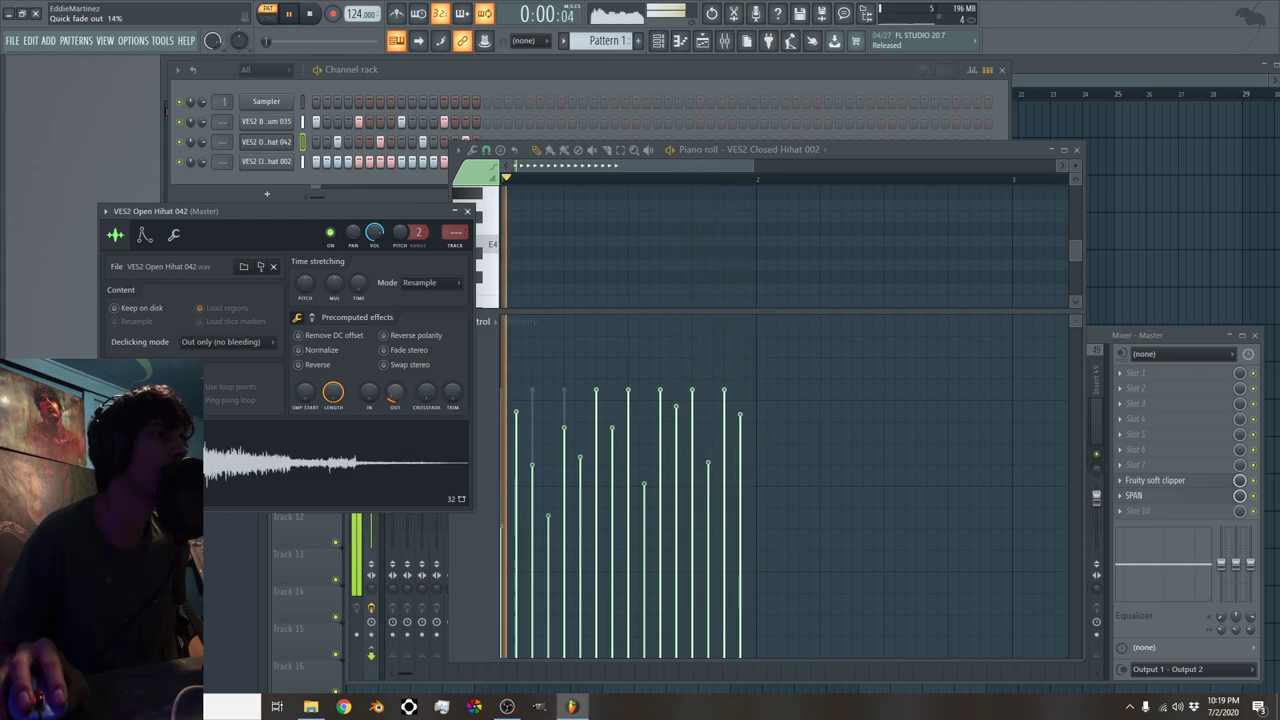
{"action": "left_click", "coordinate": [466, 211]}
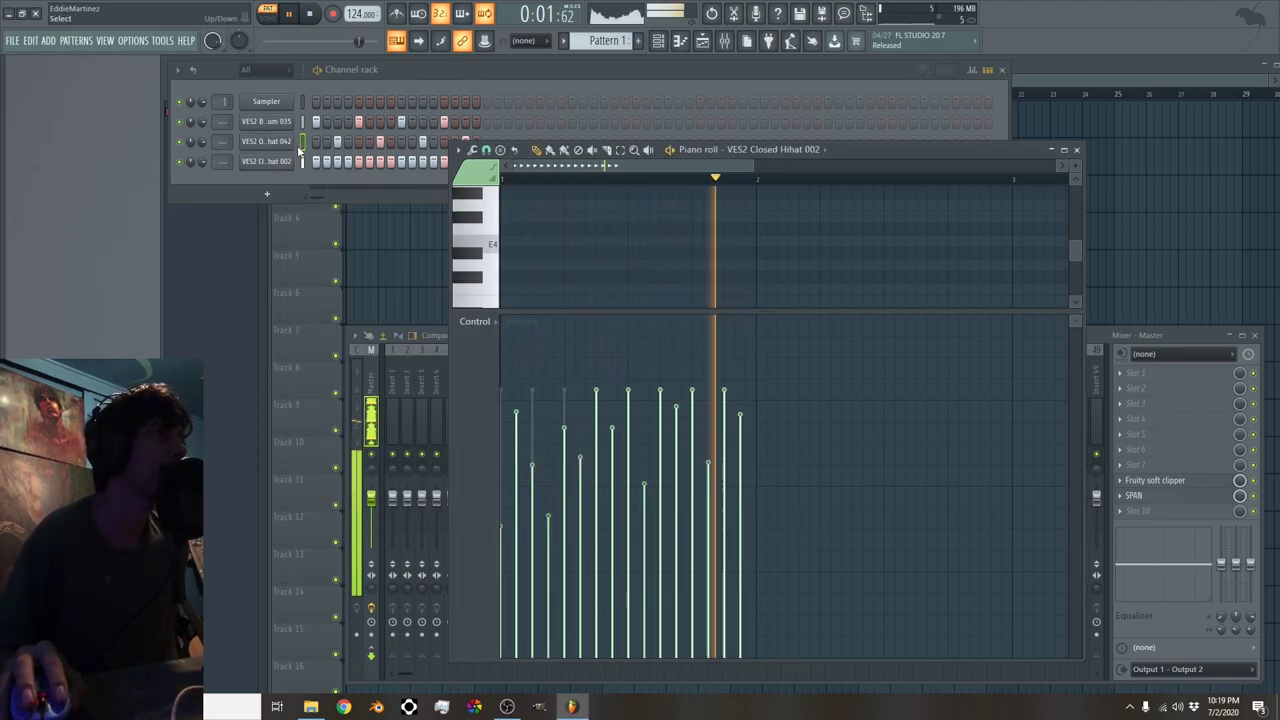
Route the kick, open hi-hat and closed hi-hat channels to consecutive mixer tracks starting from Insert 1
{"action": "left_click", "coordinate": [303, 173]}
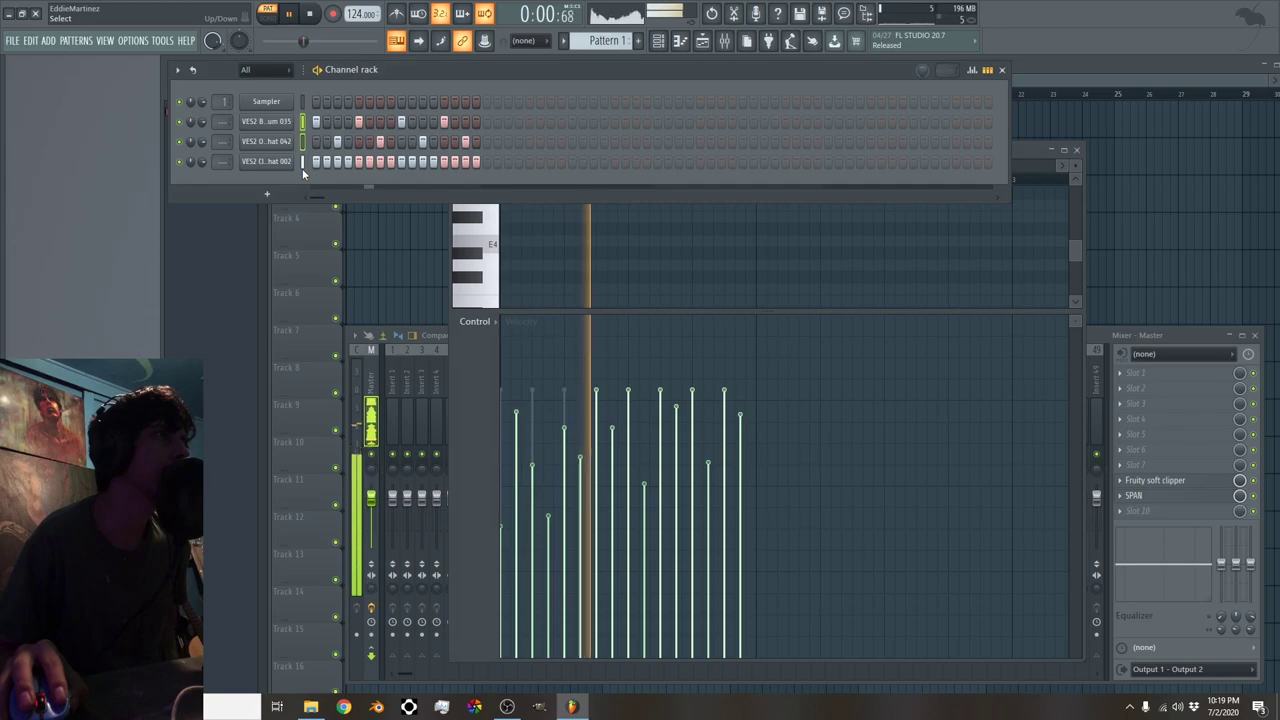
{"action": "right_click", "coordinate": [392, 387]}
{"action": "mouse_move", "coordinate": [455, 454]}
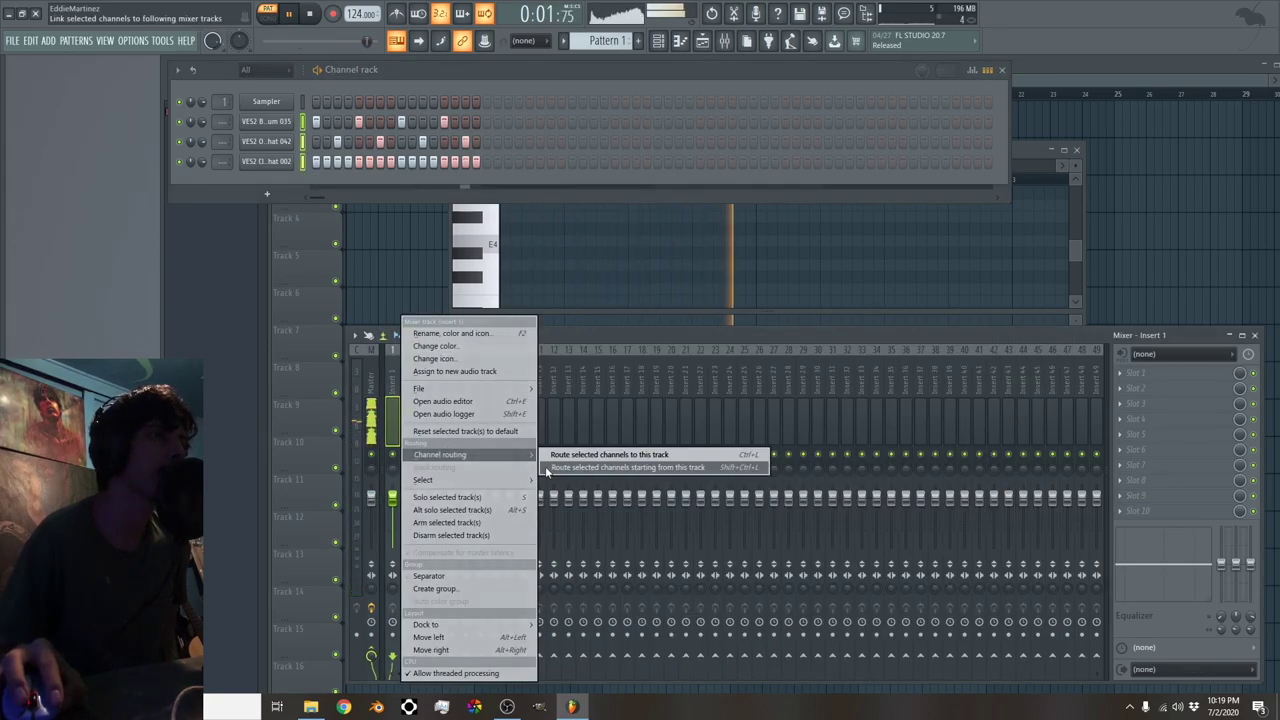
{"action": "left_click", "coordinate": [548, 466]}
Lower the closed hi-hat mixer track's volume to about 79% and keep the open hi-hat track at its default level
{"action": "left_click", "coordinate": [421, 502]}
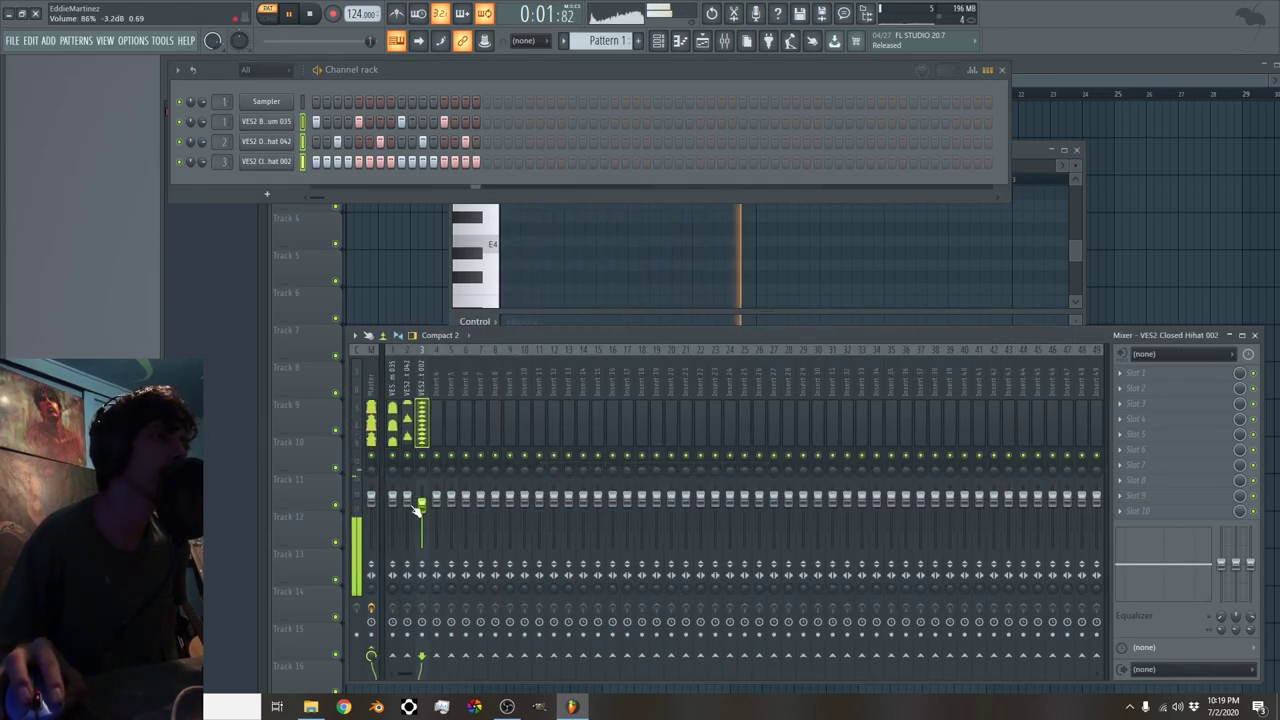
{"action": "left_click_drag", "start_coordinate": [414, 506], "coordinate": [414, 513]}
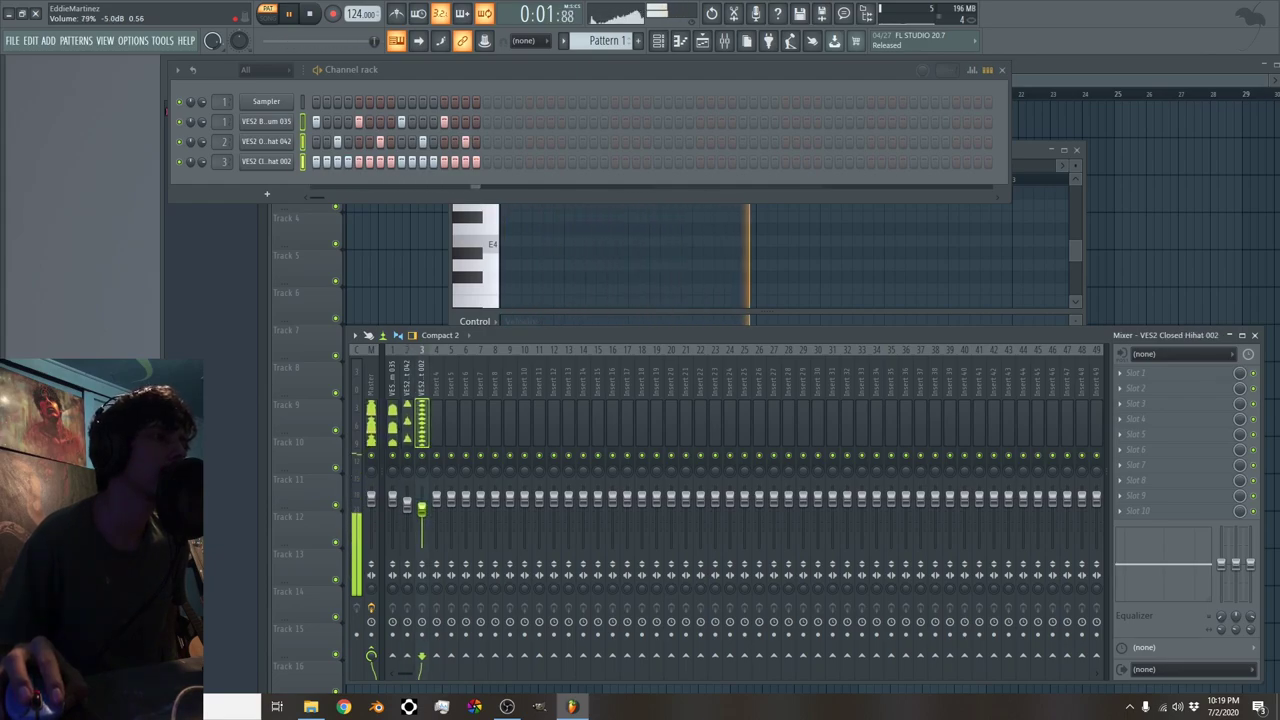
{"action": "left_click", "coordinate": [408, 506]}
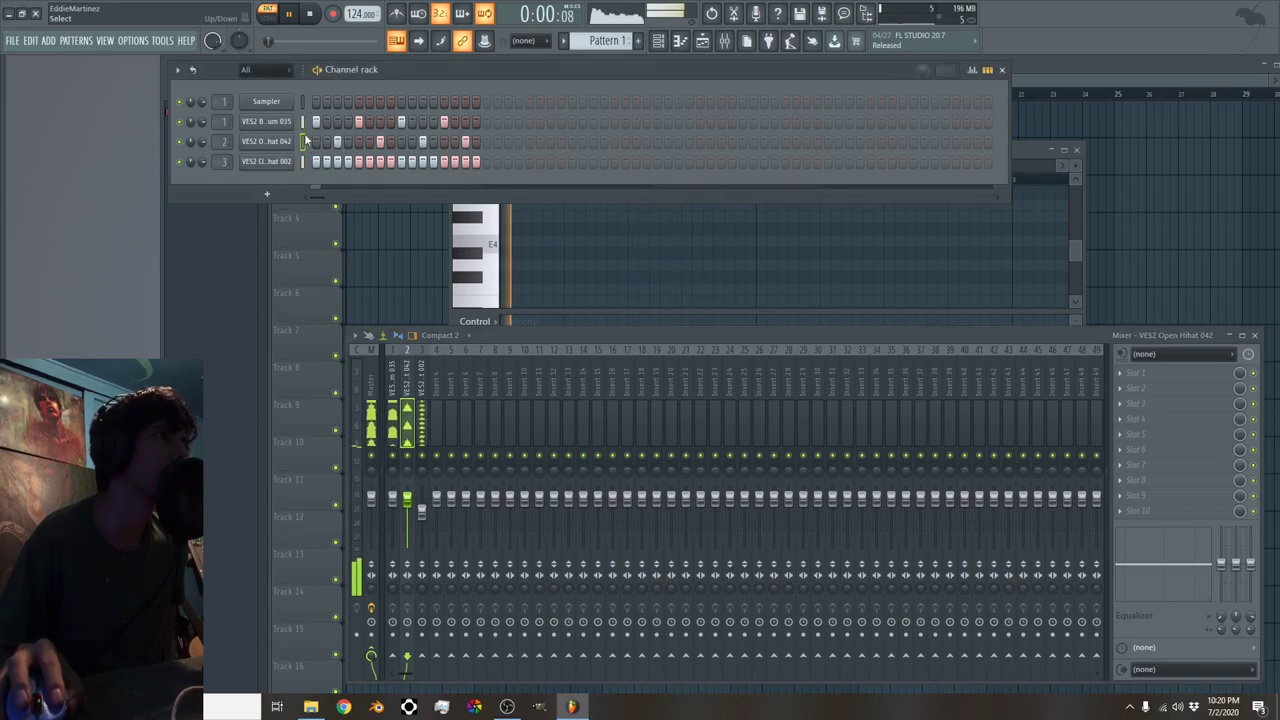
Replace the open hi-hat sample with VES2 Open Hihat 010 and add VES2 Claps & Snares 154 on steps 5 and 13
{"action": "key", "text": "alt+F8"}
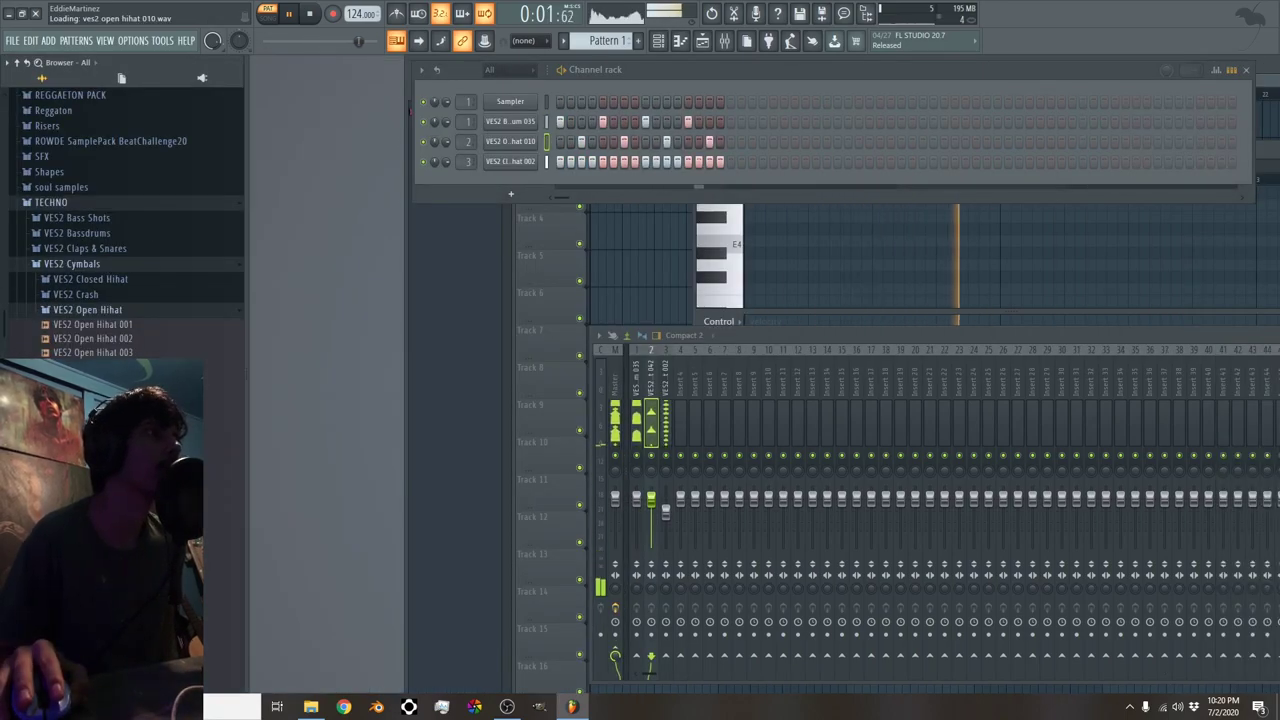
{"action": "left_click", "coordinate": [114, 264]}
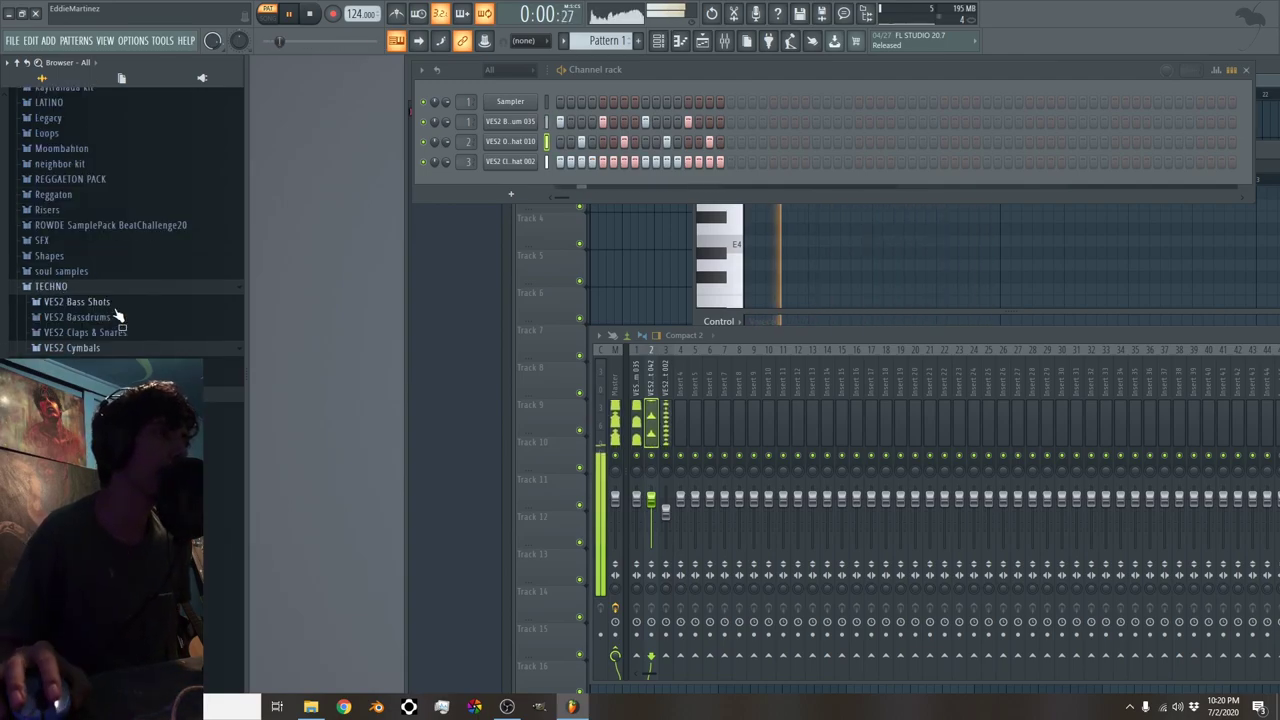
{"action": "left_click", "coordinate": [114, 286]}
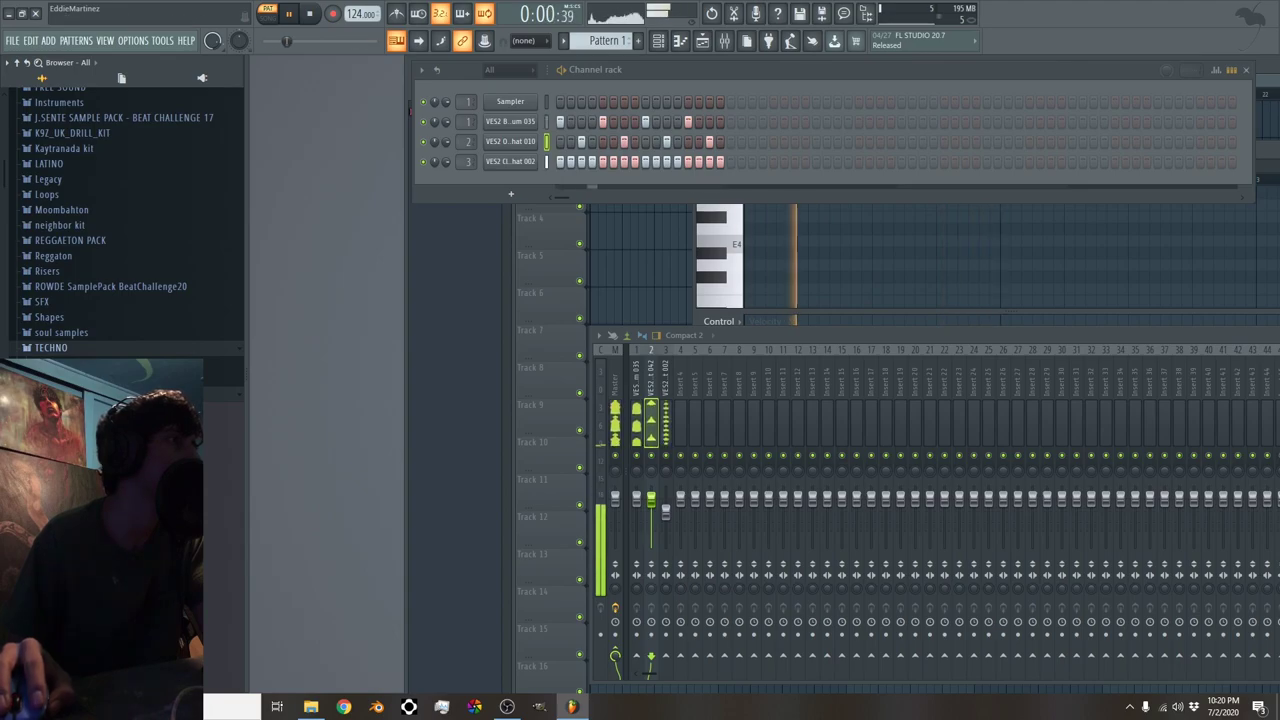
{"action": "scroll", "coordinate": [125, 220], "scroll_direction": "down", "scroll_amount": 10}
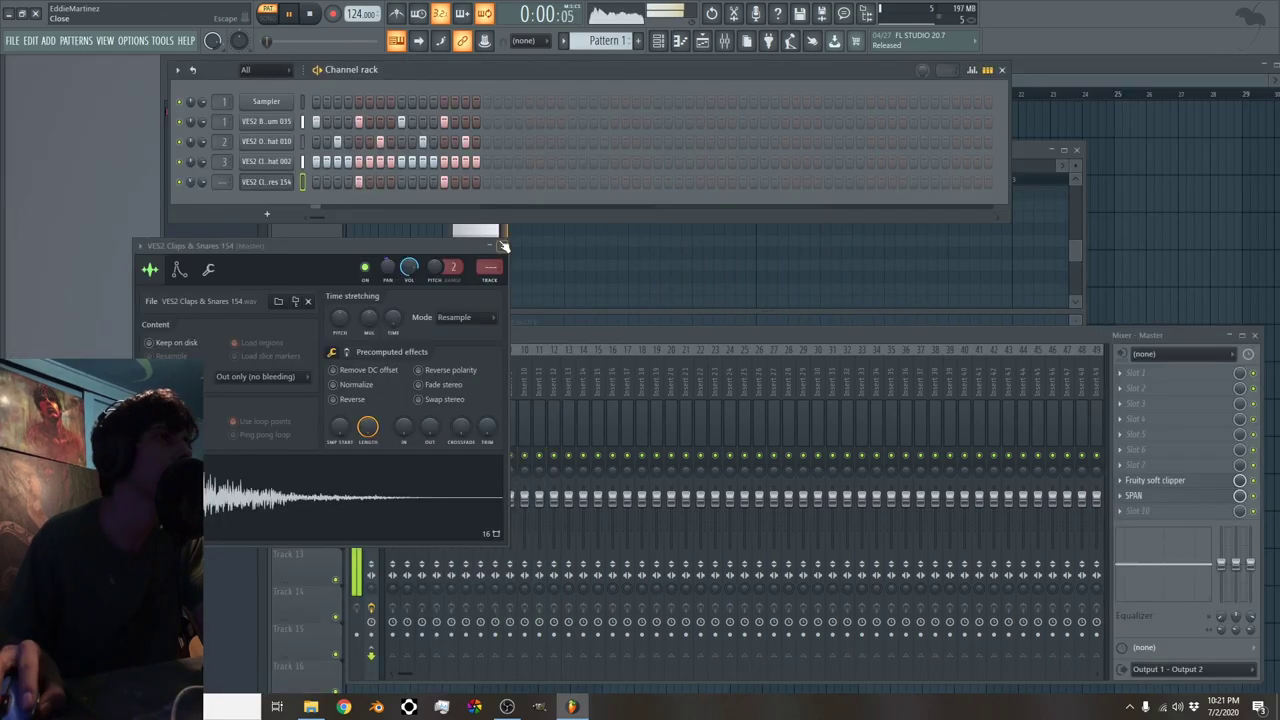
{"action": "left_click", "coordinate": [500, 258]}
Route the VES2 Claps & Snares 154 channel to mixer Insert 4
{"action": "right_click", "coordinate": [439, 419]}
{"action": "mouse_move", "coordinate": [520, 452]}
{"action": "left_click", "coordinate": [650, 452]}
Load ShaperBox2 into effect slot 9 of the closed hi-hat's mixer track
{"action": "left_click", "coordinate": [423, 420]}
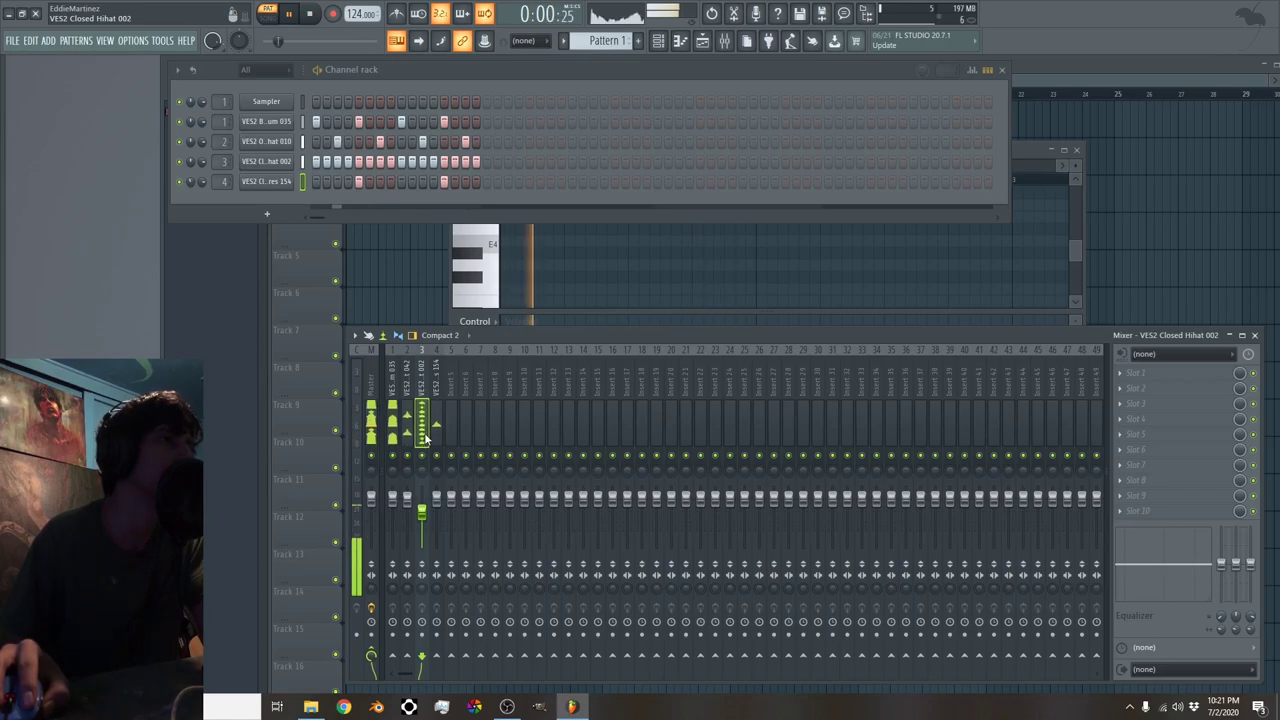
{"action": "left_click", "coordinate": [1155, 495]}
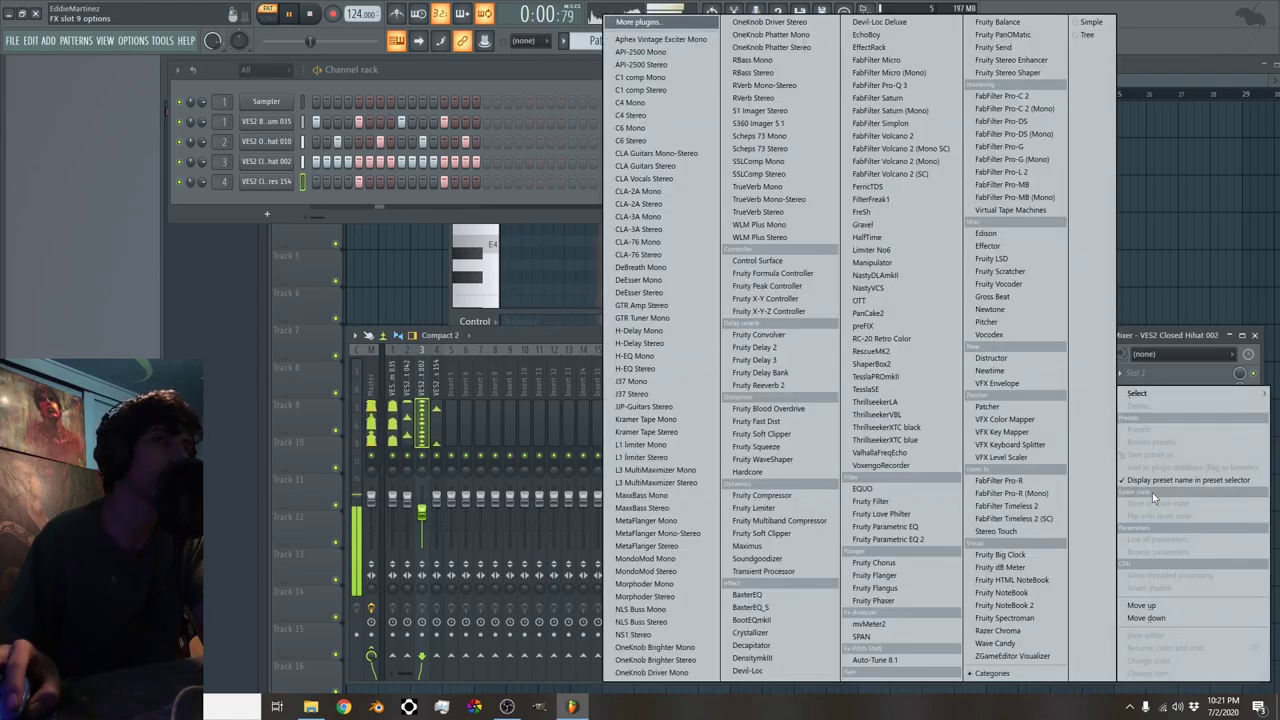
{"action": "left_click", "coordinate": [925, 371]}
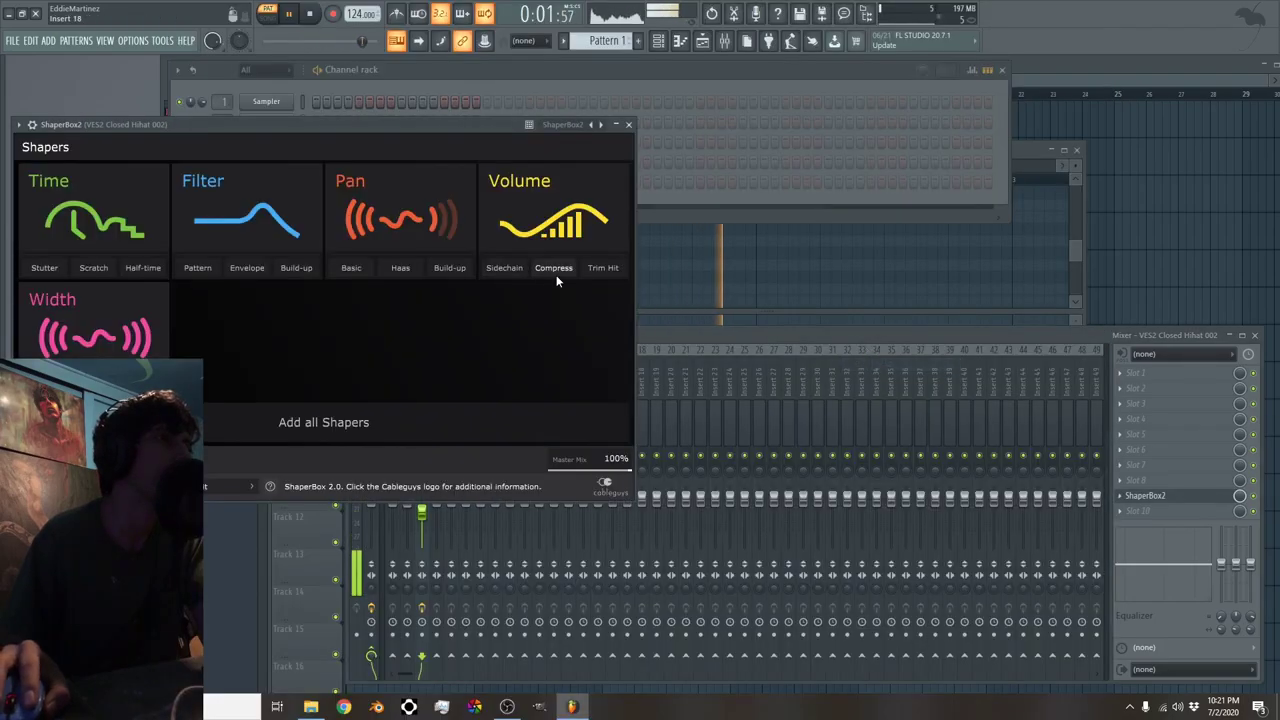
Add ShaperBox2's Sidechain volume shaper, move the curve's rise earlier, and set the mix to 84%
{"action": "left_click", "coordinate": [503, 265]}
{"action": "left_click_drag", "start_coordinate": [252, 233], "coordinate": [200, 233]}
{"action": "left_click_drag", "start_coordinate": [594, 153], "coordinate": [623, 160]}
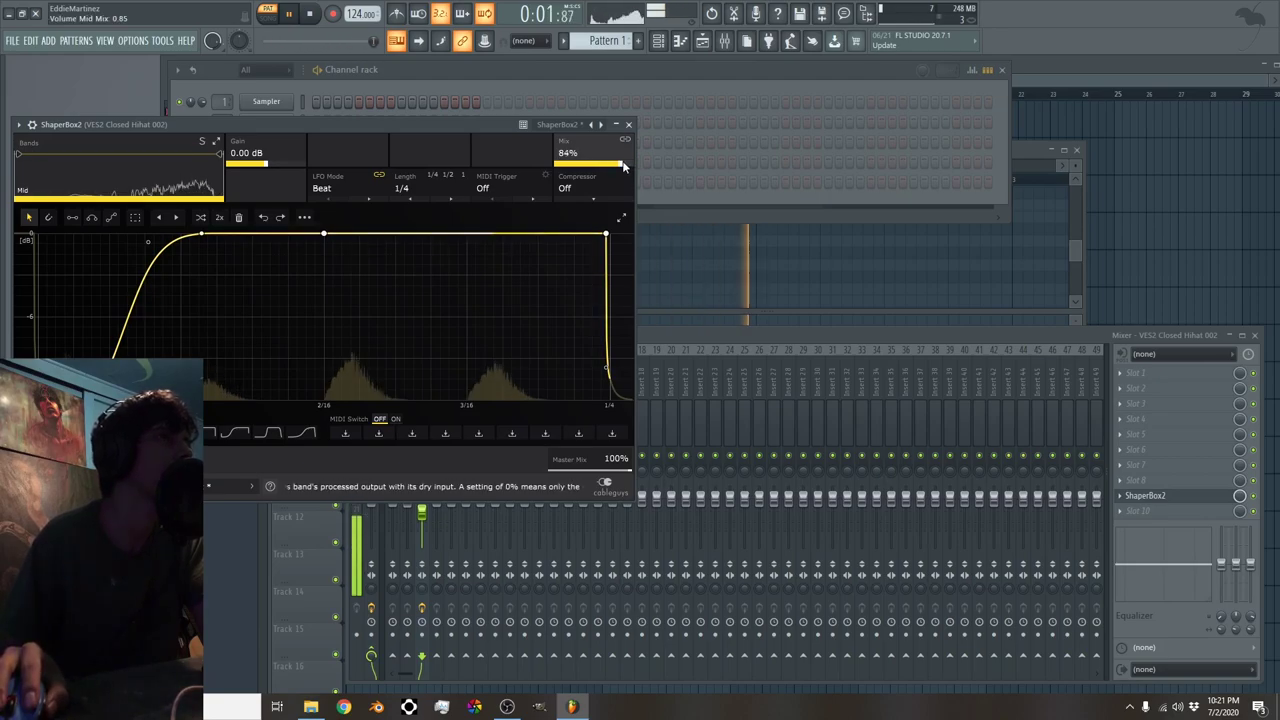
{"action": "left_click", "coordinate": [628, 124]}
Apply the steep4 low preset to the claps' Fruity parametric EQ 2, shift its outer bands inward, and lower the open hi-hat's mixer fader
{"action": "left_click", "coordinate": [426, 160]}
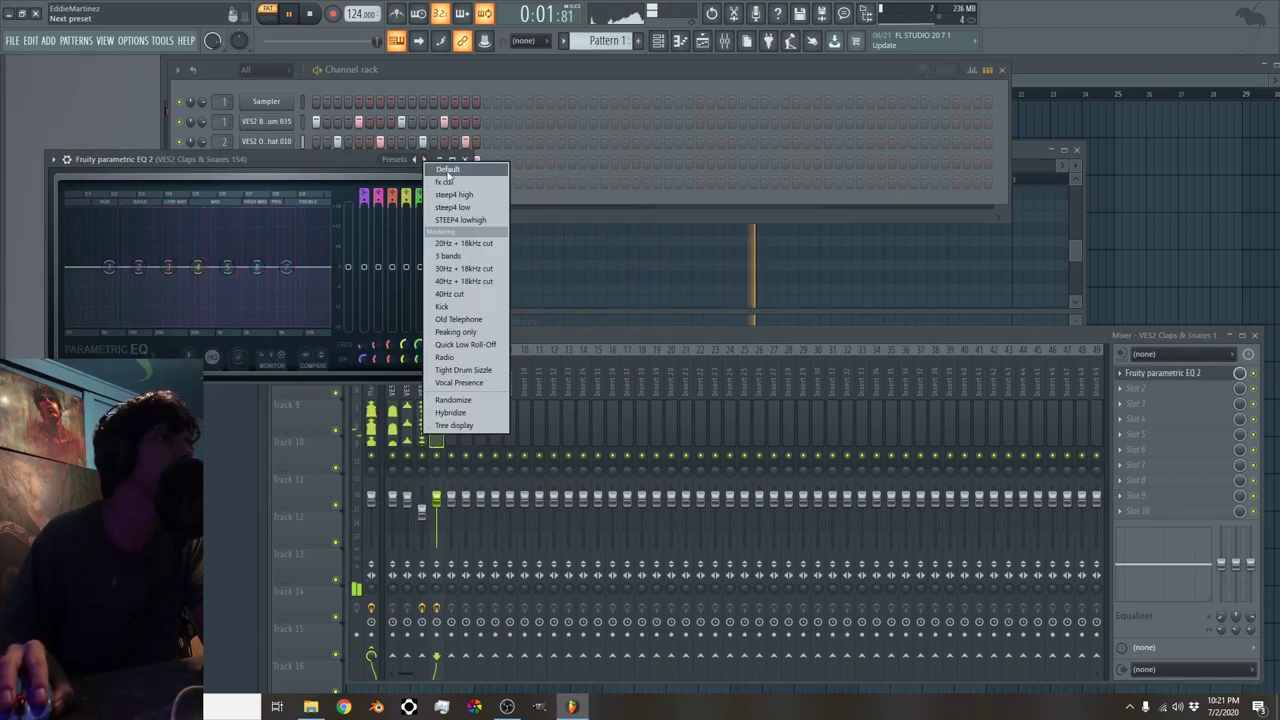
{"action": "left_click", "coordinate": [452, 207]}
{"action": "left_click_drag", "start_coordinate": [82, 268], "coordinate": [155, 267]}
{"action": "left_click_drag", "start_coordinate": [287, 267], "coordinate": [278, 268]}
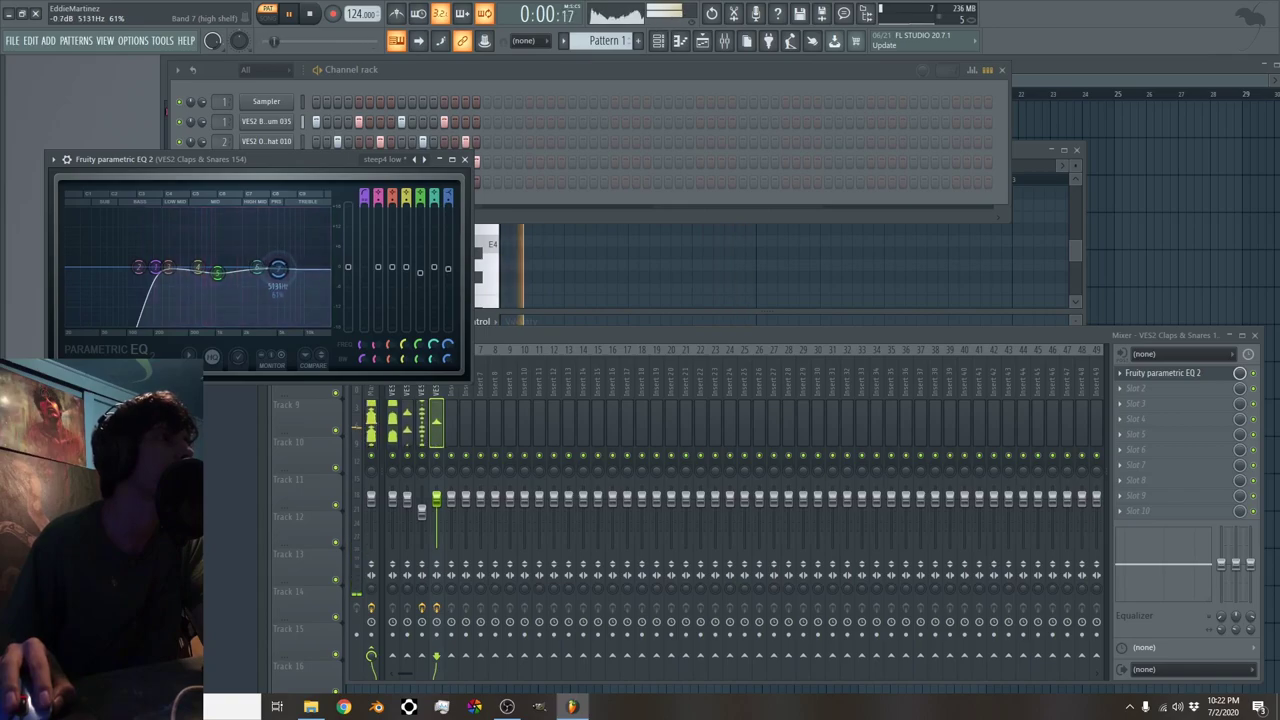
{"action": "left_click", "coordinate": [465, 160]}
{"action": "left_click", "coordinate": [407, 505]}
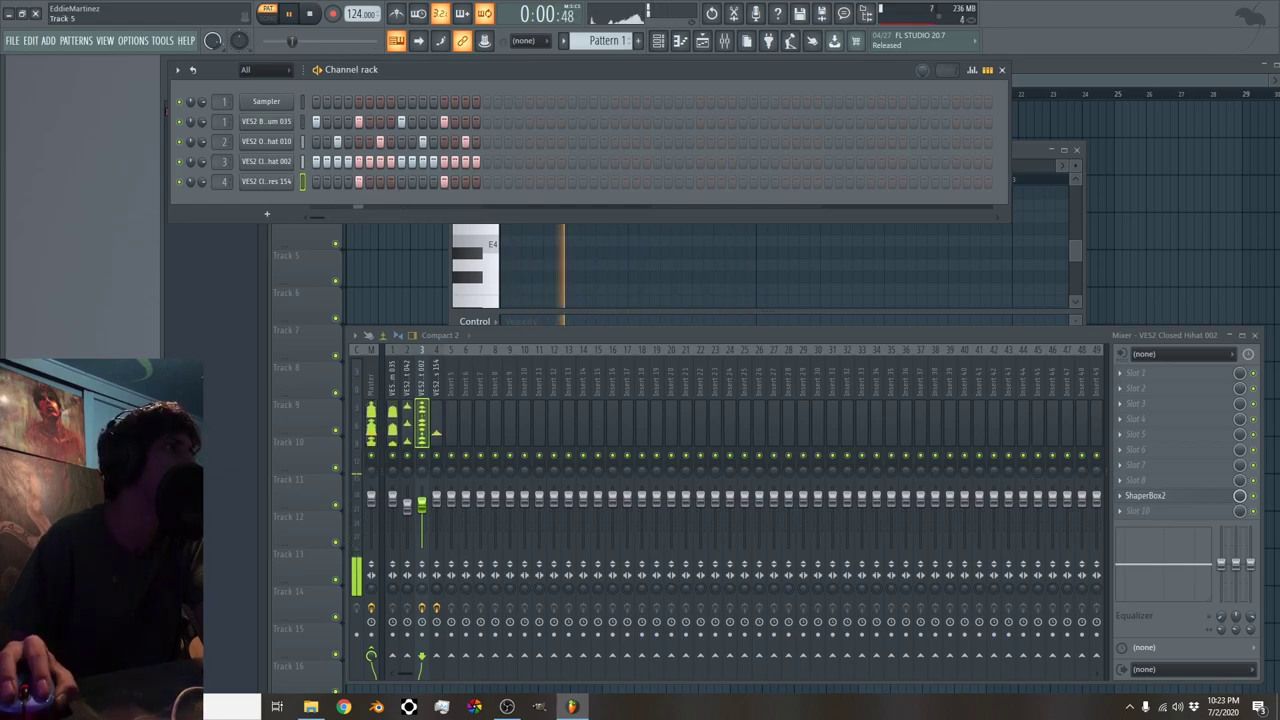
Load VES2 Percussive 004 from the TECHNO sample folder as a new channel
{"action": "key", "text": "alt+F8"}
{"action": "scroll", "coordinate": [125, 220], "scroll_direction": "up", "scroll_amount": 15}
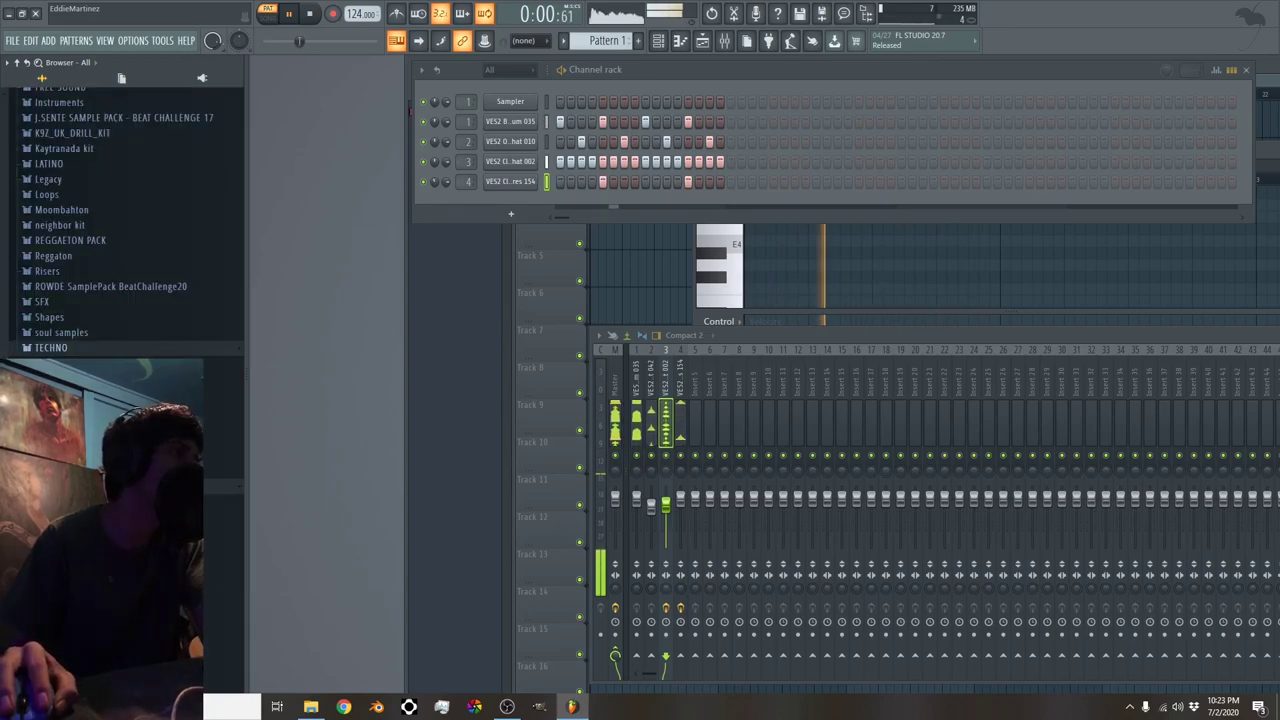
{"action": "left_click", "coordinate": [50, 347]}
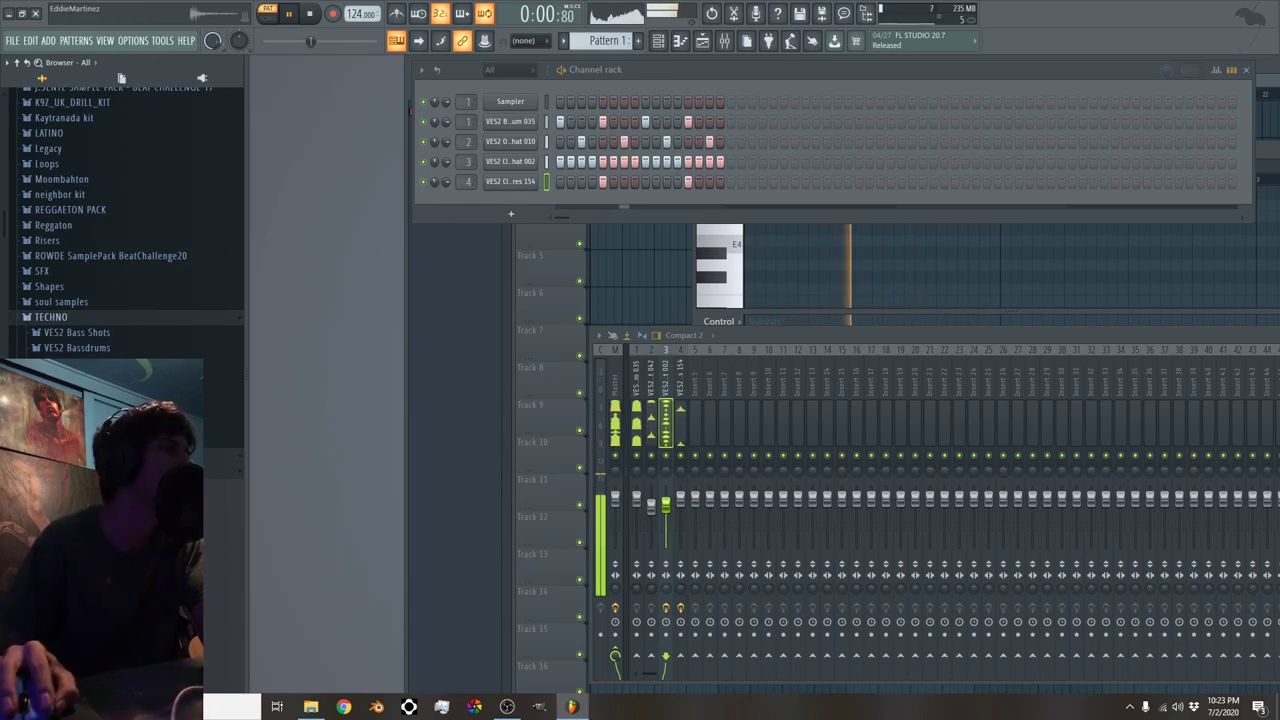
{"action": "left_click_drag", "start_coordinate": [90, 393], "coordinate": [283, 196]}
Place VES2 Percussive 004 hits on steps 8 and 16
{"action": "left_click_drag", "start_coordinate": [379, 202], "coordinate": [385, 204]}
{"action": "left_click", "coordinate": [383, 203]}
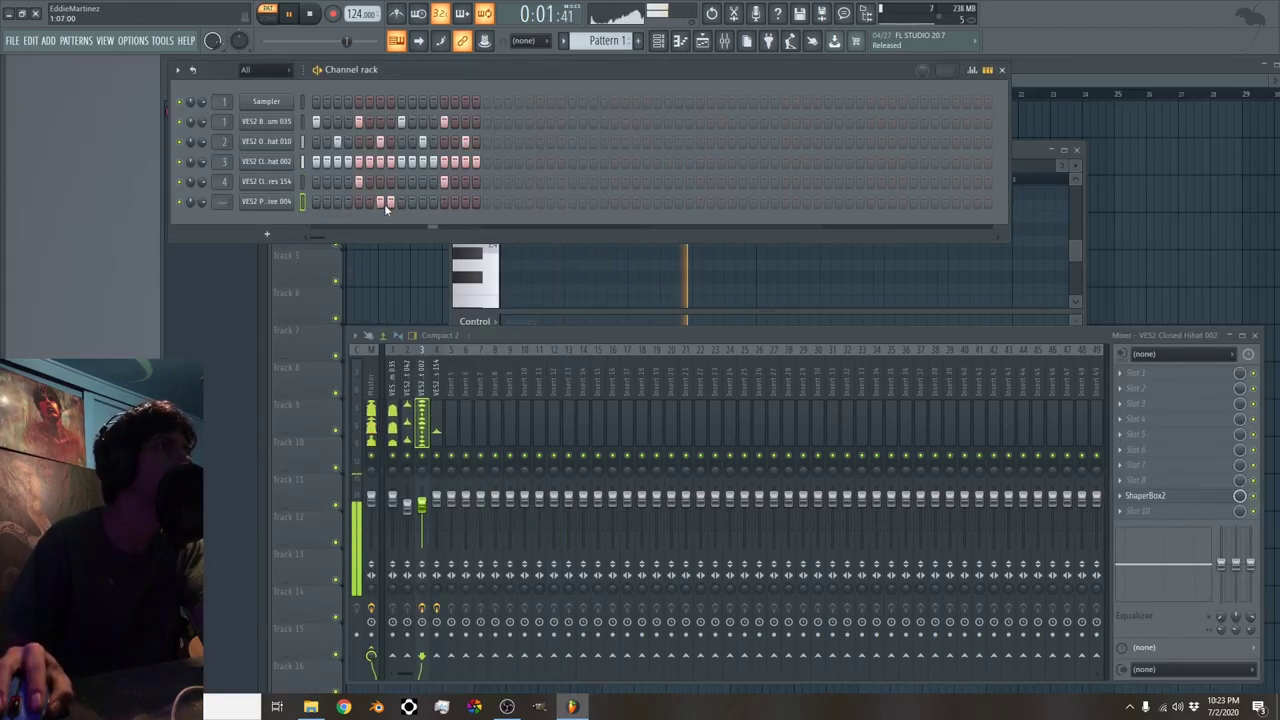
{"action": "left_click", "coordinate": [466, 202]}
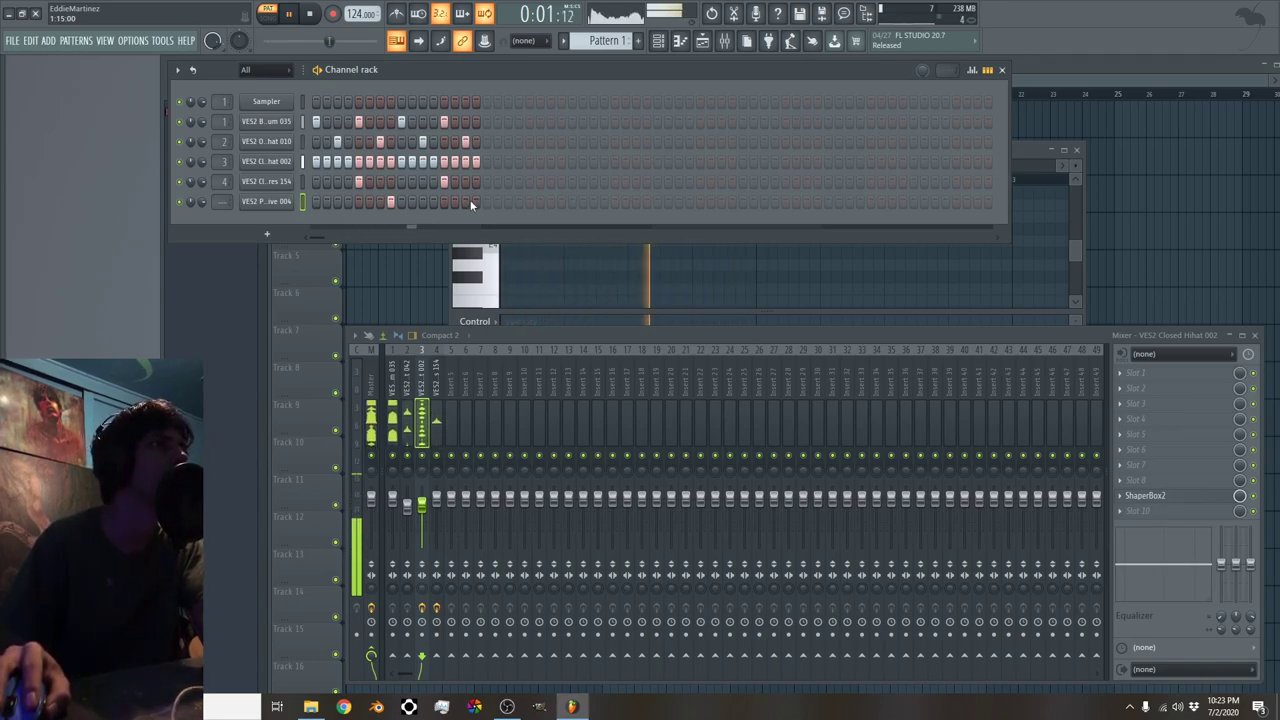
{"action": "left_click", "coordinate": [476, 203]}
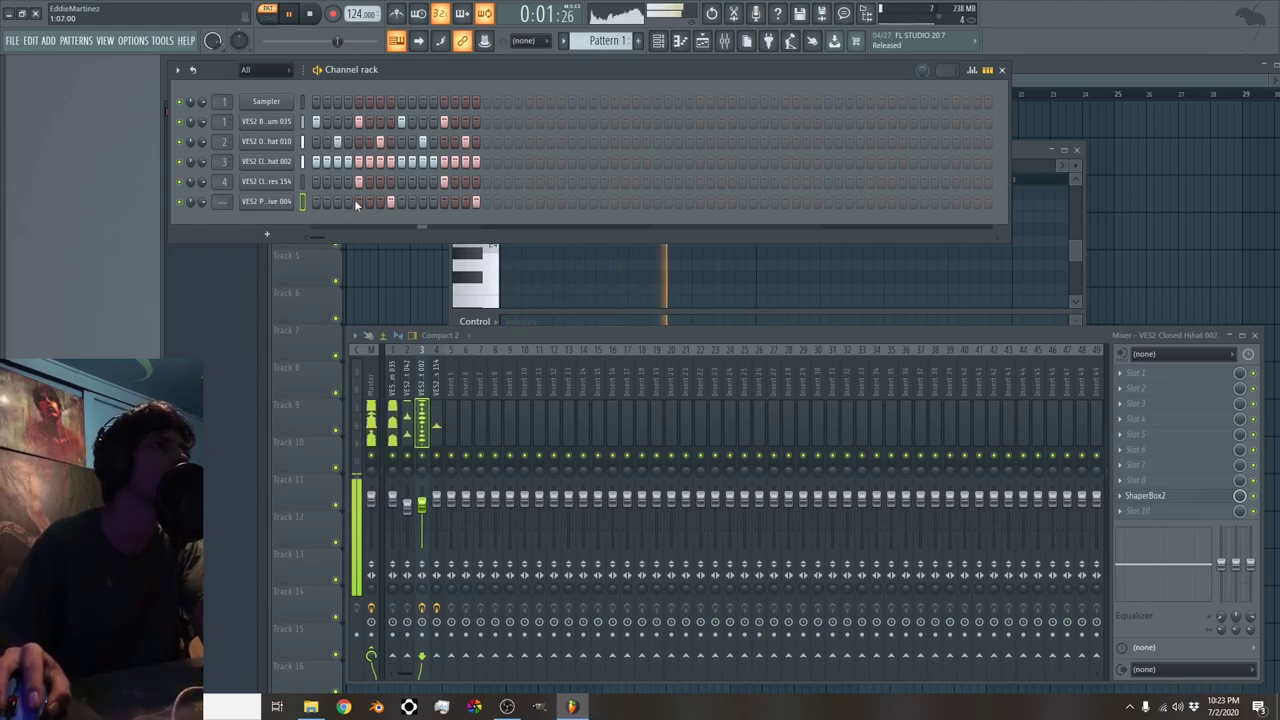
Lower the time-stretching pitch of the VES2 Percussive 004 sample
{"action": "left_click", "coordinate": [283, 203]}
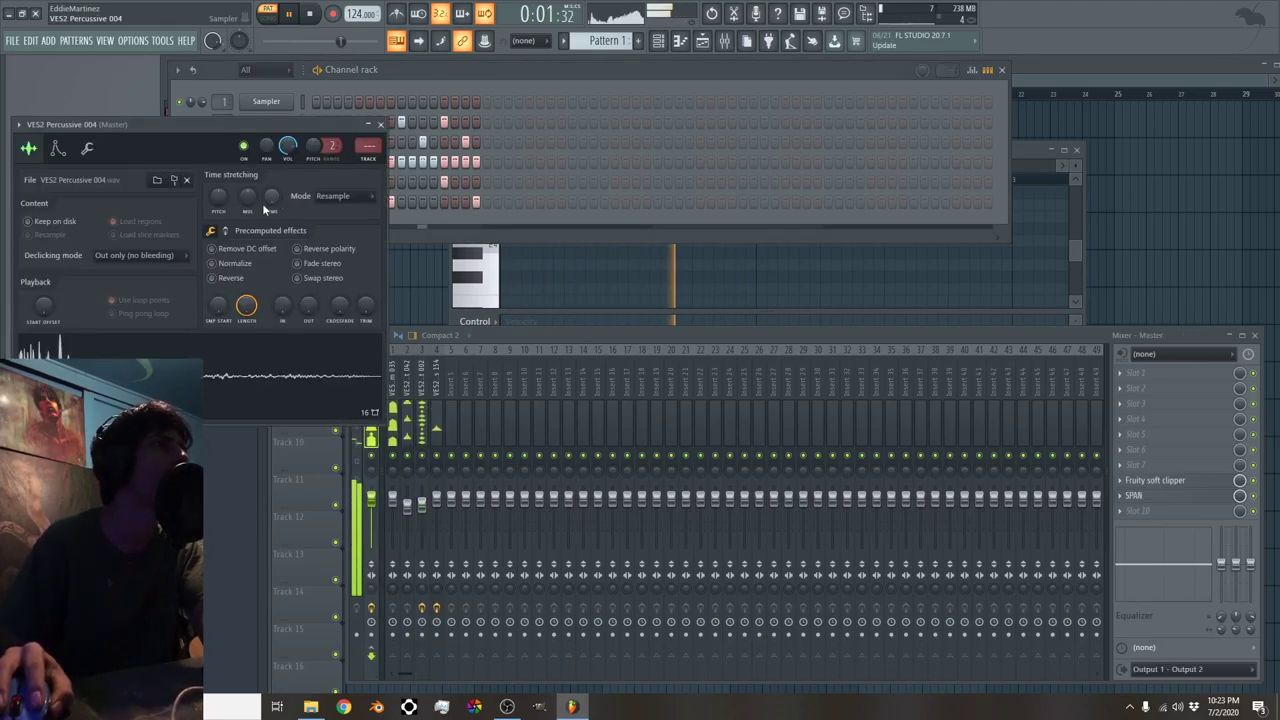
{"action": "left_click_drag", "start_coordinate": [217, 196], "coordinate": [217, 199]}
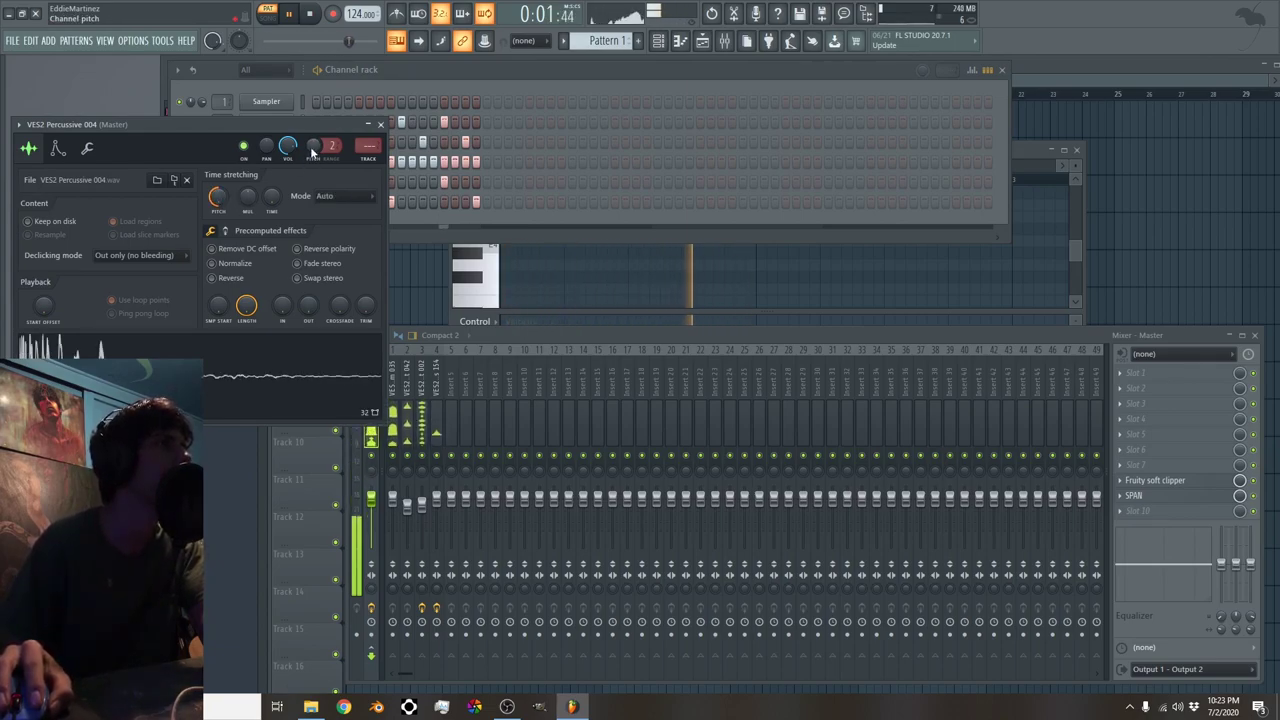
{"action": "left_click", "coordinate": [380, 126]}
Add a VES2 Percussive 004 hit on step 11 and reduce that note's velocity in the piano roll
{"action": "right_click", "coordinate": [292, 198]}
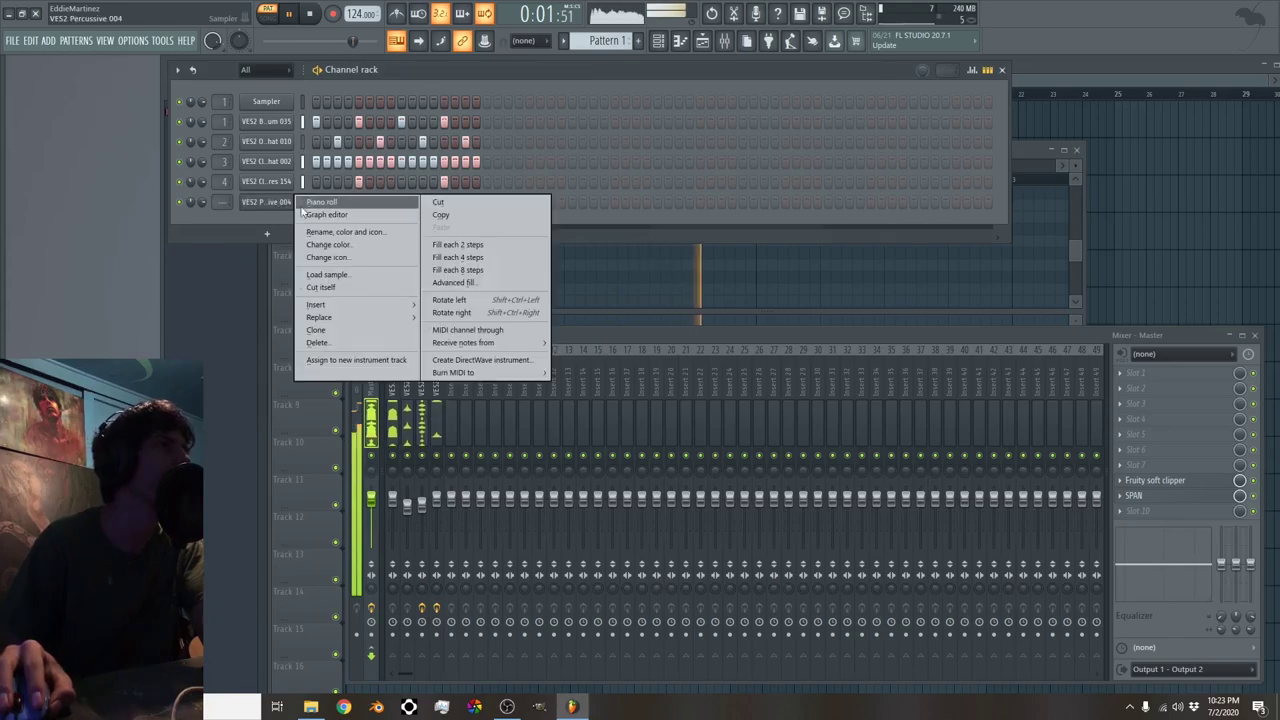
{"action": "left_click", "coordinate": [316, 204]}
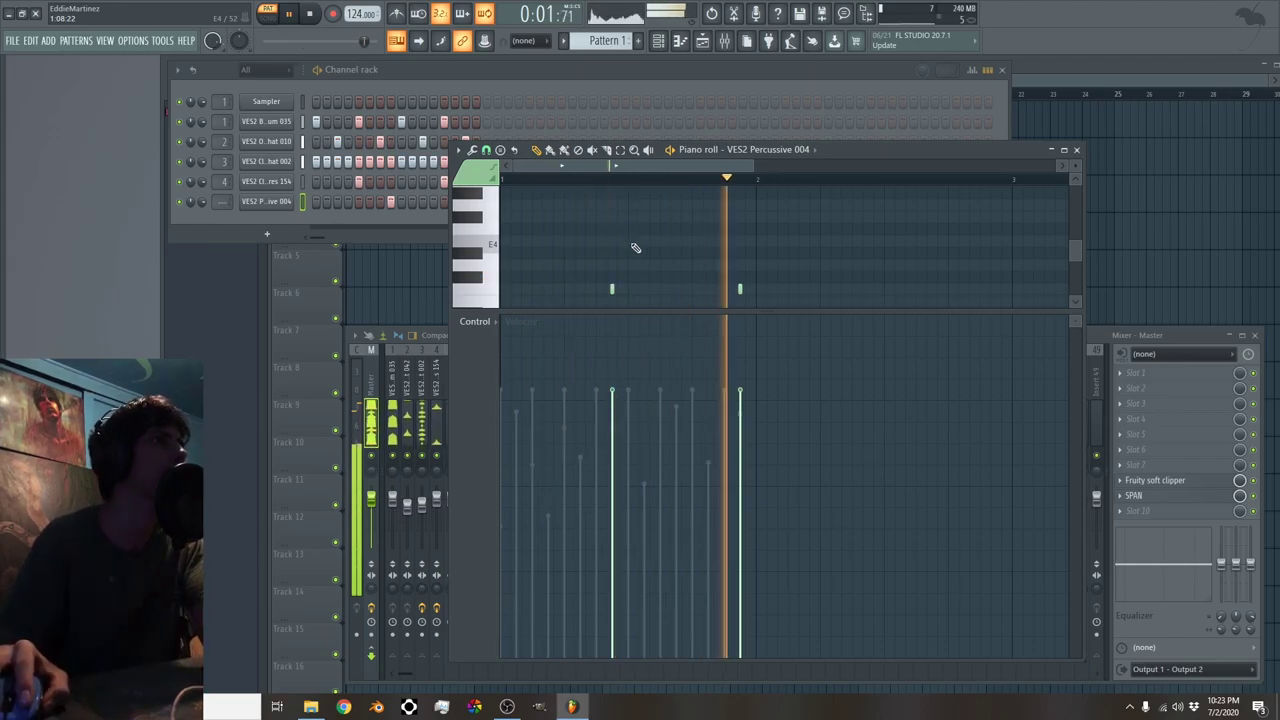
{"action": "left_click", "coordinate": [411, 218]}
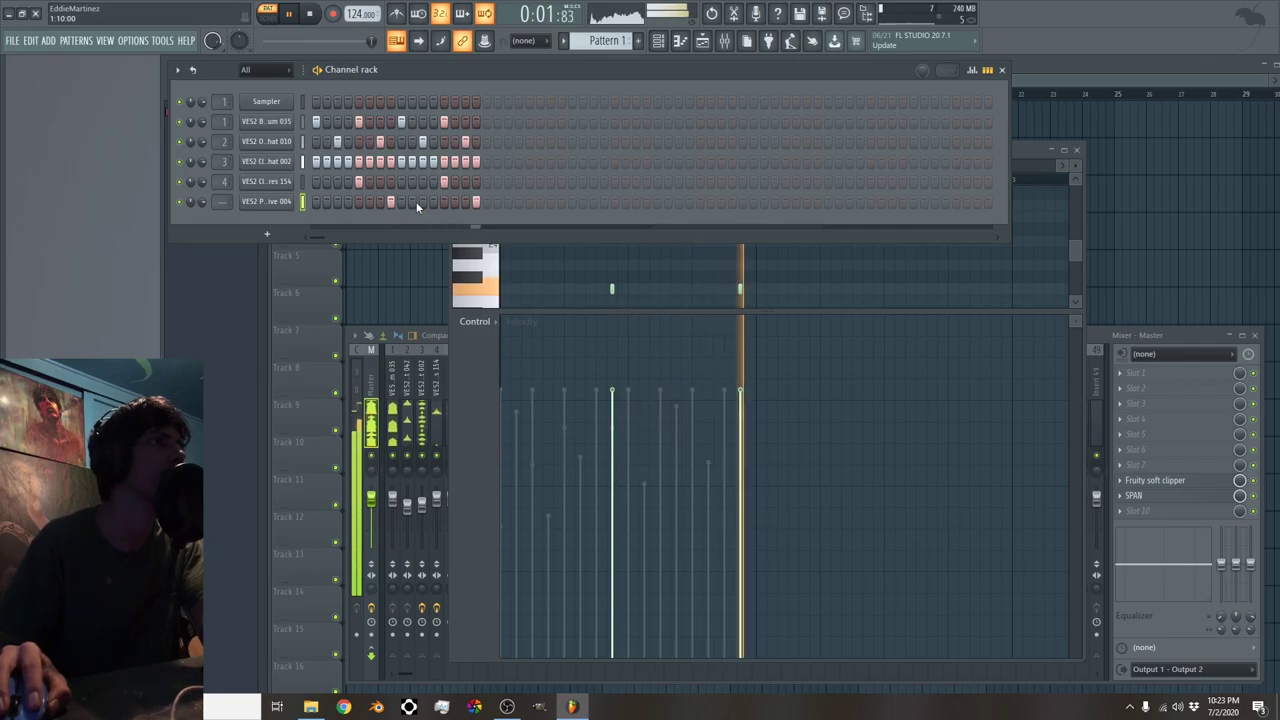
{"action": "left_click", "coordinate": [424, 202]}
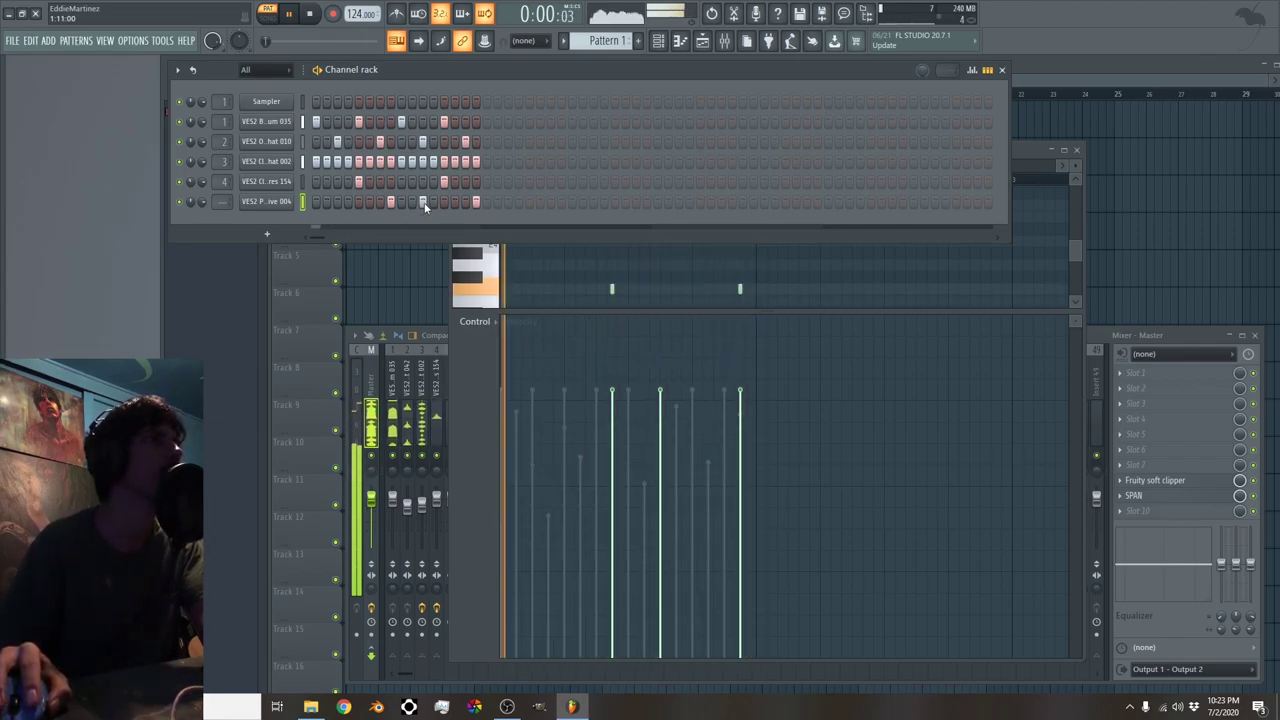
{"action": "left_click", "coordinate": [480, 360]}
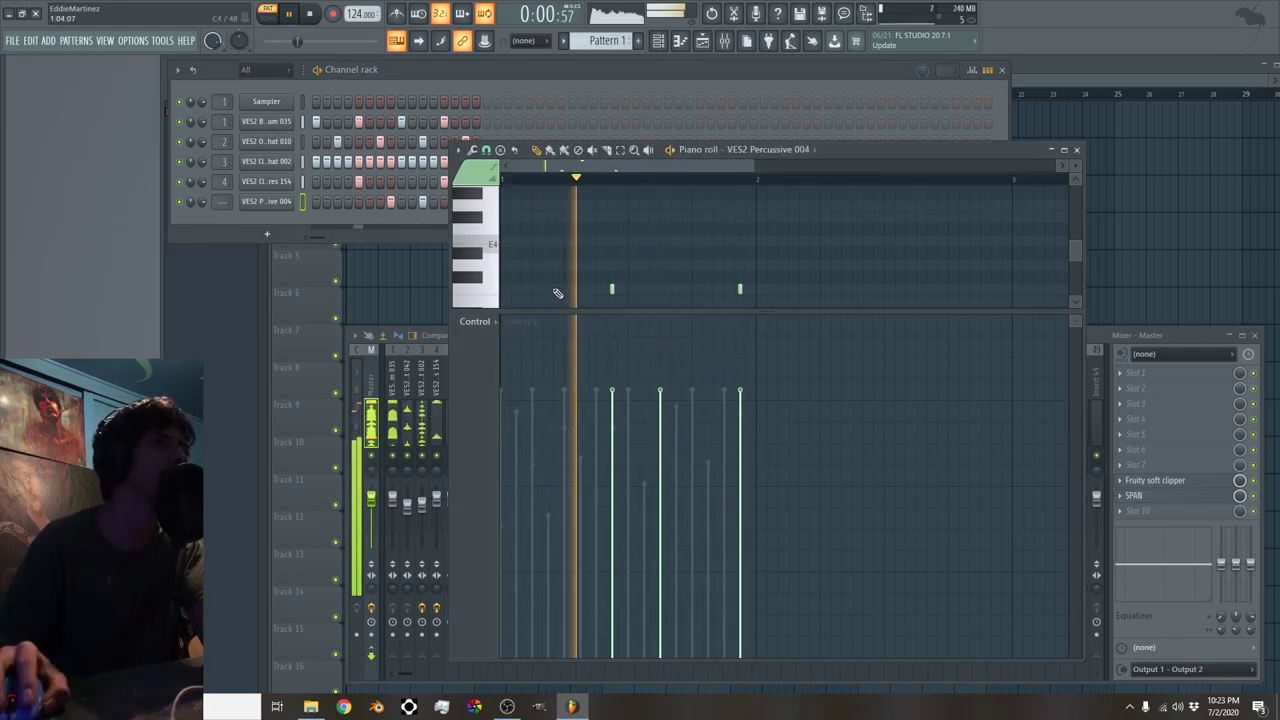
{"action": "left_click", "coordinate": [660, 455]}
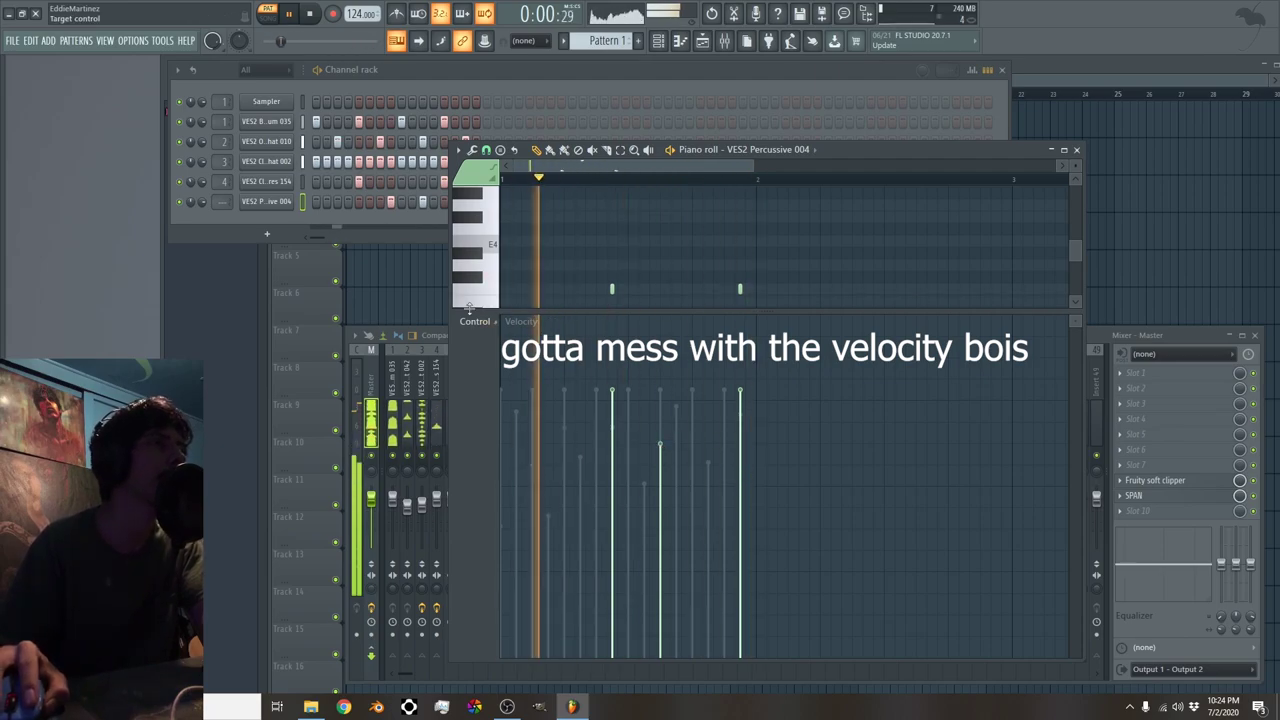
Route the VES2 Percussive 004 channel to mixer Insert 5
{"action": "left_click", "coordinate": [368, 224]}
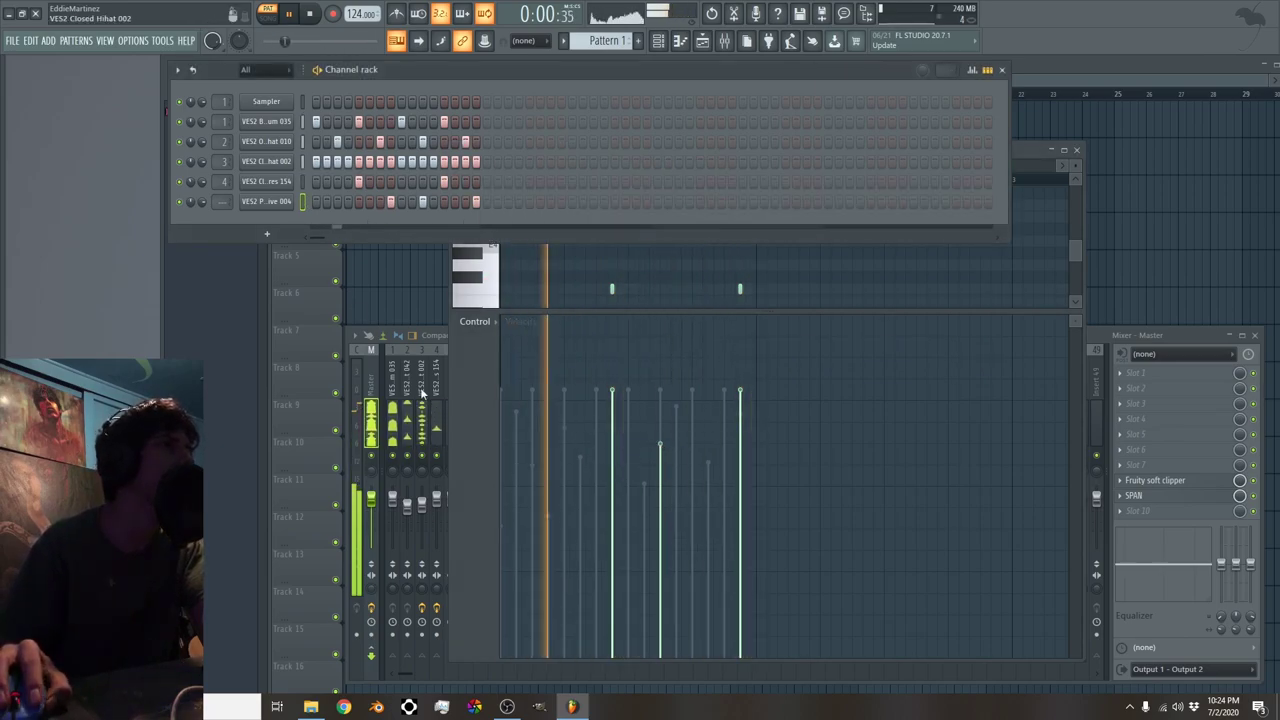
{"action": "left_click", "coordinate": [437, 425]}
{"action": "right_click", "coordinate": [454, 426]}
{"action": "mouse_move", "coordinate": [590, 452]}
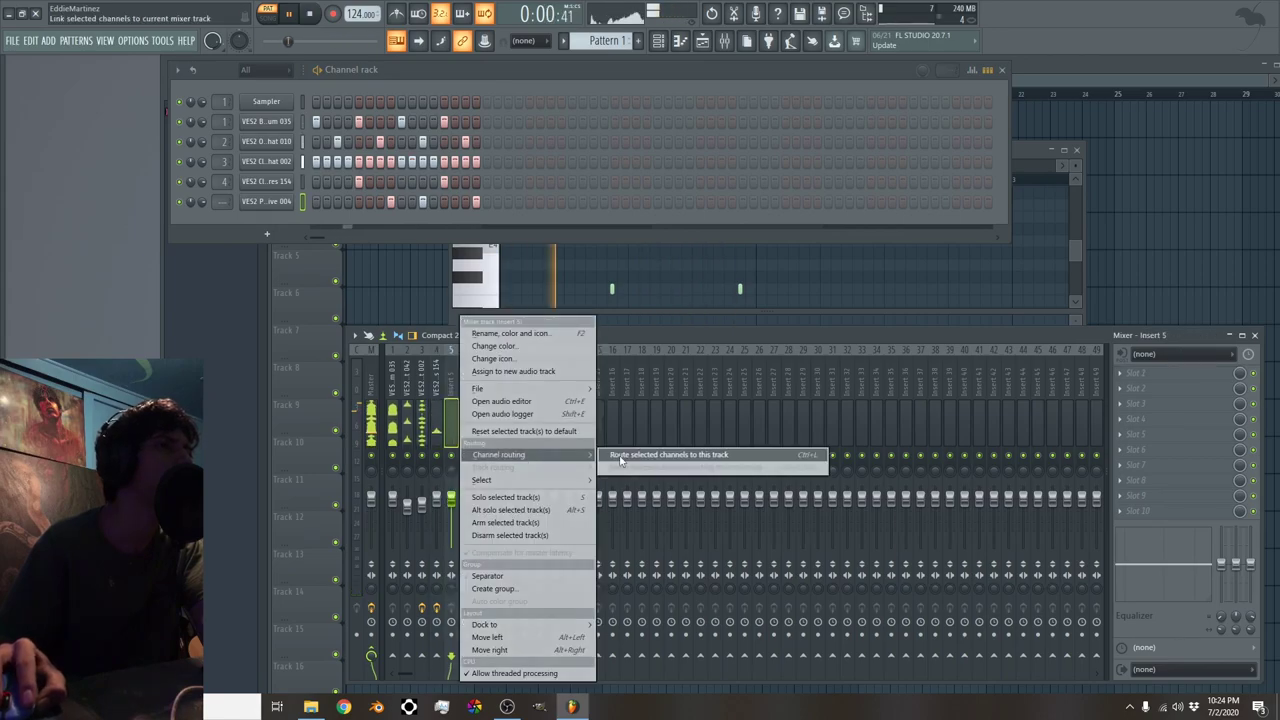
{"action": "left_click", "coordinate": [640, 452]}
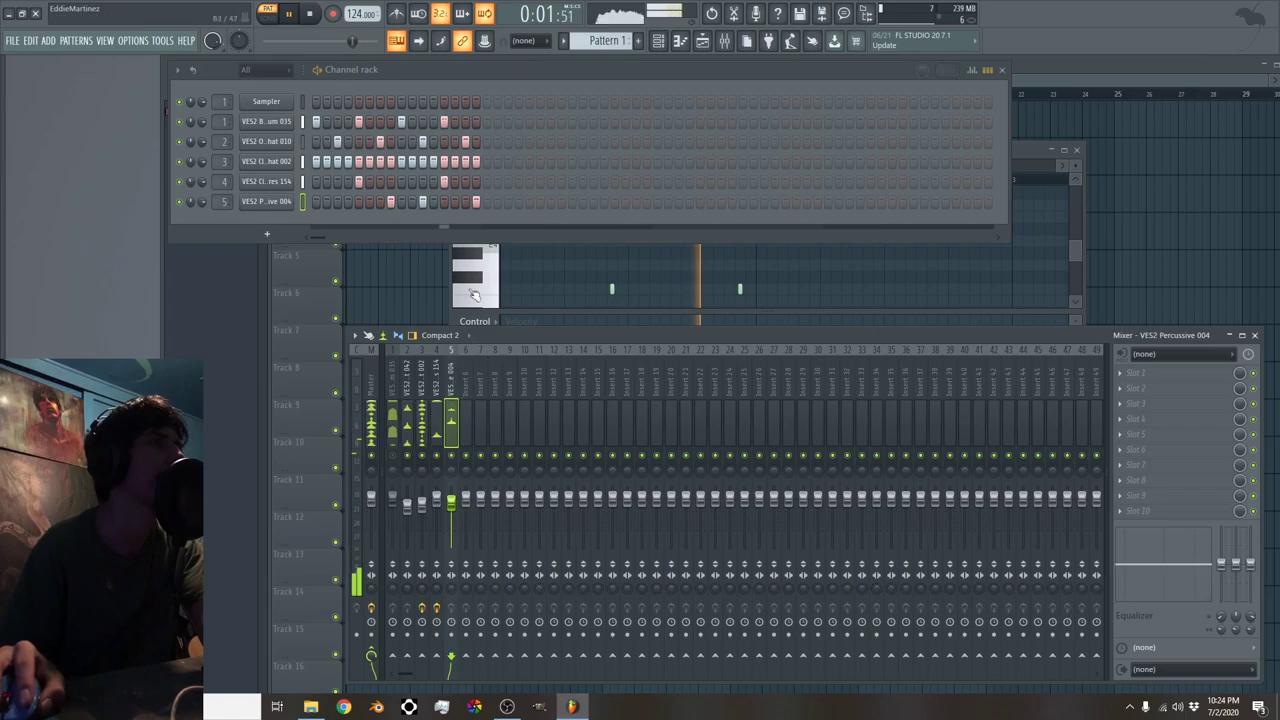
Insert a FLEX synth channel and filter its Arksun Cityscape presets by the Pad type
{"action": "right_click", "coordinate": [290, 200]}
{"action": "mouse_move", "coordinate": [330, 304]}
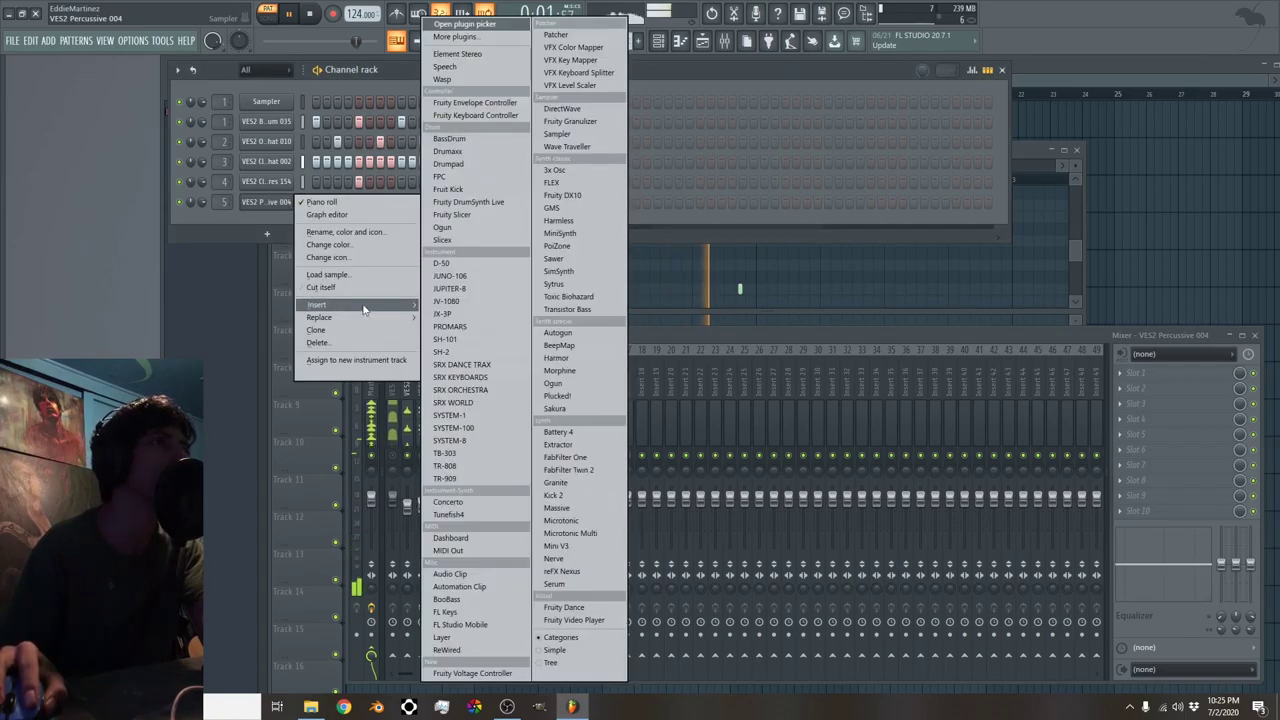
{"action": "left_click", "coordinate": [572, 184]}
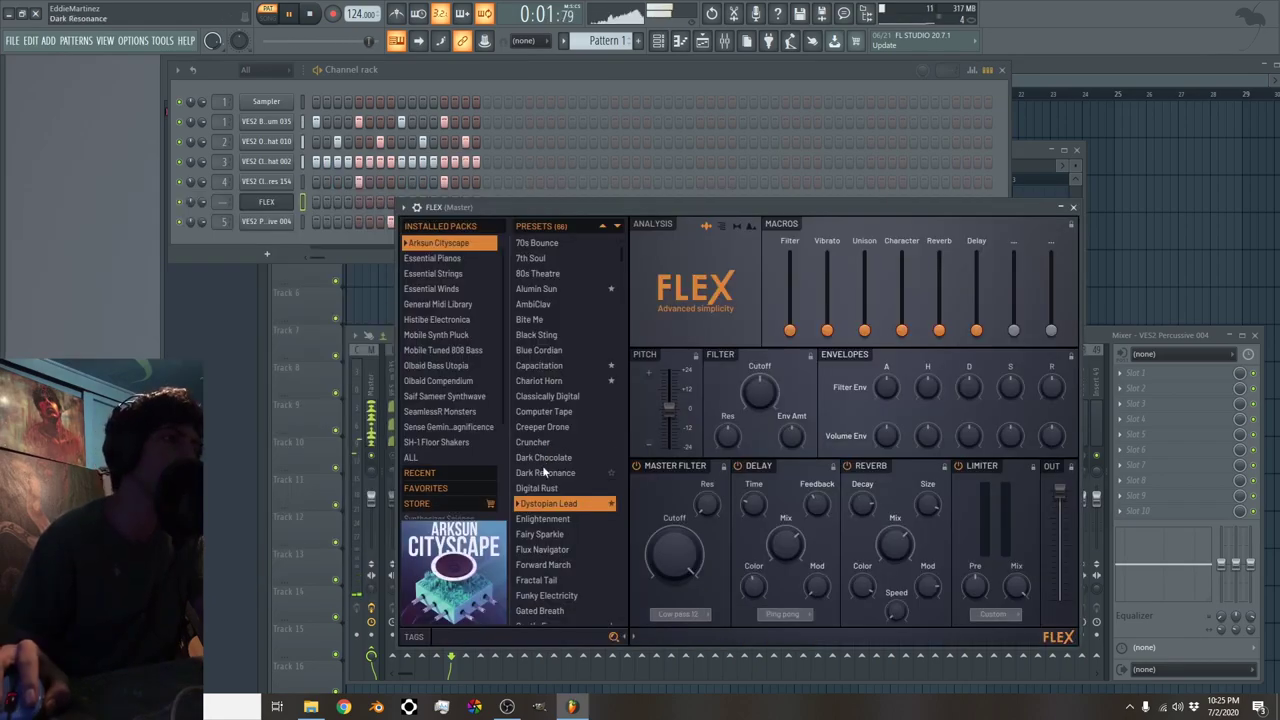
{"action": "mouse_move", "coordinate": [423, 640]}
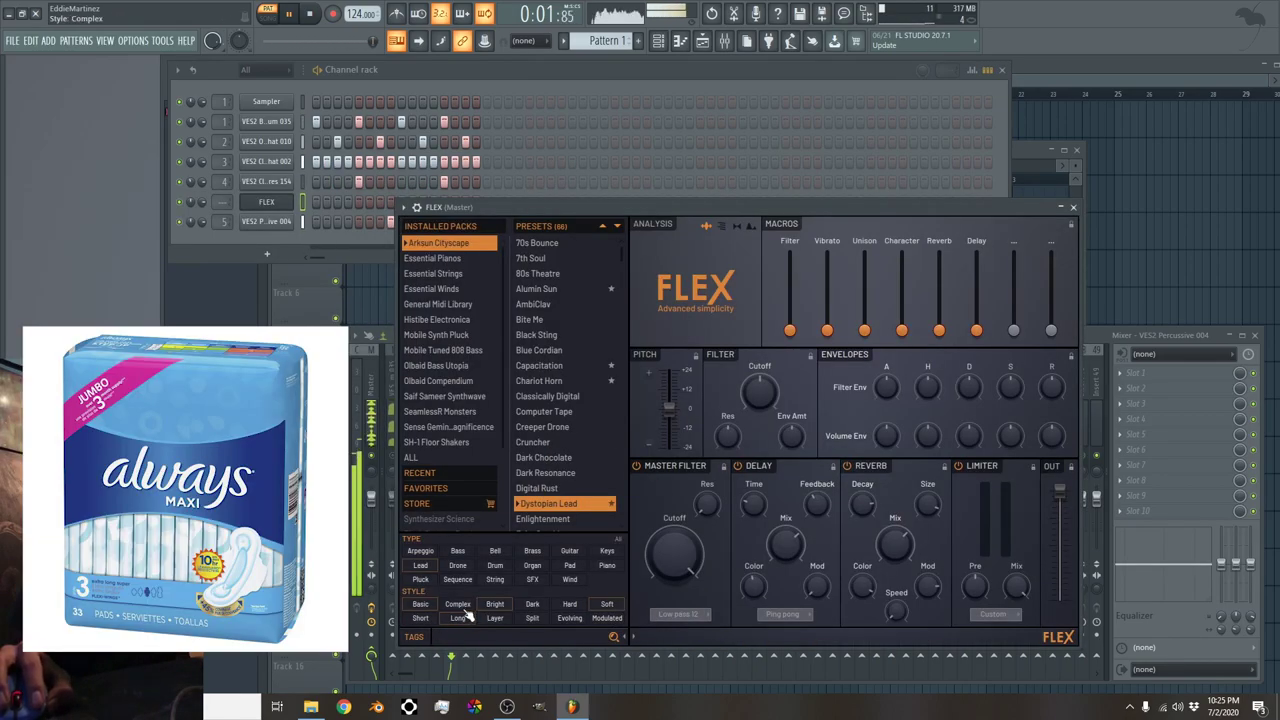
{"action": "left_click", "coordinate": [570, 565]}
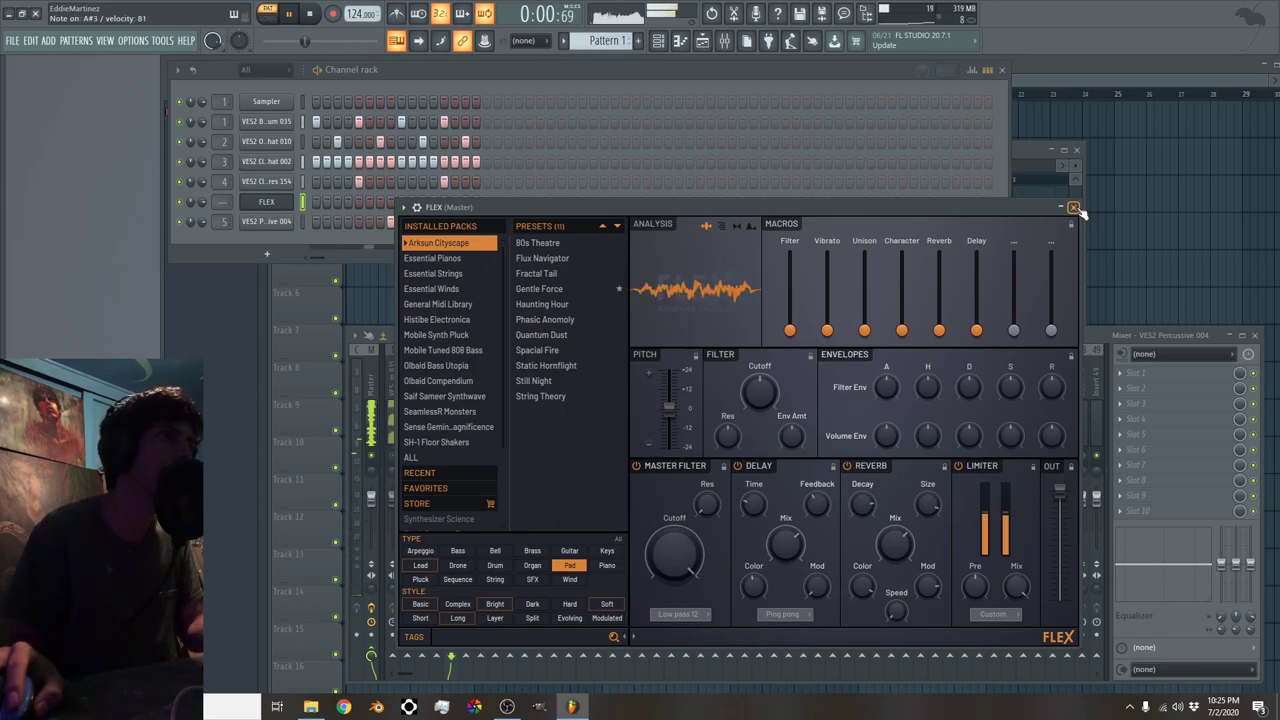
{"action": "left_click_drag", "start_coordinate": [1006, 211], "coordinate": [843, 264]}
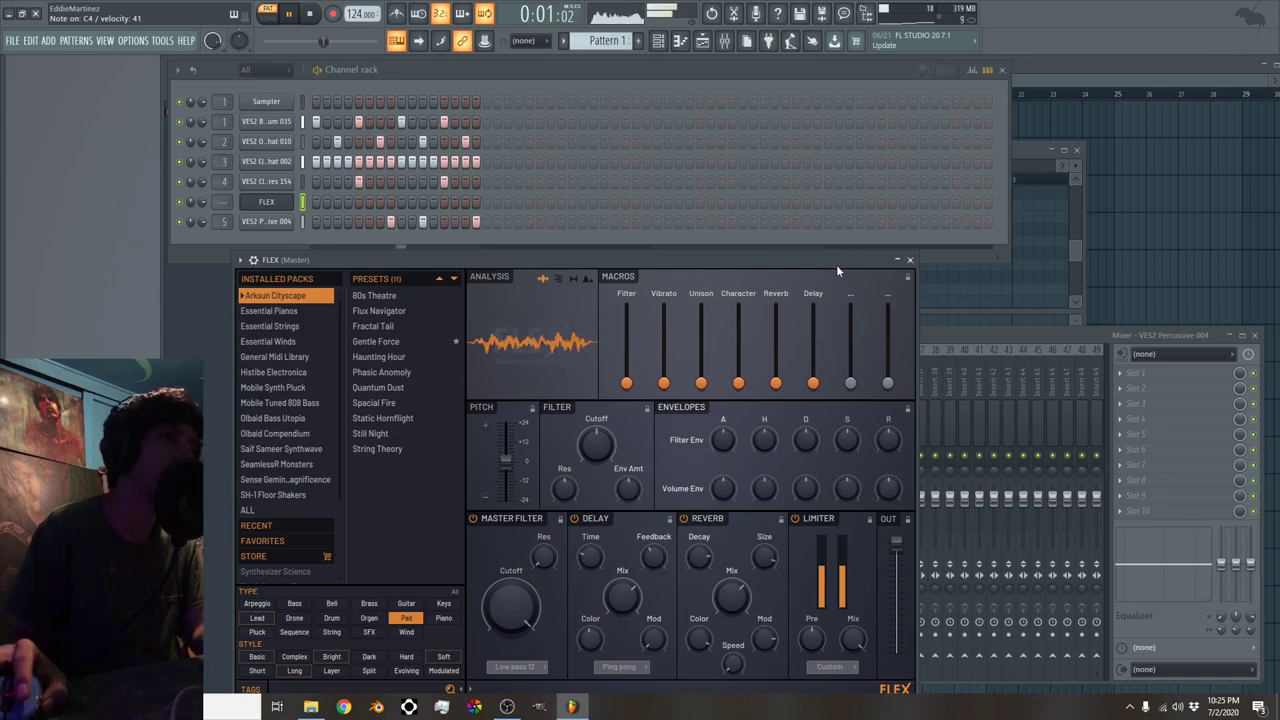
{"action": "left_click_drag", "start_coordinate": [826, 264], "coordinate": [1075, 252]}
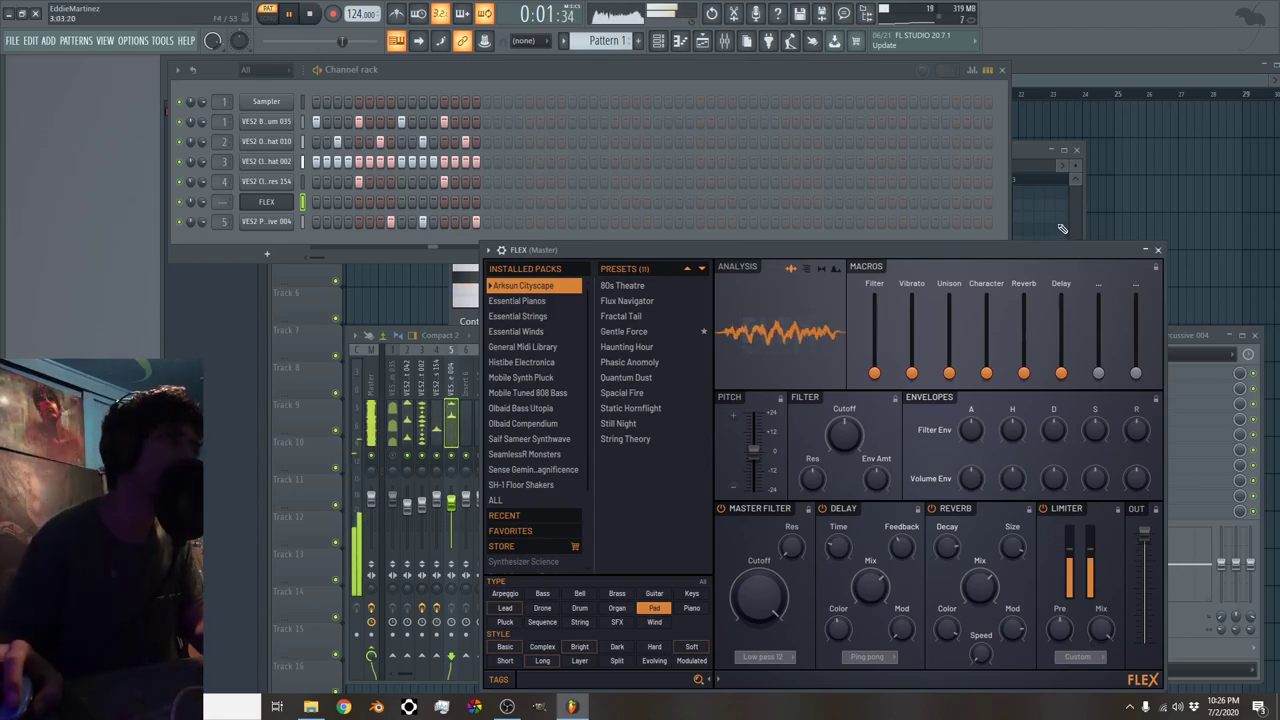
{"action": "left_click", "coordinate": [465, 358]}
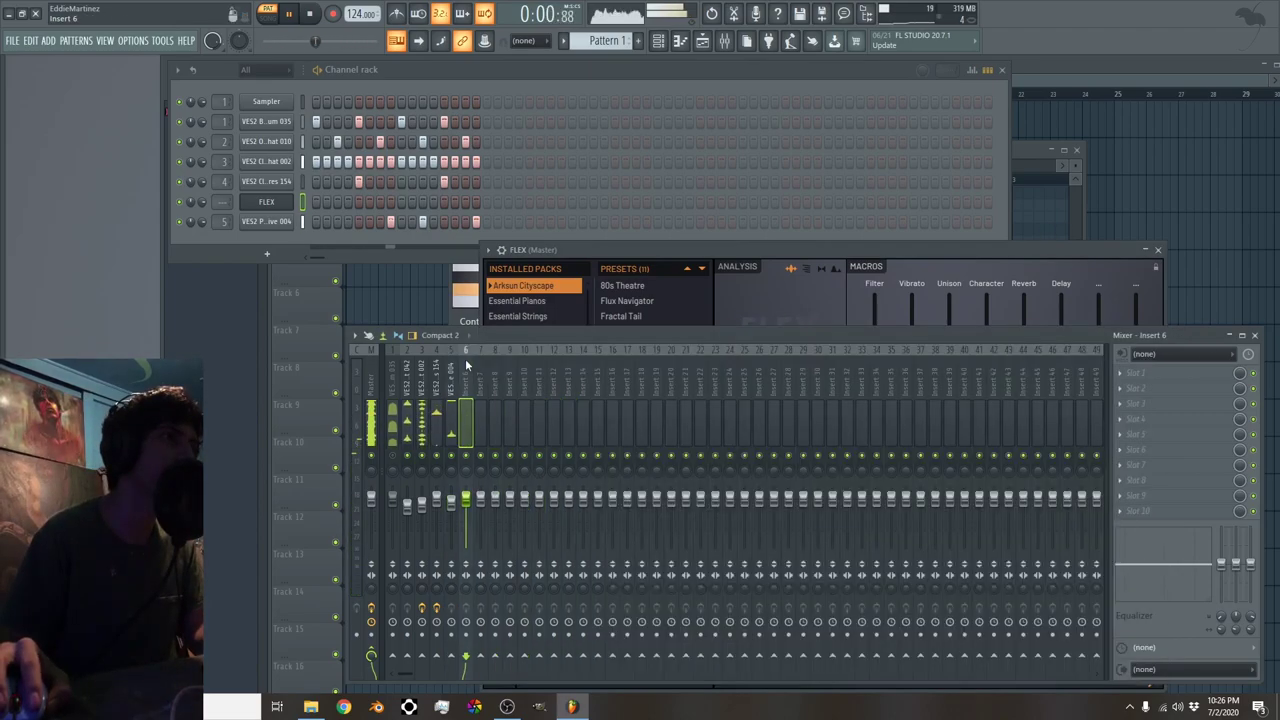
{"action": "left_click", "coordinate": [314, 305]}
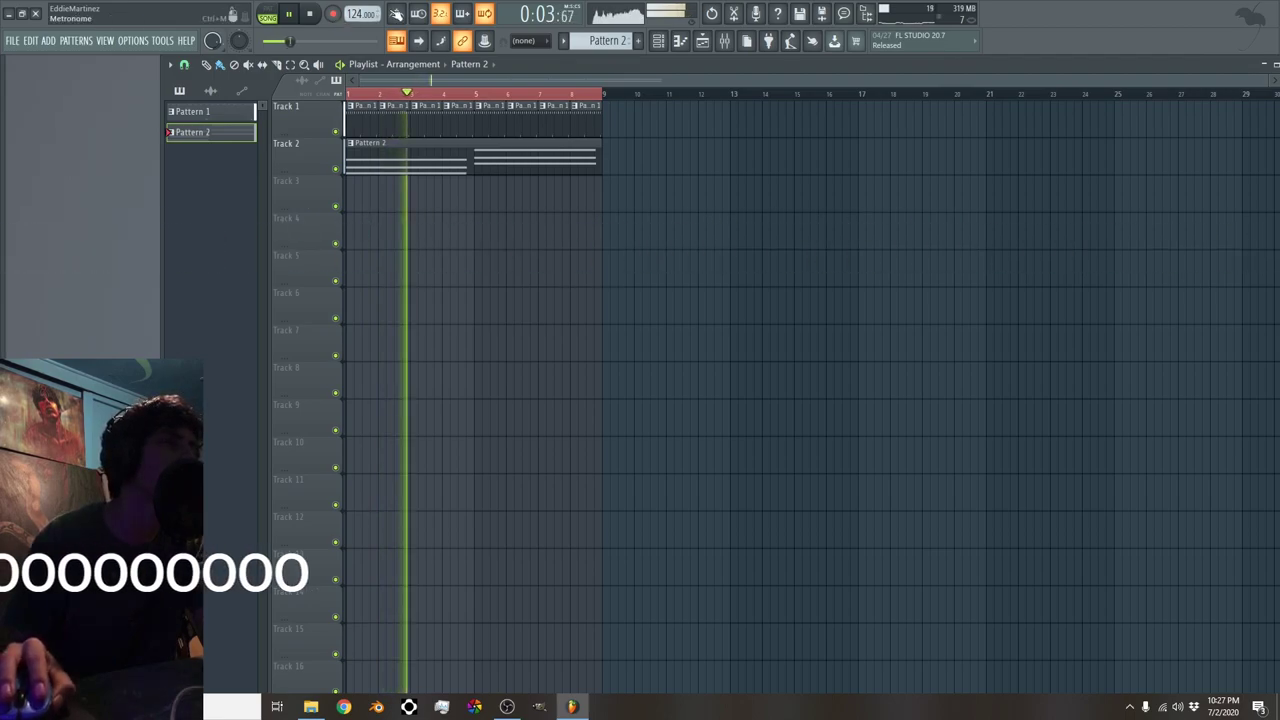
Show the mixer and channel rack, and rename the FLEX channel to "pad"
{"action": "left_click", "coordinate": [724, 40]}
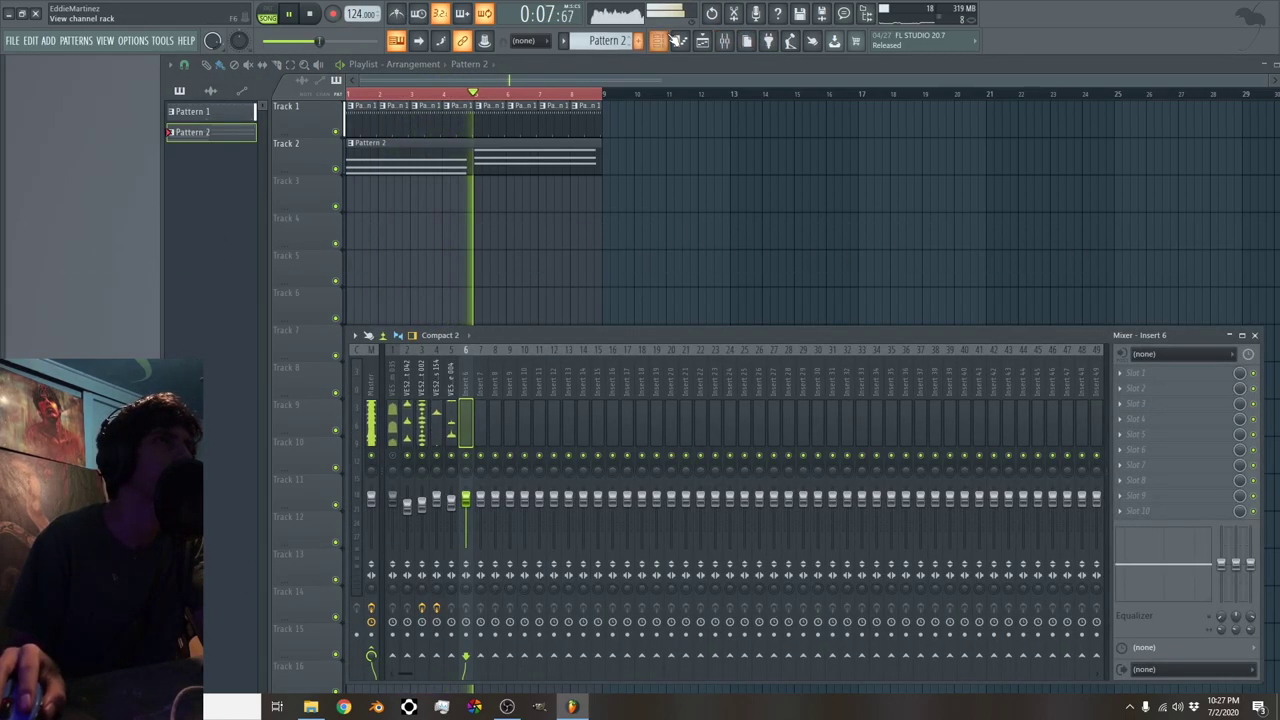
{"action": "left_click", "coordinate": [660, 42]}
{"action": "right_click", "coordinate": [268, 202]}
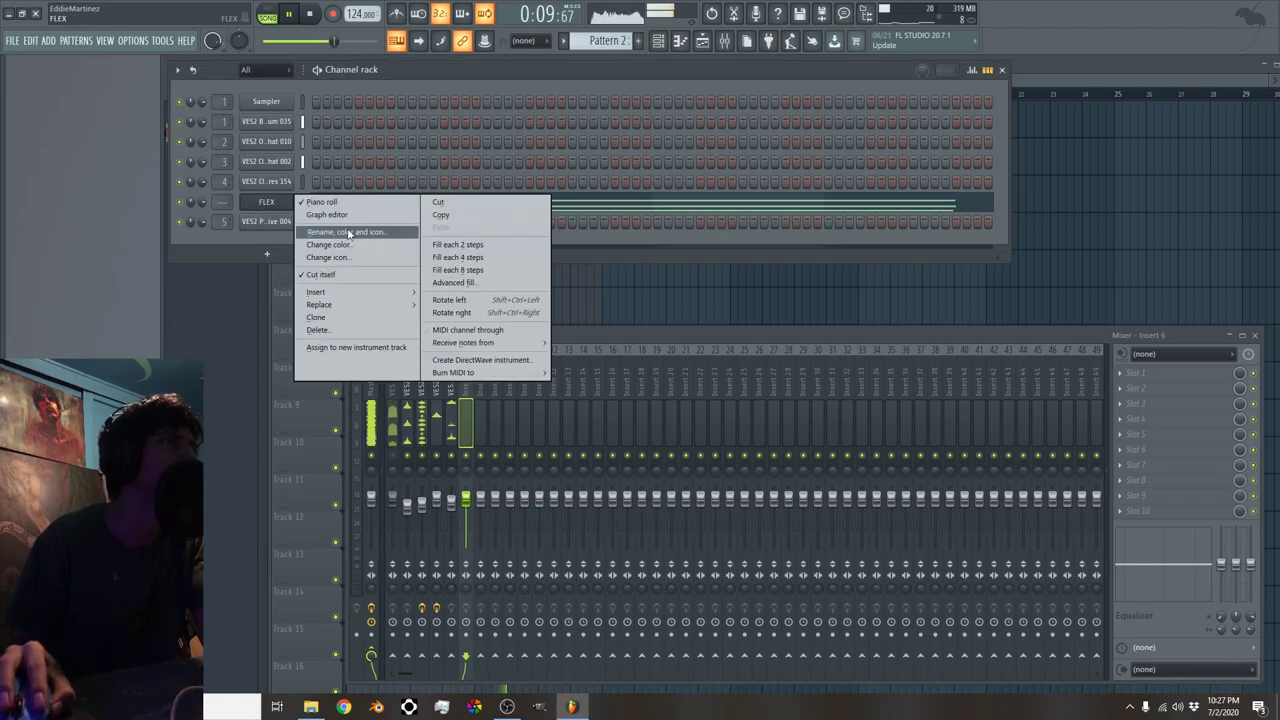
{"action": "left_click", "coordinate": [349, 233]}
{"action": "type", "text": "pad"}
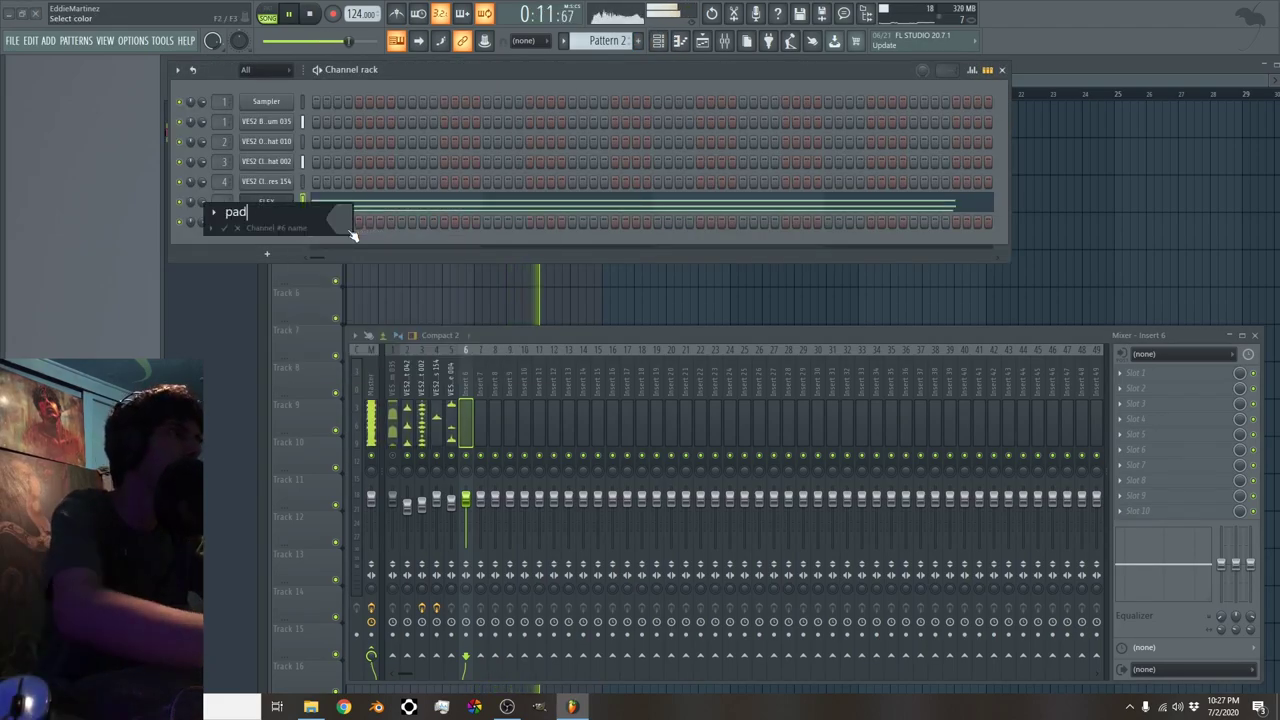
{"action": "key", "text": "Return"}
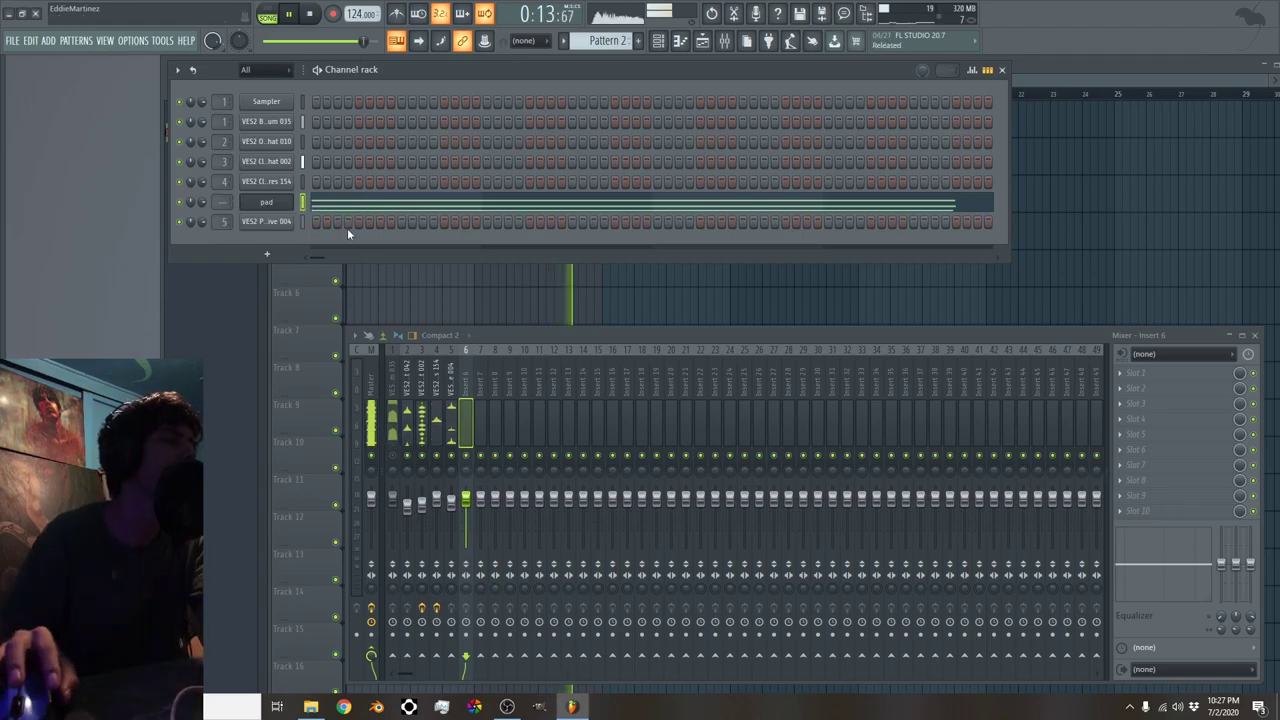
Route the pad channel to mixer Insert 19
{"action": "right_click", "coordinate": [651, 405]}
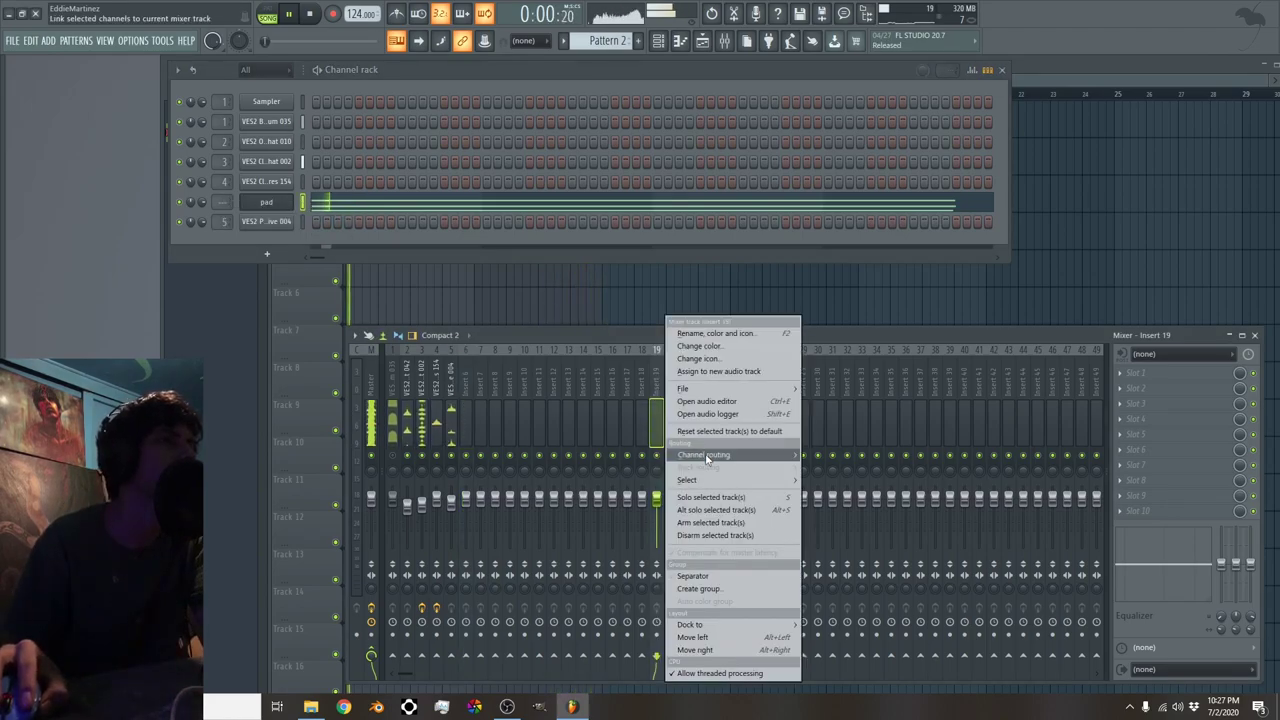
{"action": "mouse_move", "coordinate": [735, 454]}
{"action": "left_click", "coordinate": [850, 455]}
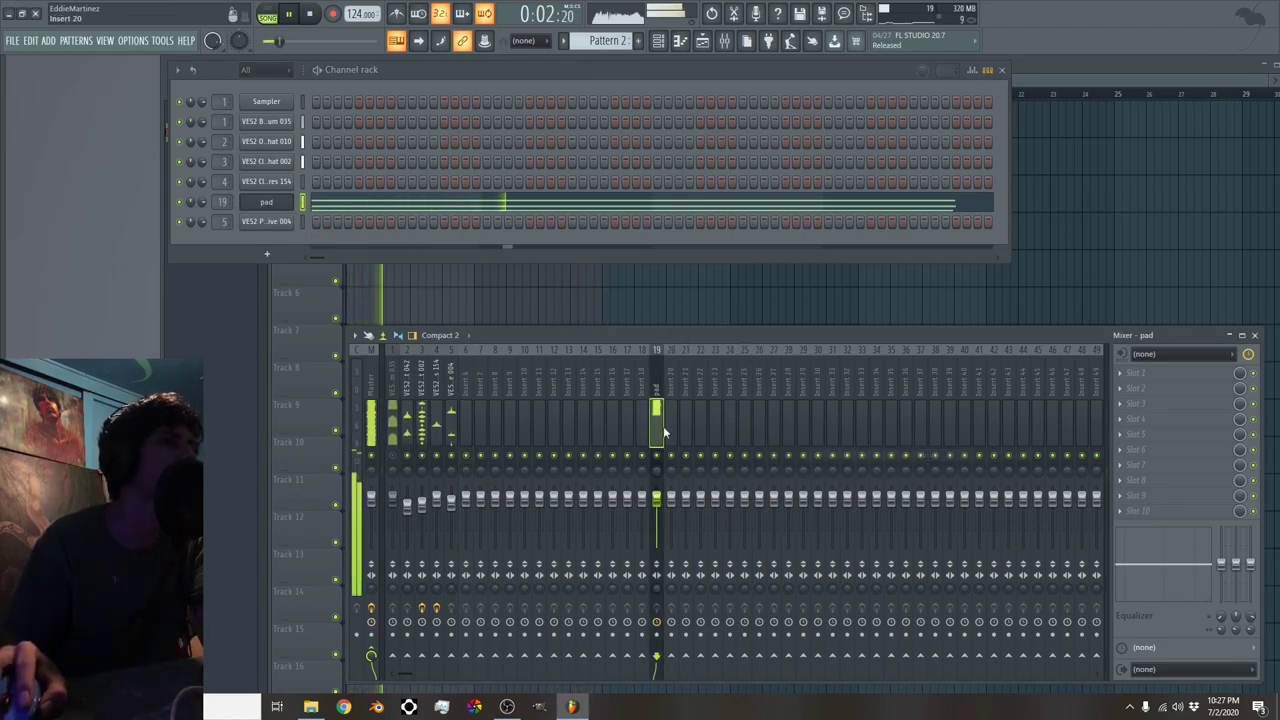
Load ShaperBox2 into effect slot 9 of the pad's mixer insert and add VolumeShaper with the Sidechain quick preset
{"action": "right_click", "coordinate": [1150, 373]}
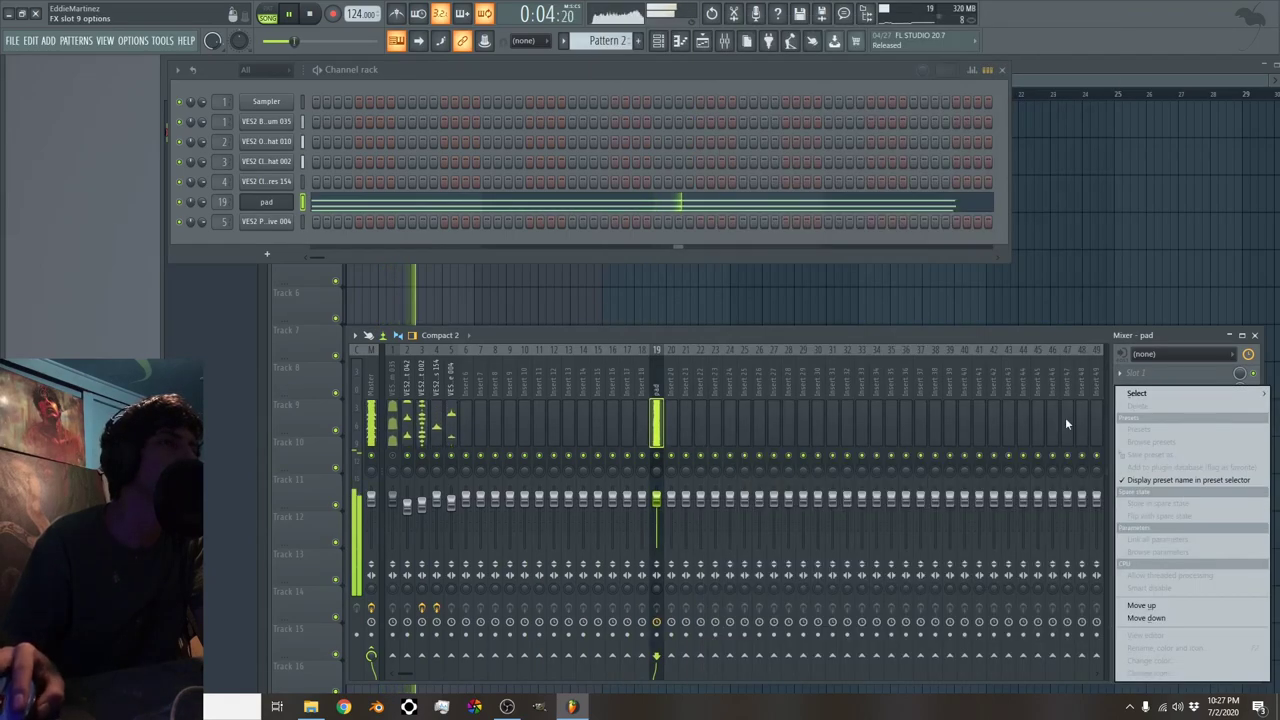
{"action": "mouse_move", "coordinate": [1172, 400]}
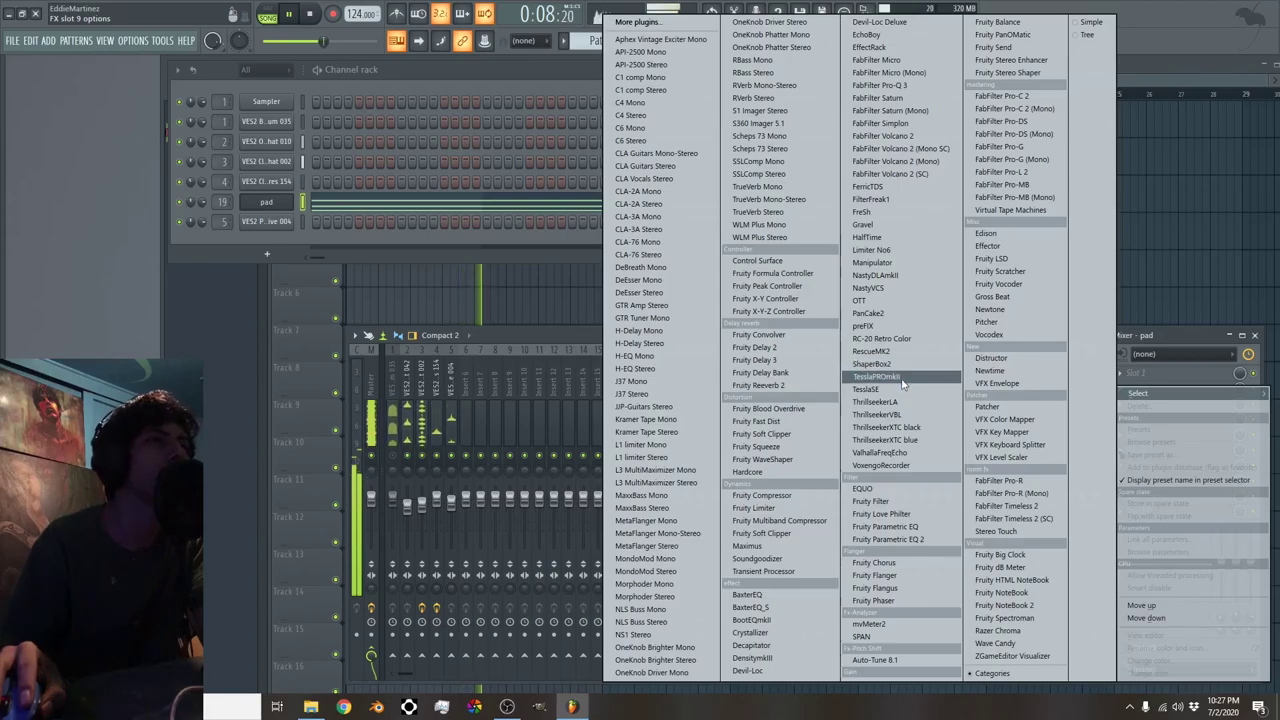
{"action": "left_click", "coordinate": [878, 363]}
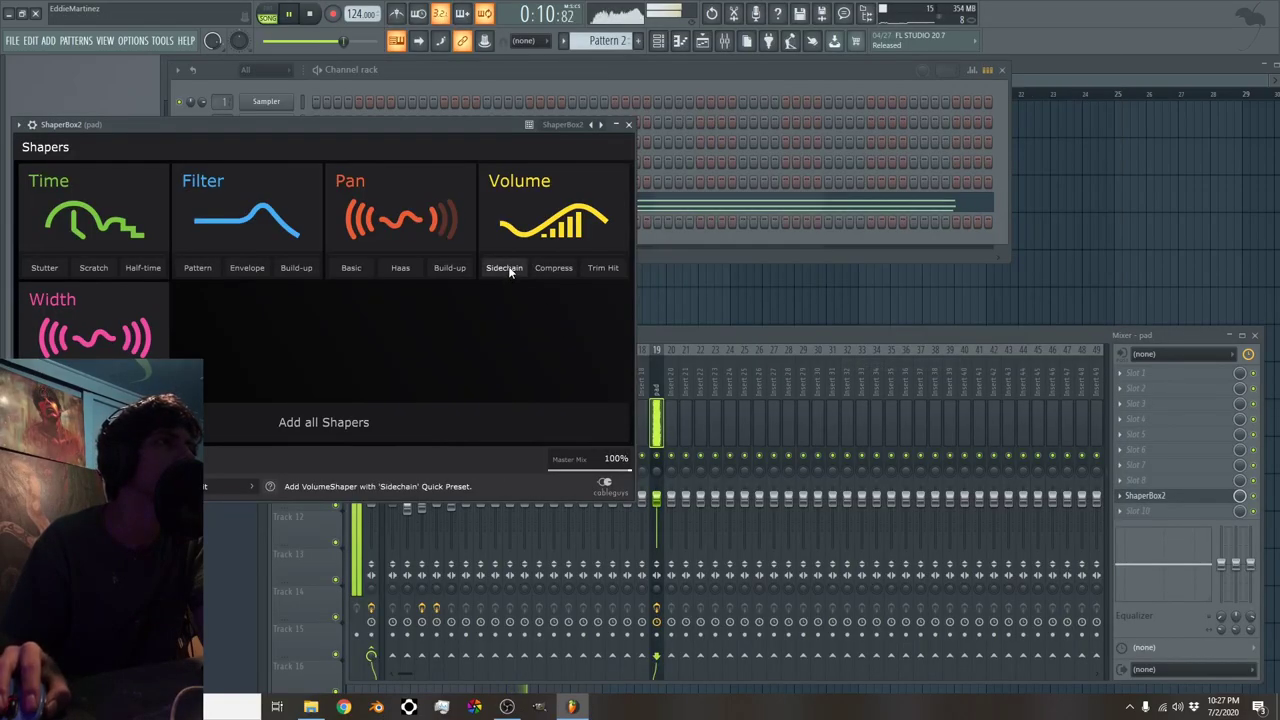
{"action": "left_click", "coordinate": [505, 268]}
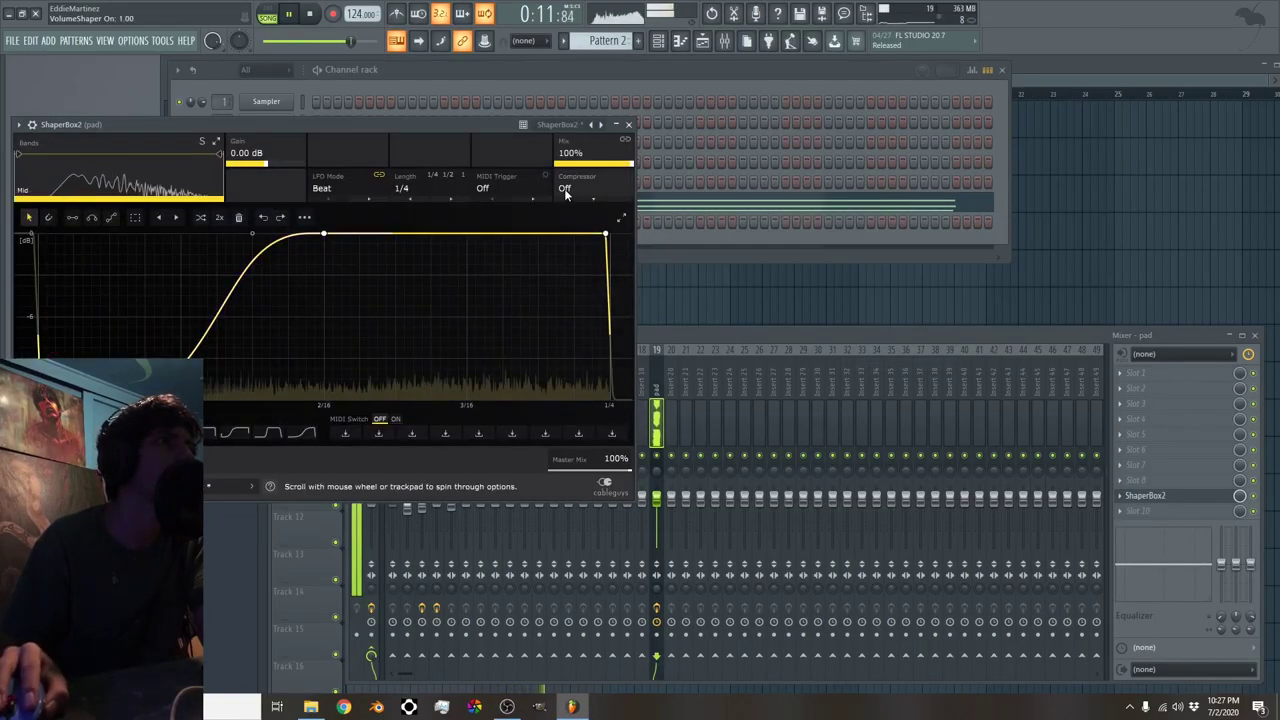
Set the VolumeShaper mix to 82% and close ShaperBox2
{"action": "left_click_drag", "start_coordinate": [632, 164], "coordinate": [622, 167]}
{"action": "scroll", "coordinate": [622, 167], "scroll_direction": "down", "scroll_amount": 5}
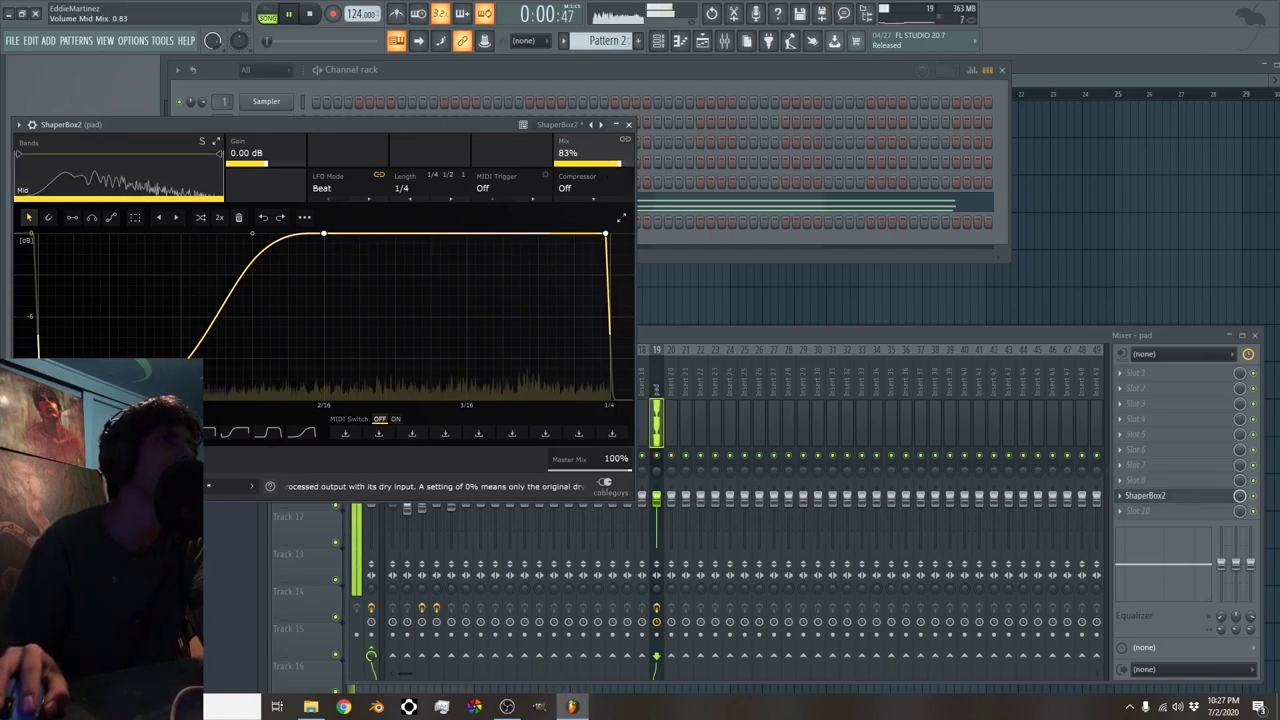
{"action": "scroll", "coordinate": [621, 163], "scroll_direction": "up", "scroll_amount": 1}
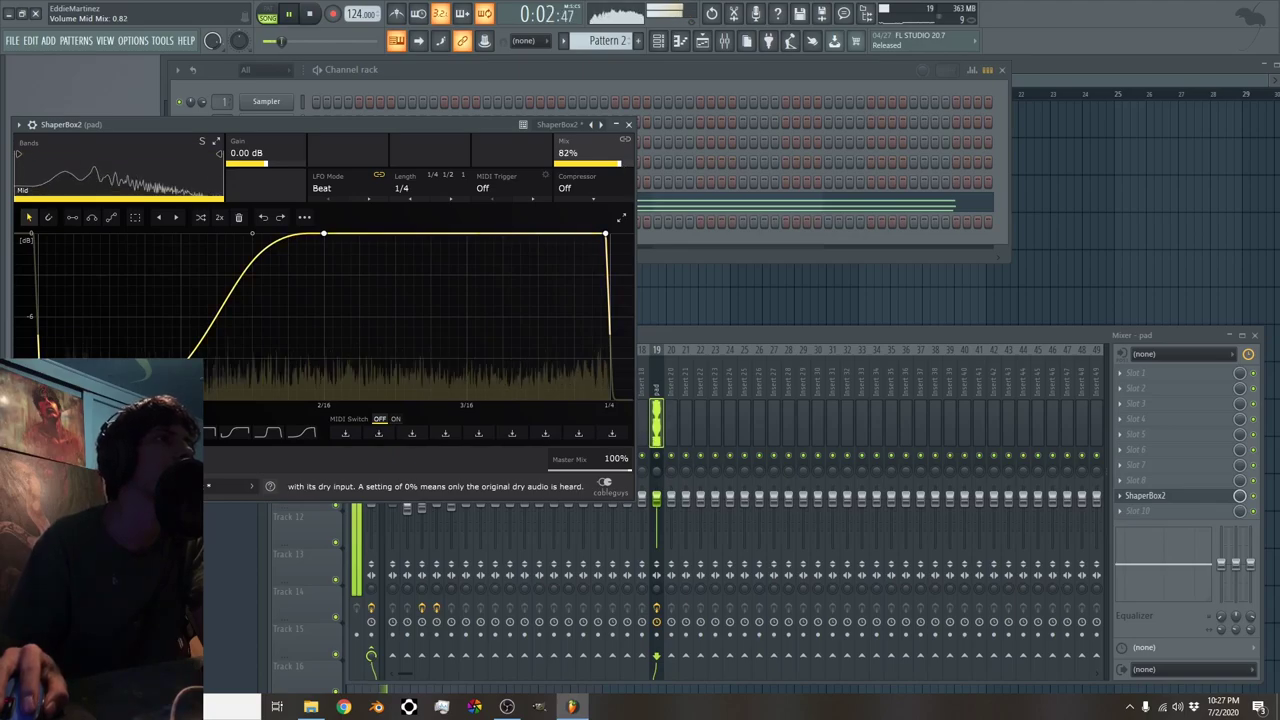
{"action": "left_click", "coordinate": [629, 124]}
Insert Fruity Parametric EQ 2 in slot 1 of the pad insert with the "steep4 low" preset and move the high-pass to about 115 Hz
{"action": "left_click", "coordinate": [1140, 373]}
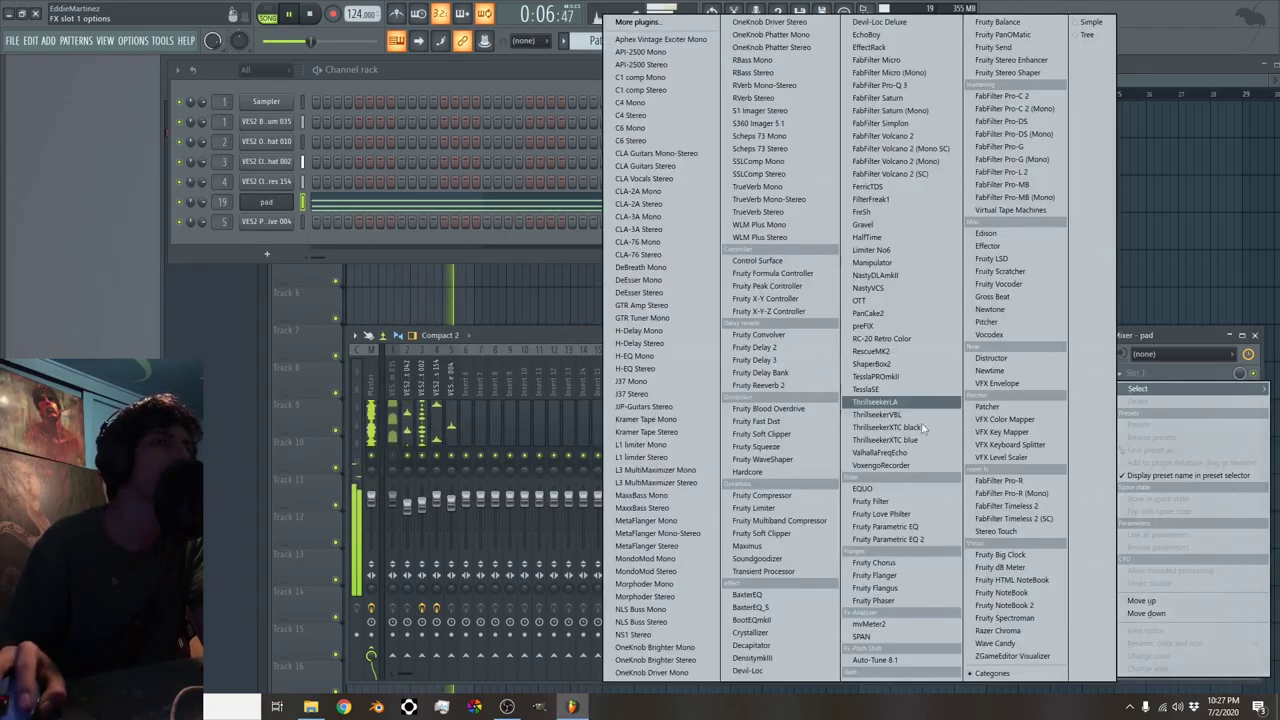
{"action": "left_click", "coordinate": [880, 541]}
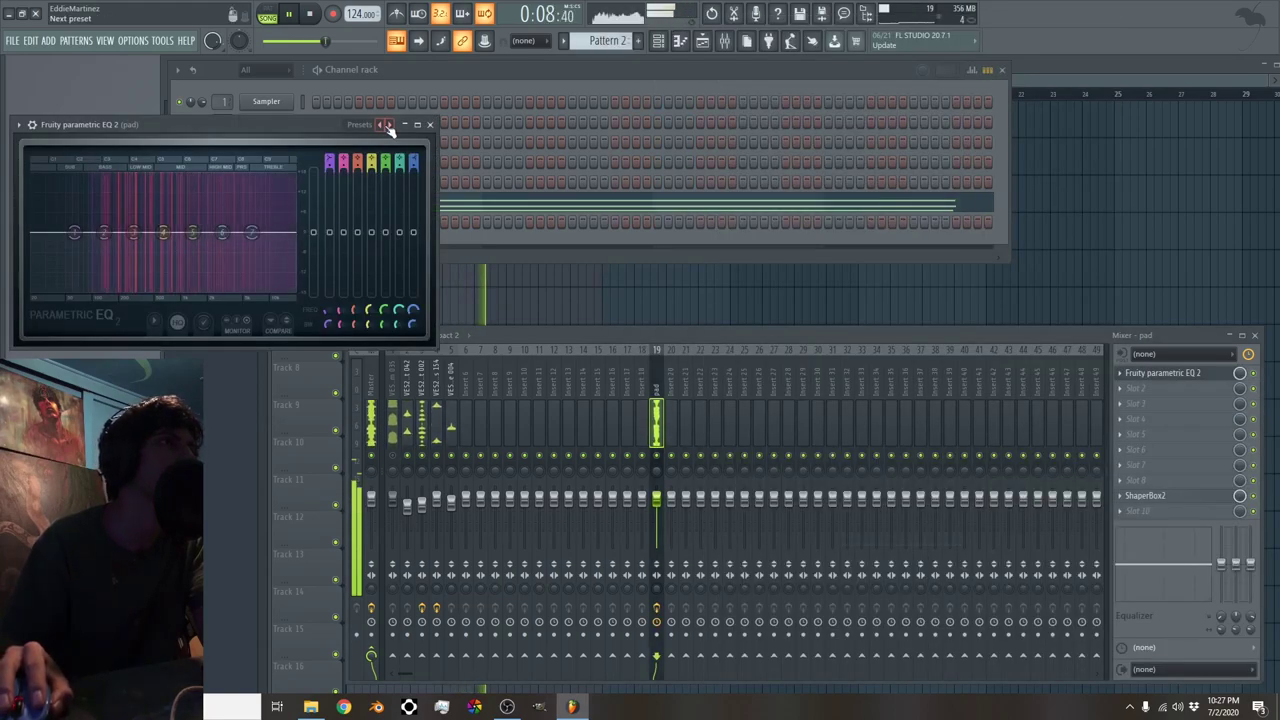
{"action": "left_click", "coordinate": [415, 124]}
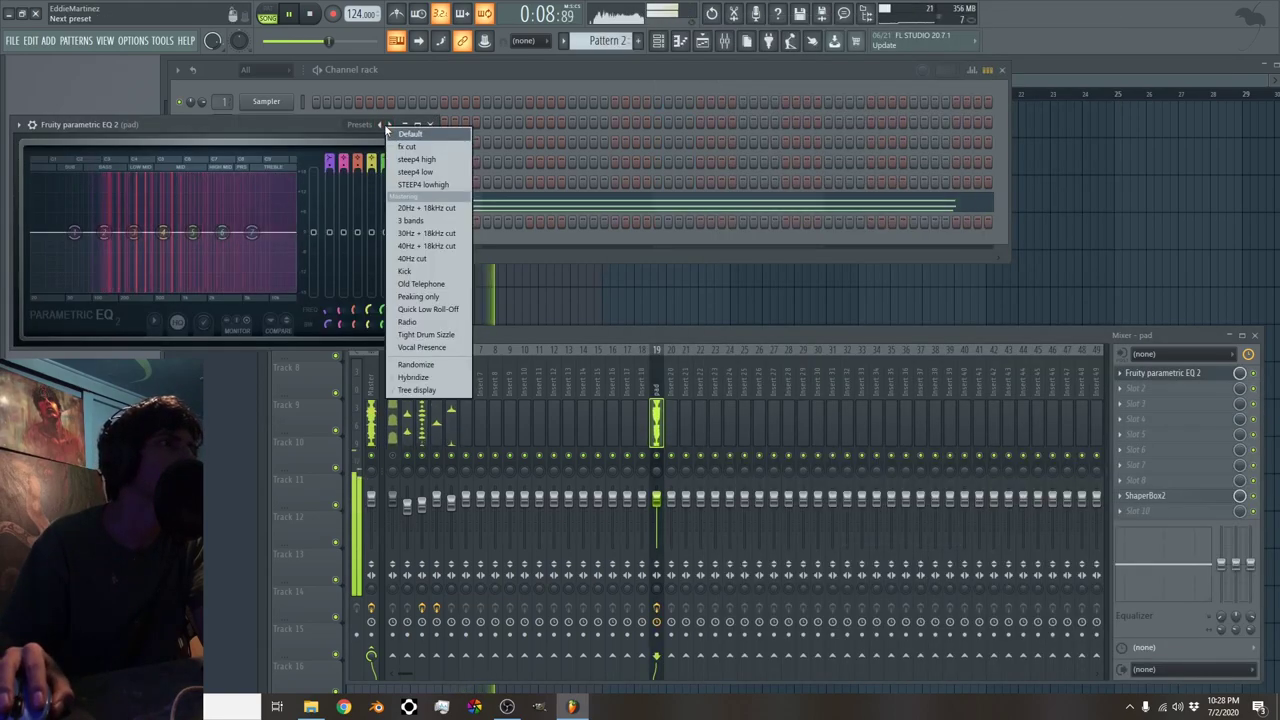
{"action": "left_click", "coordinate": [433, 172]}
{"action": "left_click_drag", "start_coordinate": [50, 232], "coordinate": [88, 232]}
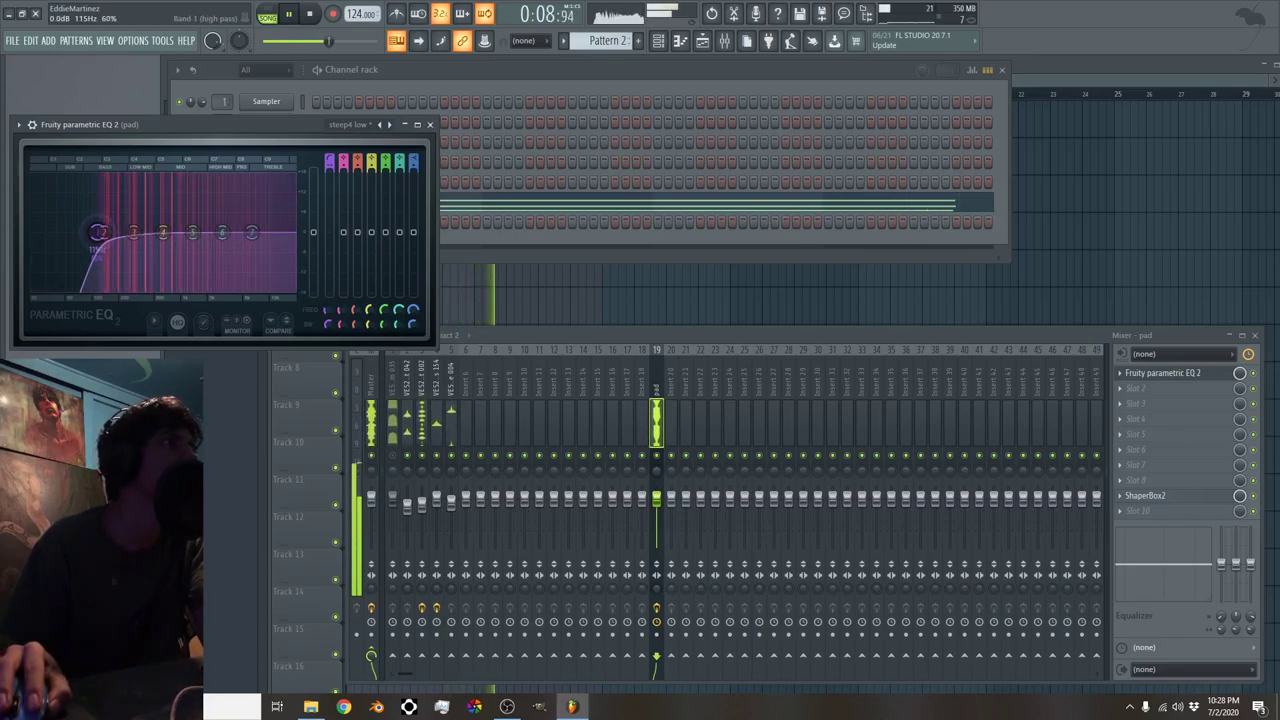
{"action": "left_click", "coordinate": [430, 125]}
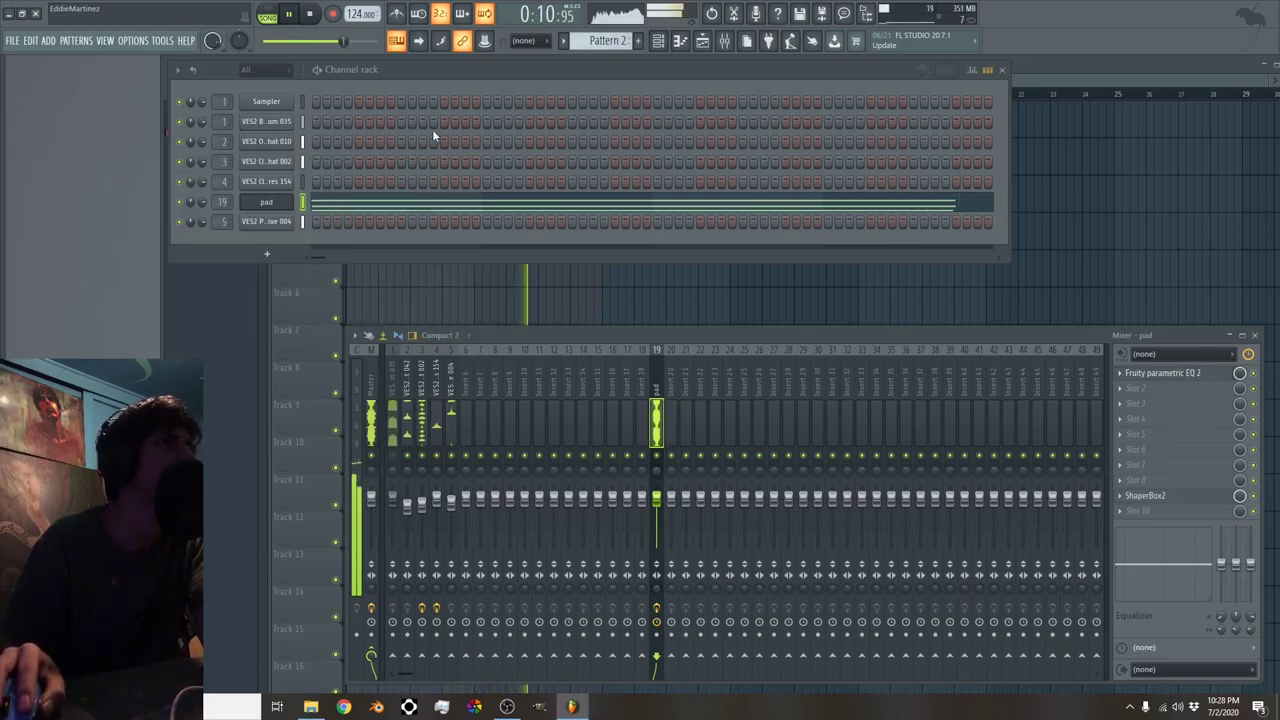
Load the pad EQ's "STEEP4 lowhigh" preset and set its high-pass to about 149 Hz and its low-pass to about 1396 Hz
{"action": "left_click", "coordinate": [1160, 372]}
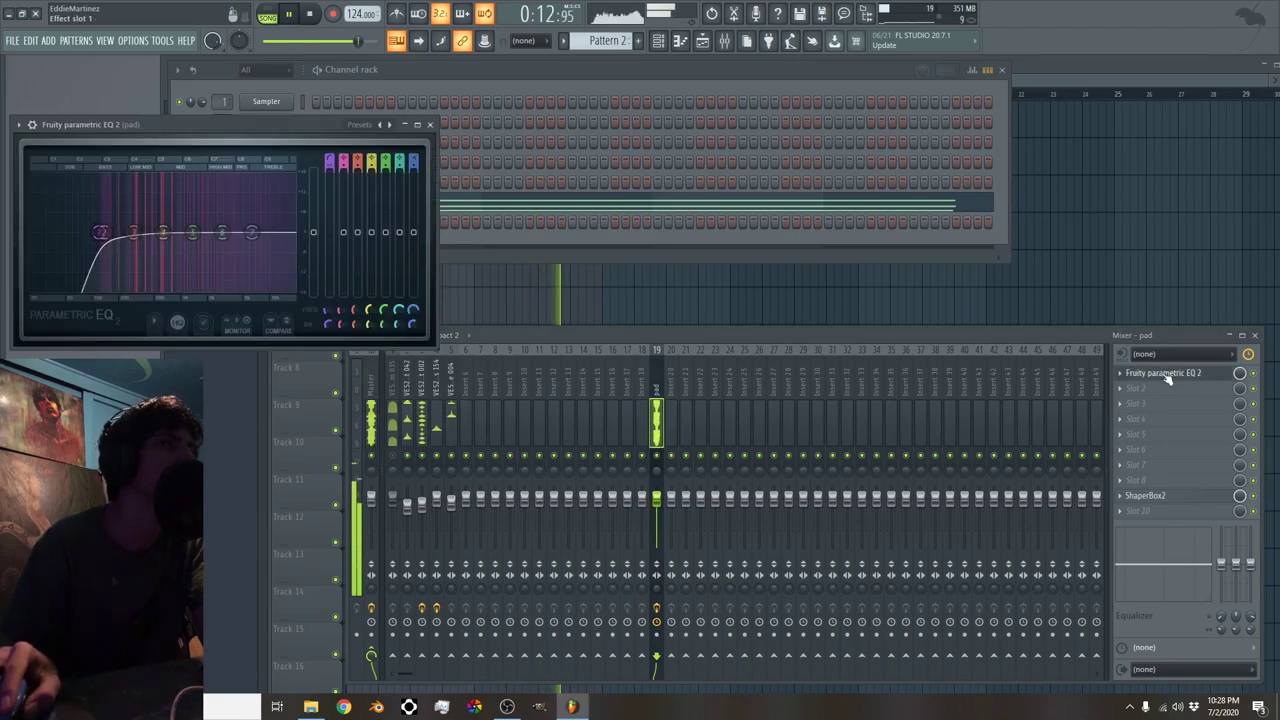
{"action": "left_click", "coordinate": [359, 124]}
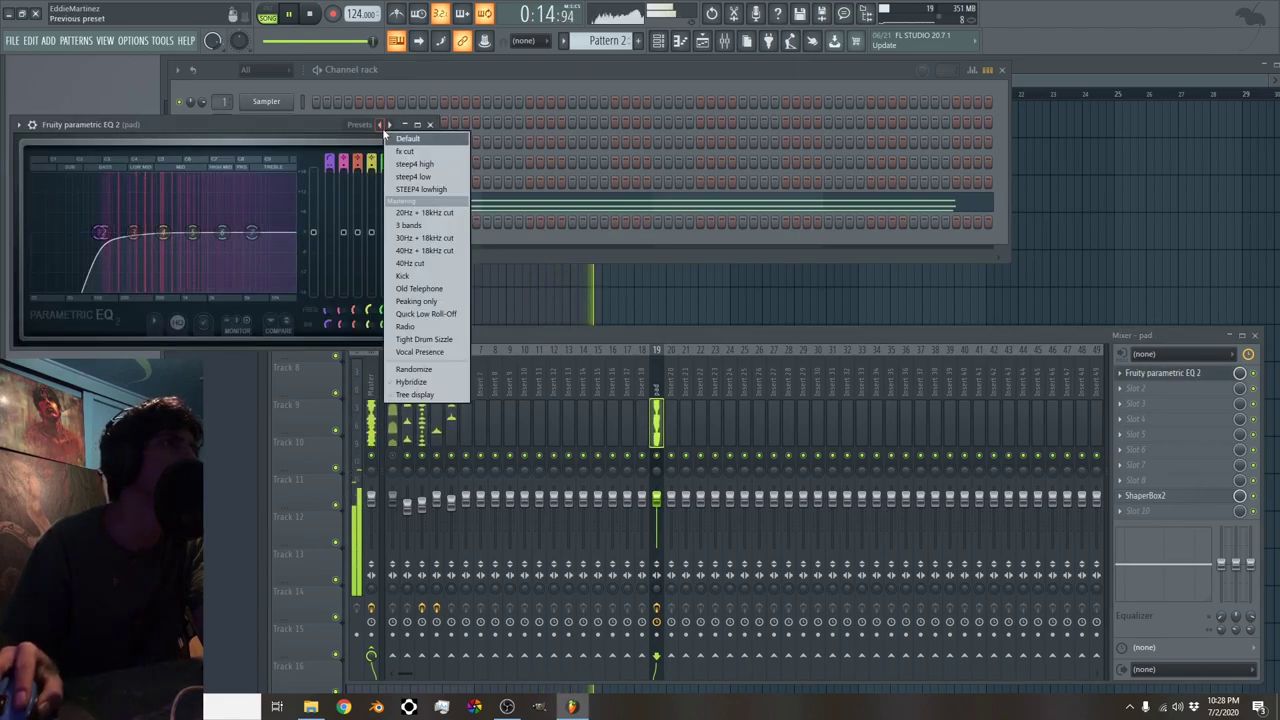
{"action": "left_click", "coordinate": [432, 191]}
{"action": "left_click_drag", "start_coordinate": [48, 233], "coordinate": [93, 233]}
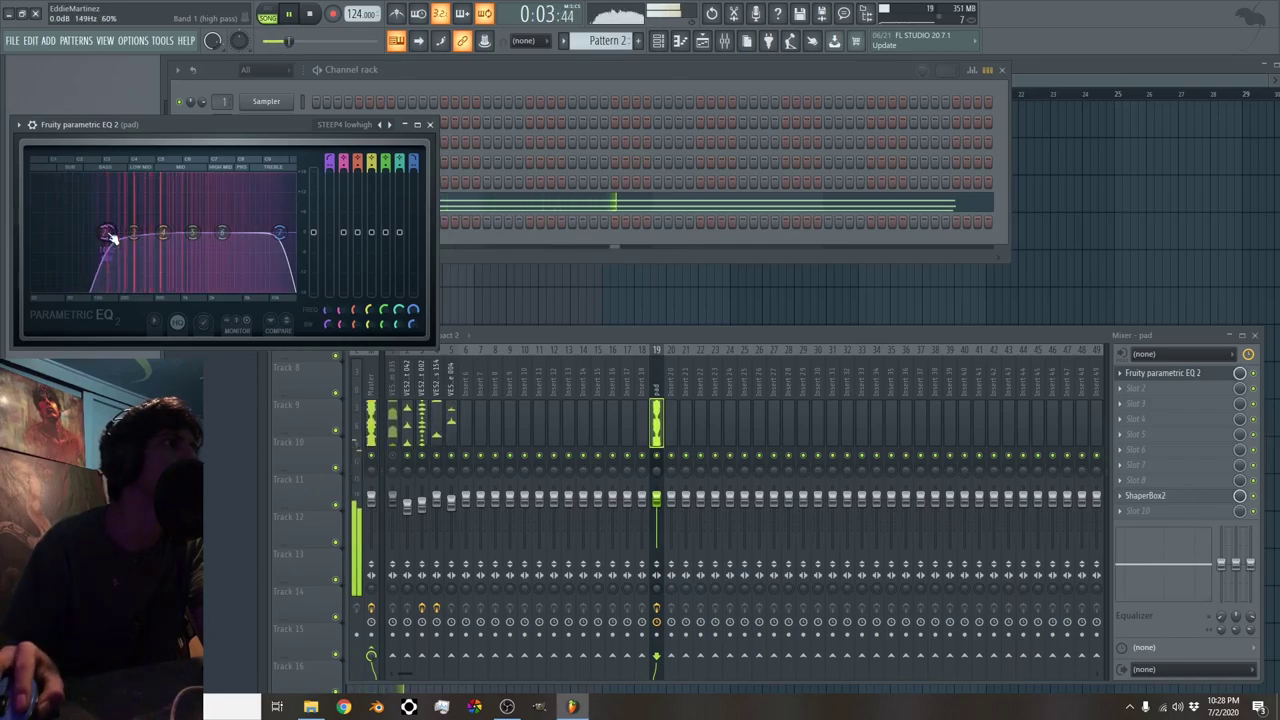
{"action": "left_click_drag", "start_coordinate": [279, 232], "coordinate": [187, 232]}
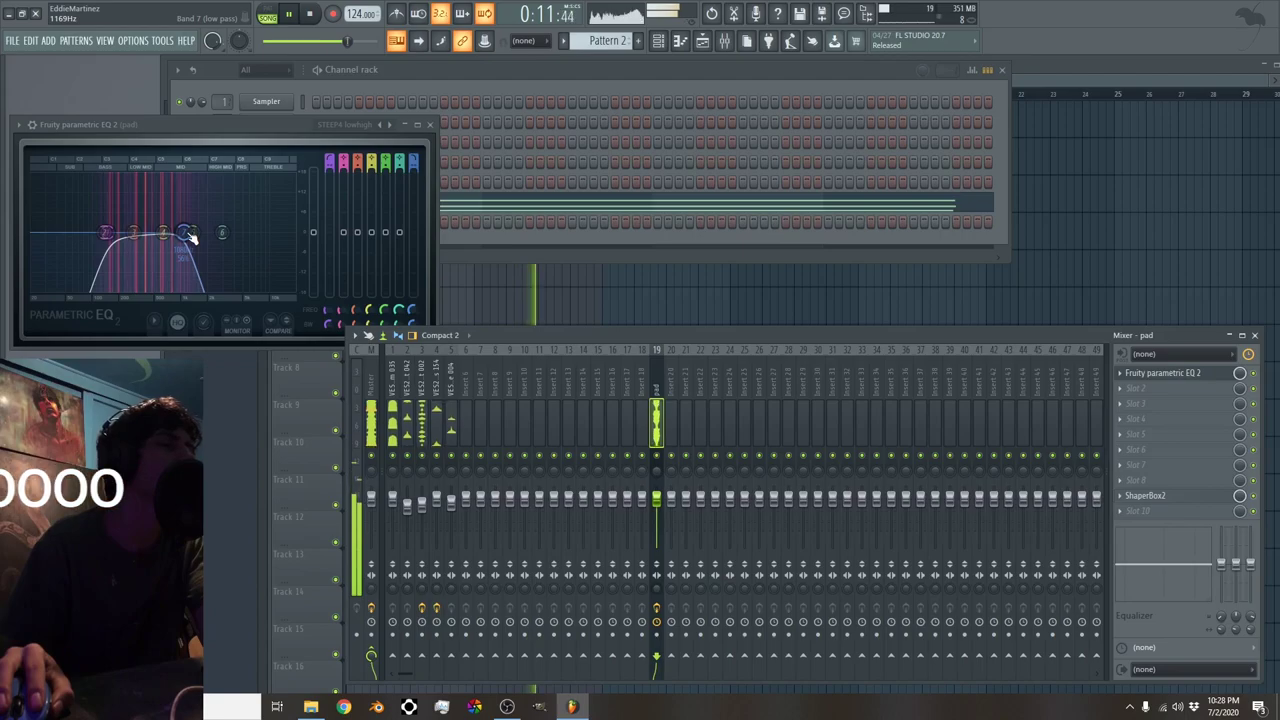
{"action": "mouse_move", "coordinate": [190, 237]}
{"action": "left_mouse_down"}
{"action": "mouse_move", "coordinate": [177, 233]}
{"action": "mouse_move", "coordinate": [272, 232]}
{"action": "mouse_move", "coordinate": [193, 232]}
{"action": "left_mouse_up"}
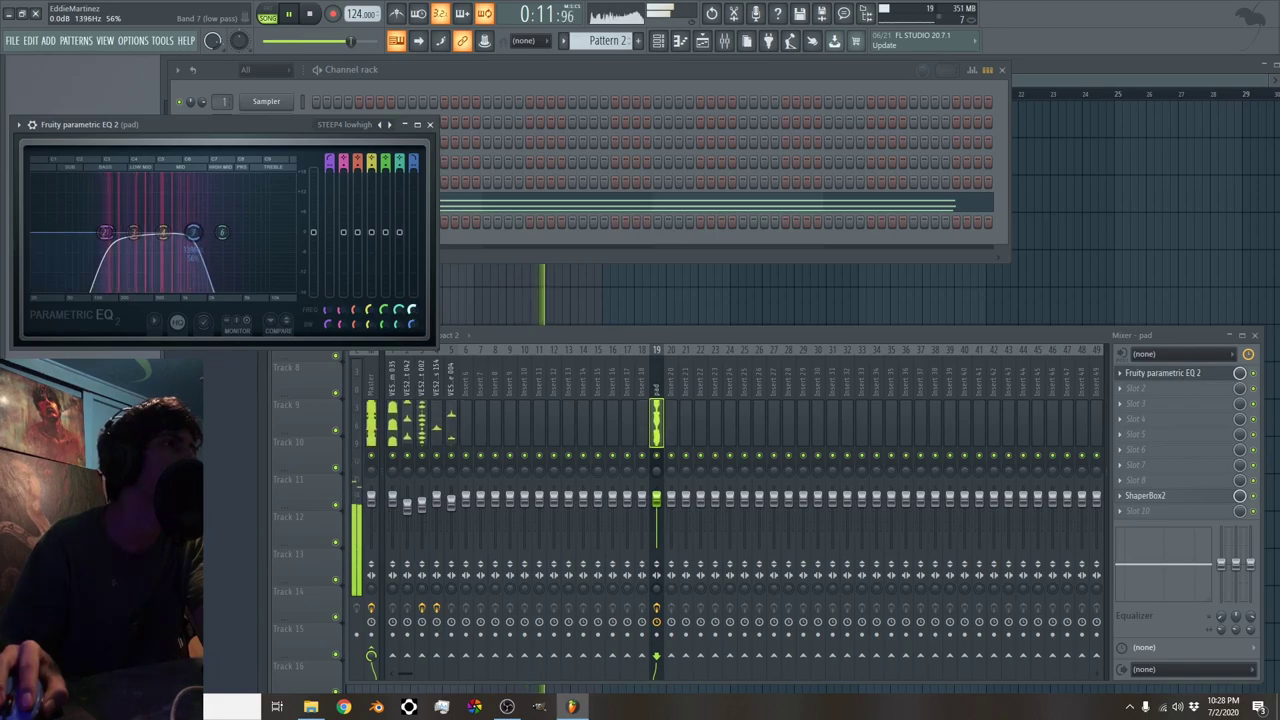
Create an automation clip for the pad EQ's Band 7 frequency and smooth its final descent by deleting the point in bar 8
{"action": "right_click", "coordinate": [411, 311]}
{"action": "left_click", "coordinate": [459, 395]}
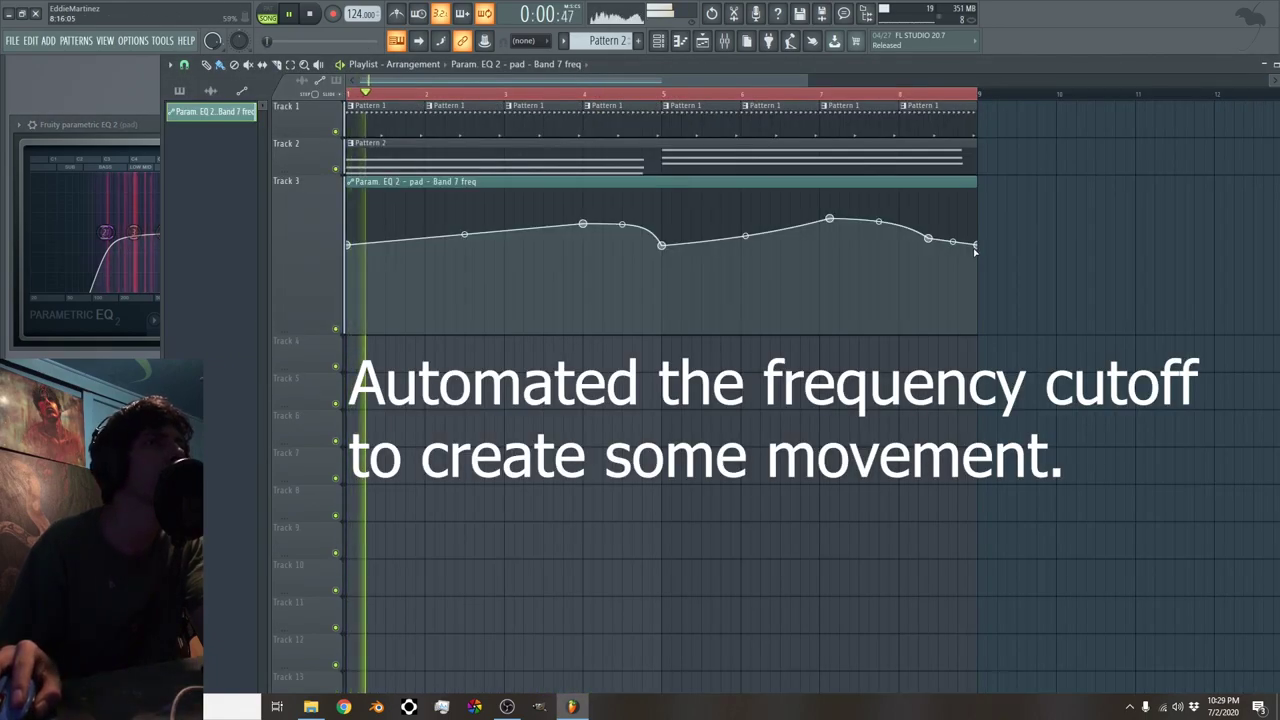
{"action": "right_click", "coordinate": [929, 240]}
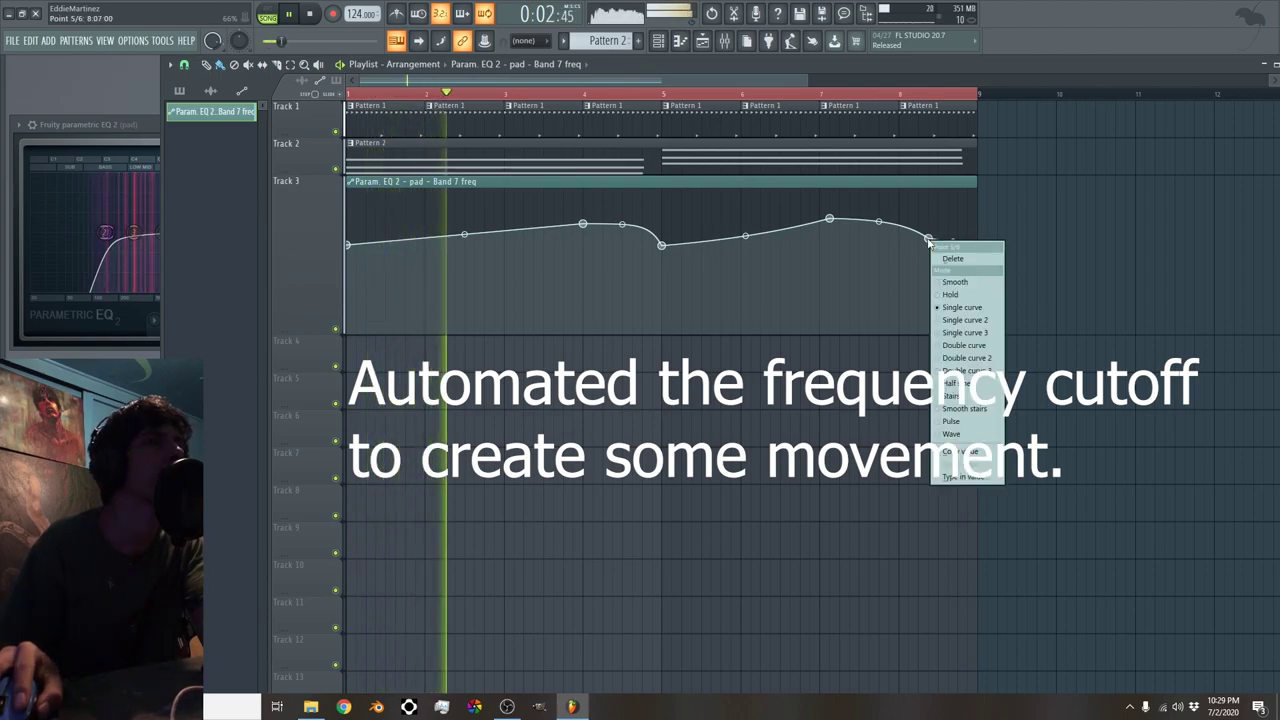
{"action": "left_click", "coordinate": [950, 251]}
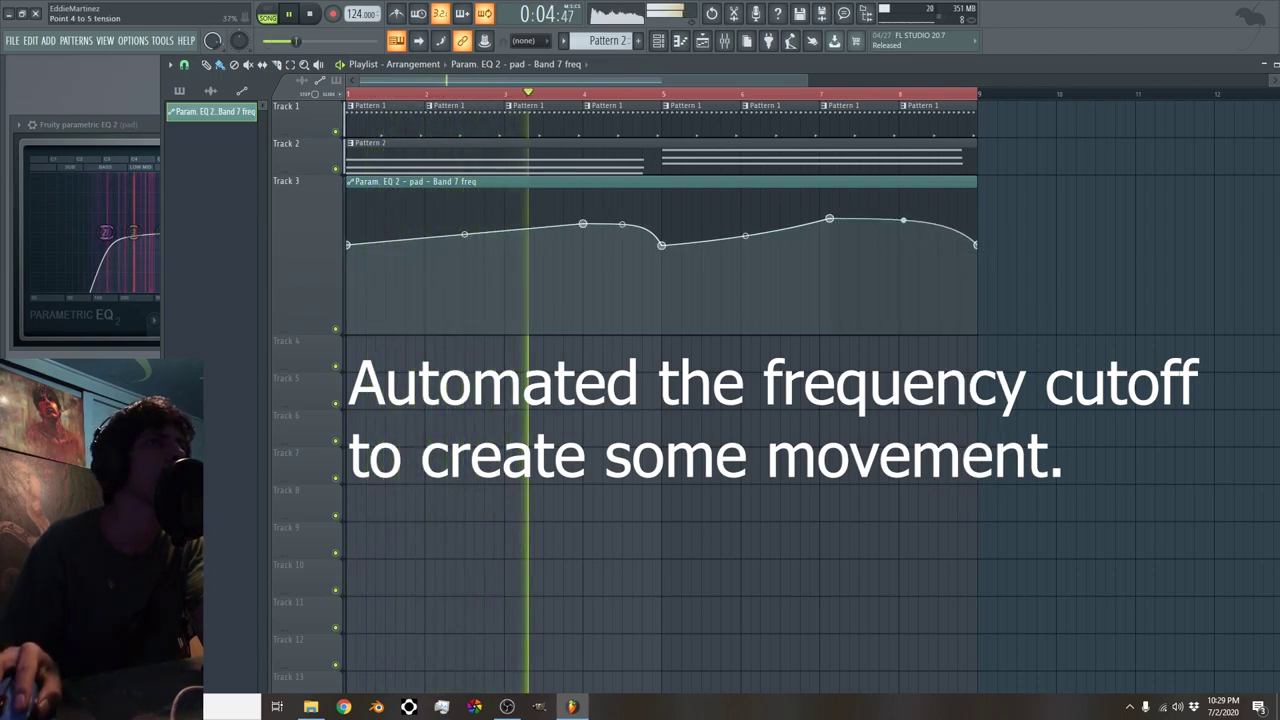
{"action": "left_click_drag", "start_coordinate": [903, 227], "coordinate": [903, 222]}
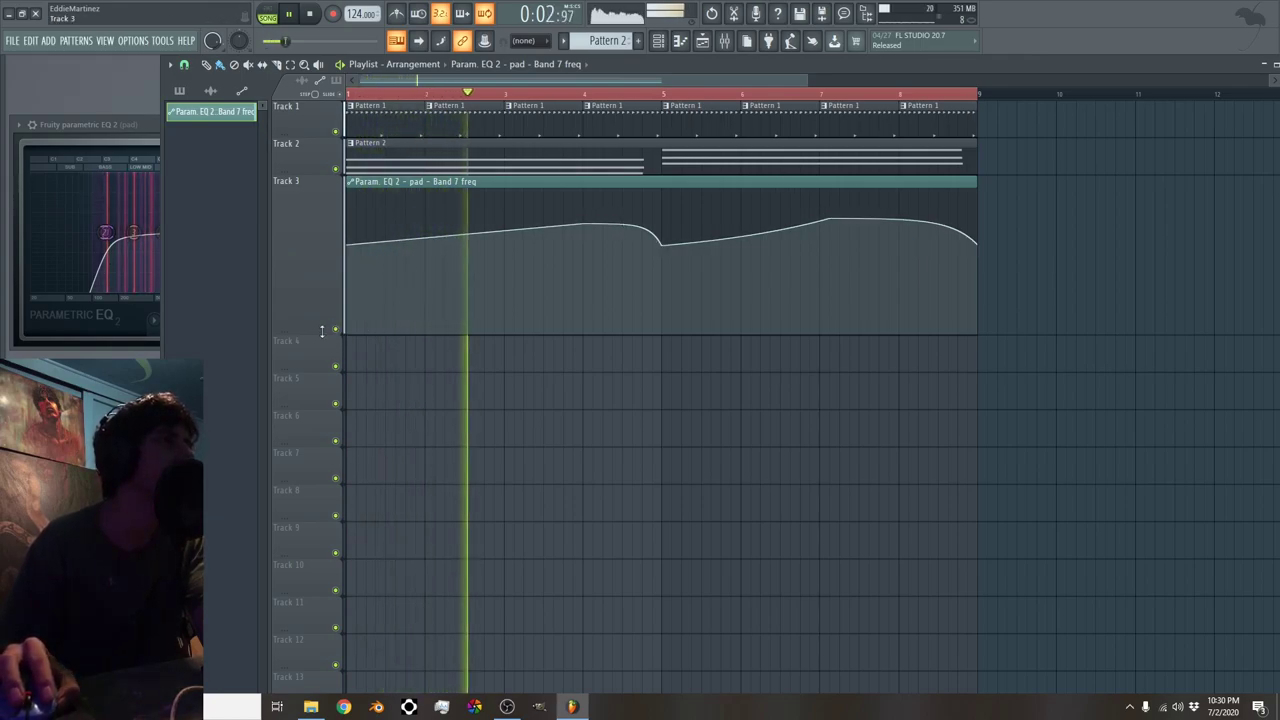
Shrink the automation track's height in the playlist and lower the pad insert's mixer volume slightly
{"action": "left_click_drag", "start_coordinate": [321, 333], "coordinate": [321, 195]}
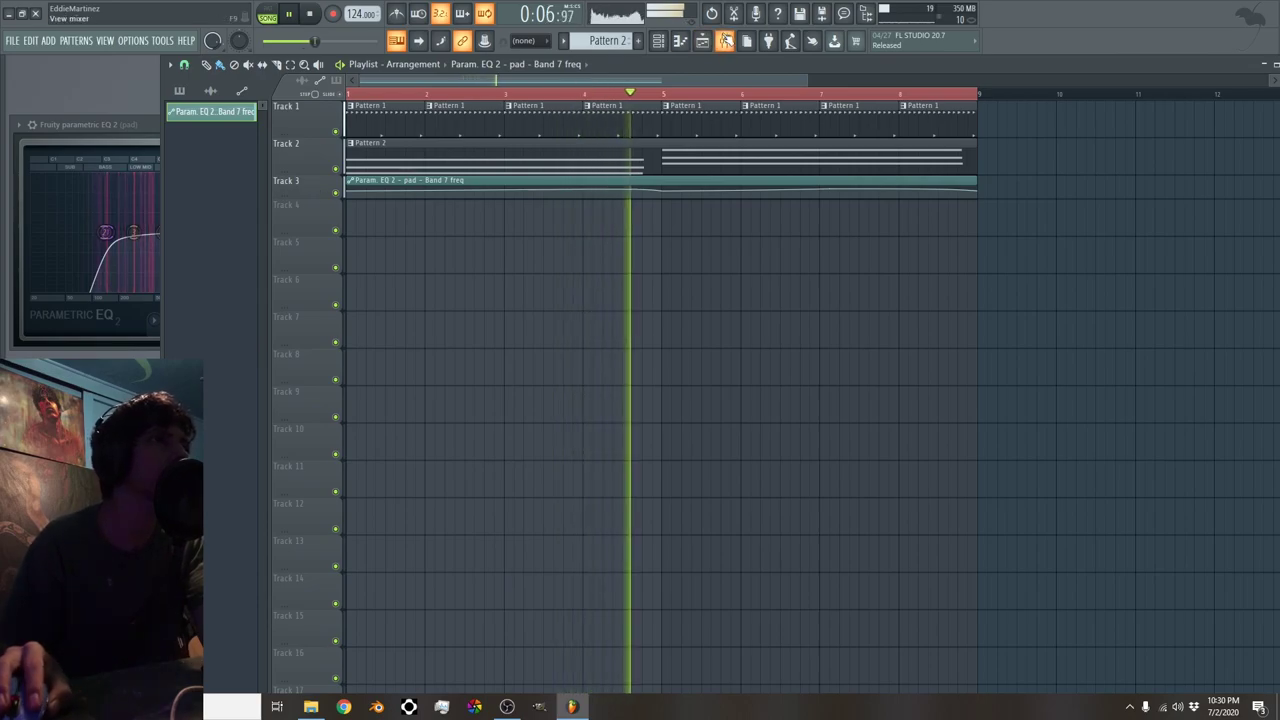
{"action": "key", "text": "F9"}
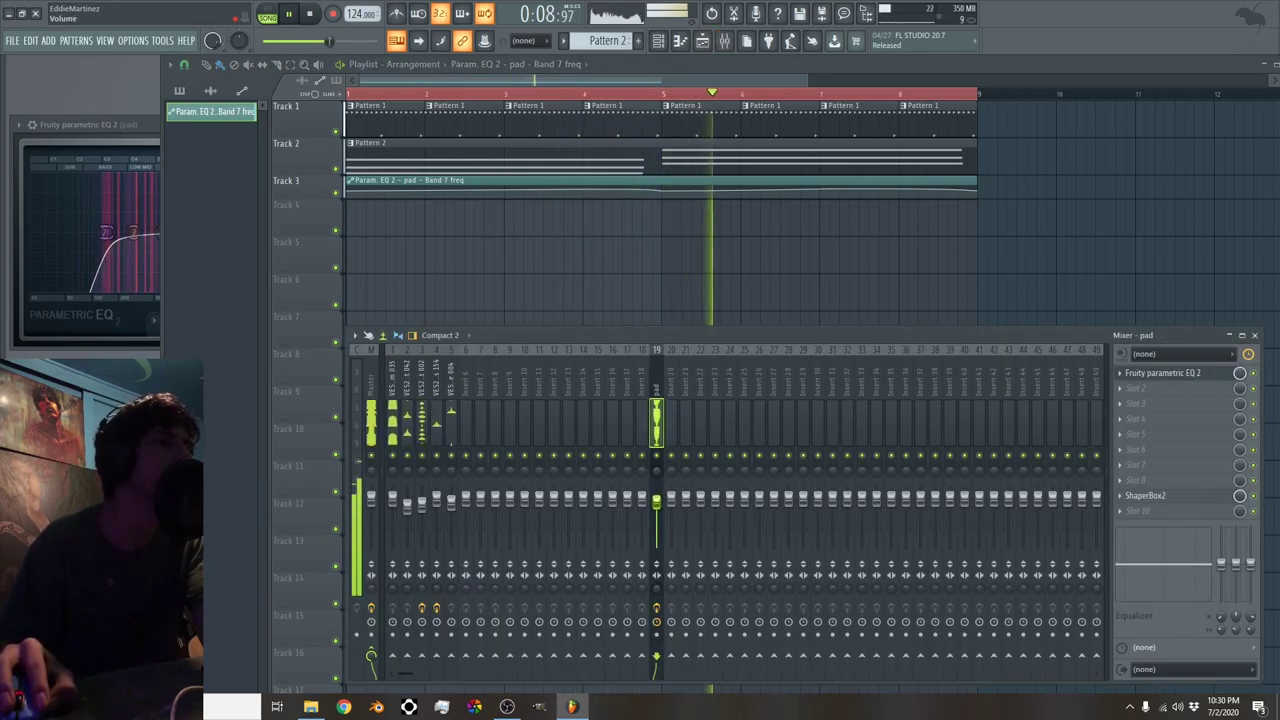
{"action": "left_click_drag", "start_coordinate": [340, 41], "coordinate": [355, 41]}
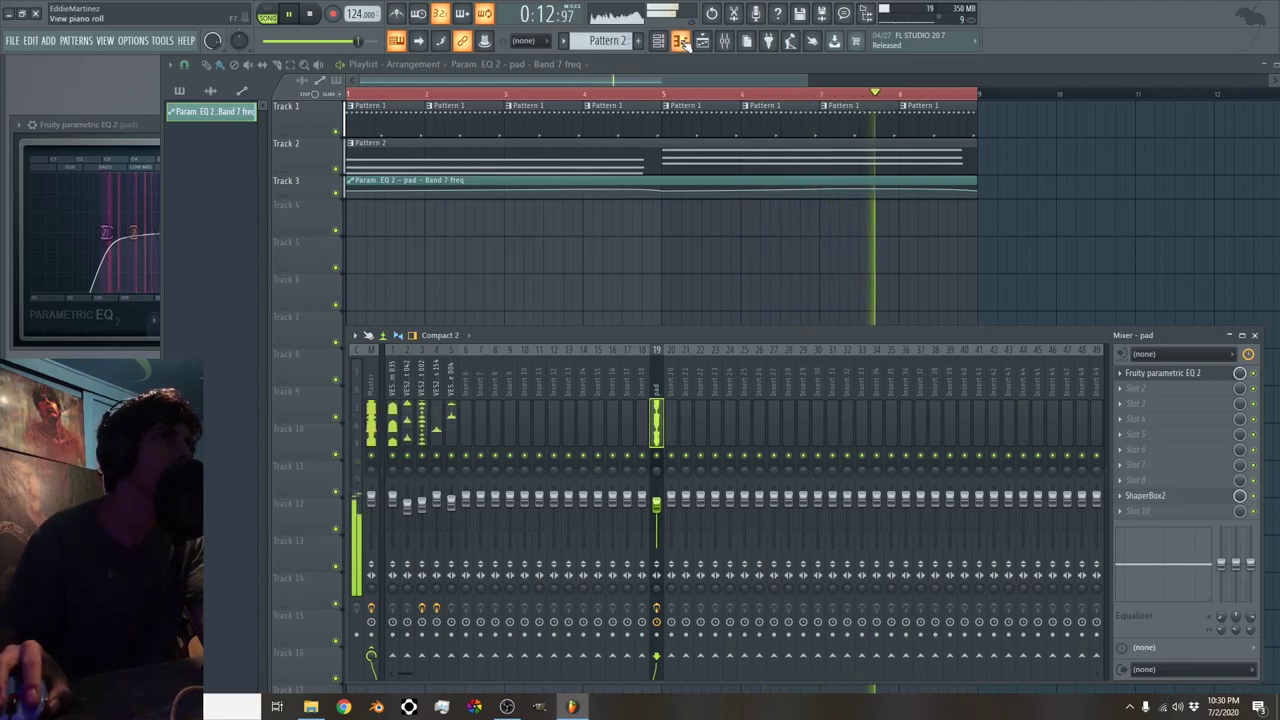
Show the channel rack and insert a new FLEX synth channel at the pad channel
{"action": "key", "text": "F6"}
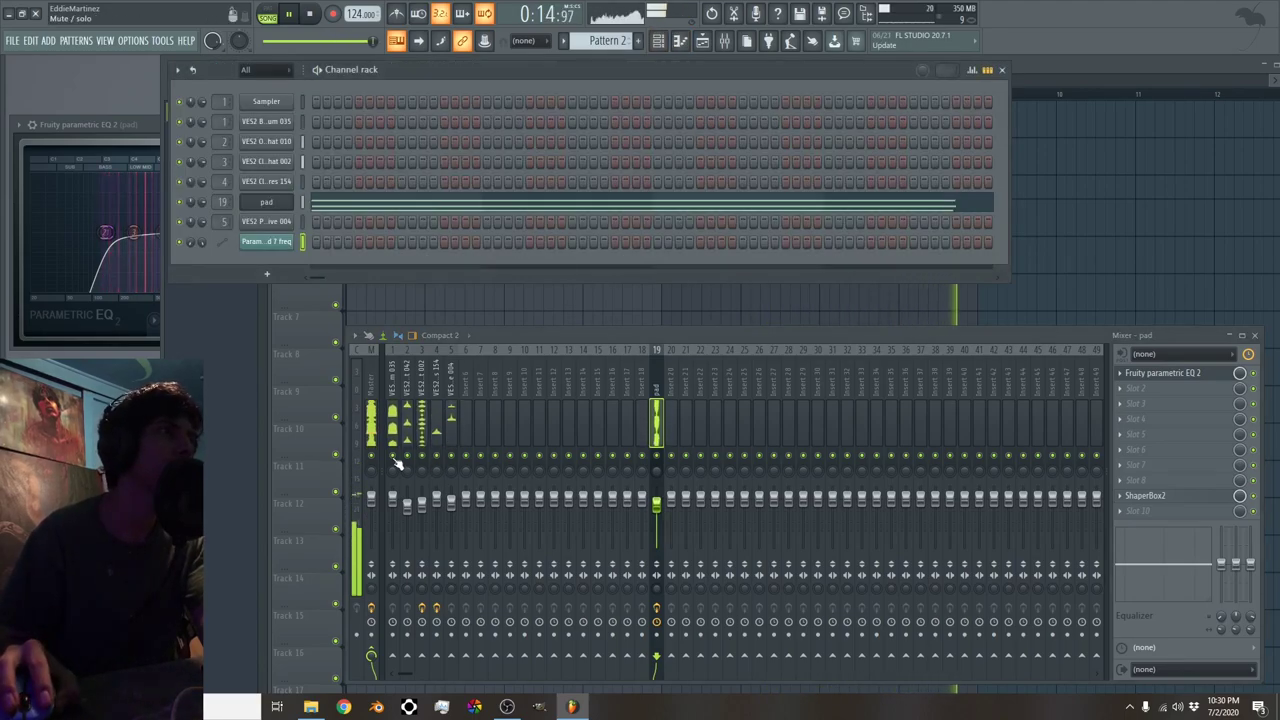
{"action": "right_click", "coordinate": [291, 205]}
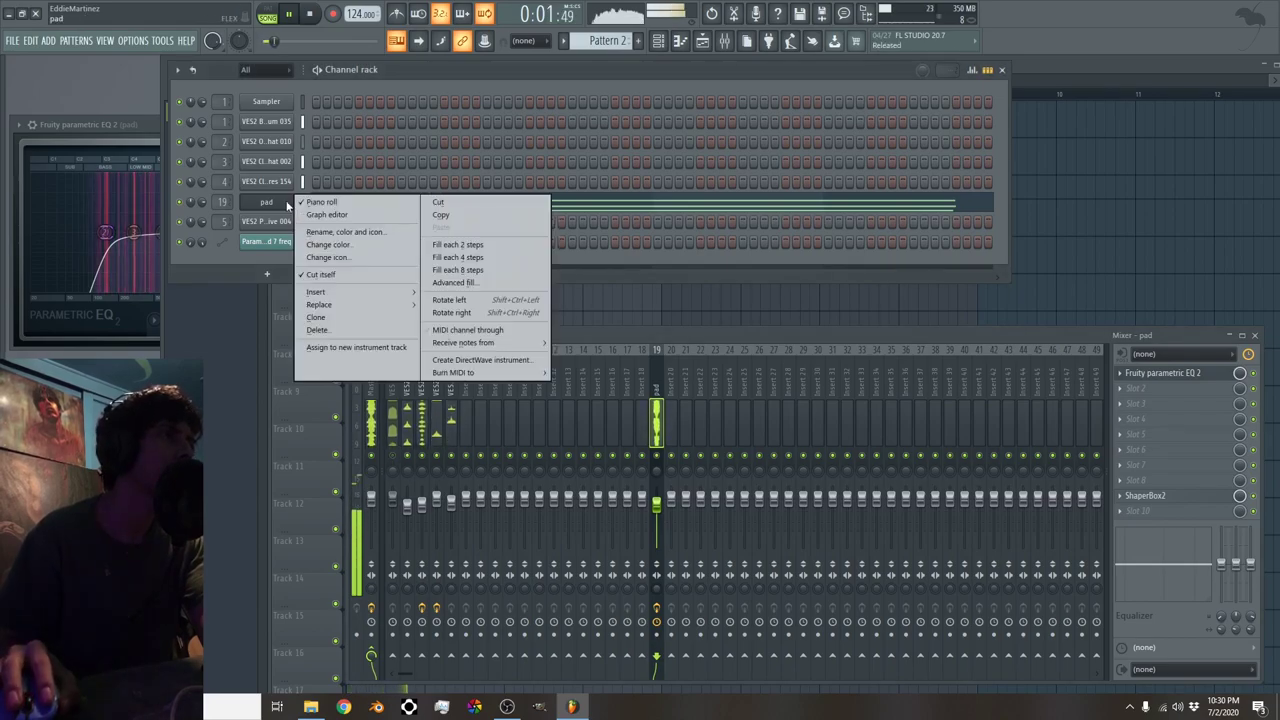
{"action": "mouse_move", "coordinate": [316, 292]}
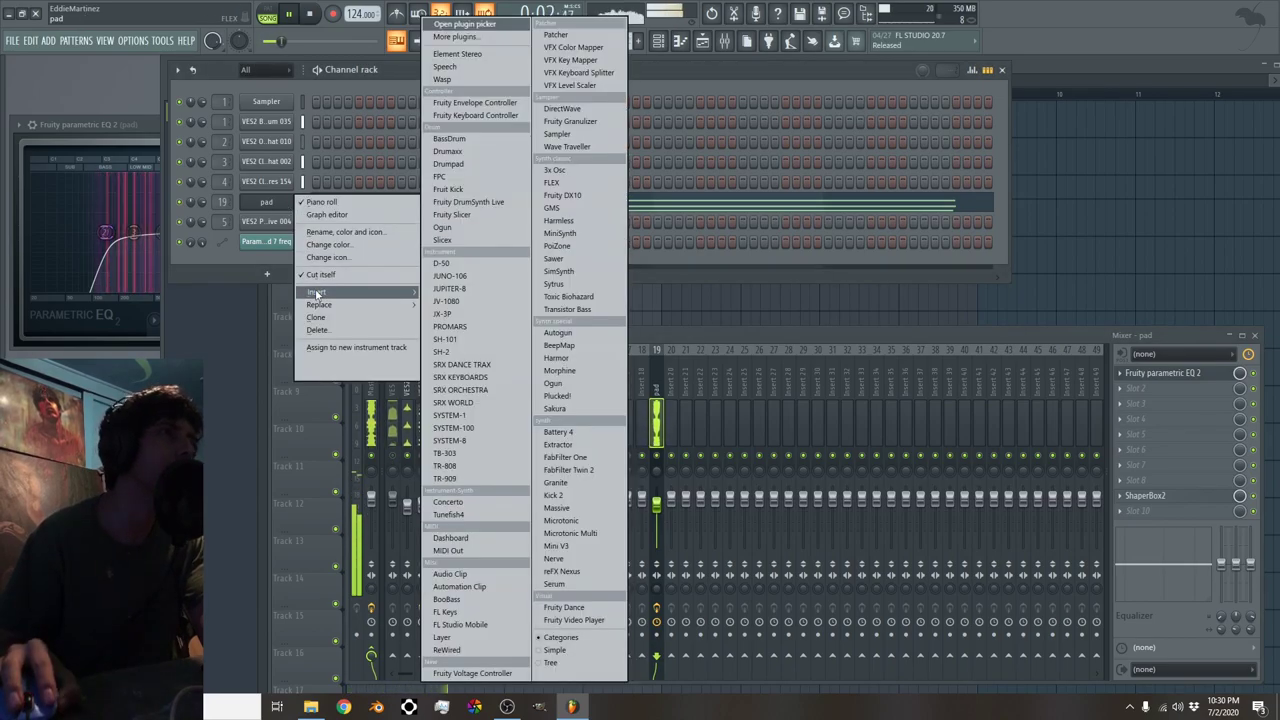
{"action": "left_click", "coordinate": [572, 185]}
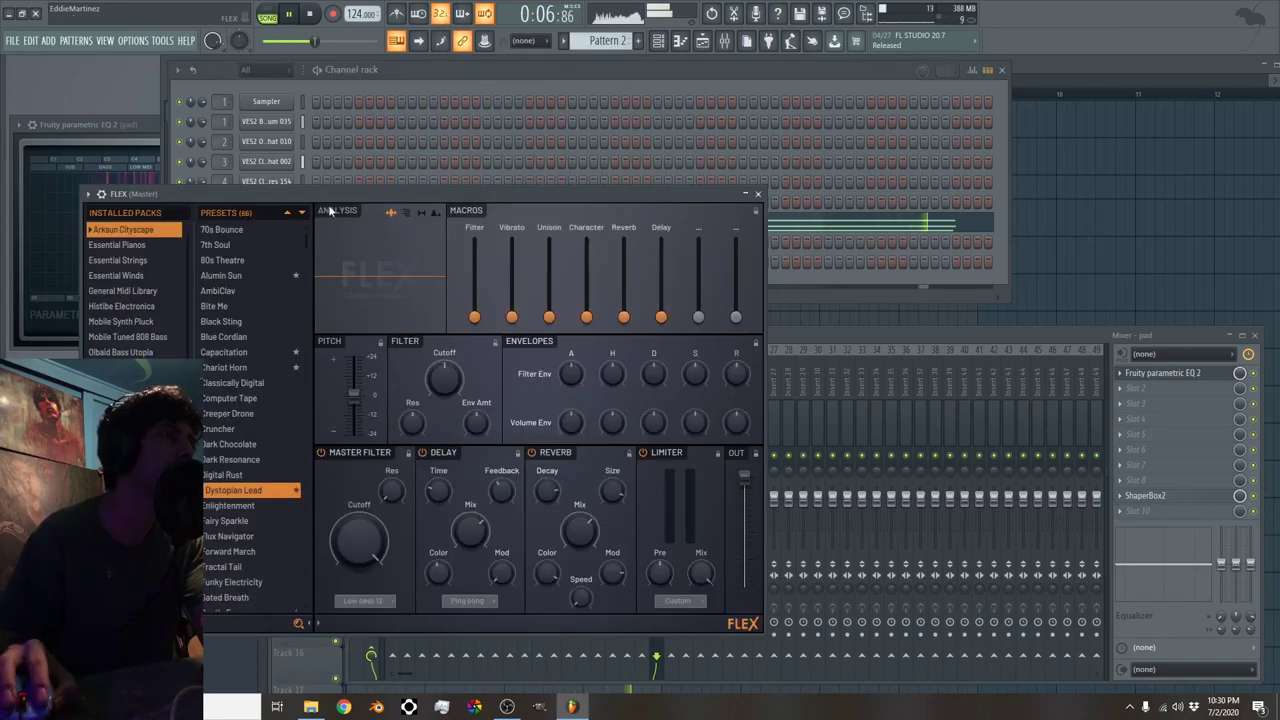
Show the preset tags in the new FLEX and filter its Arksun Cityscape presets by the Bass type
{"action": "left_click_drag", "start_coordinate": [322, 190], "coordinate": [478, 168]}
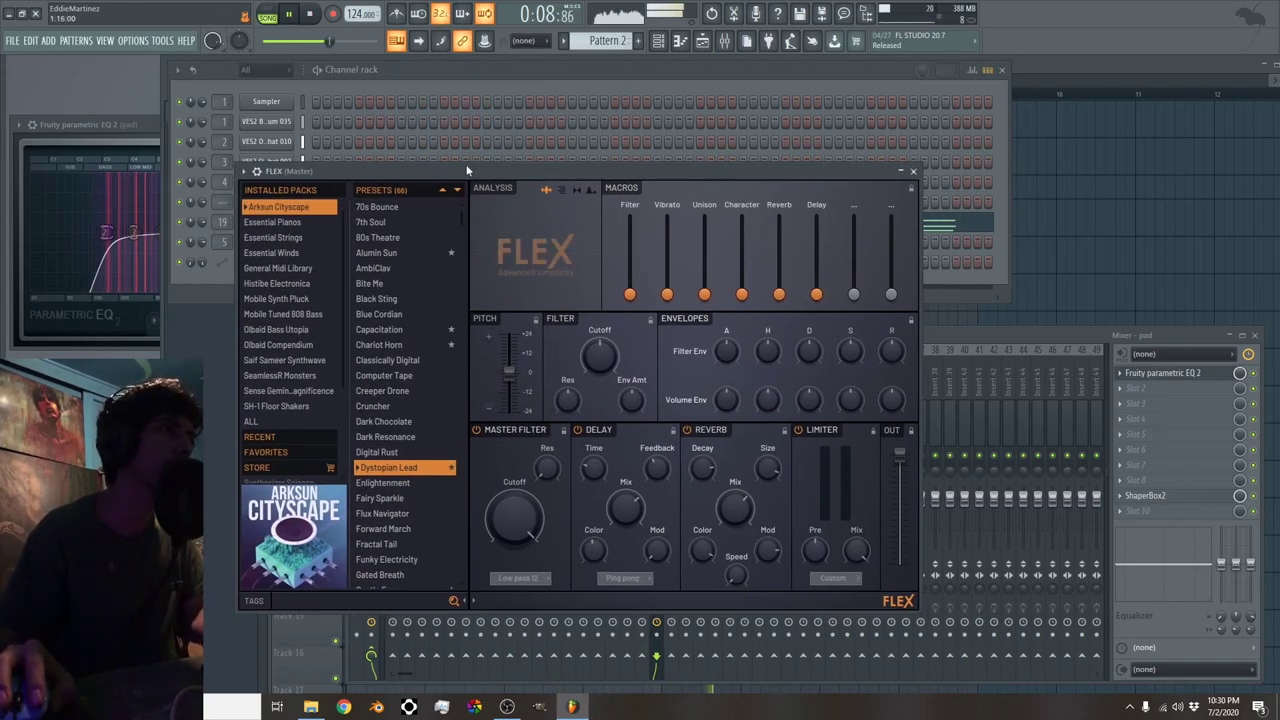
{"action": "left_click", "coordinate": [254, 602]}
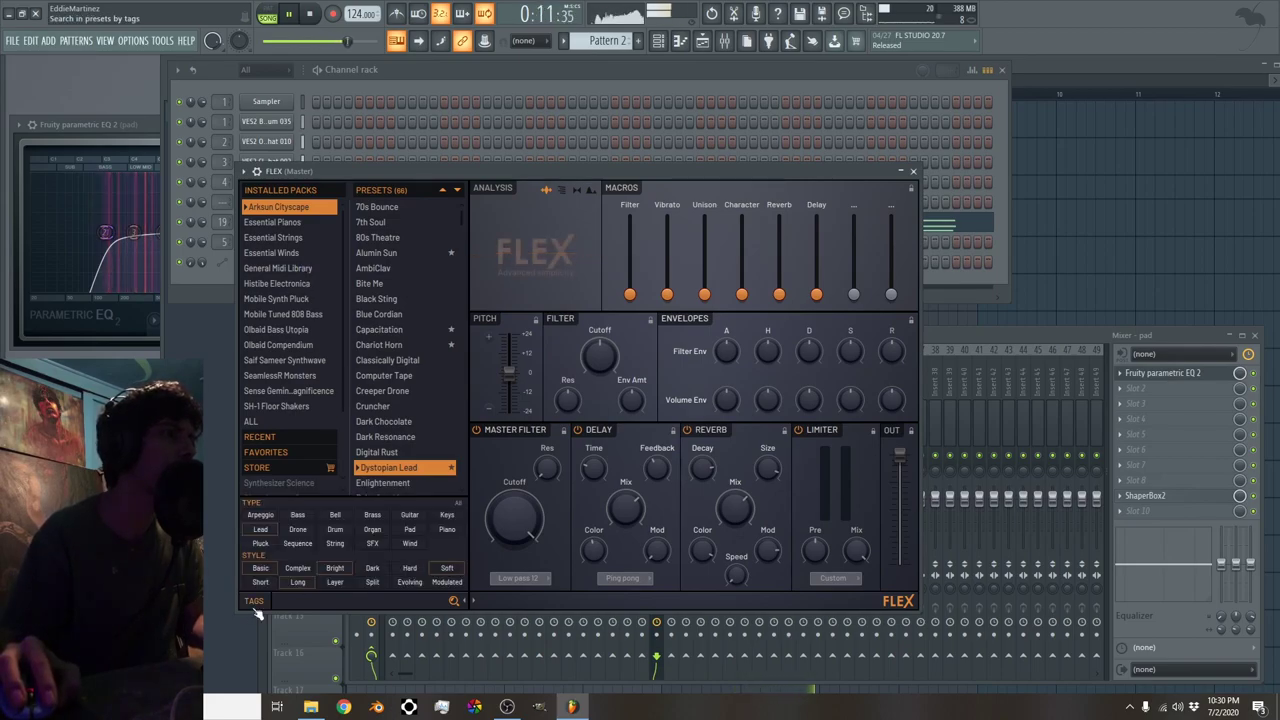
{"action": "left_click", "coordinate": [308, 519]}
{"action": "left_click_drag", "start_coordinate": [378, 172], "coordinate": [458, 214]}
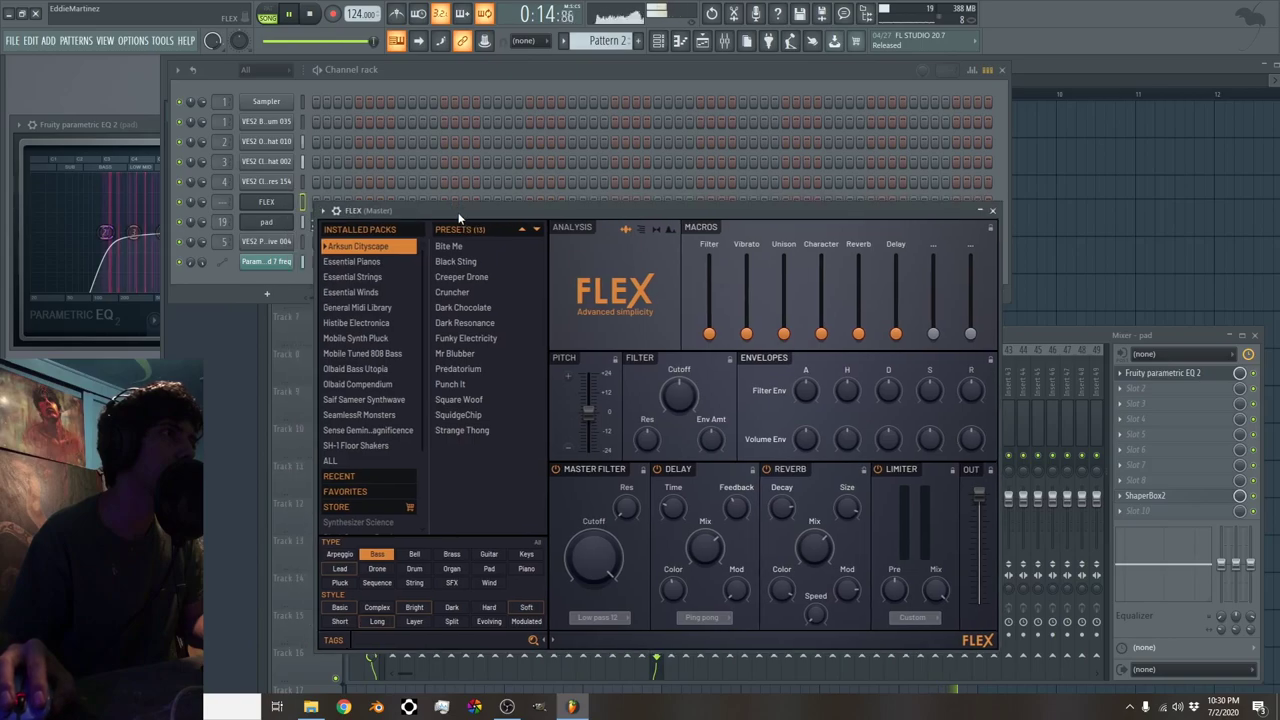
Browse the General Midi Library and Saif Sameer Synthwave bass presets, auditioning 4-OpFM Designer and A-HA! before loading Agressive One
{"action": "left_click", "coordinate": [359, 309]}
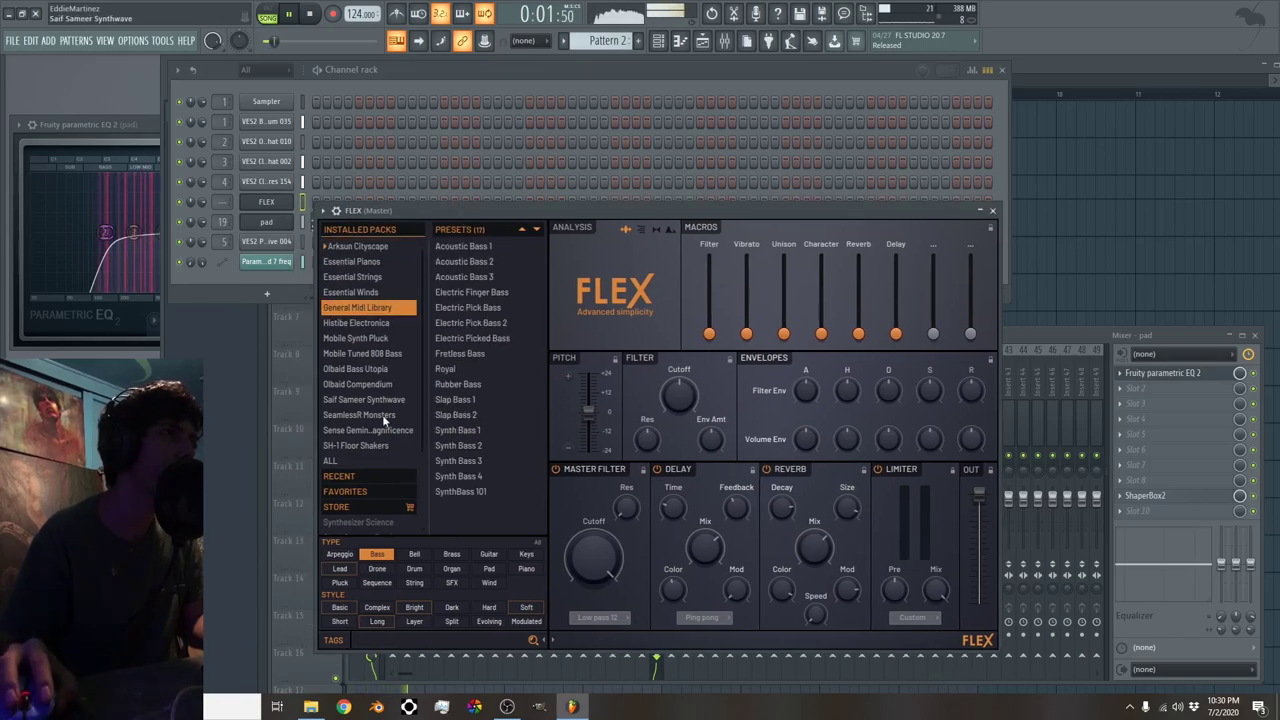
{"action": "left_click", "coordinate": [398, 400]}
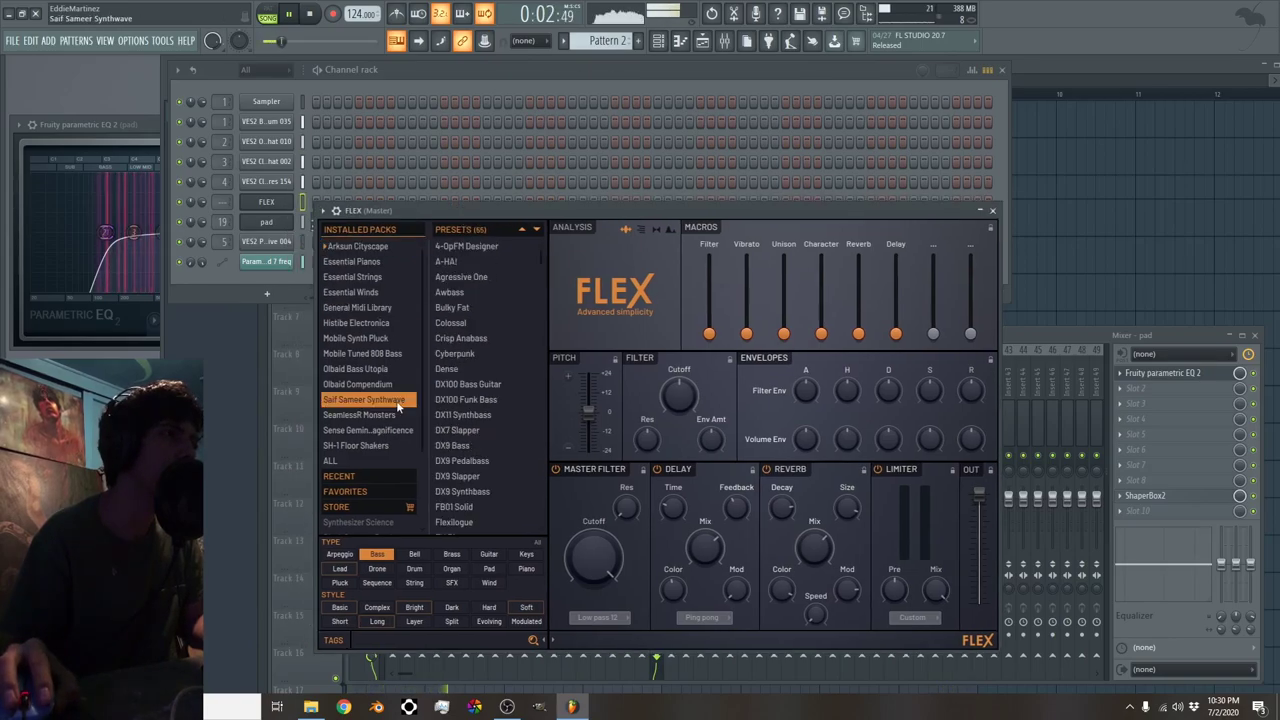
{"action": "left_click", "coordinate": [478, 246]}
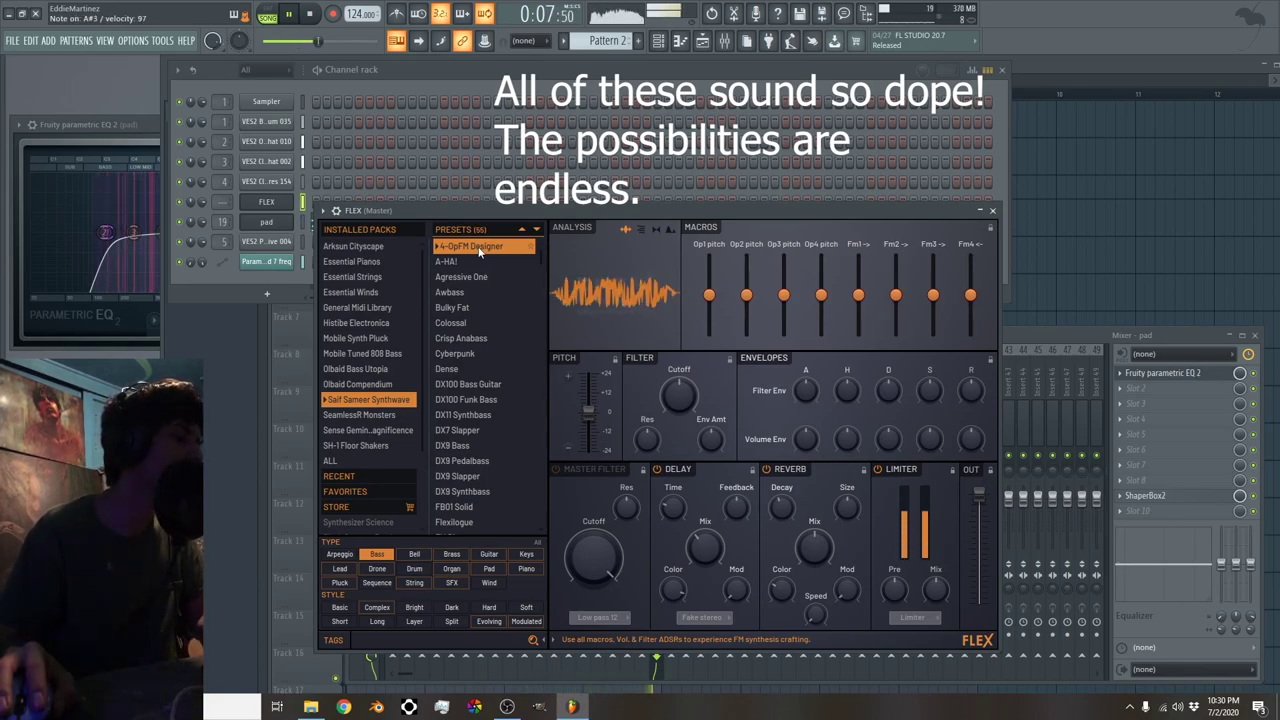
{"action": "left_click", "coordinate": [476, 262]}
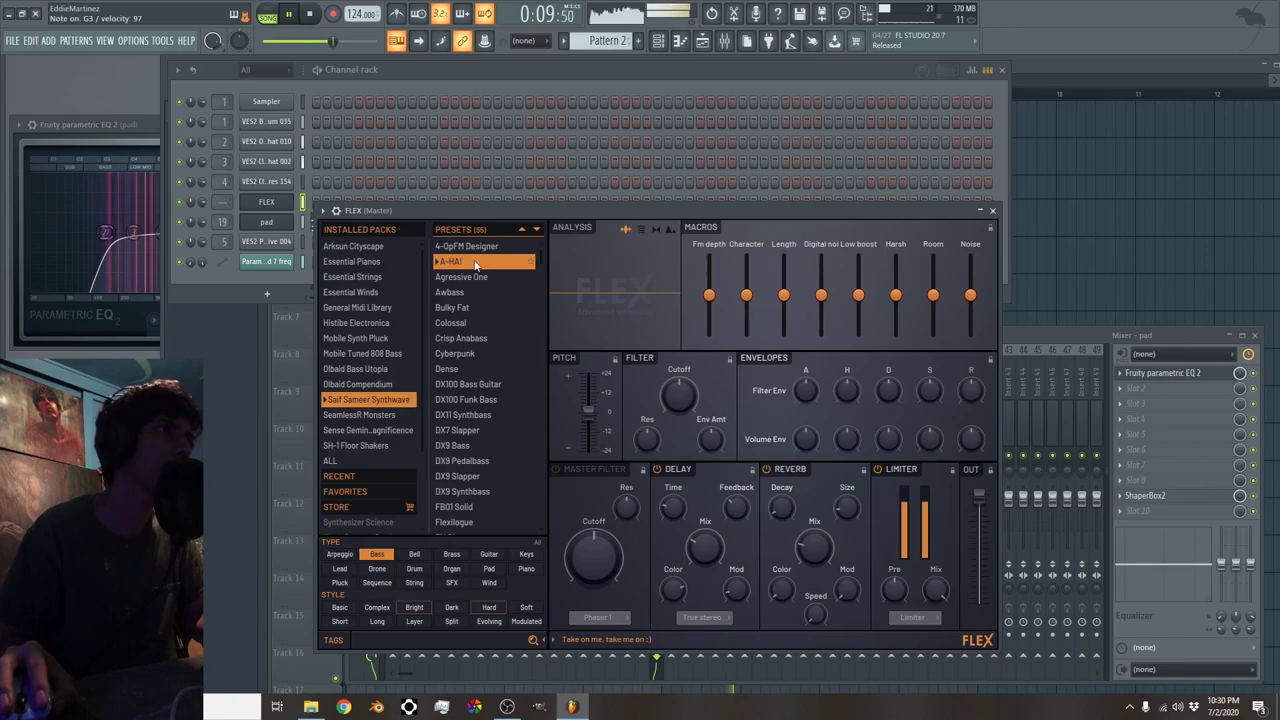
{"action": "left_click", "coordinate": [473, 277]}
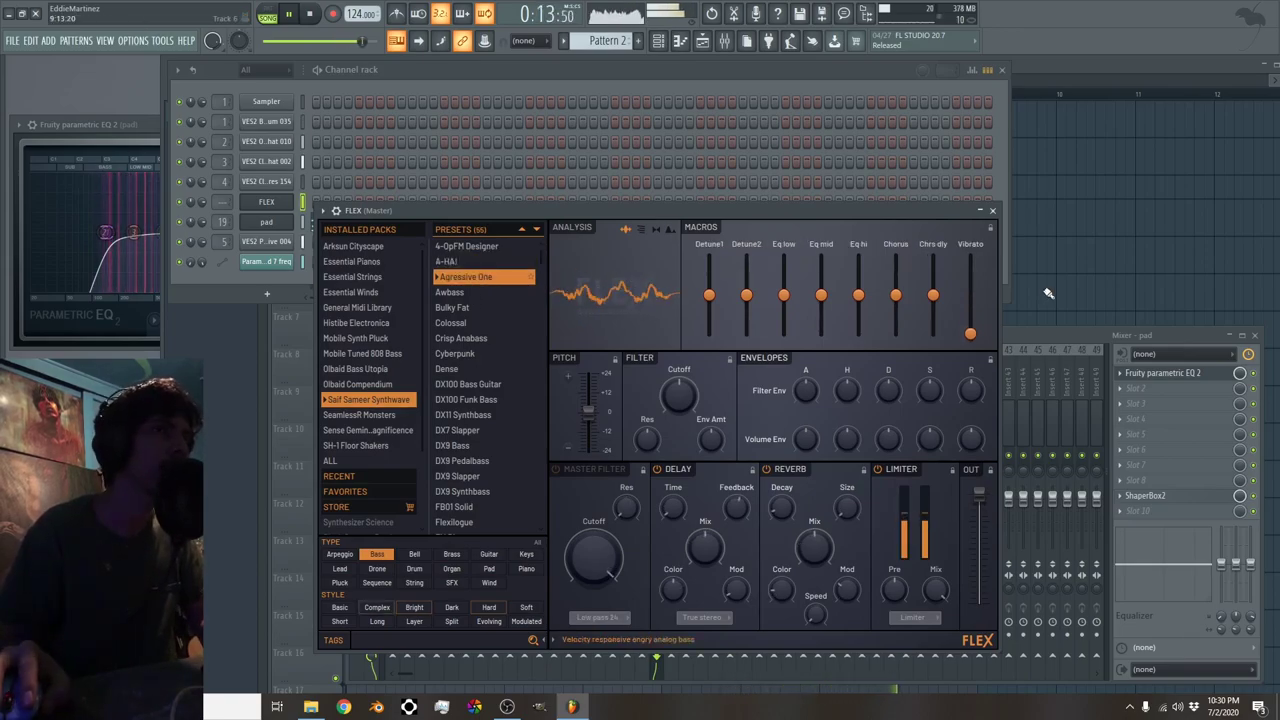
Rename the new FLEX channel as bass
{"action": "left_click", "coordinate": [285, 280]}
{"action": "right_click", "coordinate": [266, 201]}
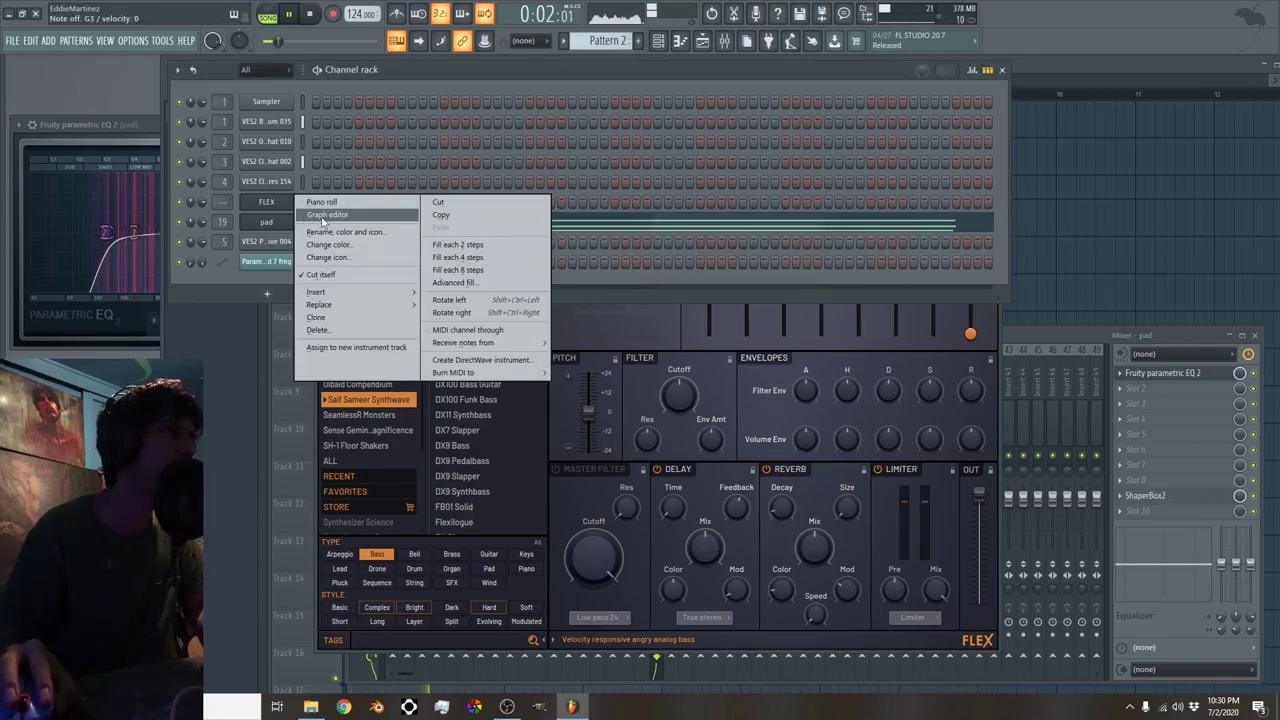
{"action": "left_click", "coordinate": [335, 232]}
{"action": "type", "text": "bass"}
{"action": "key", "text": "Return"}
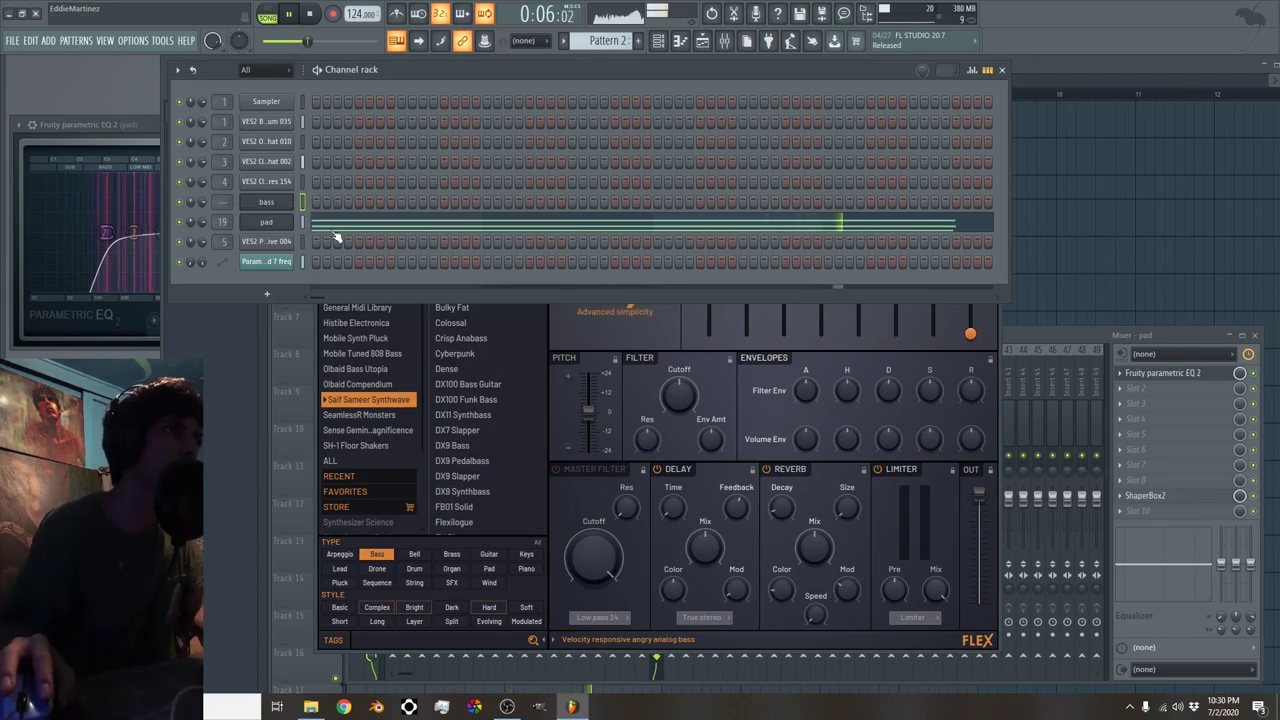
Route the bass channel to mixer insert 20
{"action": "left_click", "coordinate": [1102, 338]}
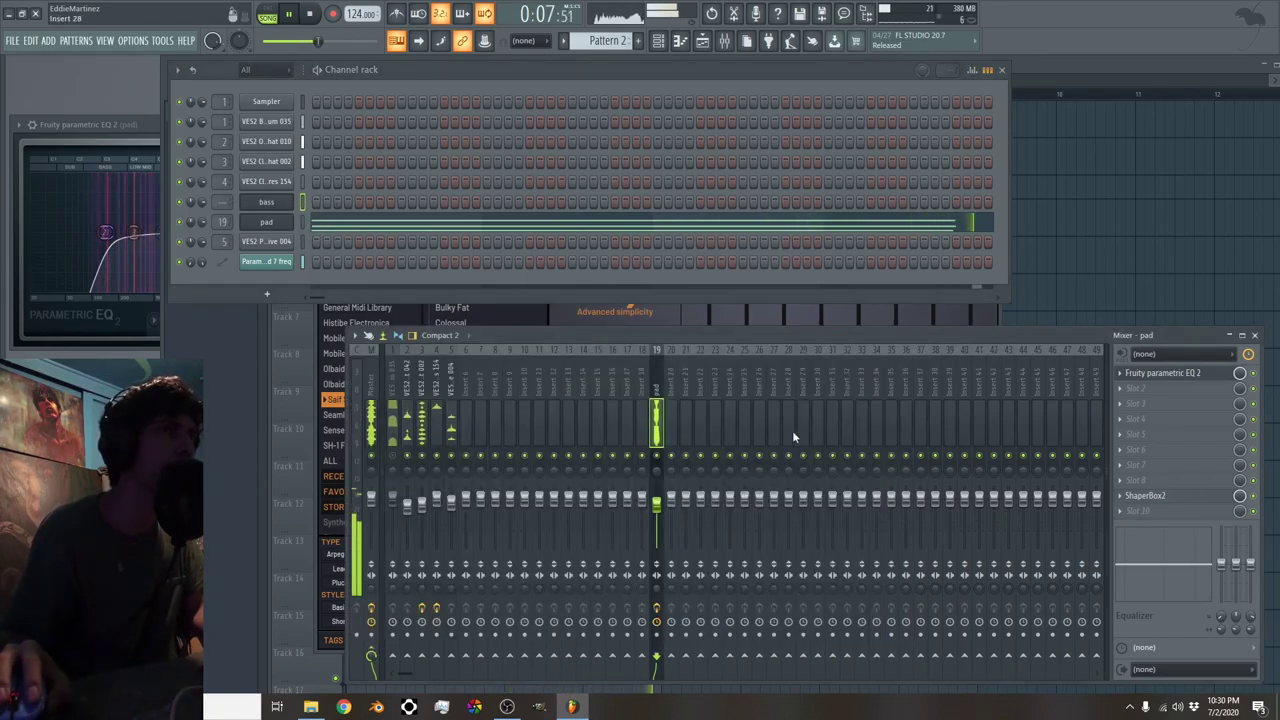
{"action": "right_click", "coordinate": [670, 419]}
{"action": "mouse_move", "coordinate": [737, 459]}
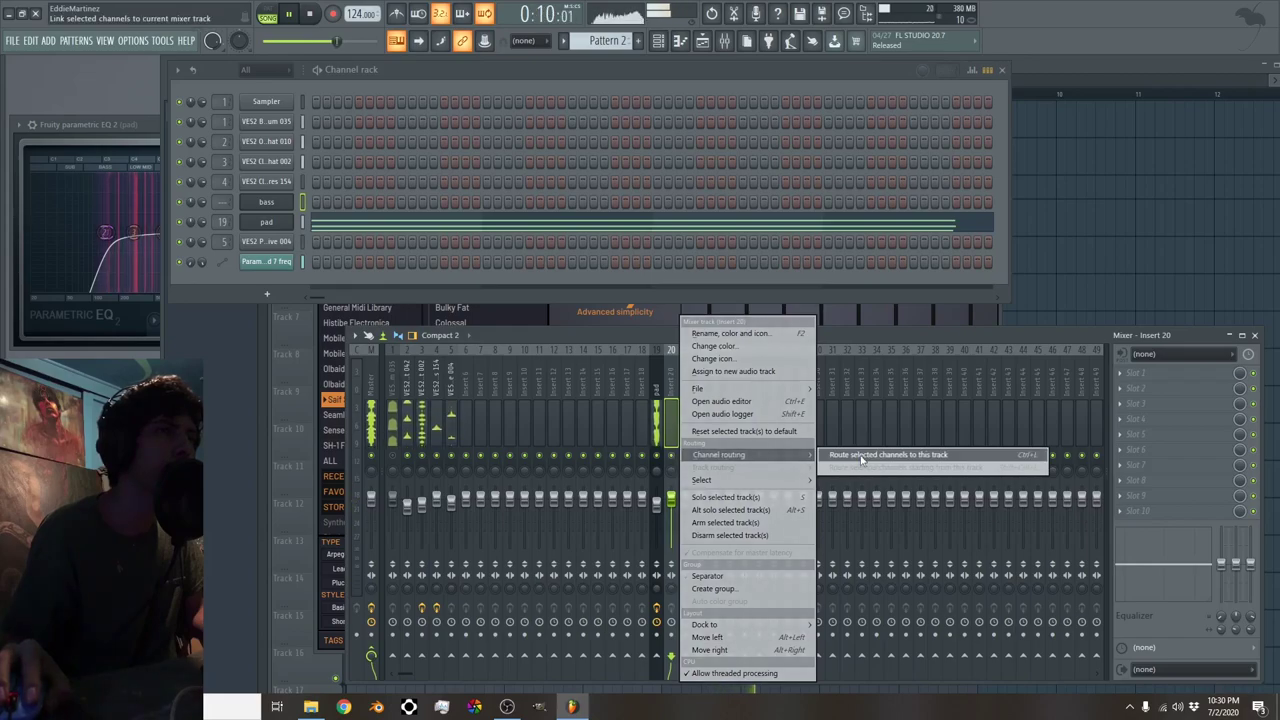
{"action": "left_click", "coordinate": [850, 456]}
Copy the pad insert's ShaperBox2 with its settings to the bass insert and place it in slot 10
{"action": "left_click", "coordinate": [656, 412]}
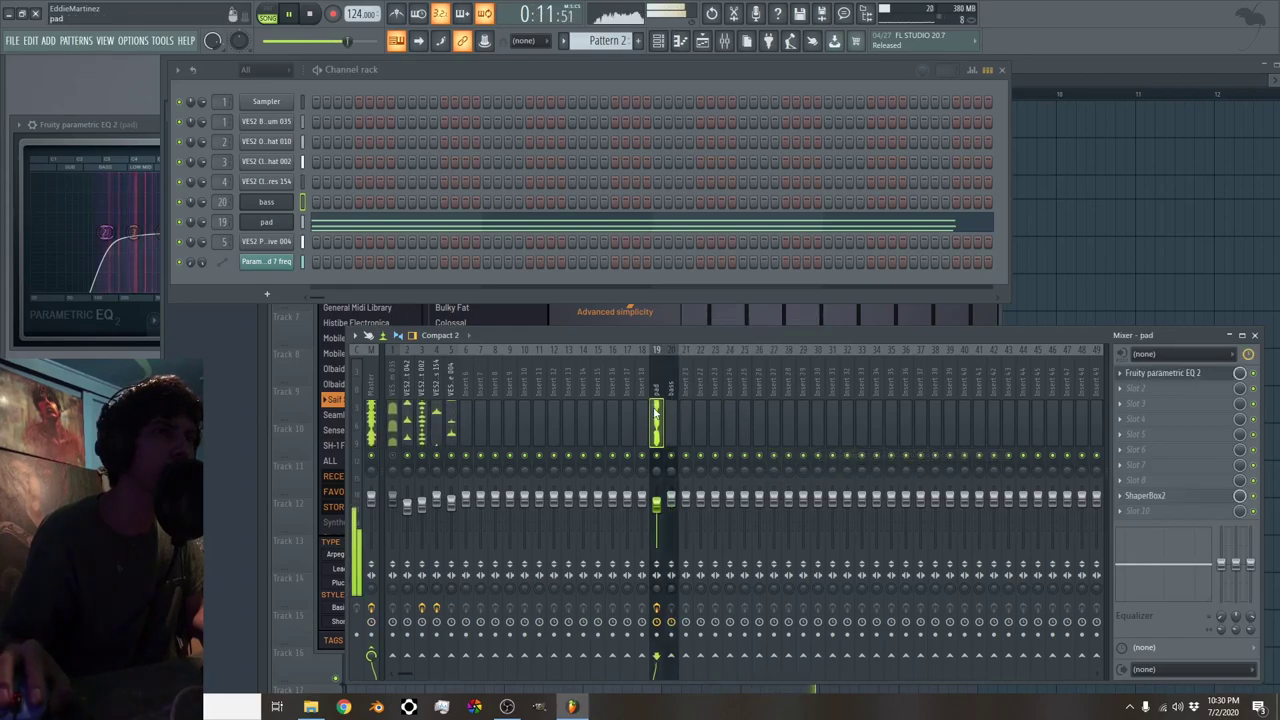
{"action": "left_click", "coordinate": [1125, 496]}
{"action": "left_click_drag", "start_coordinate": [1173, 461], "coordinate": [668, 408]}
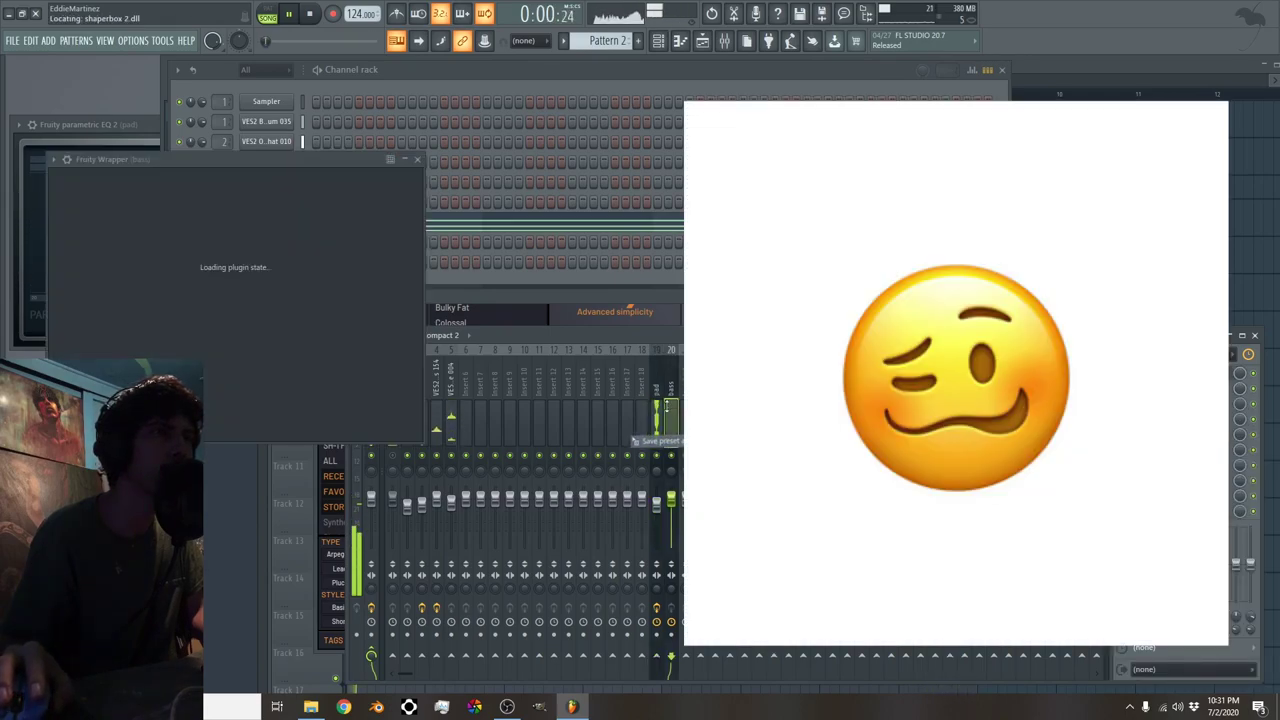
{"action": "left_click", "coordinate": [1121, 372]}
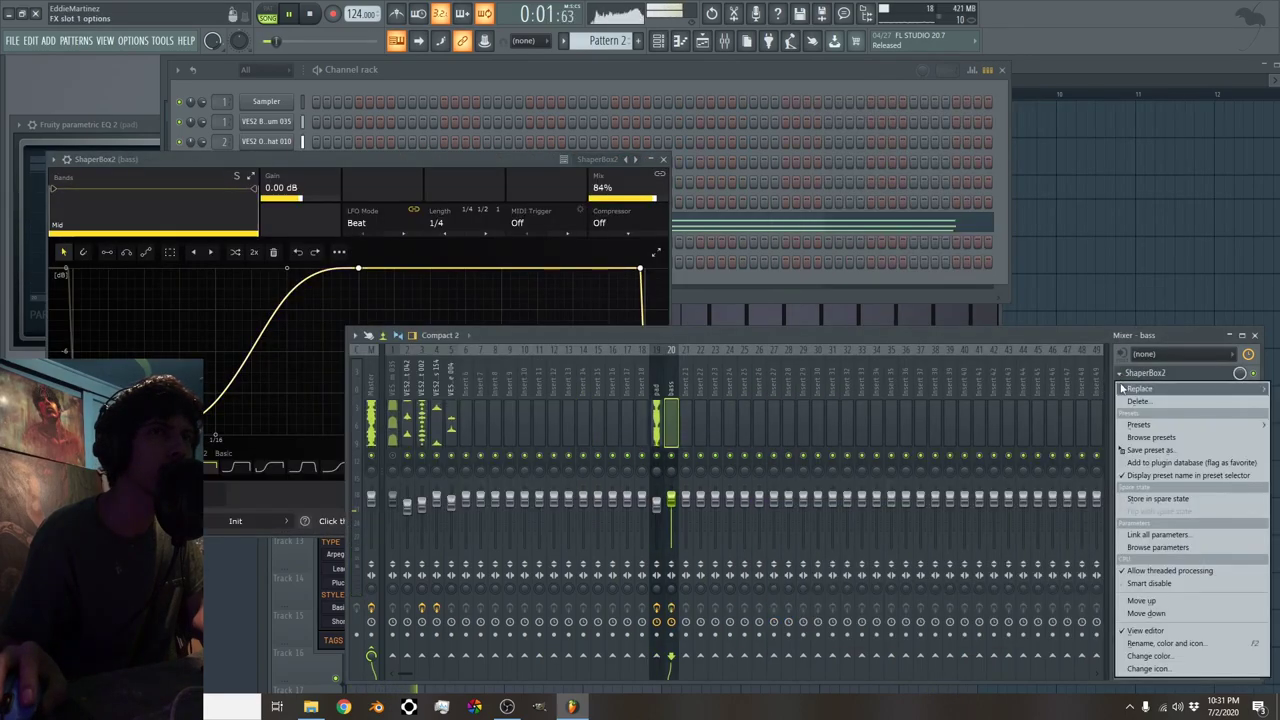
{"action": "left_click", "coordinate": [1145, 600]}
Set the volume band's mix in the bass insert's ShaperBox2 to 88%
{"action": "left_click", "coordinate": [450, 158]}
{"action": "left_click", "coordinate": [622, 190]}
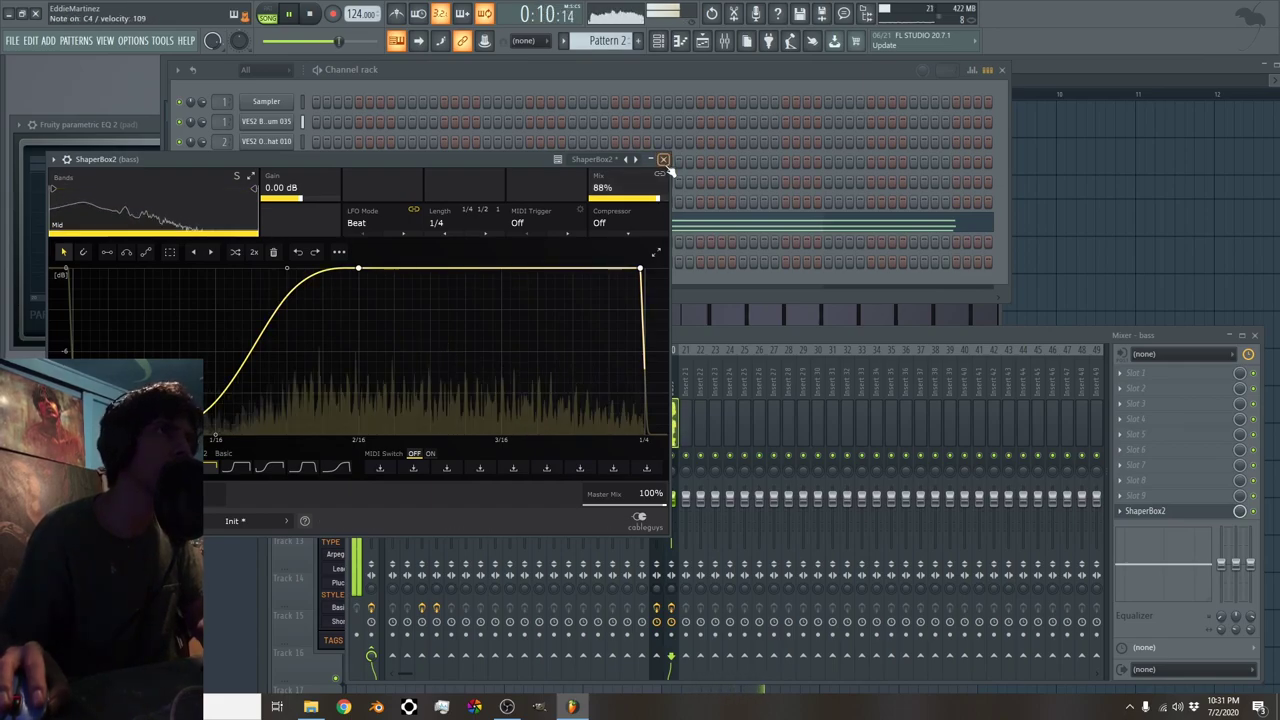
{"action": "left_click", "coordinate": [663, 159]}
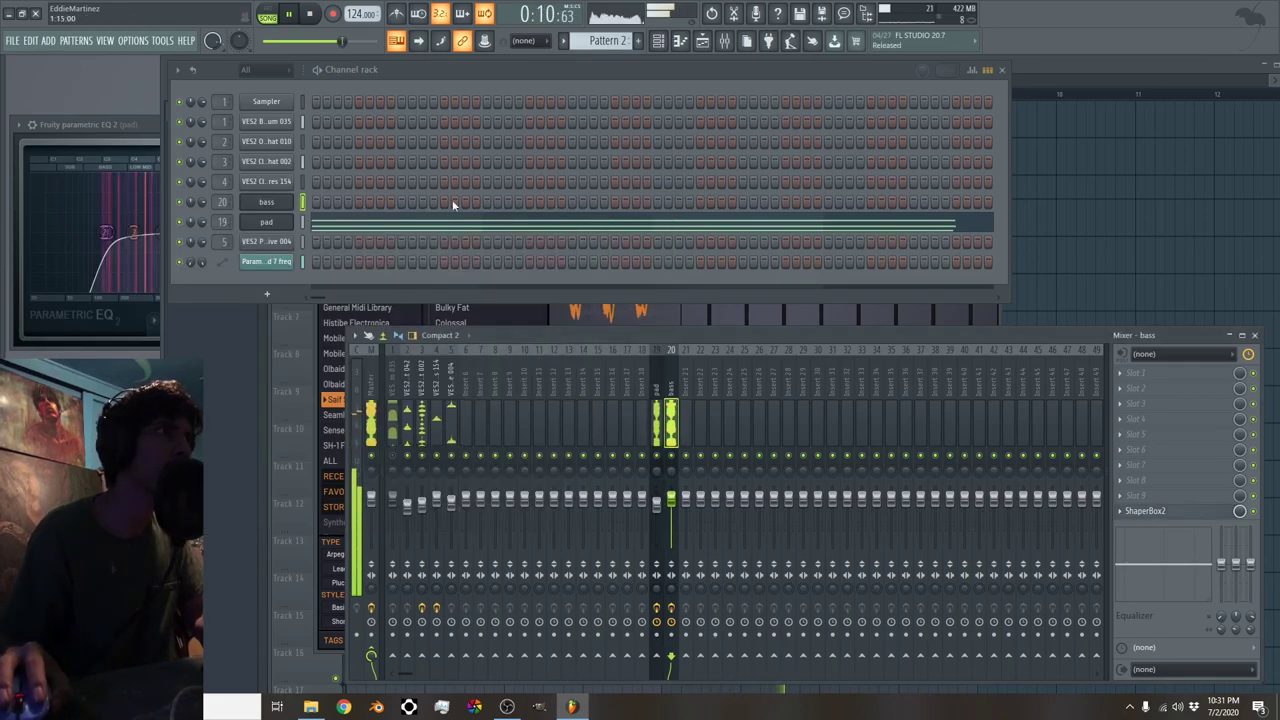
Audition the Saif Sameer Synthwave bass presets Awbass, Bulky Fat, Colossal, Crisp Anabass and Cyberpunk in the bass FLEX
{"action": "left_click", "coordinate": [284, 203]}
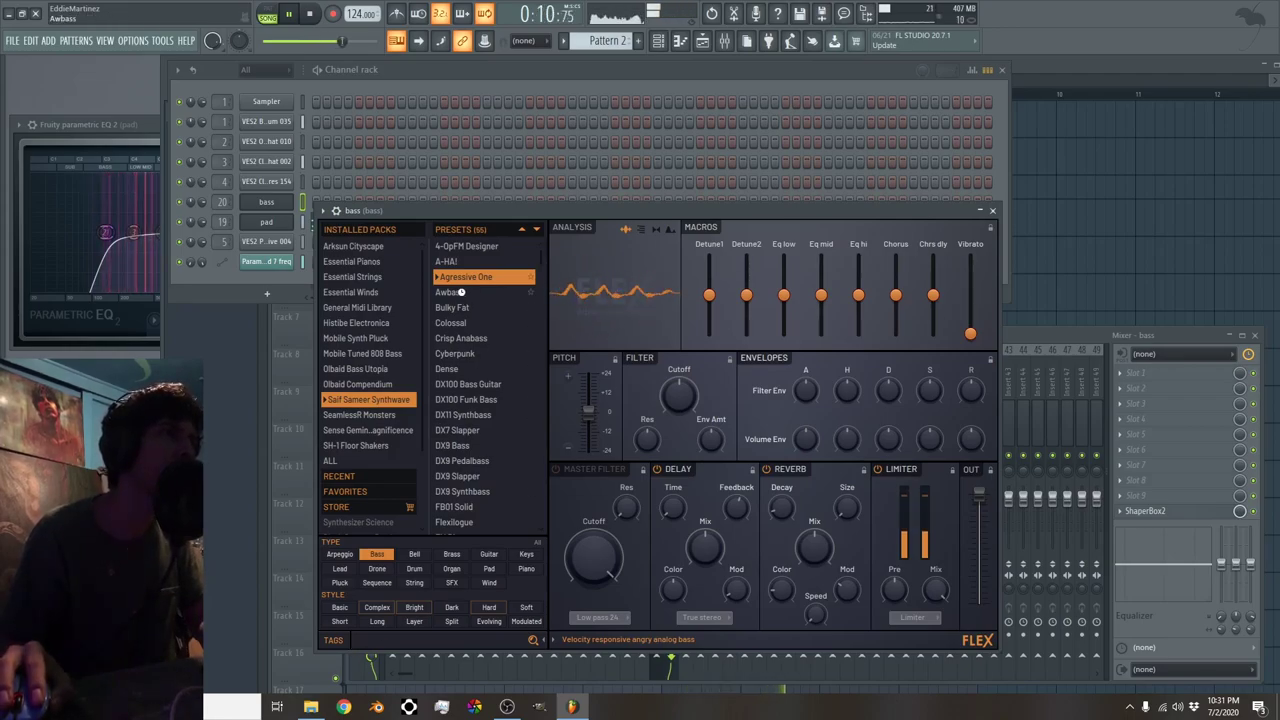
{"action": "left_click", "coordinate": [459, 292]}
{"action": "left_click", "coordinate": [465, 308]}
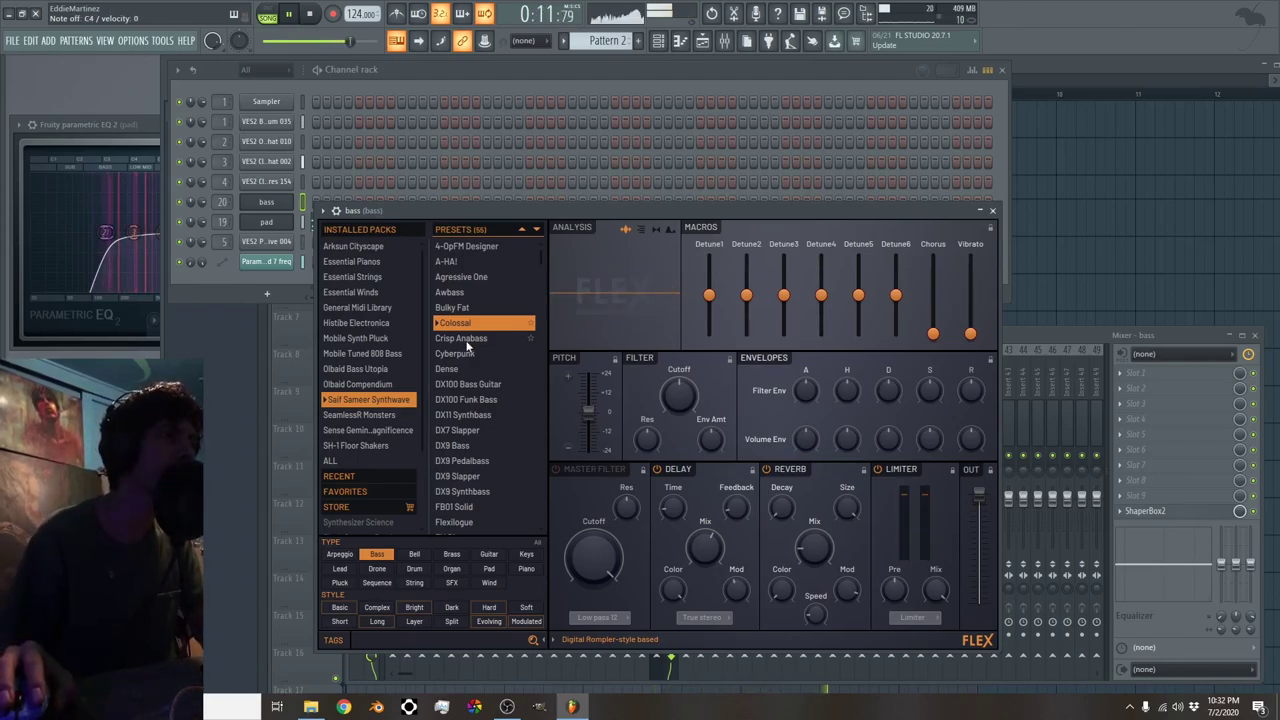
{"action": "left_click", "coordinate": [465, 340]}
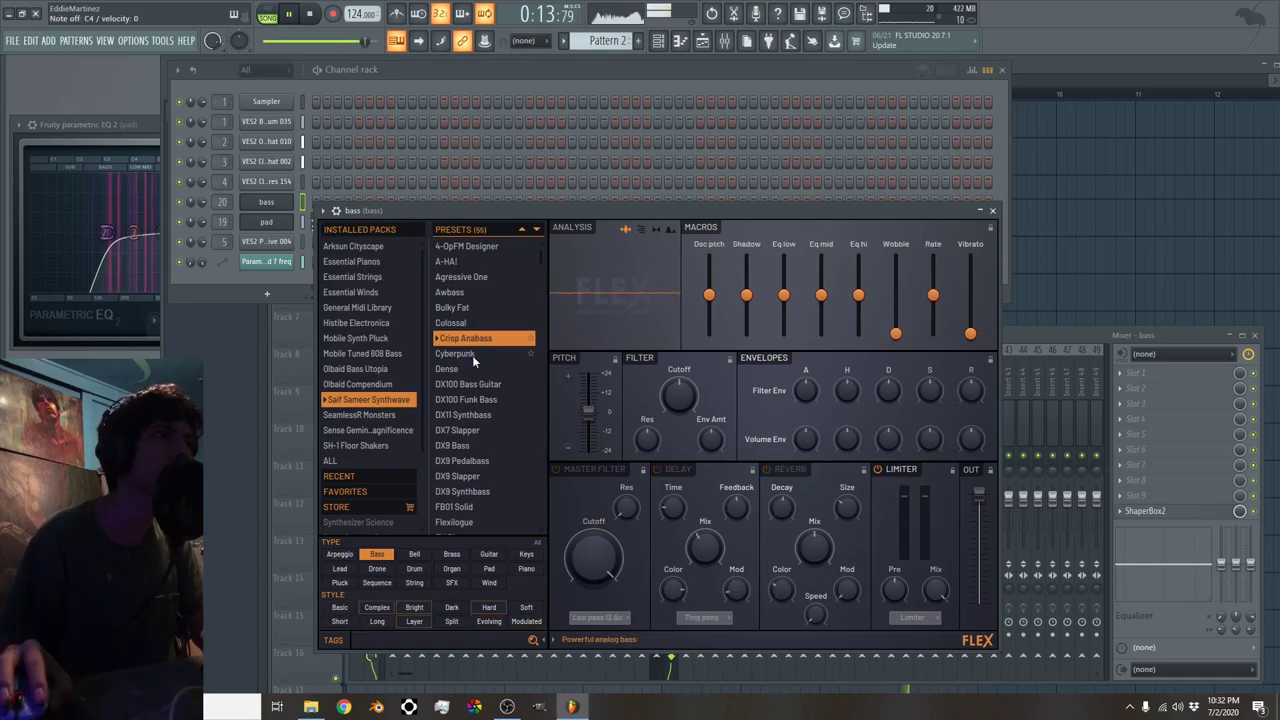
{"action": "left_click", "coordinate": [473, 354]}
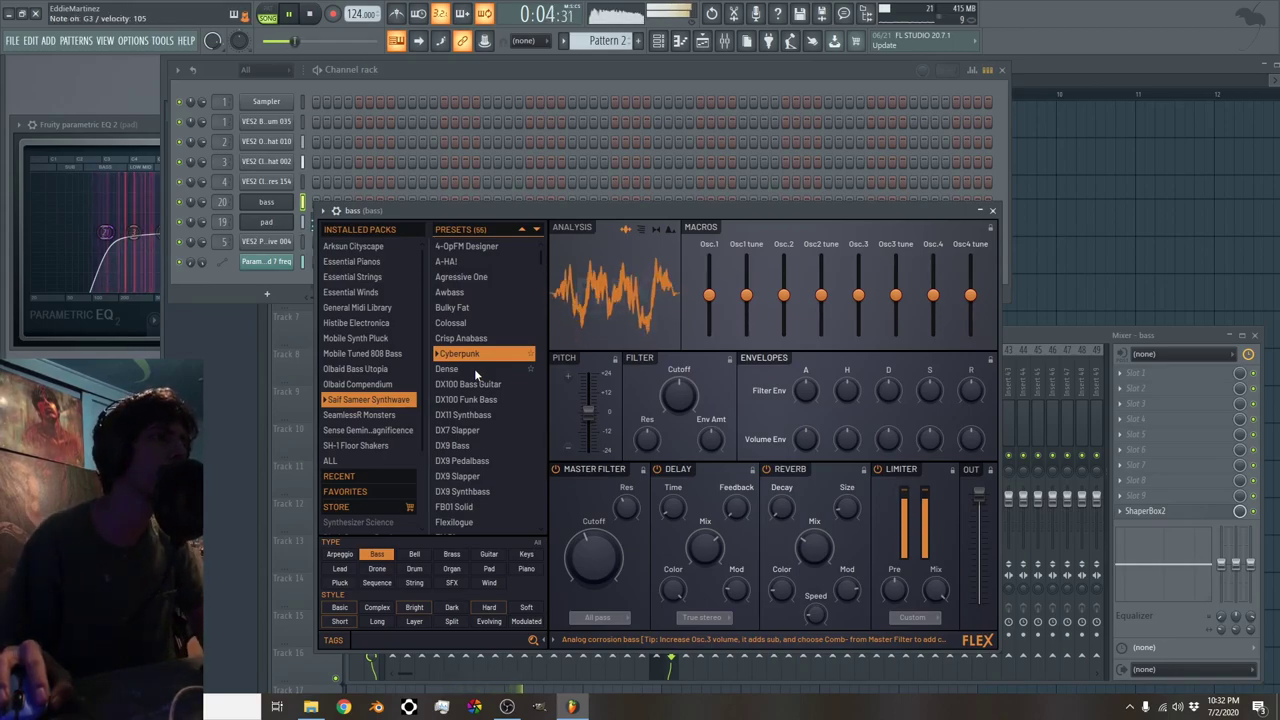
Compare the Dense, DX100 Bass Guitar and Crisp Anabass presets with Colossal and load Colossal for the bass
{"action": "left_click", "coordinate": [474, 323]}
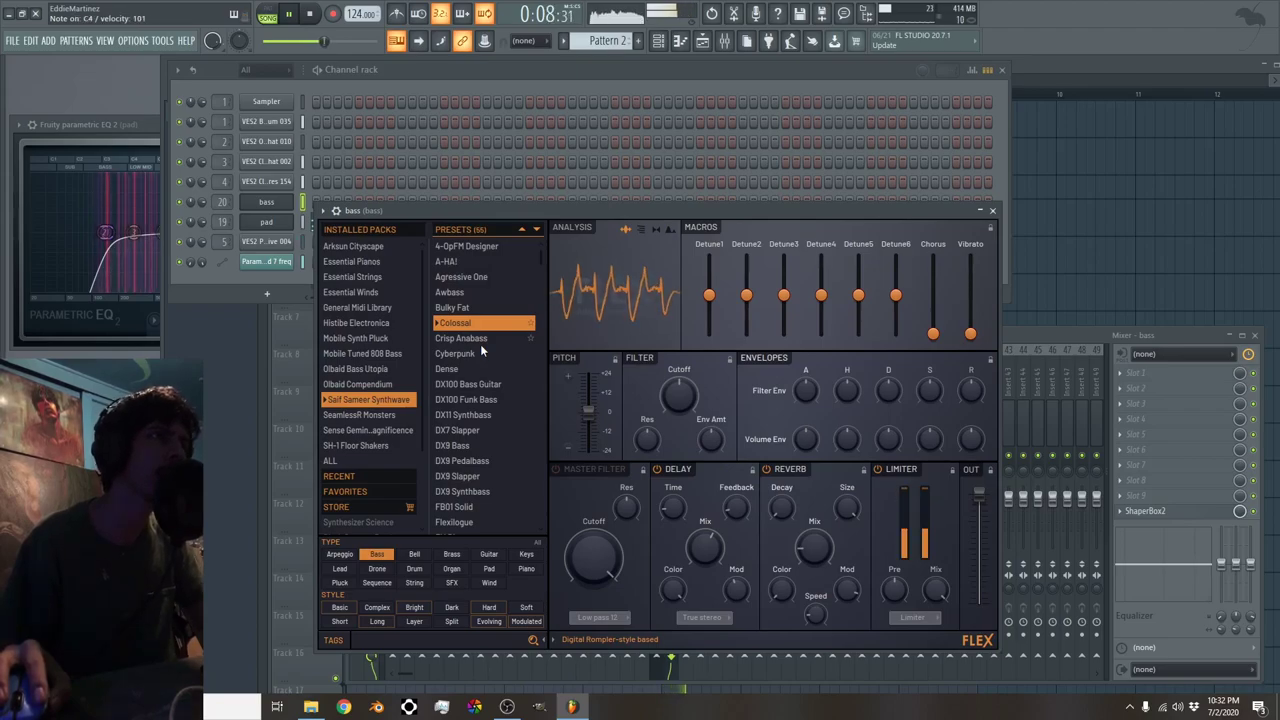
{"action": "left_click", "coordinate": [477, 370]}
{"action": "left_click", "coordinate": [480, 385]}
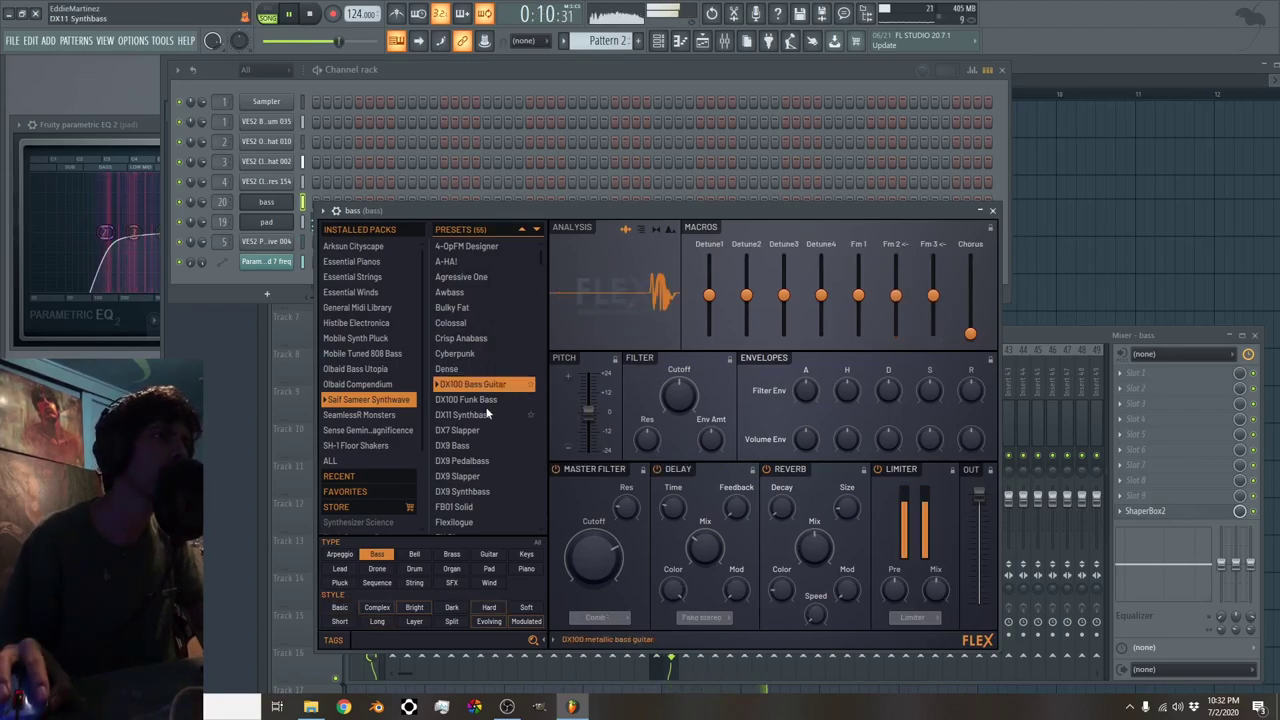
{"action": "left_click", "coordinate": [467, 339]}
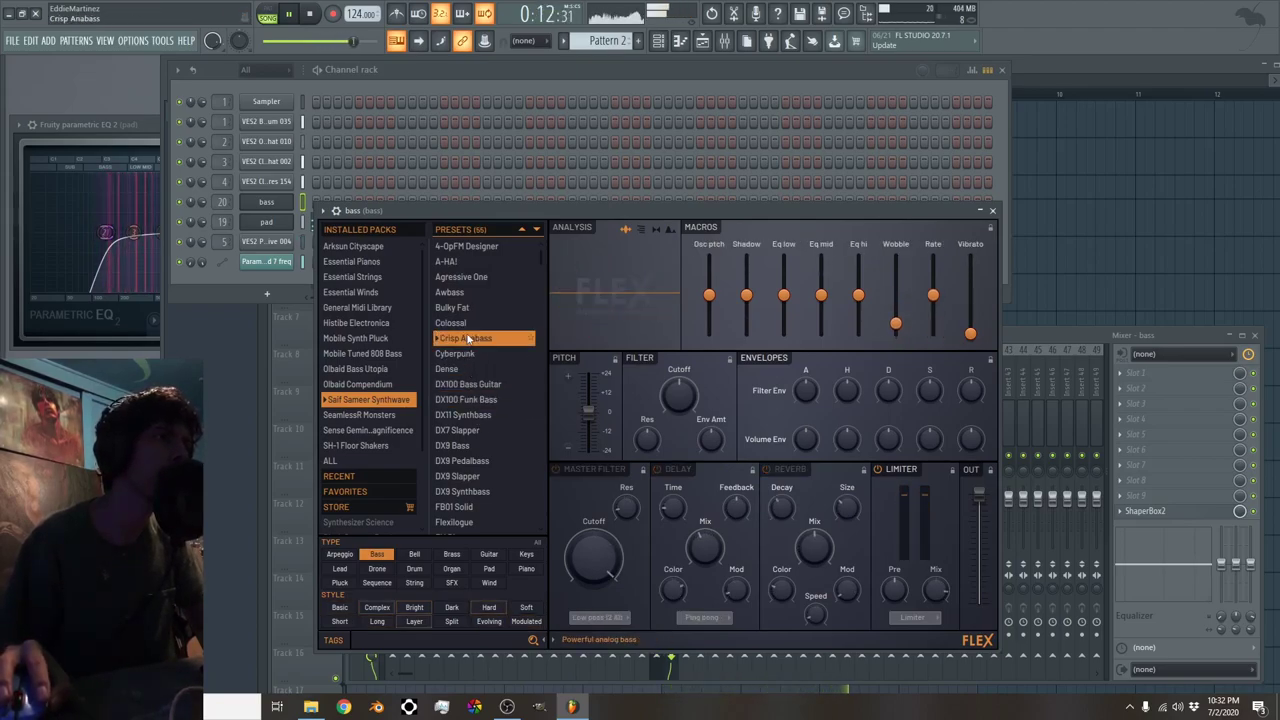
{"action": "left_click", "coordinate": [462, 324]}
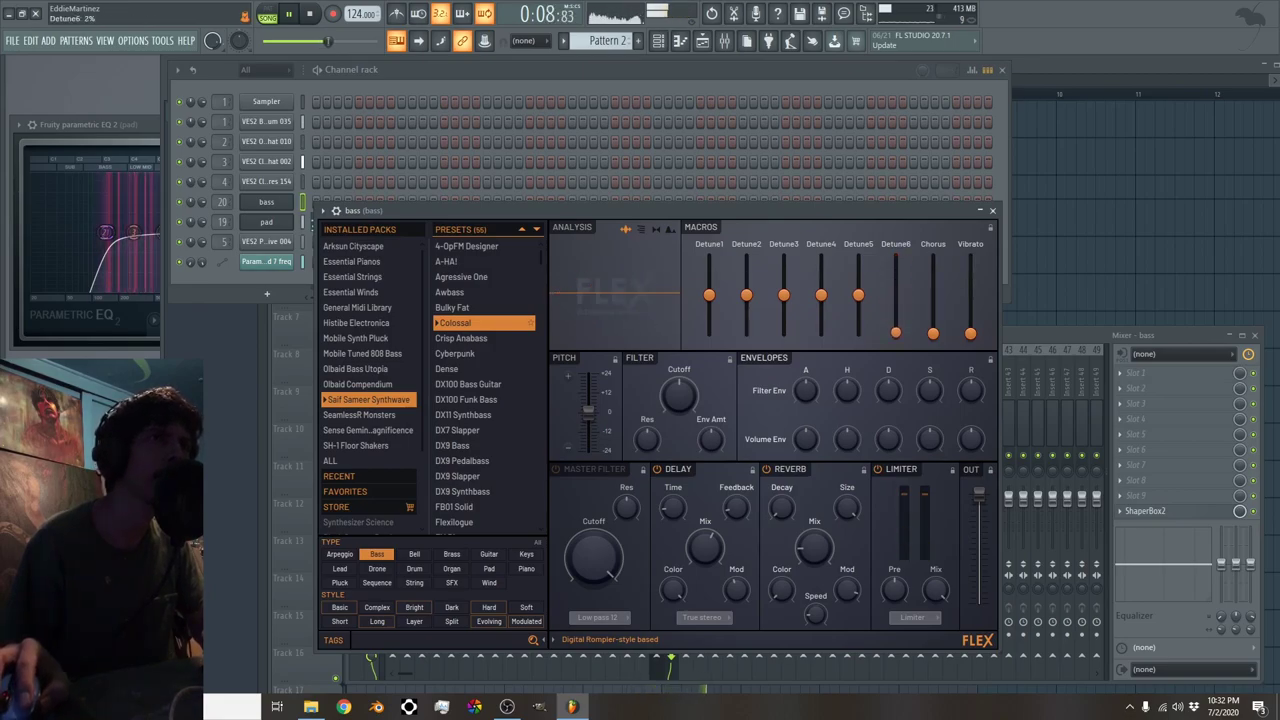
Try out the Colossal preset's Detune3 to Detune6 macros, reset each to its default and close the bass FLEX
{"action": "right_click", "coordinate": [899, 318]}
{"action": "left_click", "coordinate": [930, 340]}
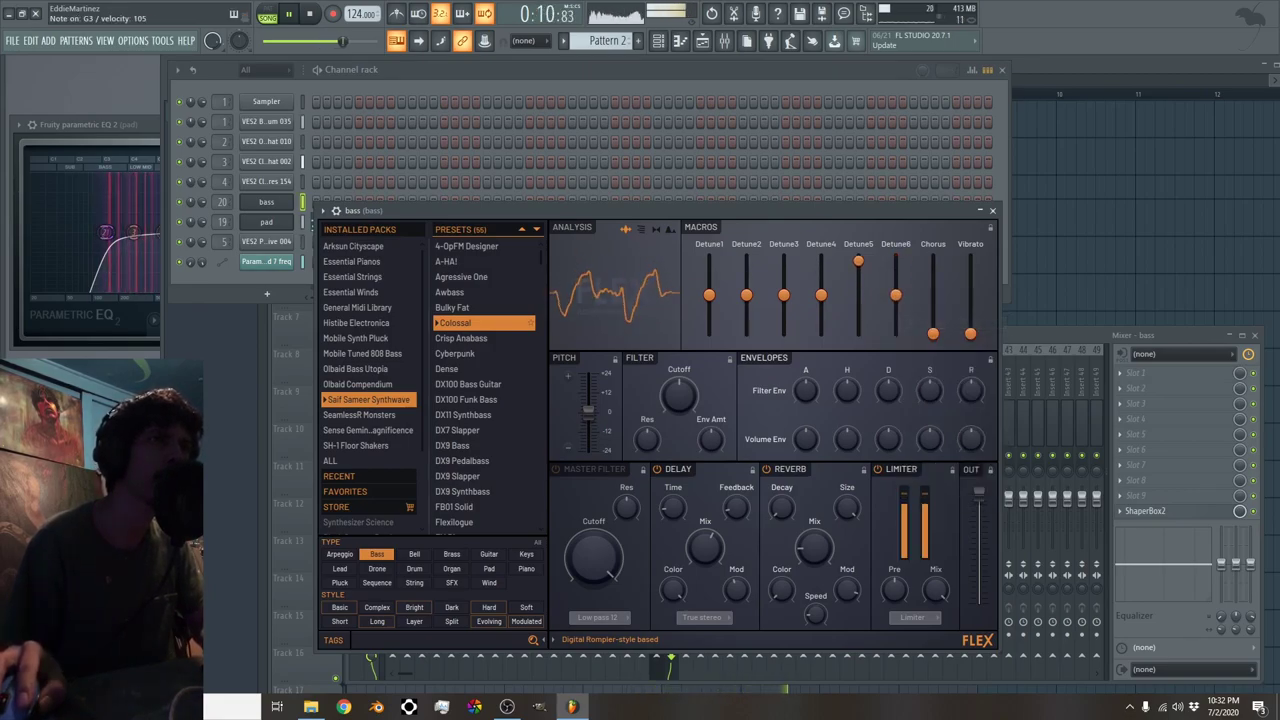
{"action": "right_click", "coordinate": [870, 298]}
{"action": "left_click", "coordinate": [900, 320]}
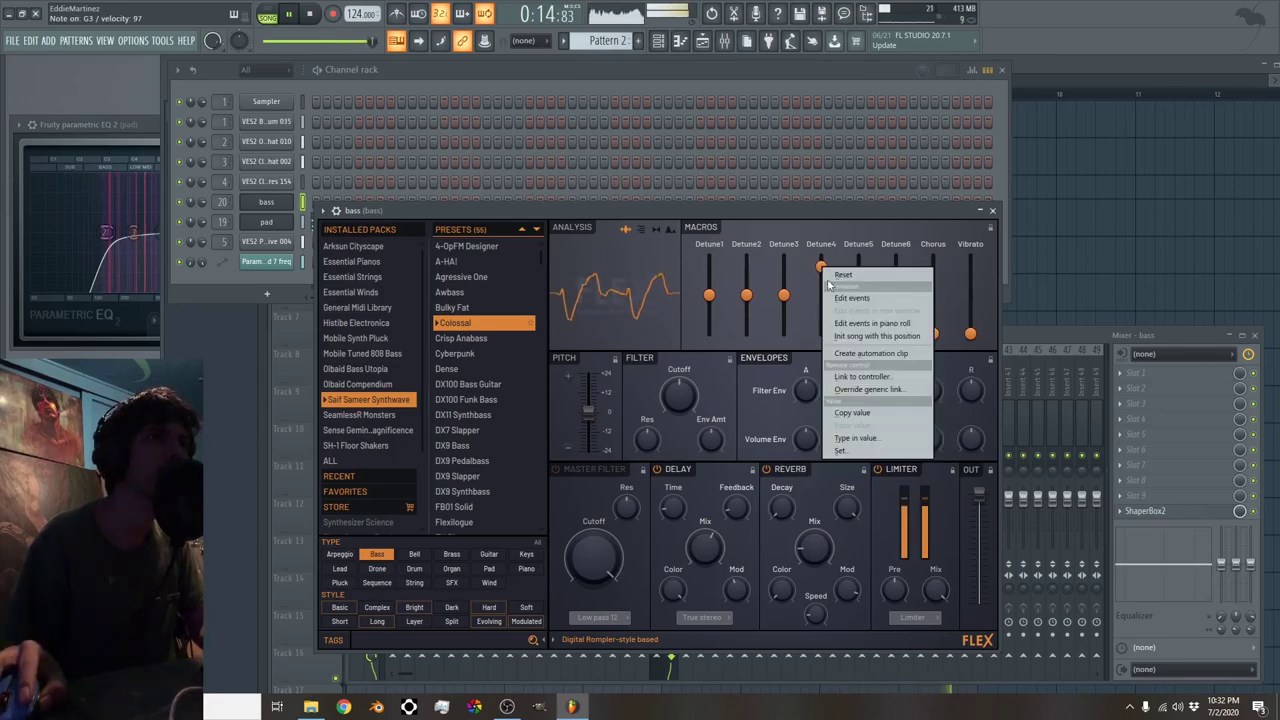
{"action": "left_click", "coordinate": [836, 275]}
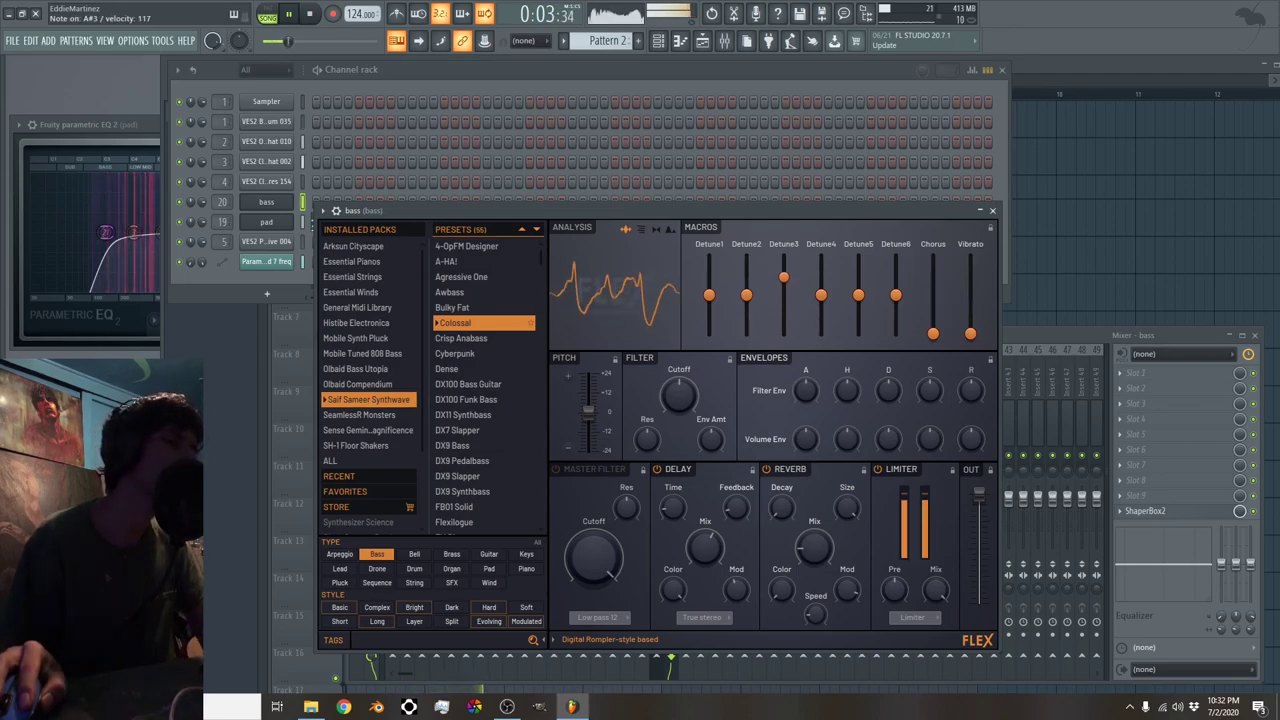
{"action": "right_click", "coordinate": [784, 291]}
{"action": "left_click", "coordinate": [791, 297]}
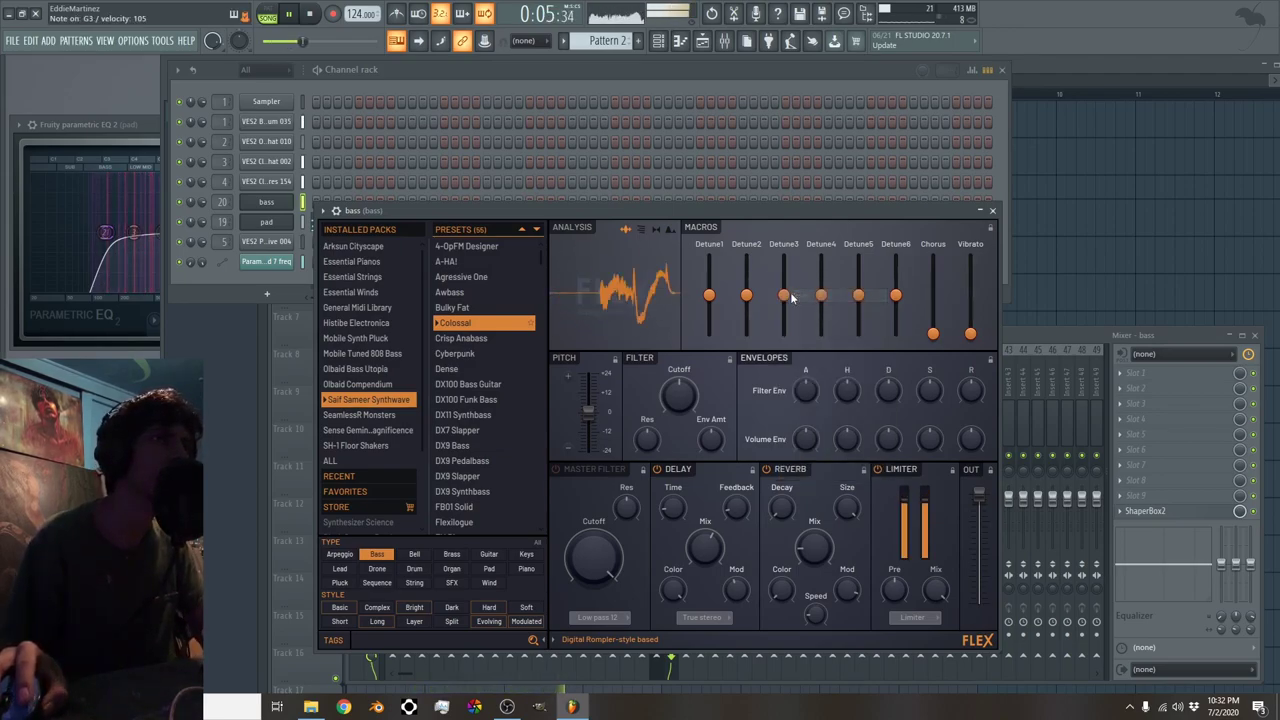
{"action": "left_click", "coordinate": [993, 212]}
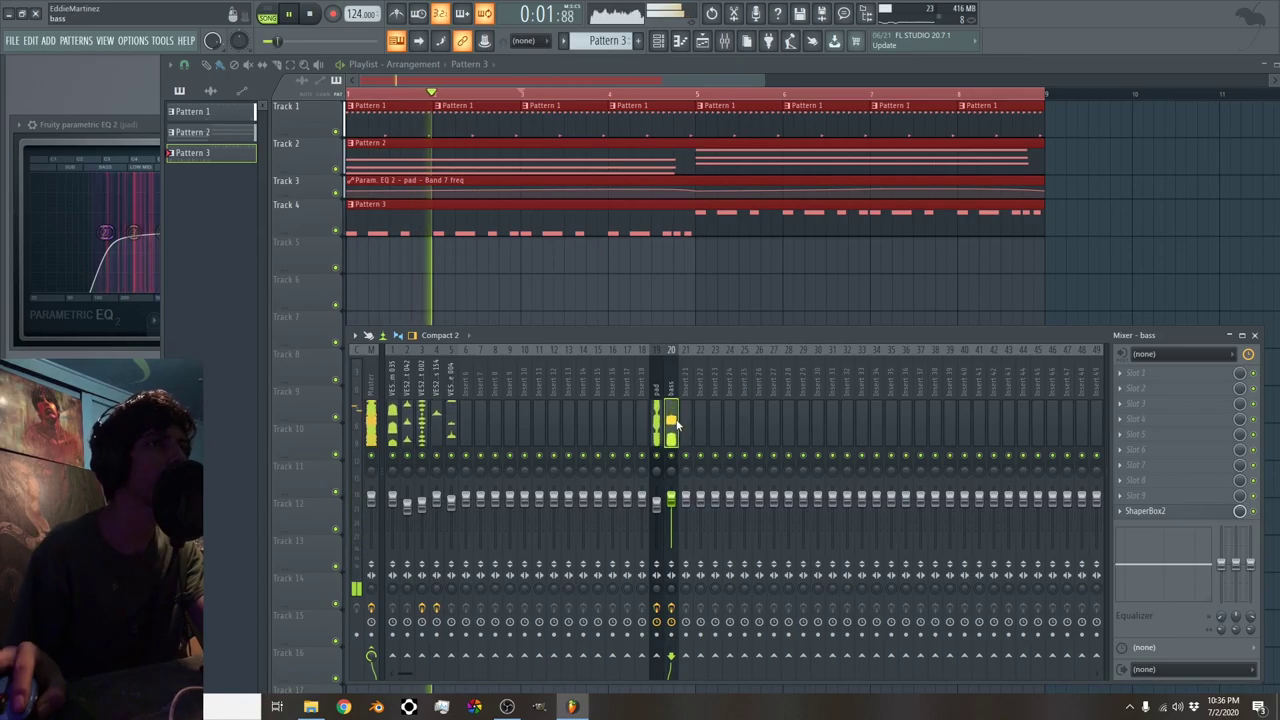
Readjust the mix of the bass insert's ShaperBox2 to 89% and close the plugin
{"action": "left_click", "coordinate": [1178, 512]}
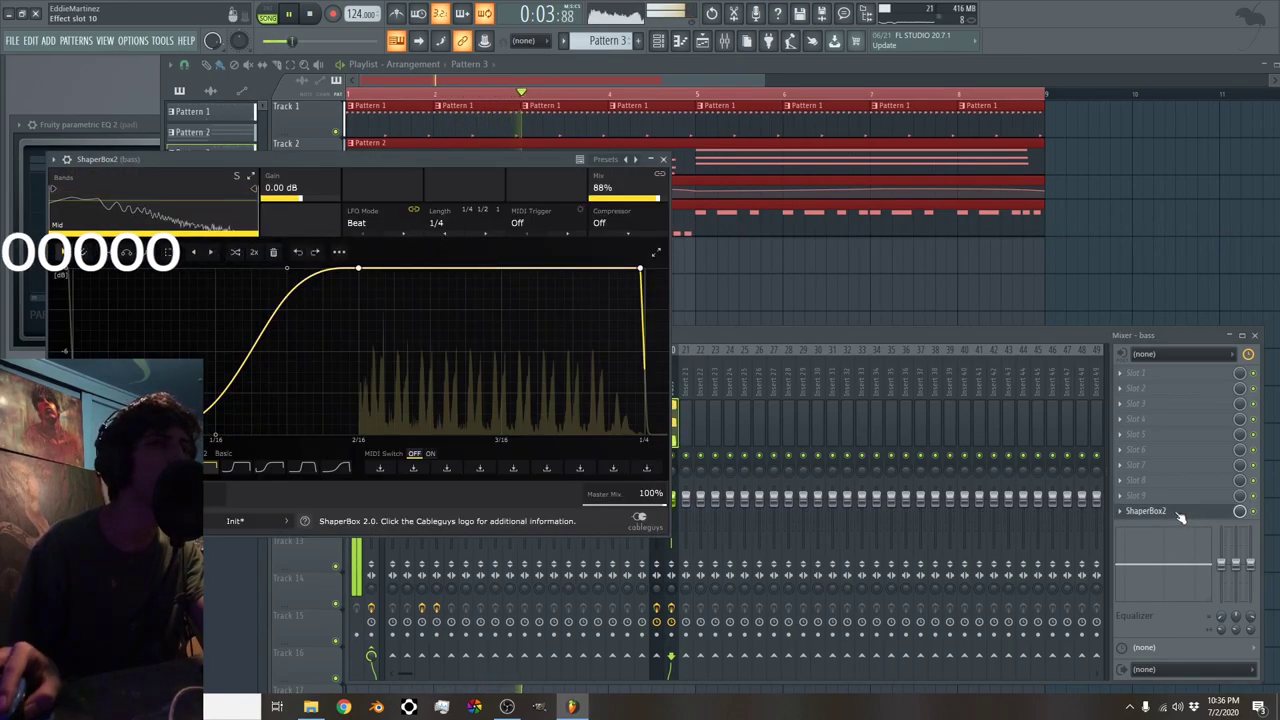
{"action": "left_click_drag", "start_coordinate": [645, 198], "coordinate": [660, 200]}
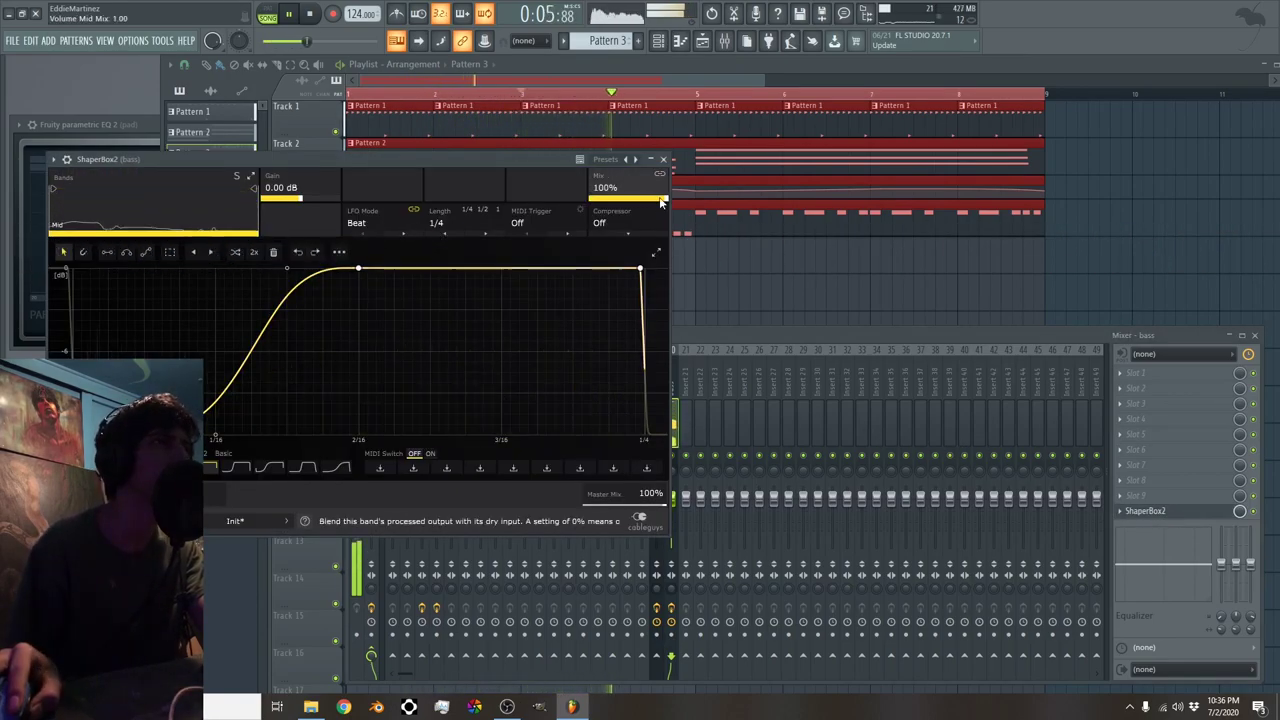
{"action": "scroll", "coordinate": [660, 200], "scroll_direction": "down", "scroll_amount": 3}
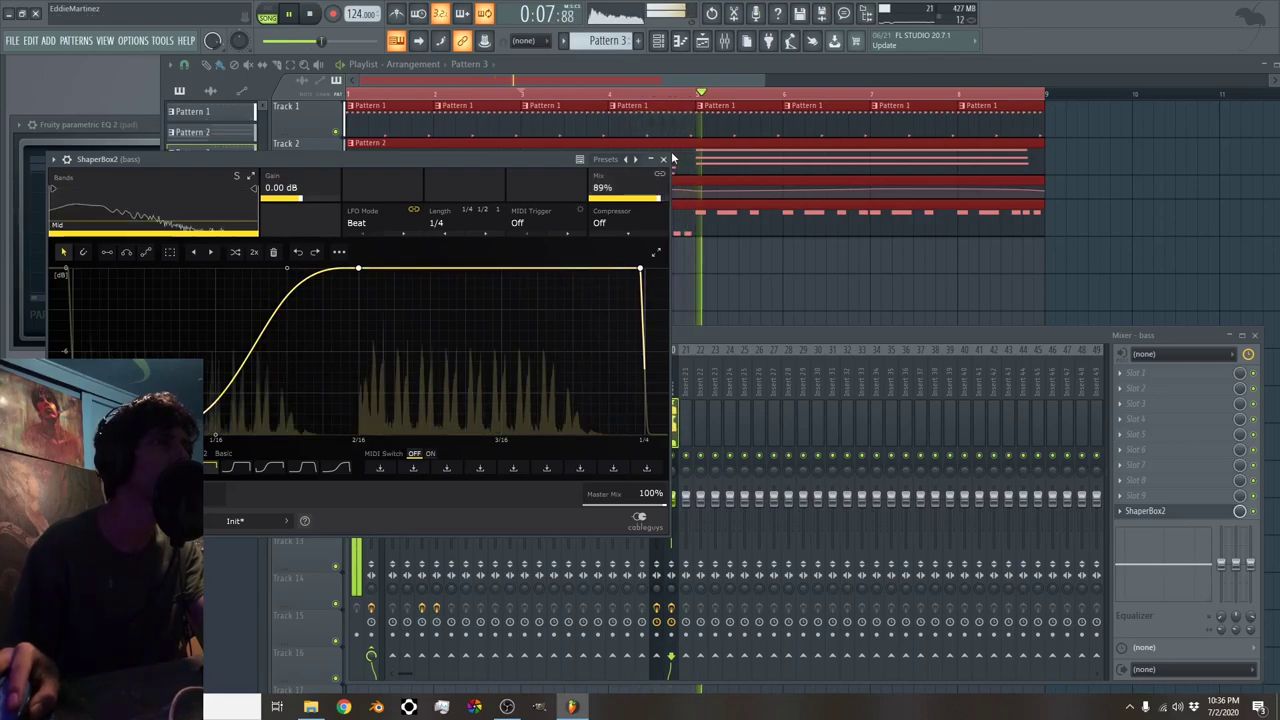
{"action": "left_click", "coordinate": [665, 160]}
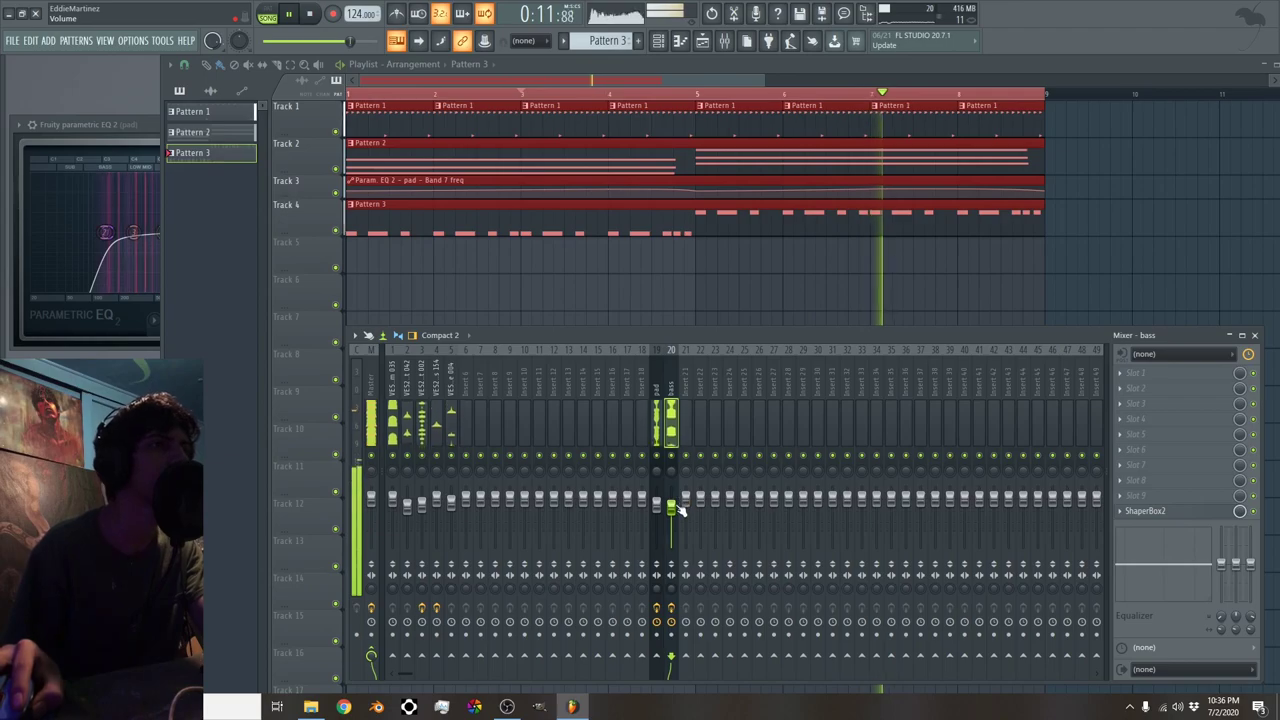
Add Fruity Parametric EQ 2 to the first effect slot of the bass insert and close its window
{"action": "left_click", "coordinate": [1136, 372]}
{"action": "mouse_move", "coordinate": [1137, 388]}
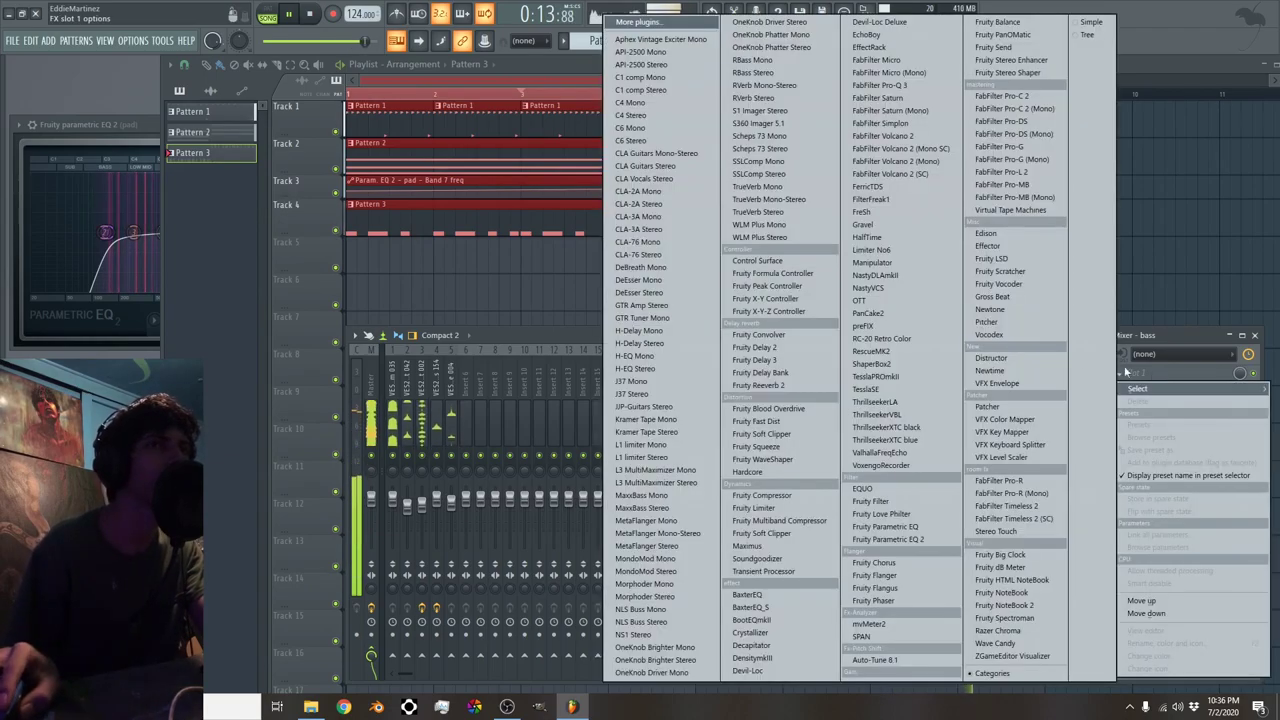
{"action": "left_click", "coordinate": [888, 540]}
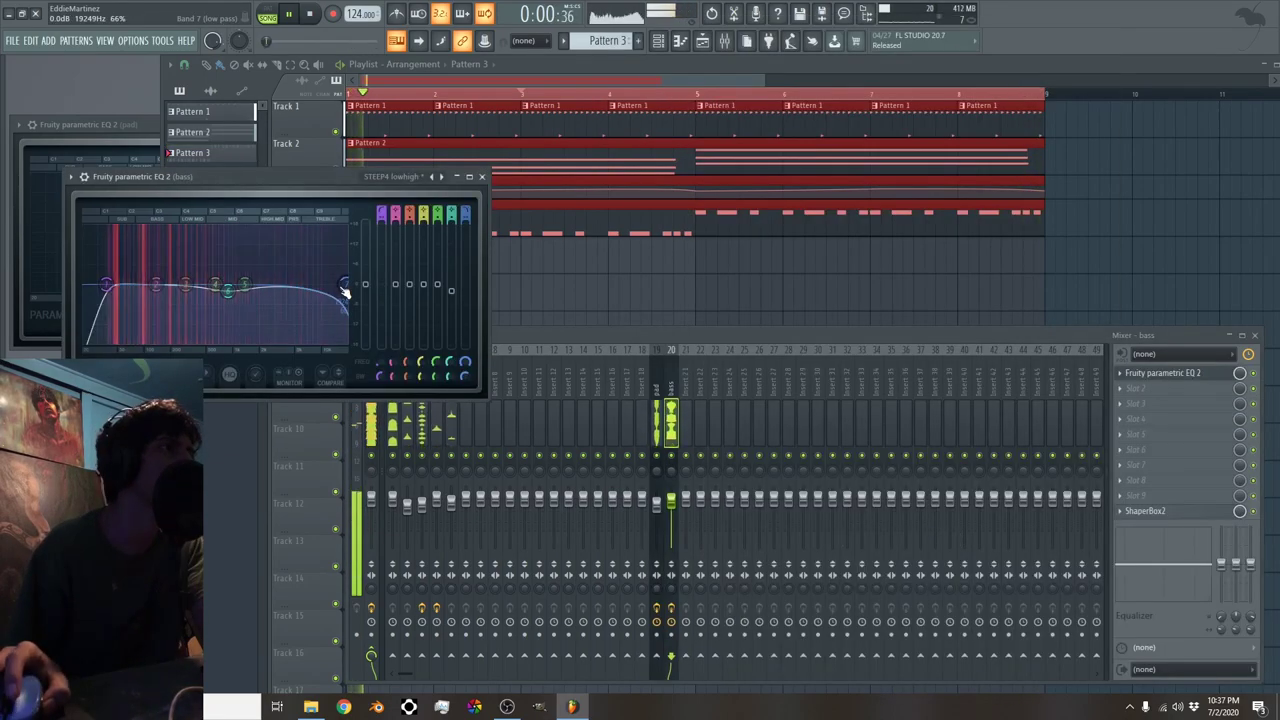
{"action": "left_click", "coordinate": [481, 176]}
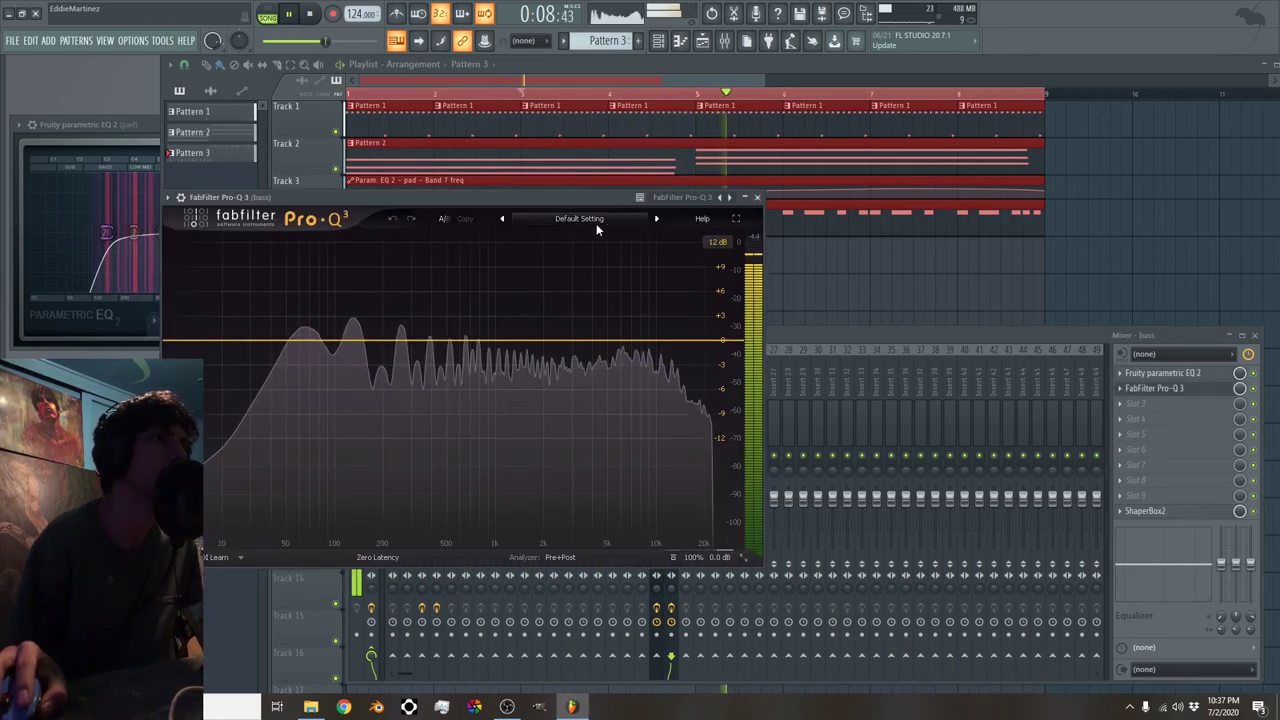
In the bass insert's FabFilter Pro-Q 3, load the Low Cut preset, restrict the band to Side and set its frequency to 120.30 Hz
{"action": "left_click", "coordinate": [588, 219]}
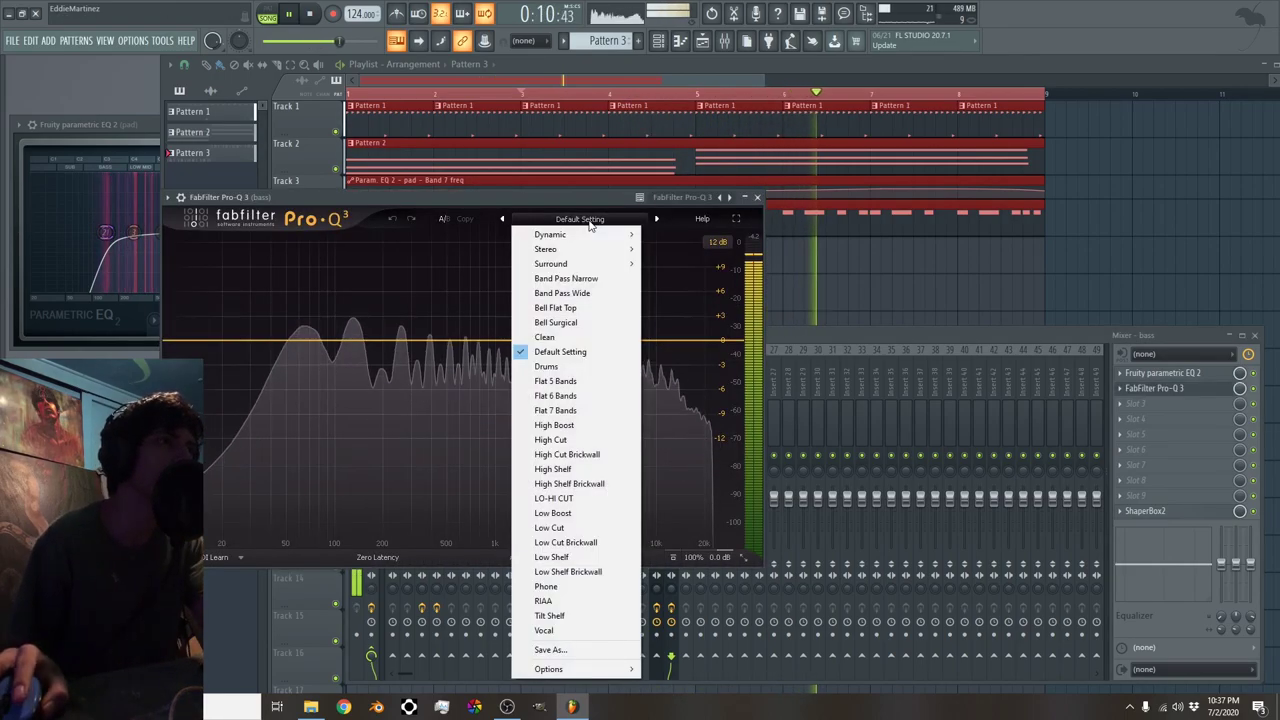
{"action": "left_click", "coordinate": [549, 527]}
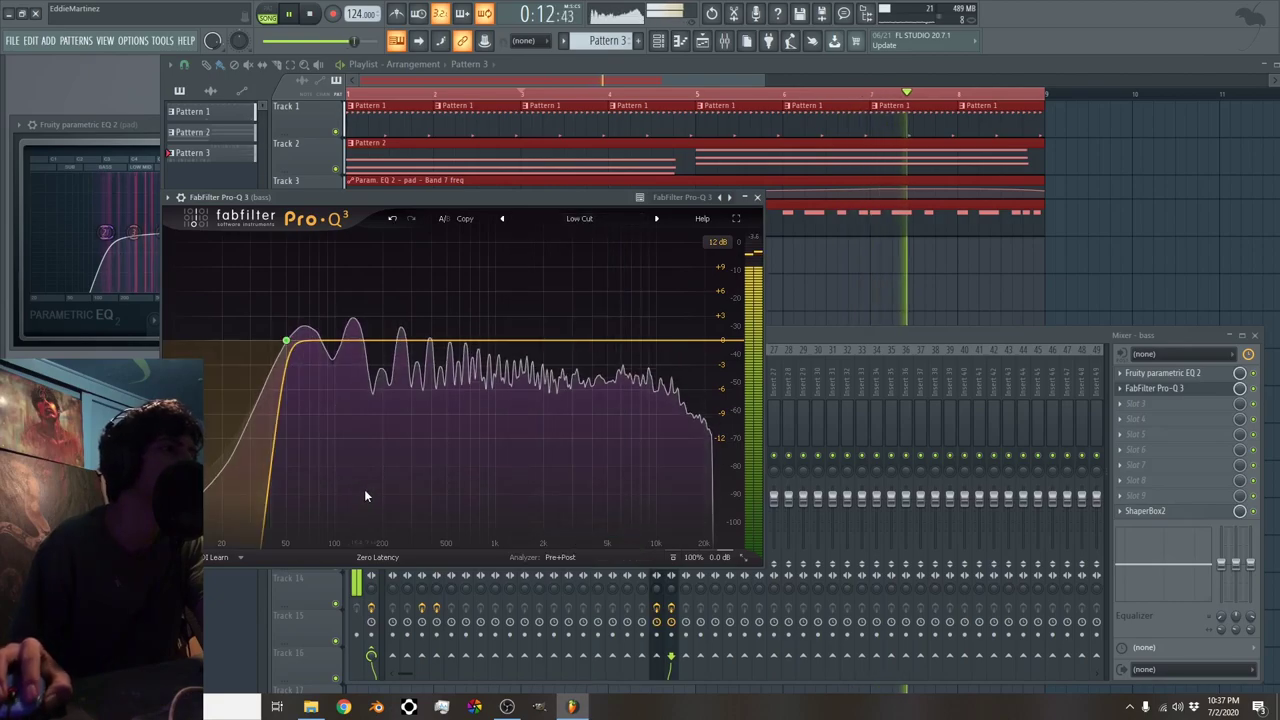
{"action": "left_click", "coordinate": [287, 342]}
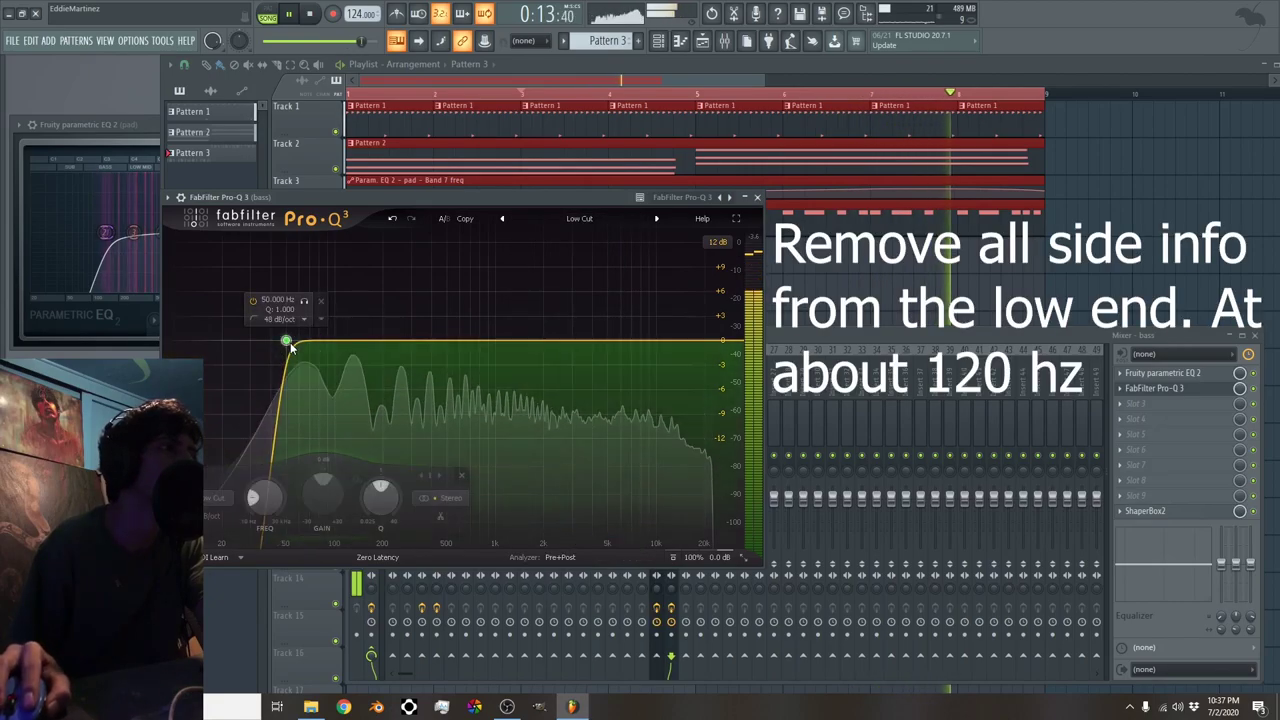
{"action": "left_click", "coordinate": [445, 500]}
{"action": "left_click", "coordinate": [447, 482]}
{"action": "left_click_drag", "start_coordinate": [287, 342], "coordinate": [348, 342]}
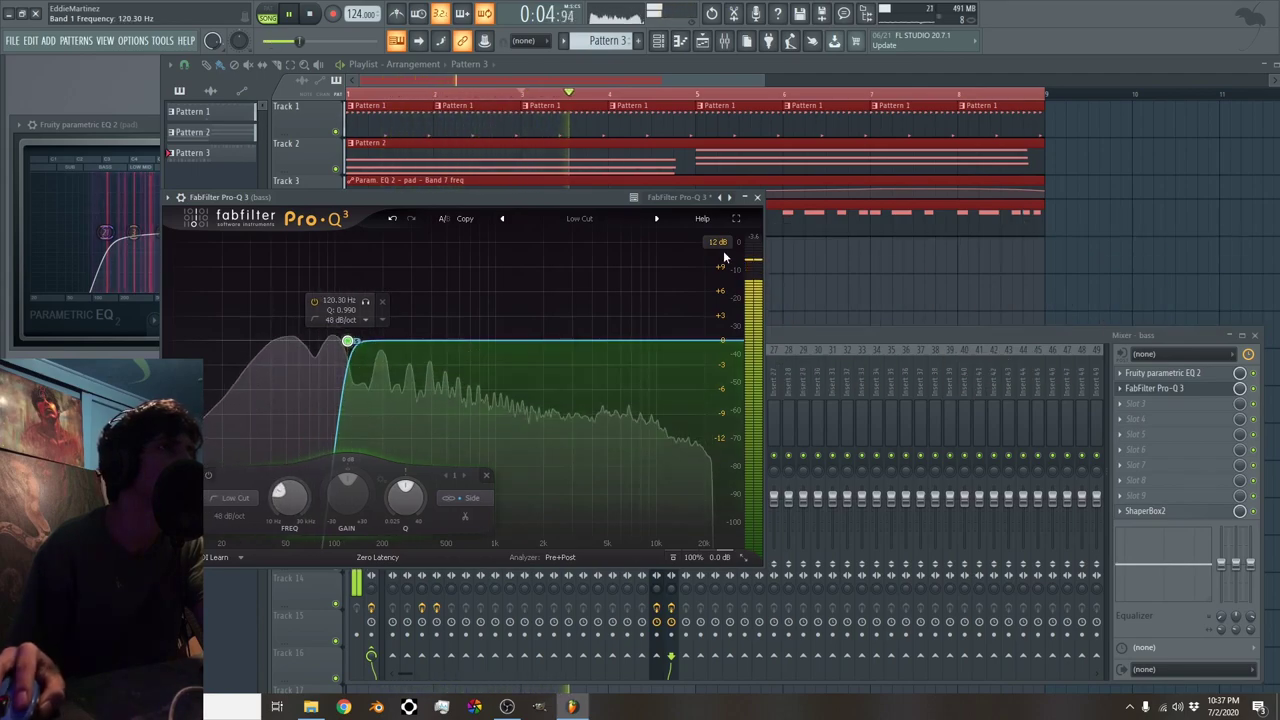
{"action": "left_click", "coordinate": [758, 198]}
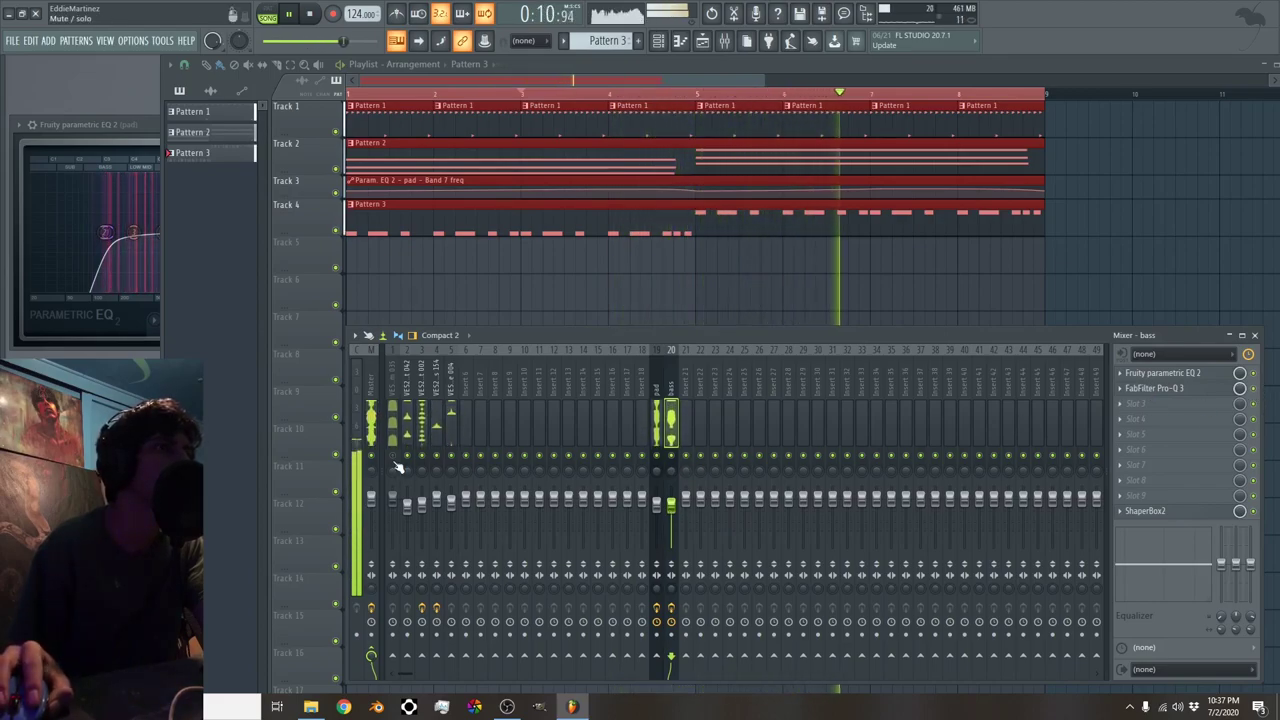
Add a FLEX channel to the channel rack and load the Atavista lead preset from the Saif Sameer Synthwave pack
{"action": "left_click", "coordinate": [673, 44]}
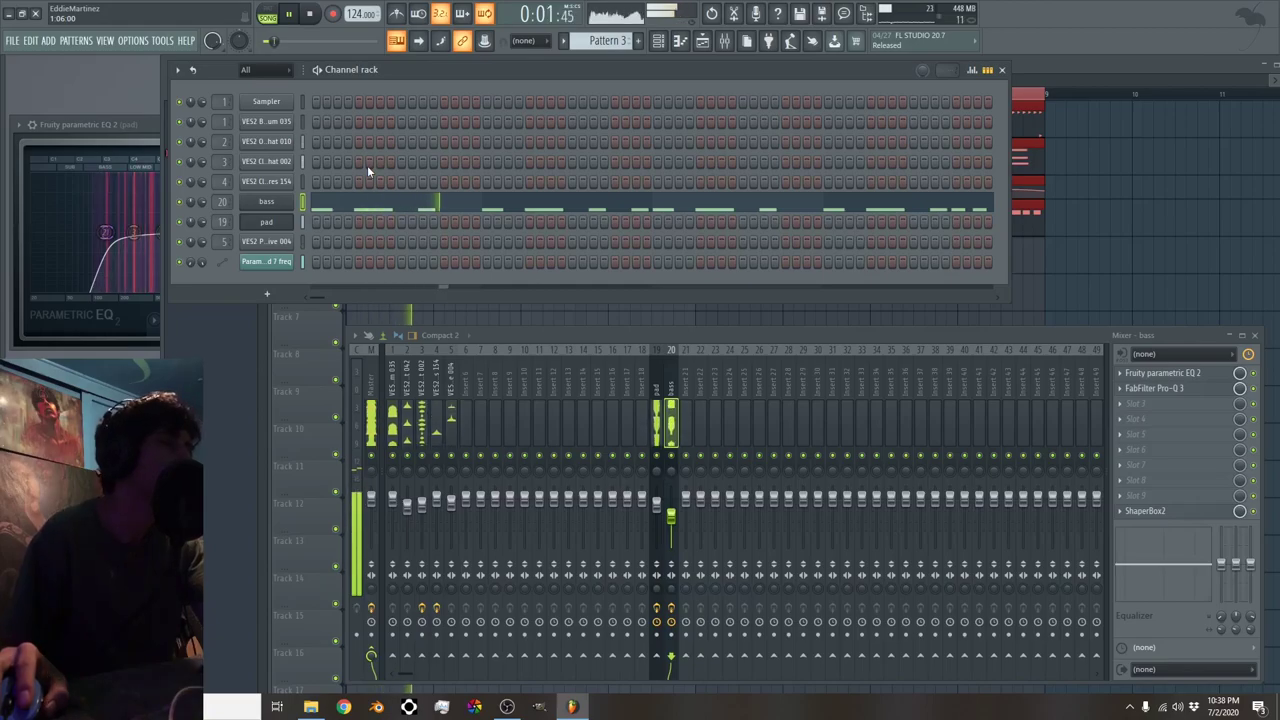
{"action": "left_click", "coordinate": [267, 293]}
{"action": "left_click", "coordinate": [468, 340]}
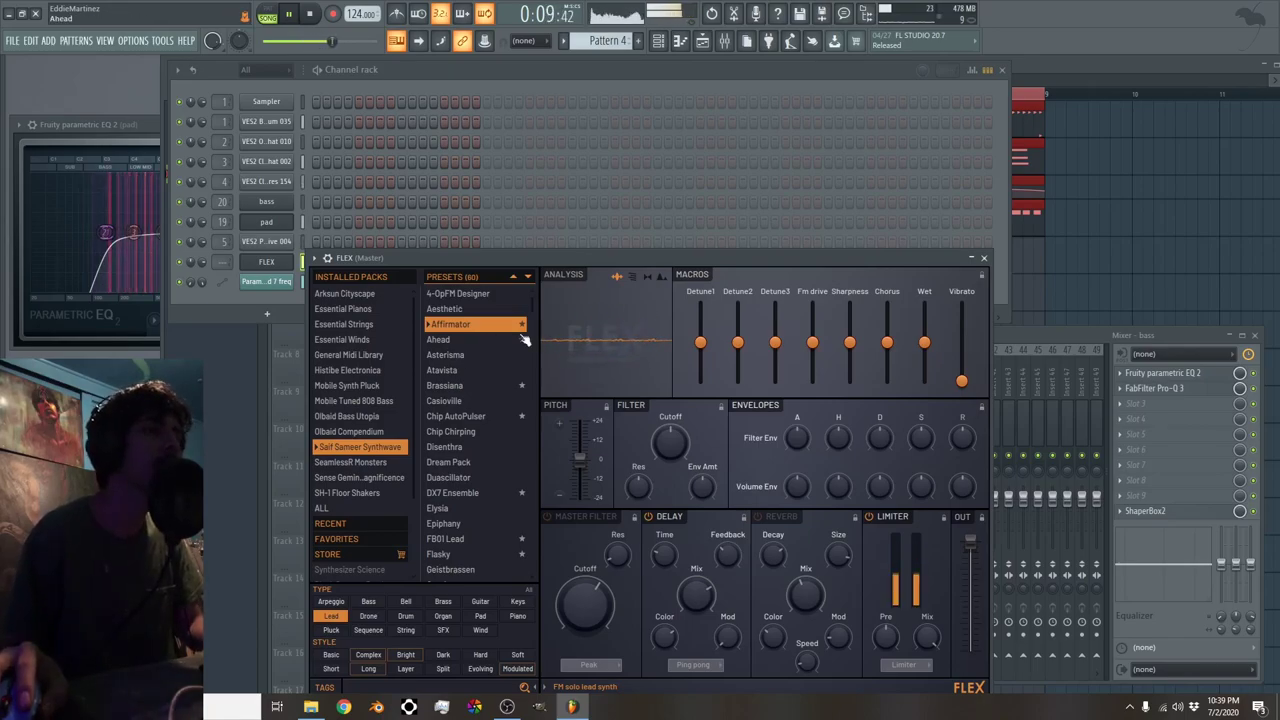
{"action": "left_click", "coordinate": [464, 372]}
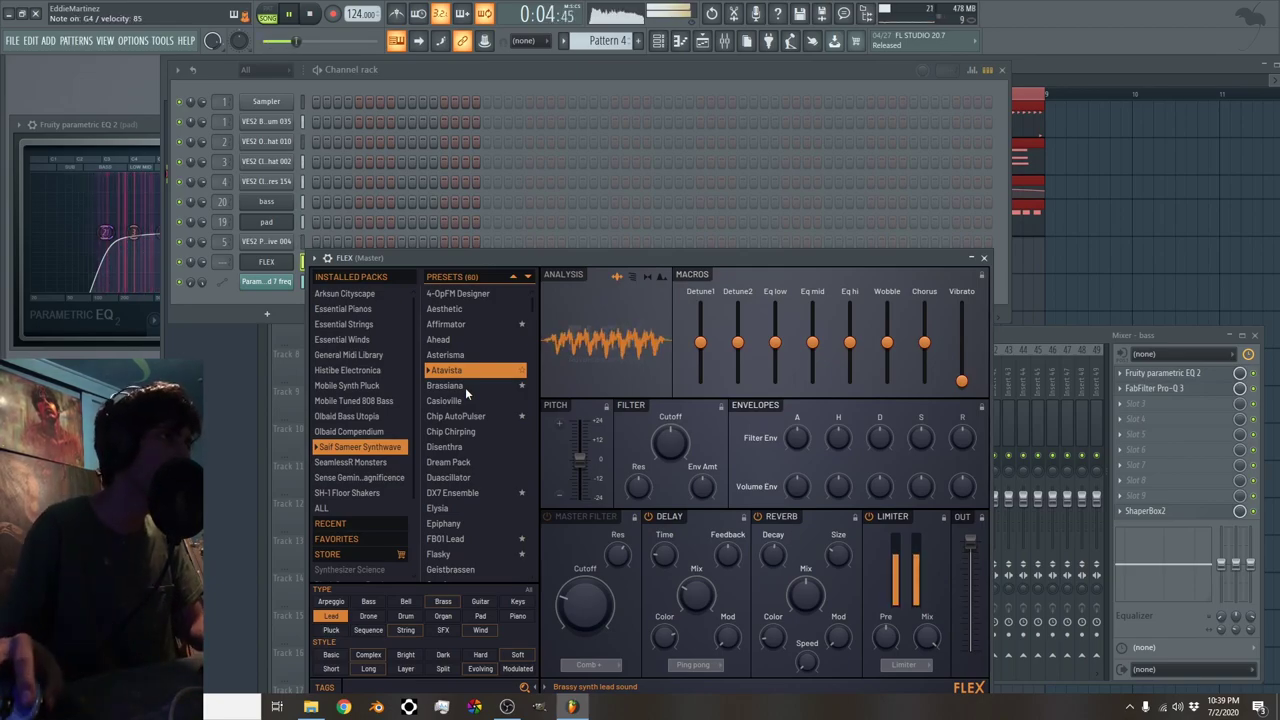
Return to the channel rack and open the new FLEX channel's piano roll for Pattern 4
{"action": "left_click", "coordinate": [1043, 62]}
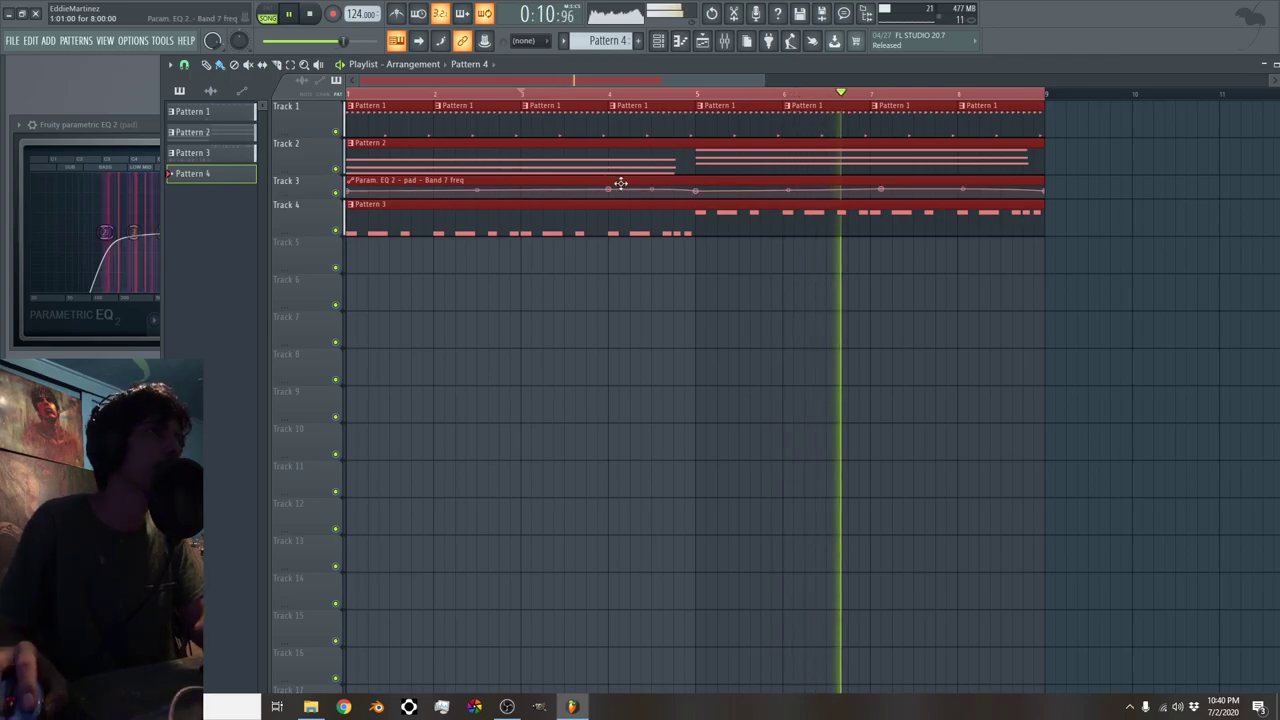
{"action": "key", "text": "F6"}
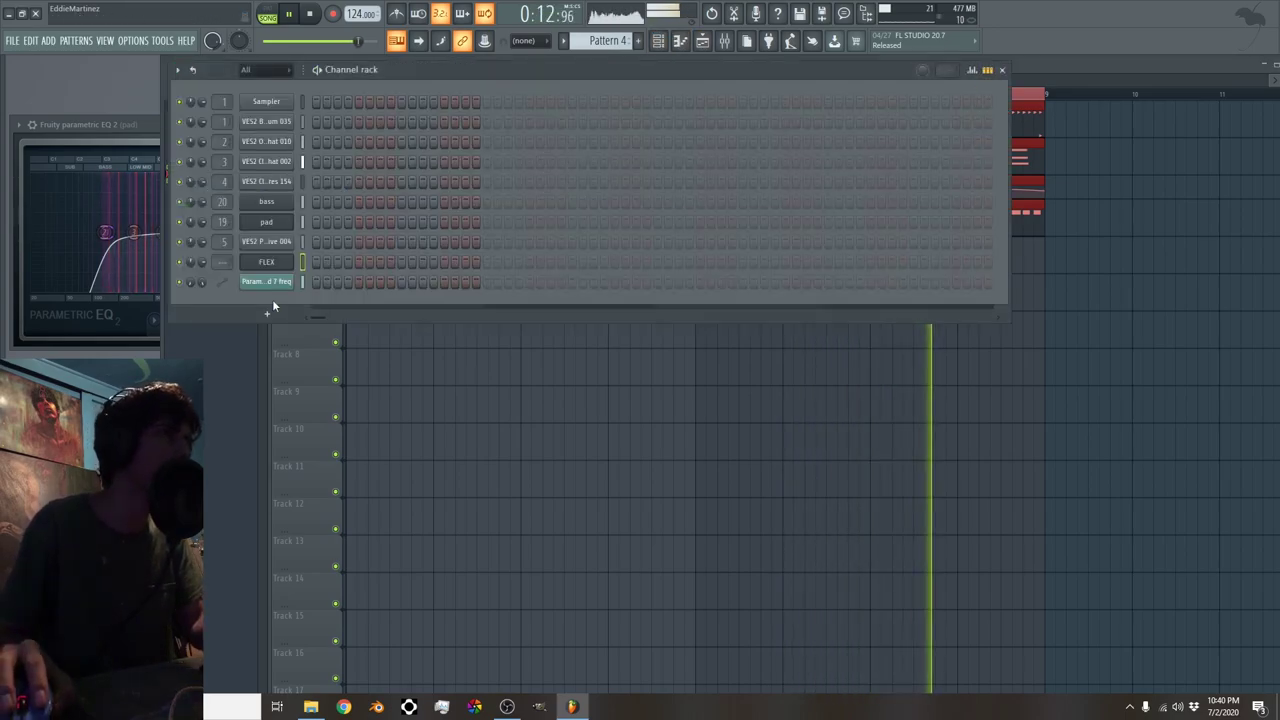
{"action": "right_click", "coordinate": [280, 258]}
{"action": "left_click", "coordinate": [303, 262]}
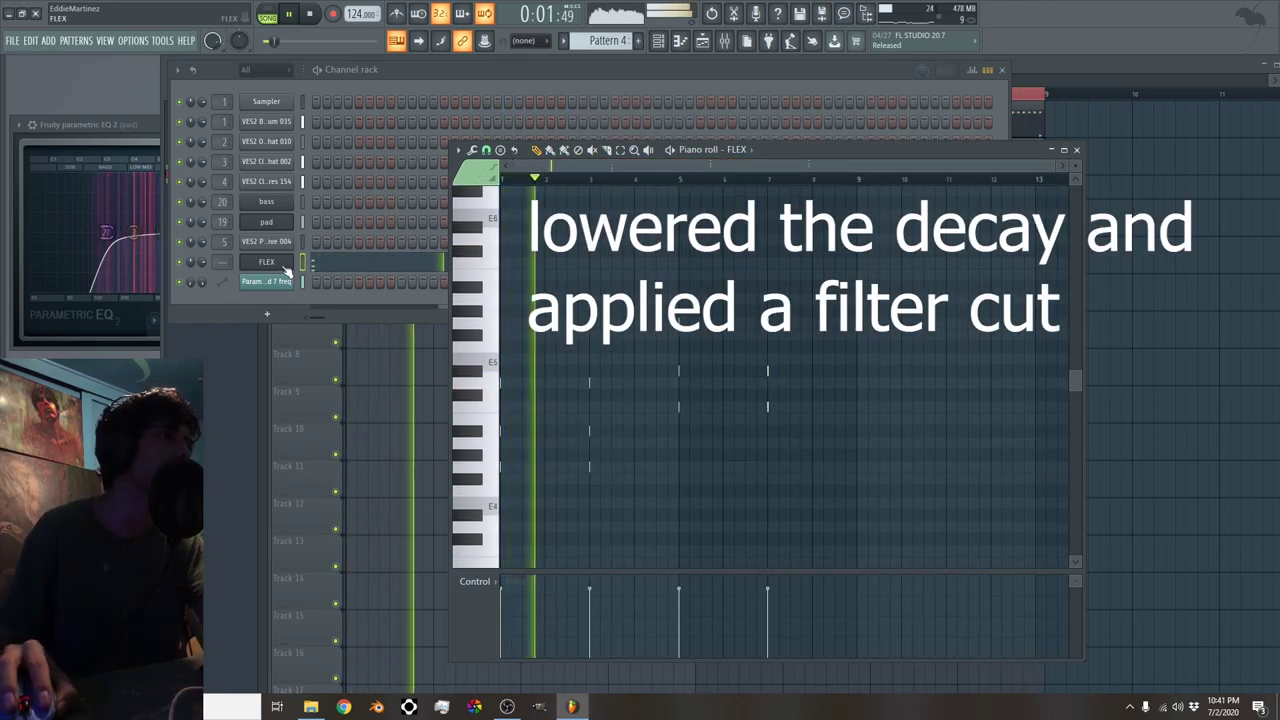
Open the new channel's FLEX, set the Atavista preset's Wobble macro to 71% and stop playback
{"action": "left_click", "coordinate": [285, 266]}
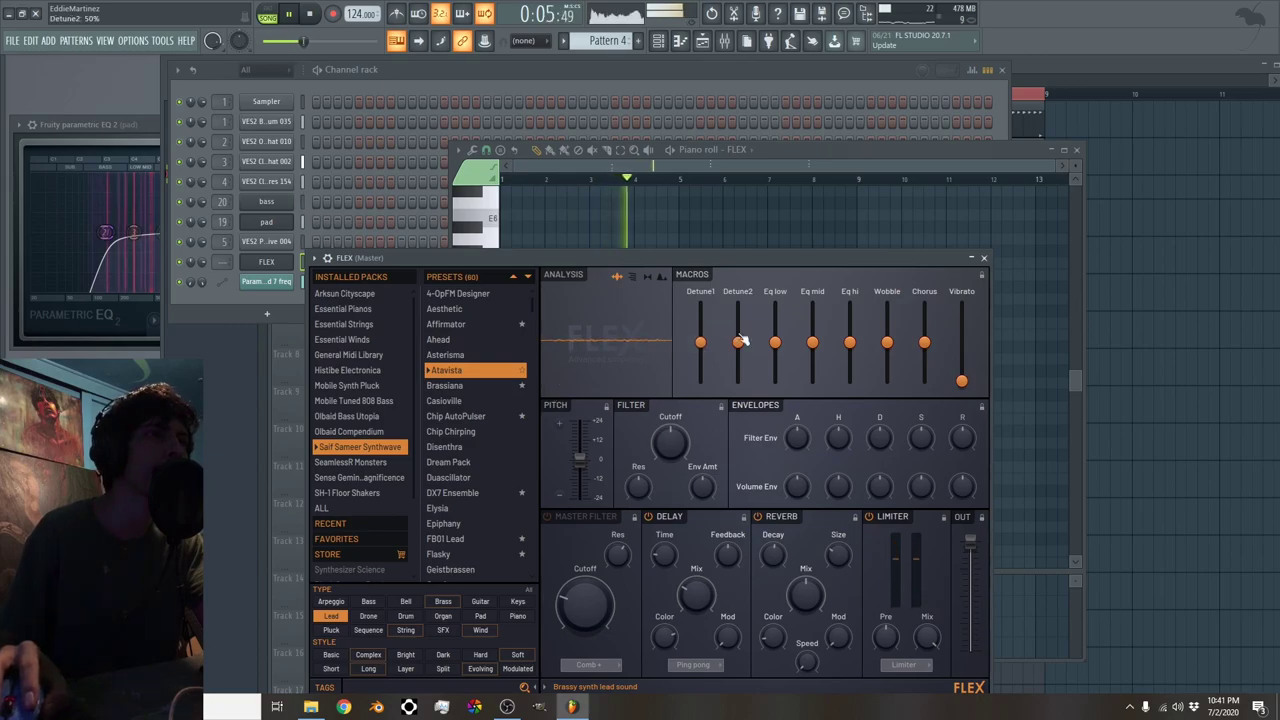
{"action": "left_click_drag", "start_coordinate": [893, 346], "coordinate": [893, 342]}
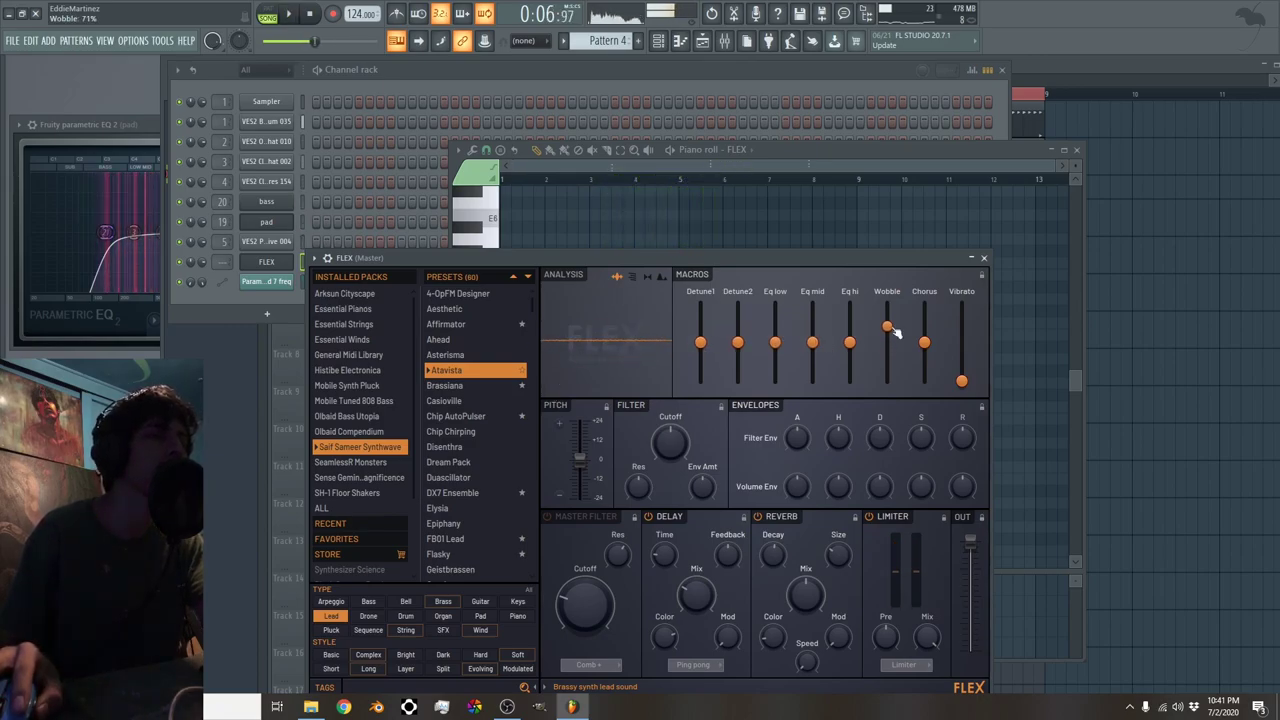
{"action": "left_click", "coordinate": [310, 13]}
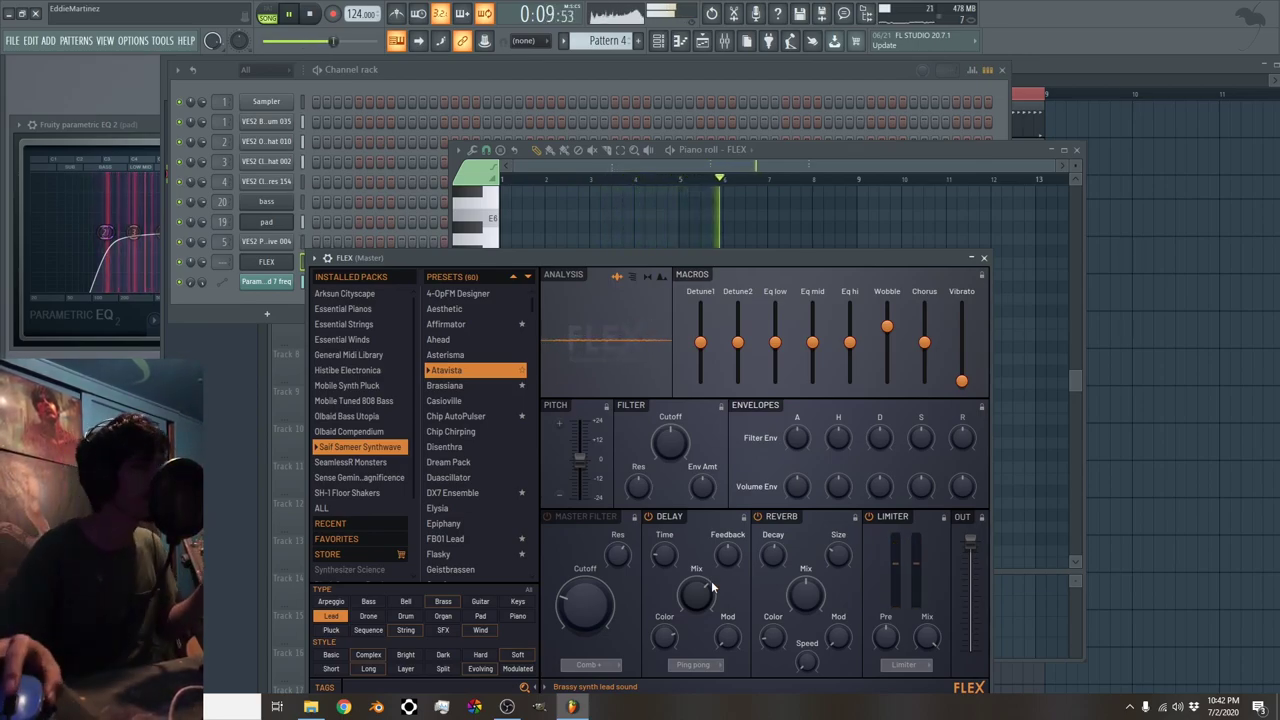
Examine the short chords in the FLEX piano roll up close, at bar 7 and at the start of the pattern
{"action": "left_click", "coordinate": [875, 170]}
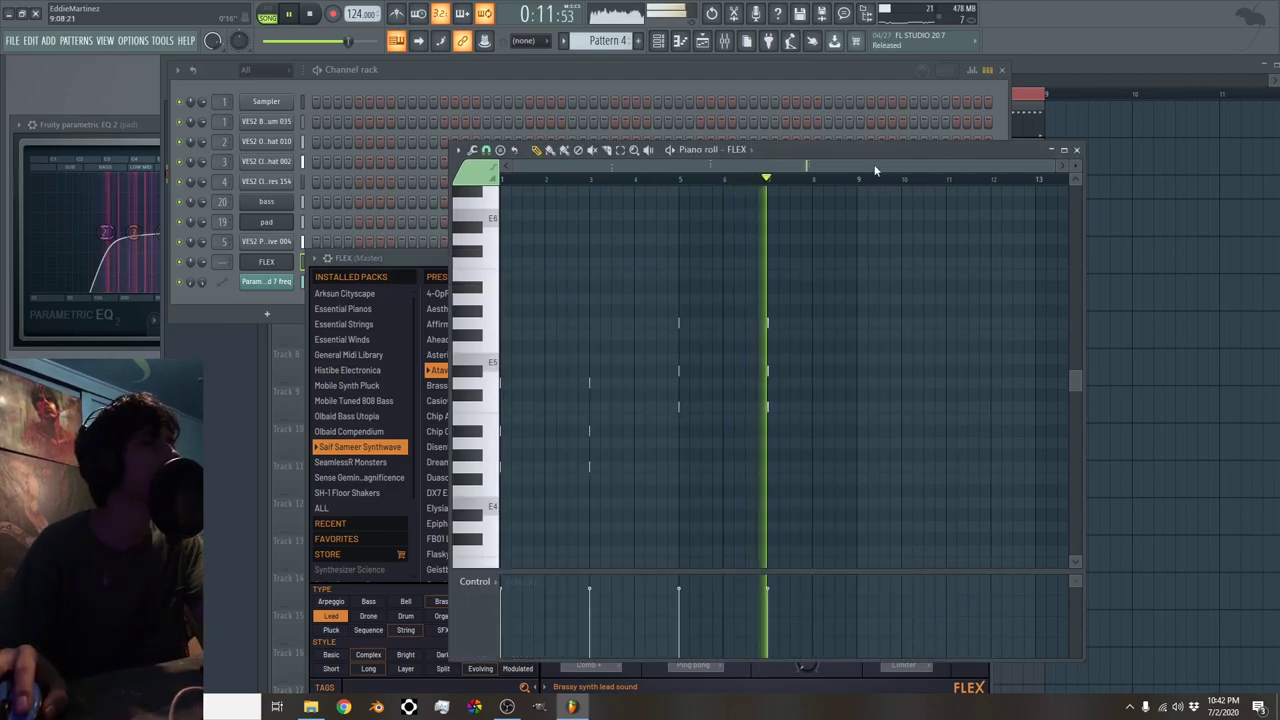
{"action": "scroll", "coordinate": [793, 164], "scroll_direction": "up", "scroll_amount": 5}
{"action": "scroll", "coordinate": [793, 164], "scroll_direction": "up", "scroll_amount": 5}
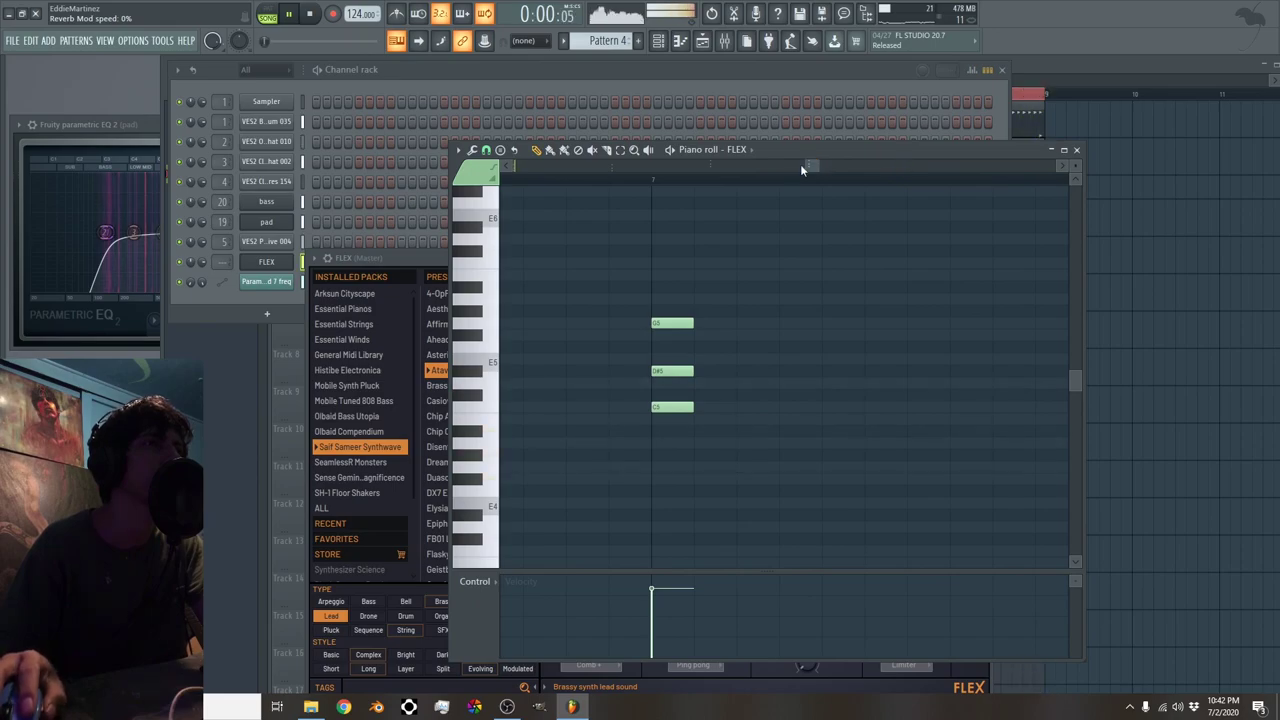
{"action": "left_click_drag", "start_coordinate": [809, 165], "coordinate": [758, 174]}
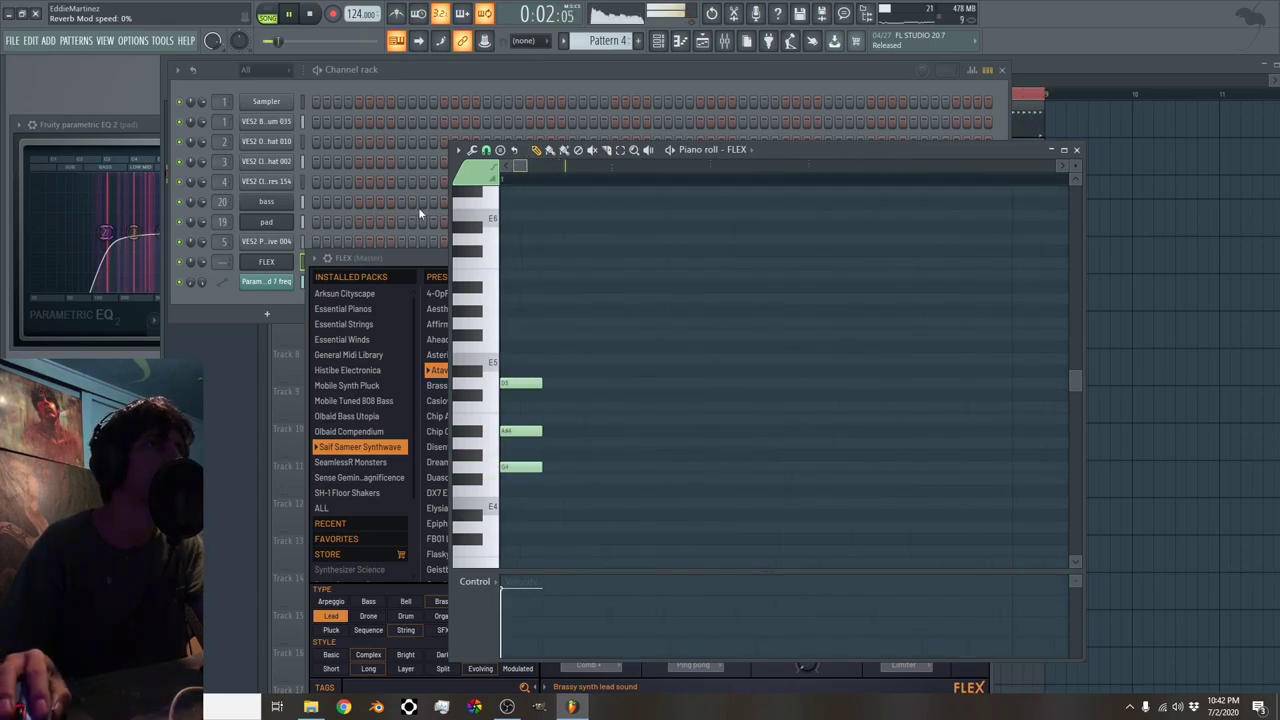
{"action": "scroll", "coordinate": [545, 207], "scroll_direction": "down", "scroll_amount": 3}
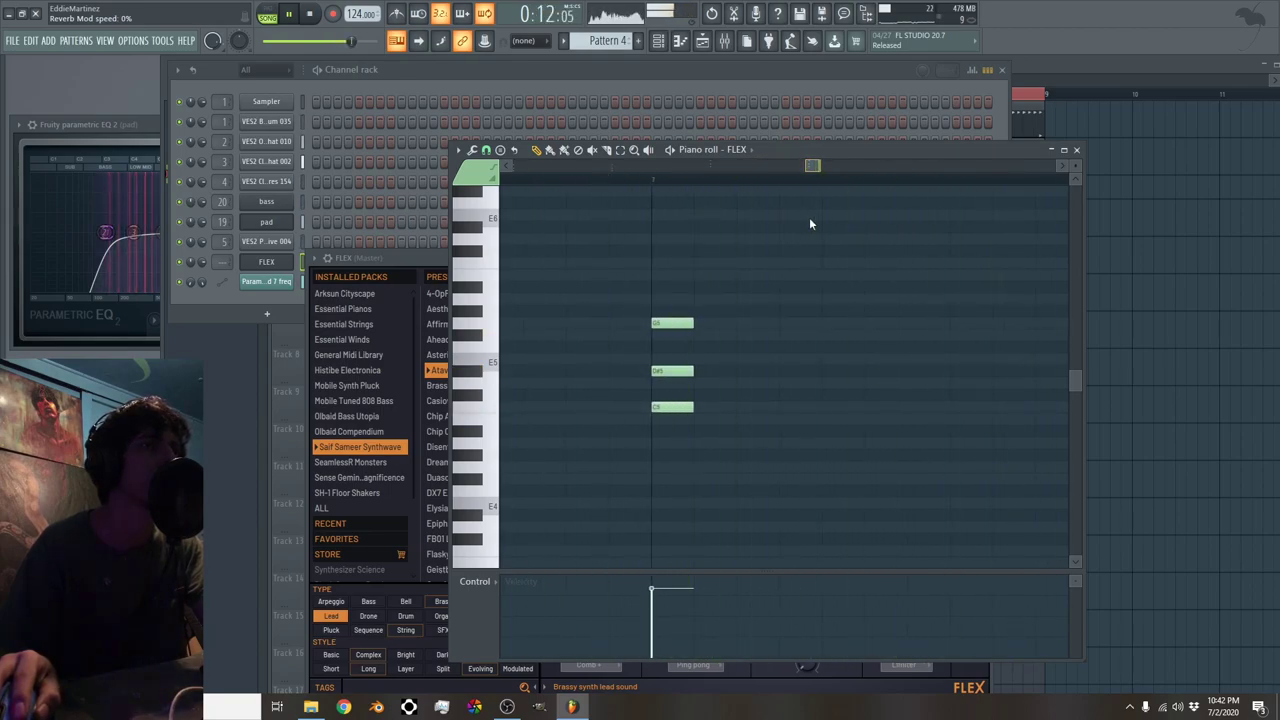
{"action": "scroll", "coordinate": [809, 164], "scroll_direction": "down", "scroll_amount": 3}
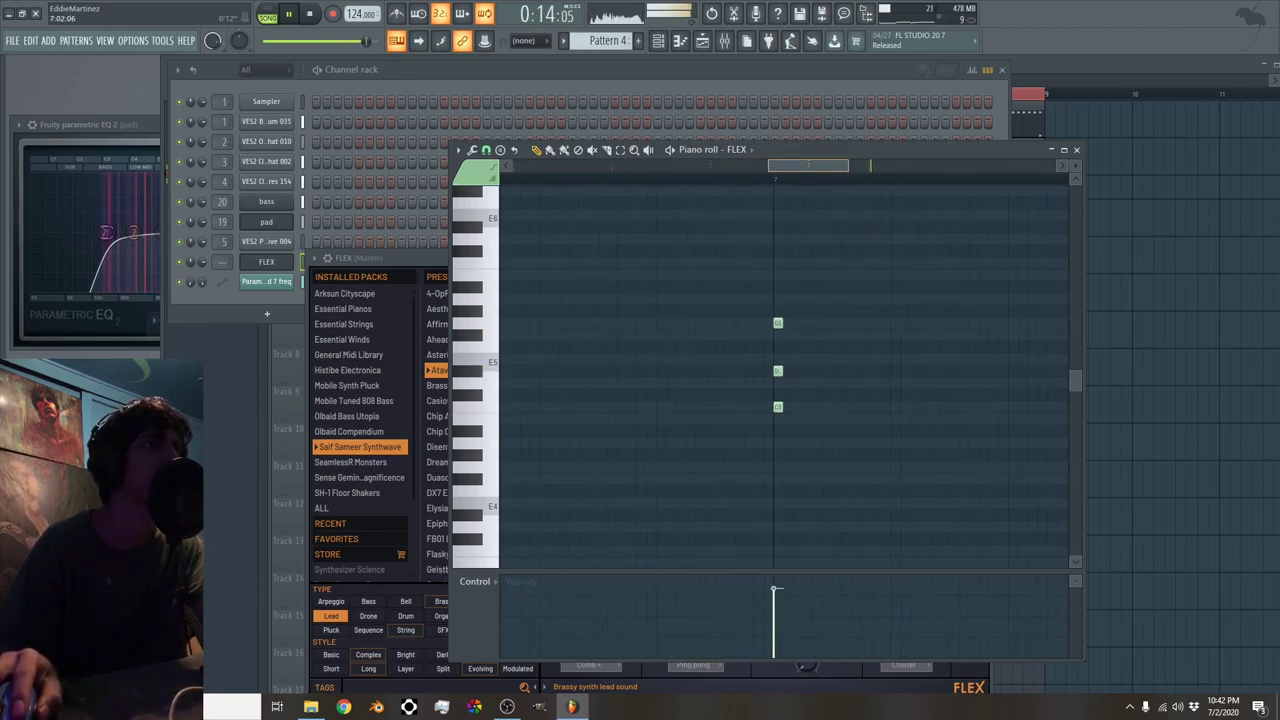
{"action": "scroll", "coordinate": [809, 164], "scroll_direction": "down", "scroll_amount": 2}
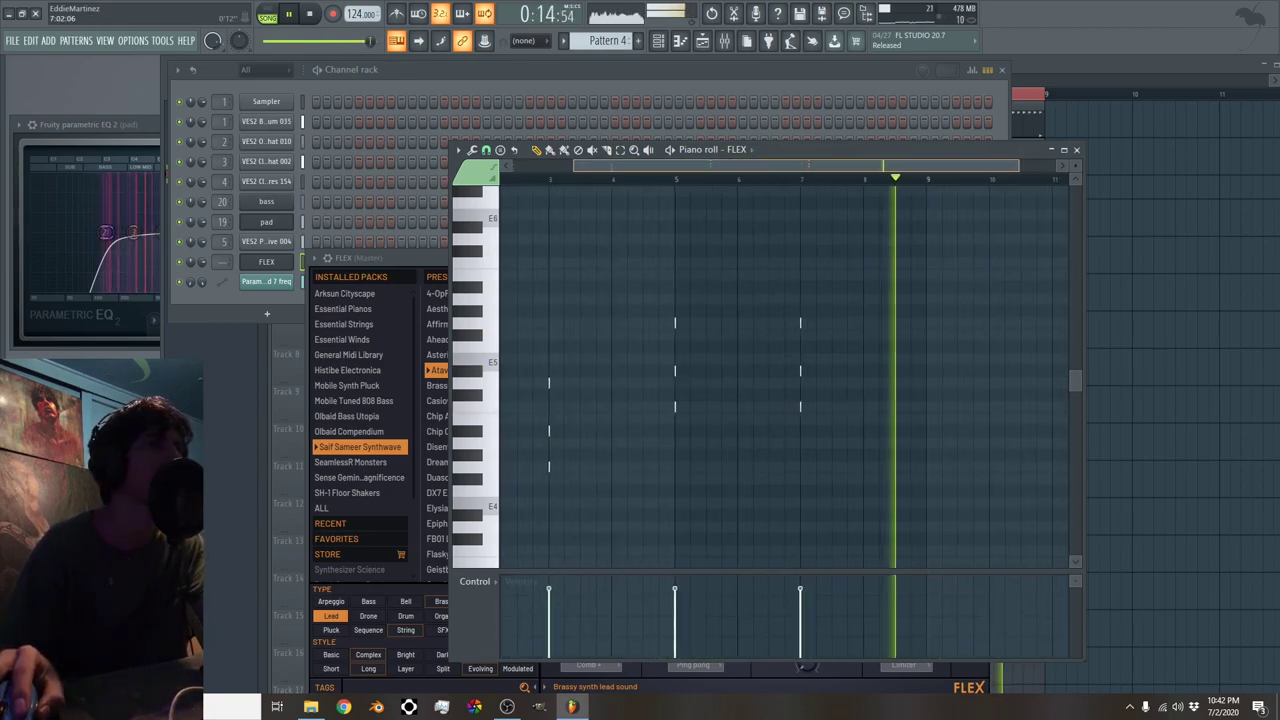
Rename the new FLEX channel as chordstab
{"action": "left_click", "coordinate": [295, 300]}
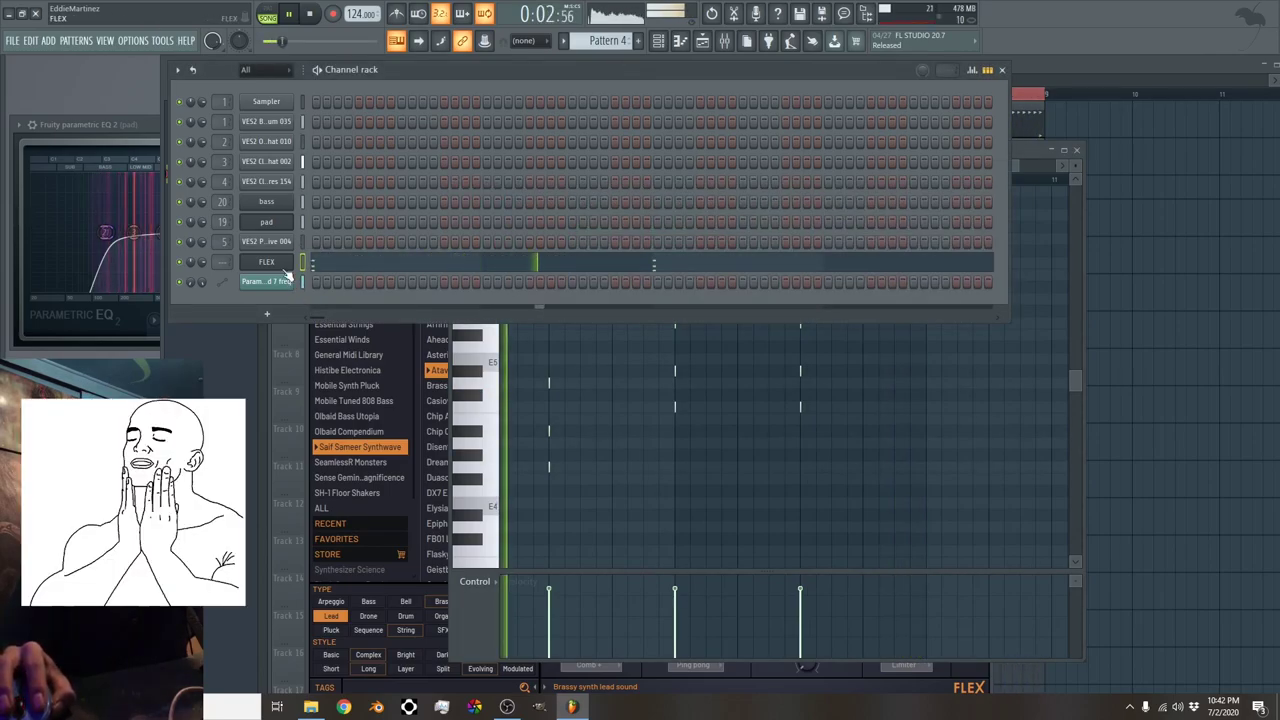
{"action": "right_click", "coordinate": [287, 266]}
{"action": "left_click", "coordinate": [338, 288]}
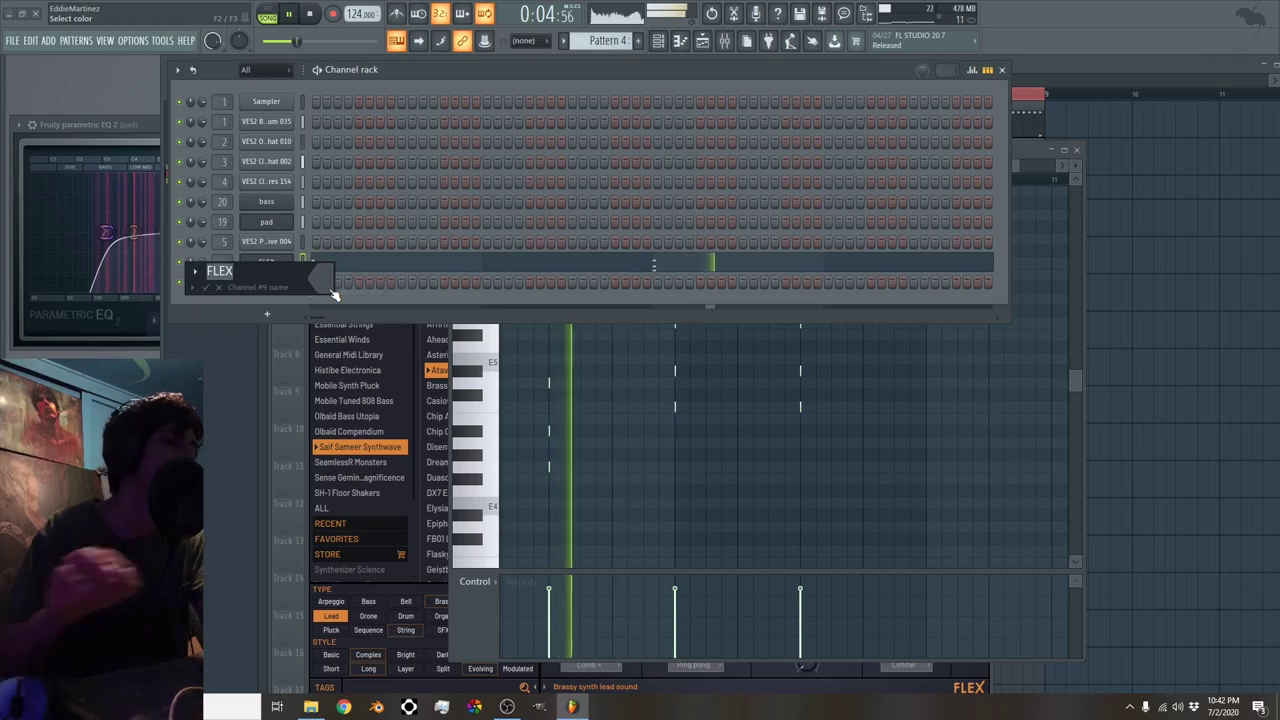
{"action": "type", "text": "chordstab"}
{"action": "key", "text": "Return"}
In the mixer, set the mix of the chordstab insert's ShaperBox2 to about 26%, close it and check the effects available for the first slot
{"action": "key", "text": "F9"}
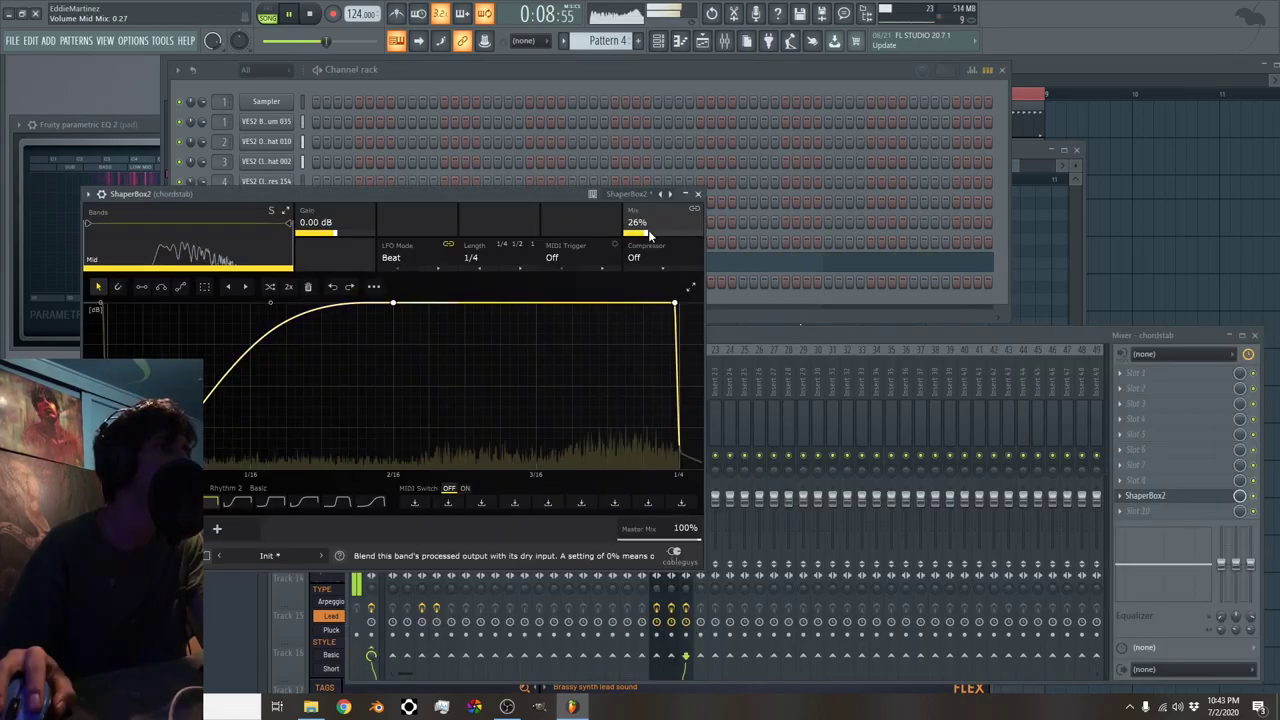
{"action": "left_click", "coordinate": [697, 194]}
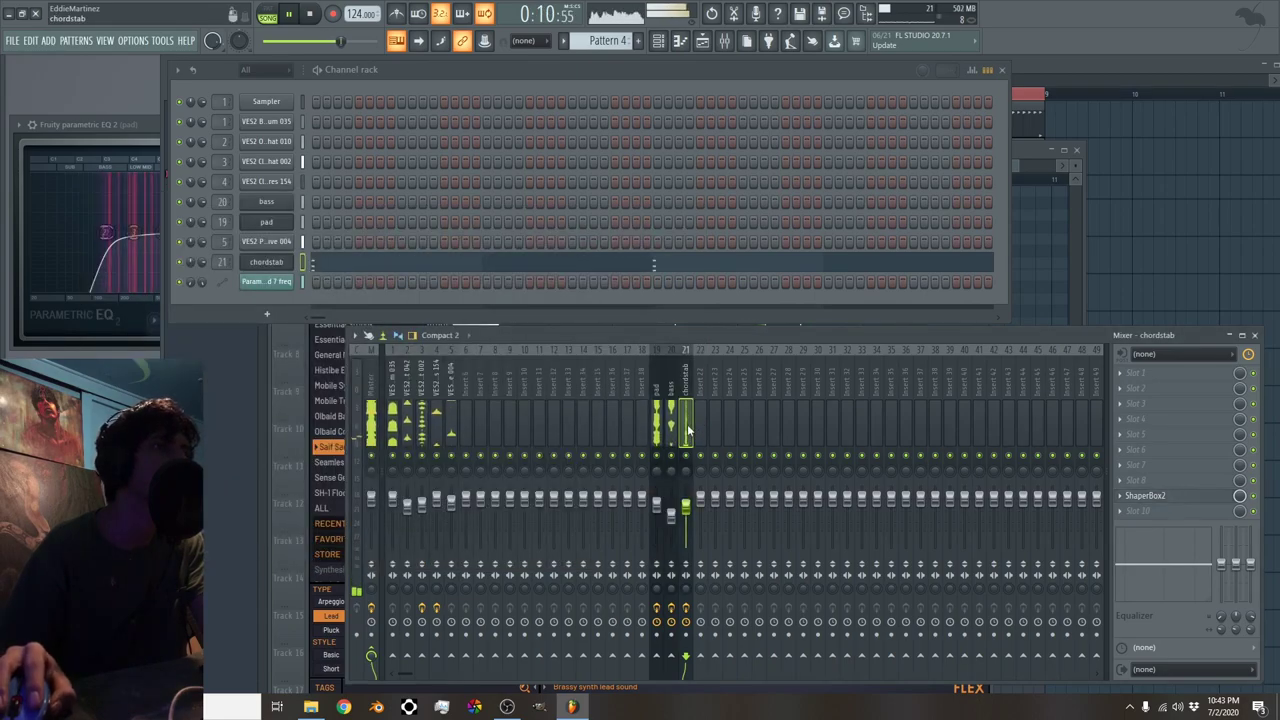
{"action": "left_click", "coordinate": [1178, 384]}
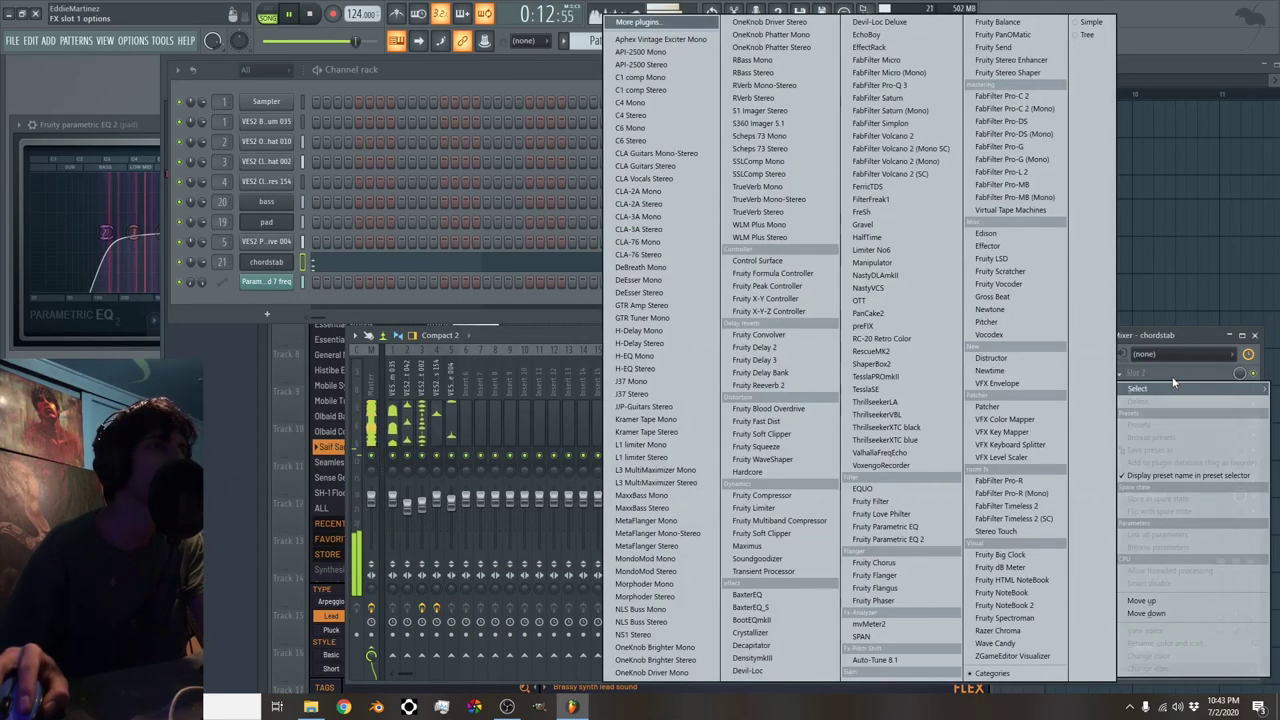
{"action": "key", "text": "Escape"}
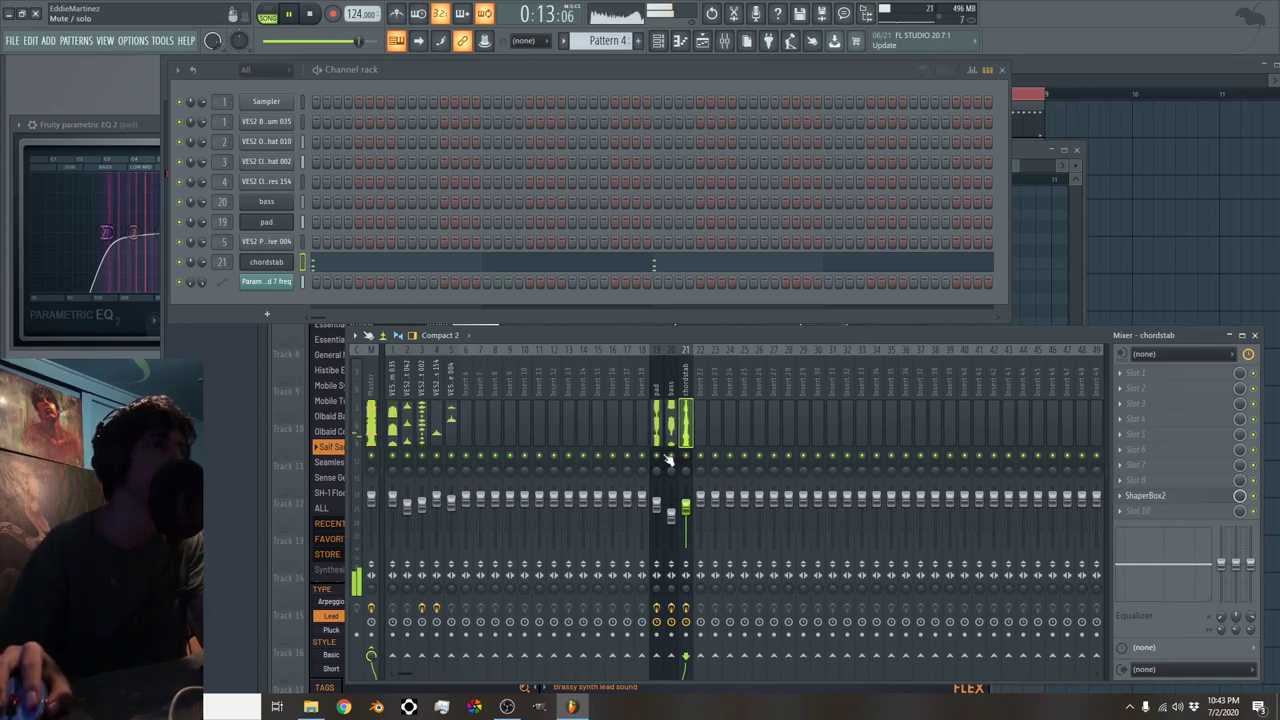
Stop playback and load the saved DELAY mixer track state on Insert 23
{"action": "key", "text": "space"}
{"action": "right_click", "coordinate": [715, 409]}
{"action": "mouse_move", "coordinate": [770, 388]}
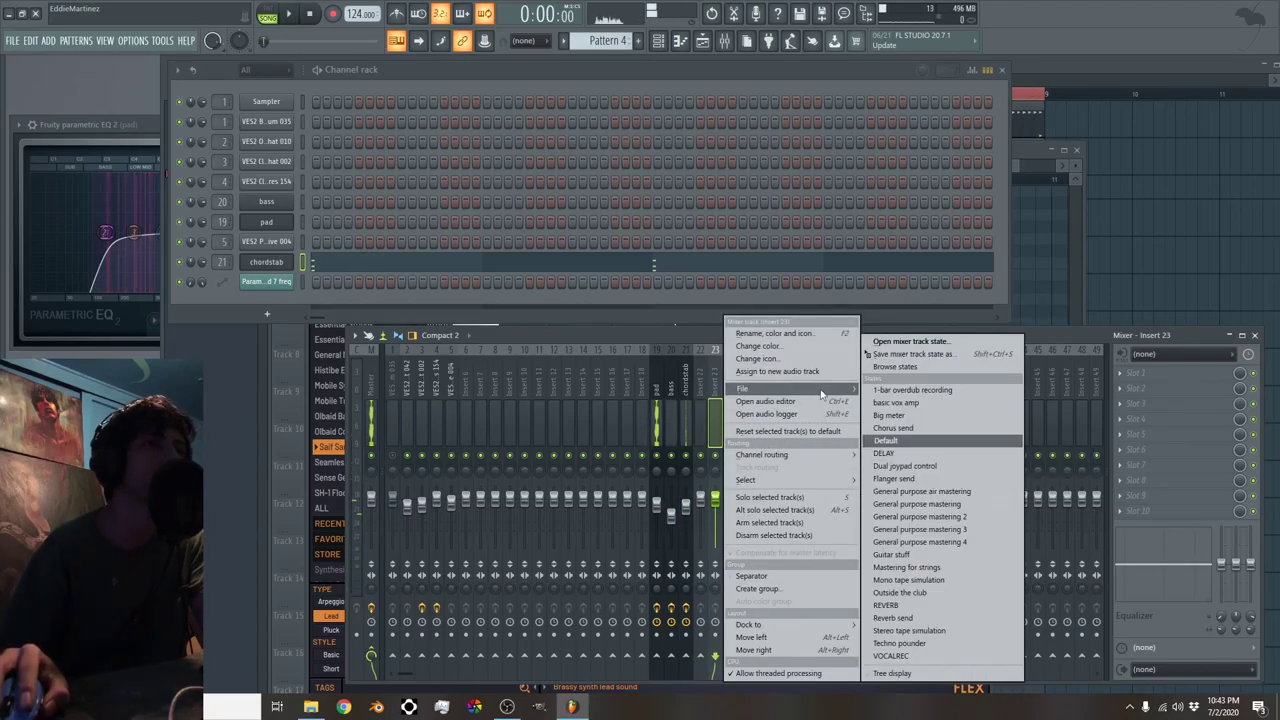
{"action": "left_click", "coordinate": [893, 453]}
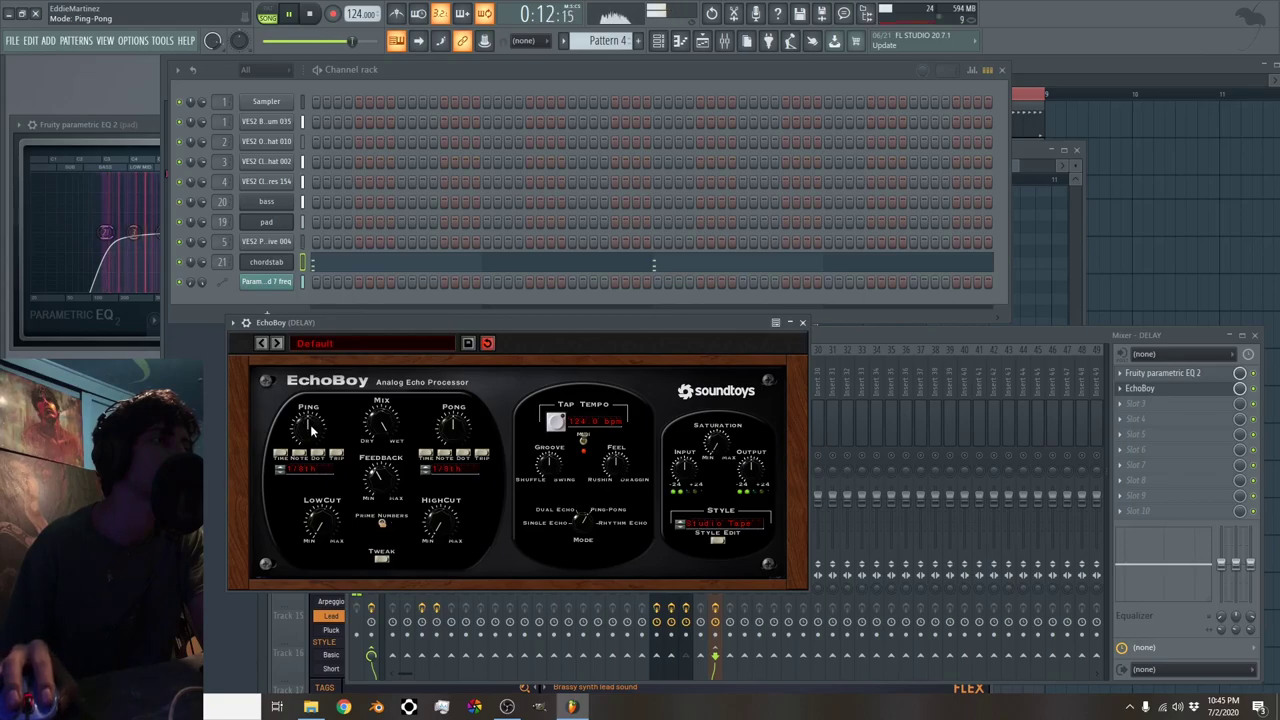
In the DELAY insert's EchoBoy, set the Ping note to 1/16th and the style to AM Radio, and readjust the chordstab insert's fader
{"action": "left_click", "coordinate": [711, 522]}
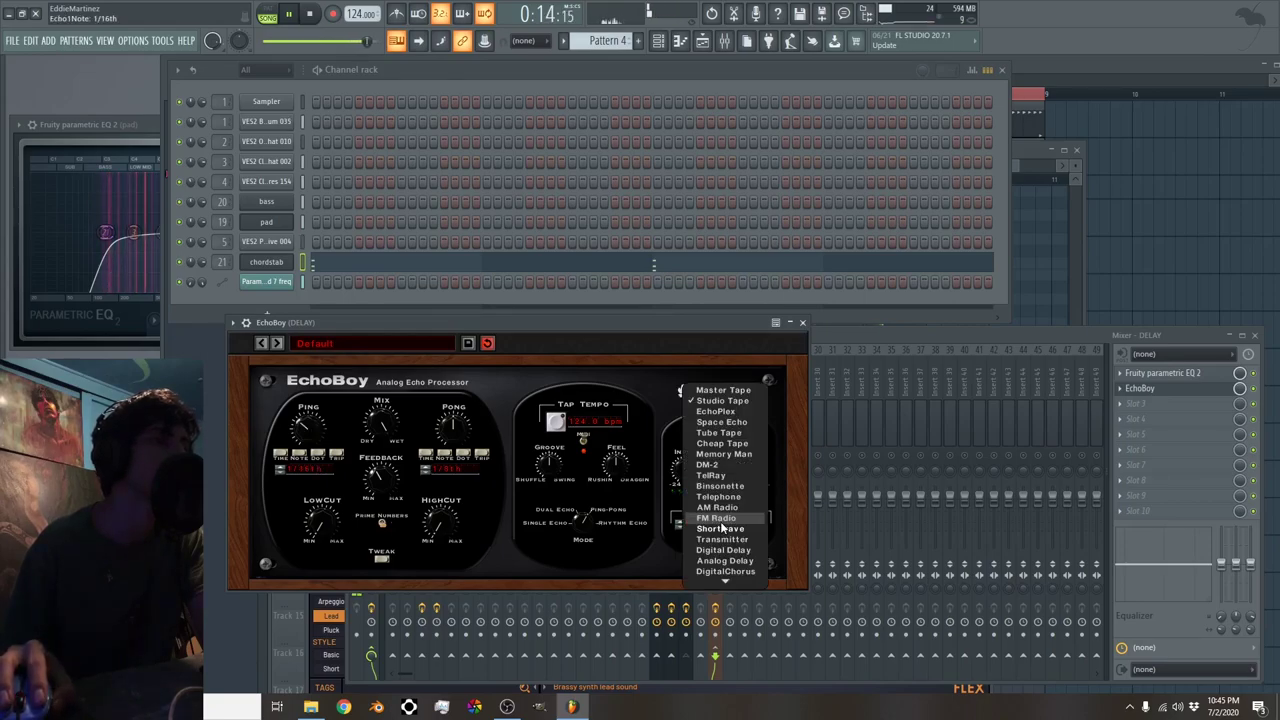
{"action": "left_click", "coordinate": [725, 511]}
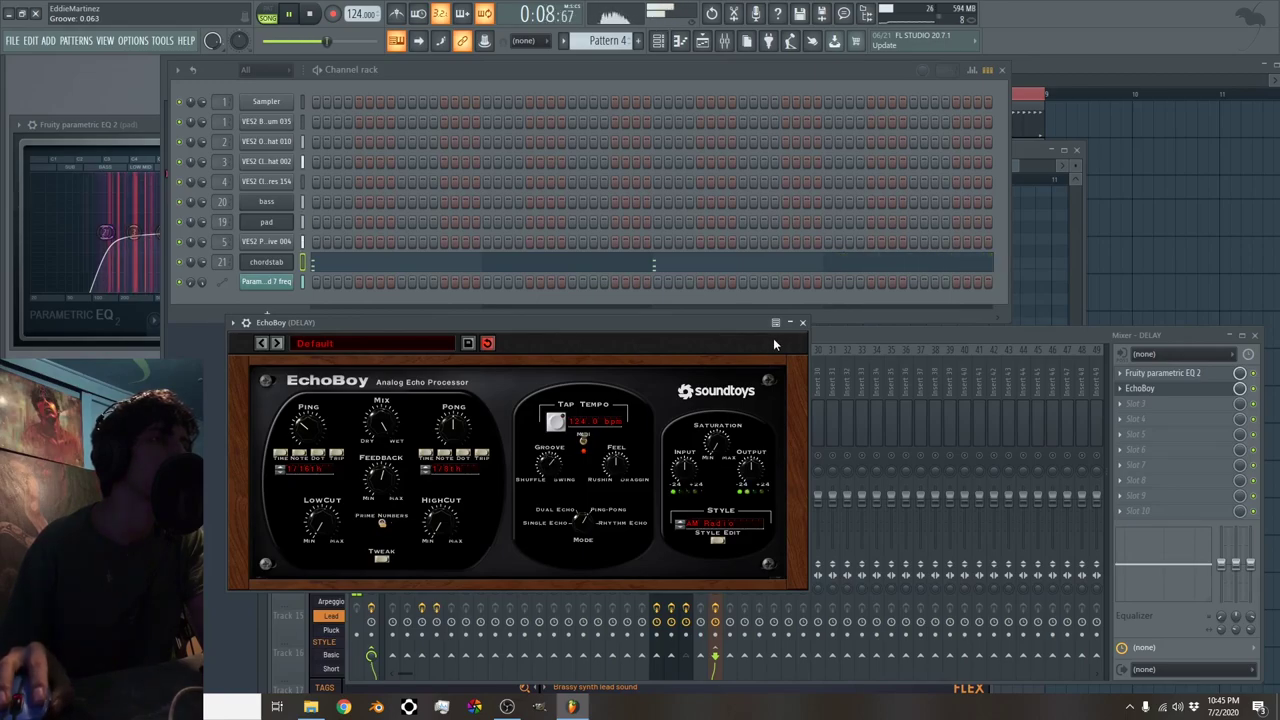
{"action": "left_click", "coordinate": [802, 323]}
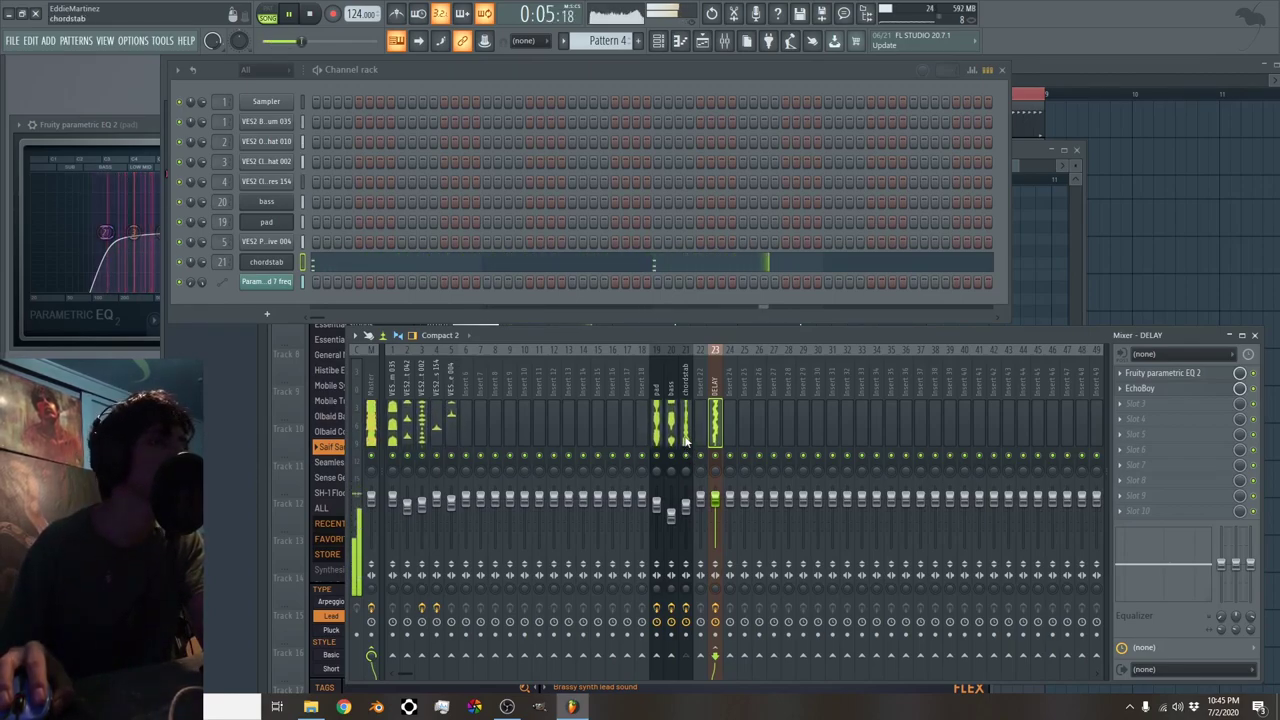
{"action": "left_click", "coordinate": [690, 506]}
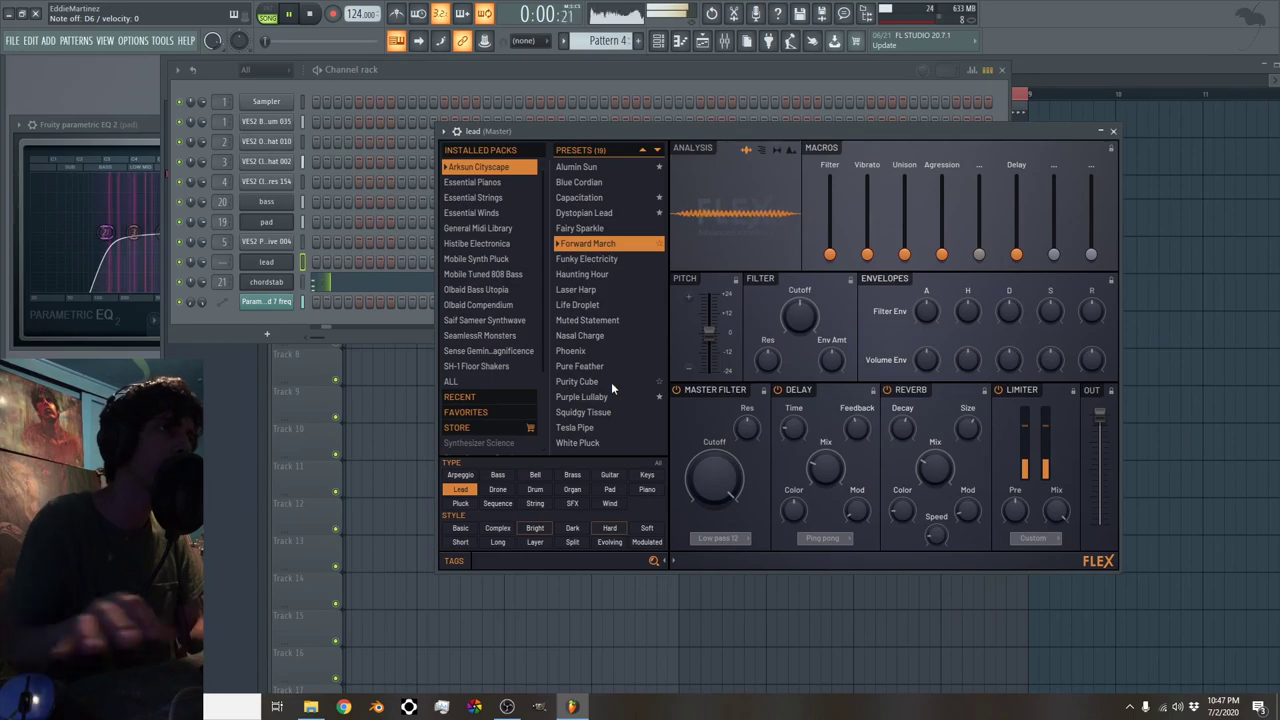
Audition the Arksun Cityscape lead presets in FLEX, from Purity Cube through White Pluck and Dystopian Lead, and load Capacitation
{"action": "left_click", "coordinate": [611, 382]}
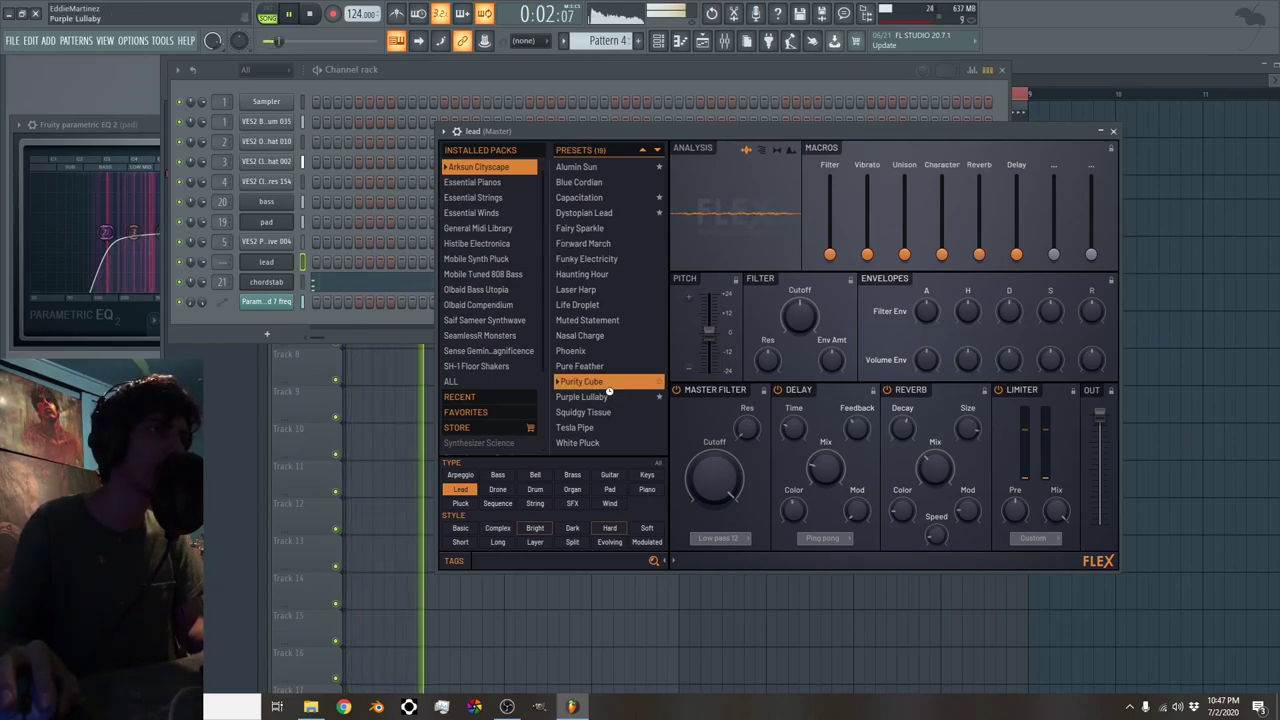
{"action": "left_click", "coordinate": [611, 397]}
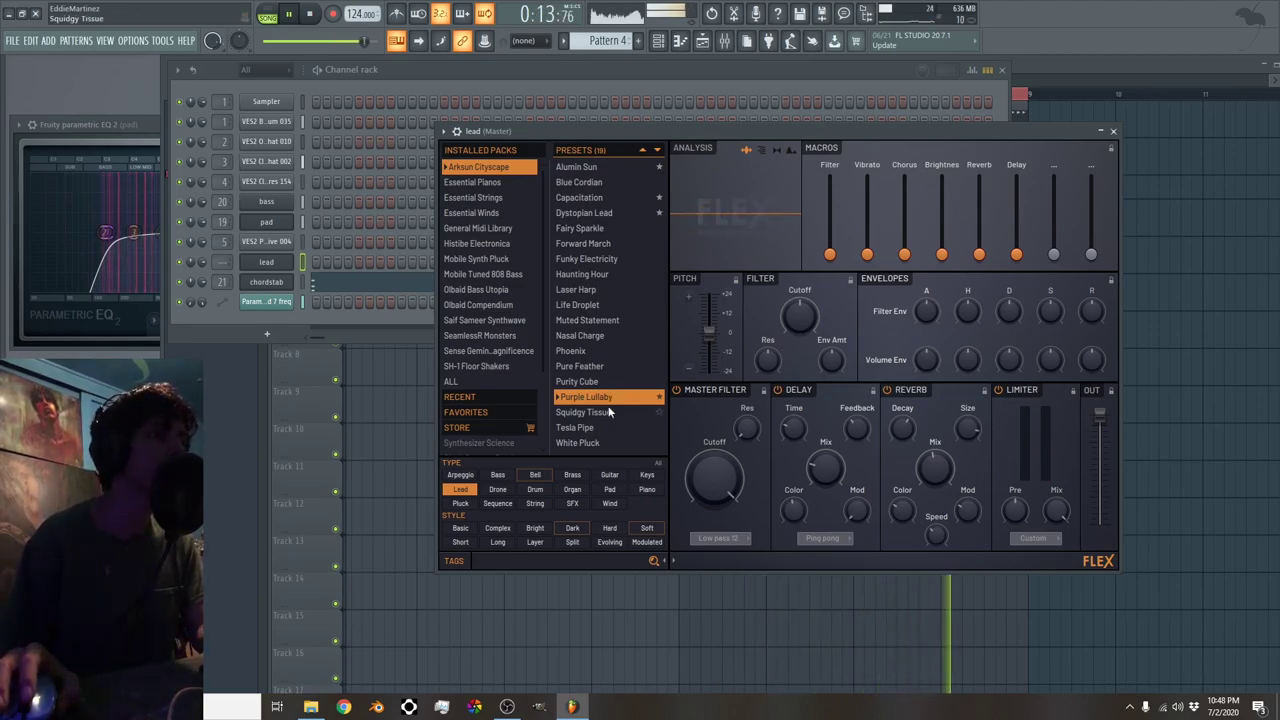
{"action": "left_click", "coordinate": [610, 427]}
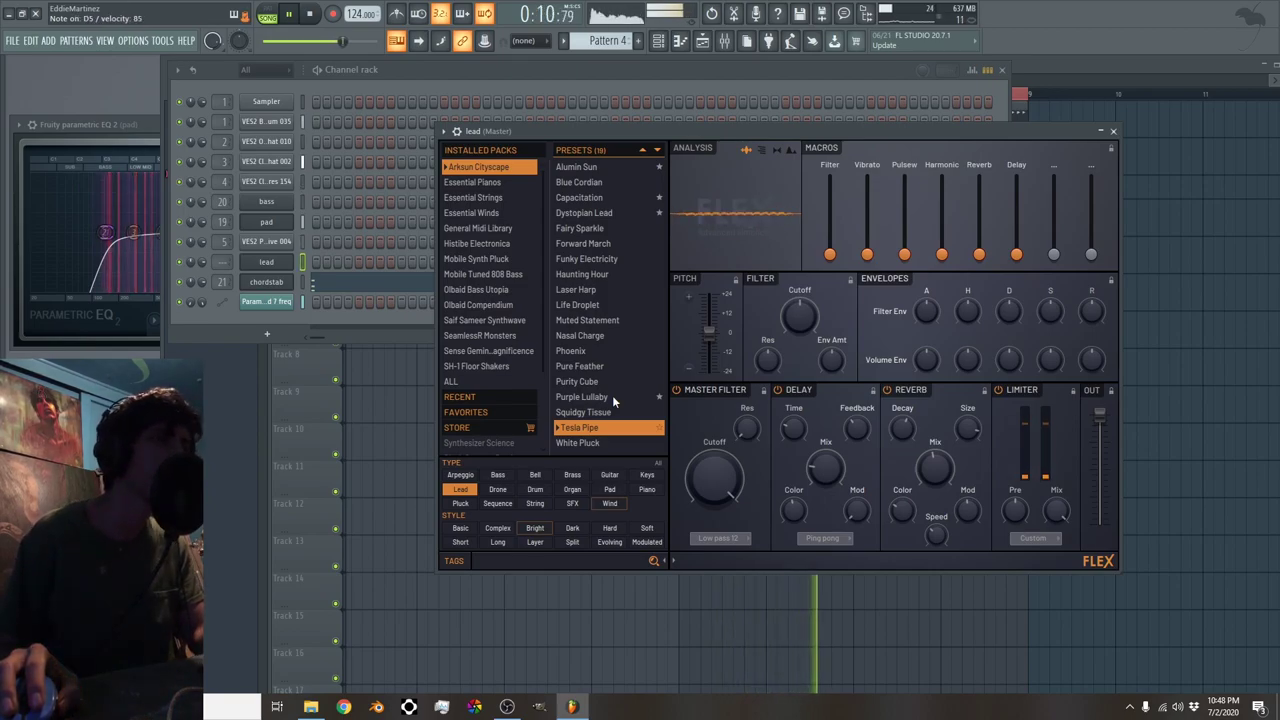
{"action": "left_click", "coordinate": [595, 442]}
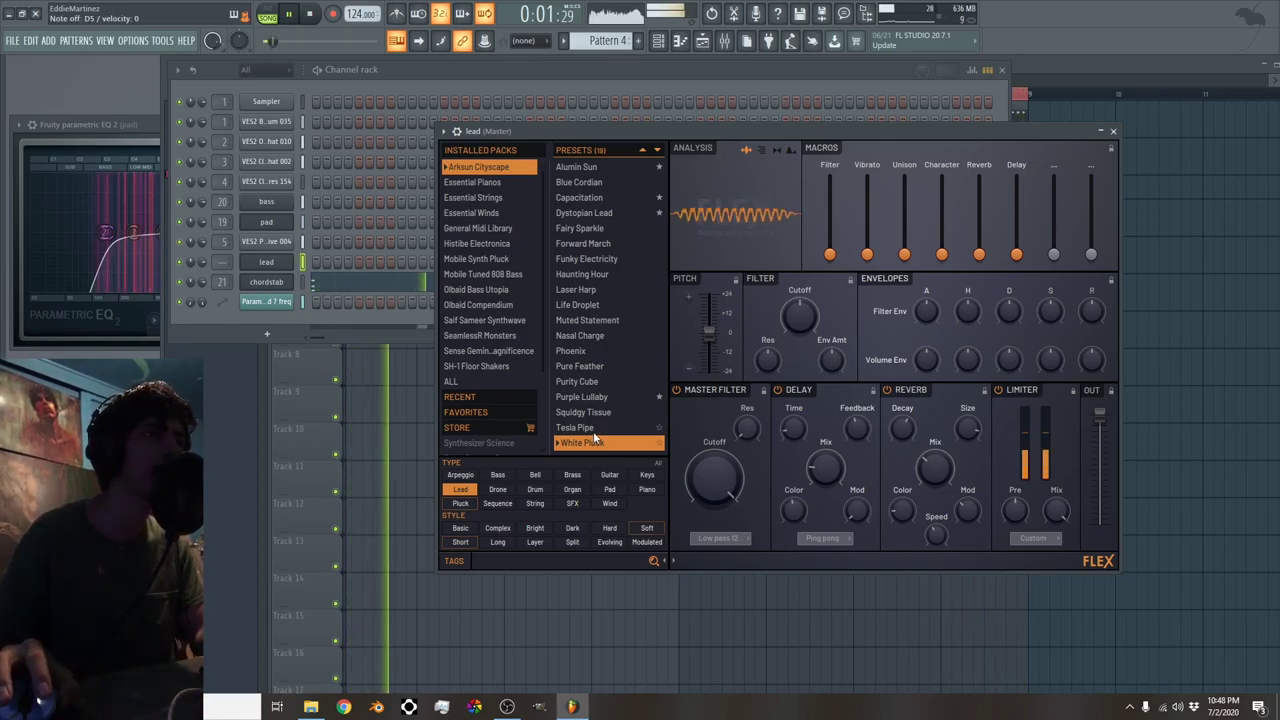
{"action": "left_click", "coordinate": [607, 350]}
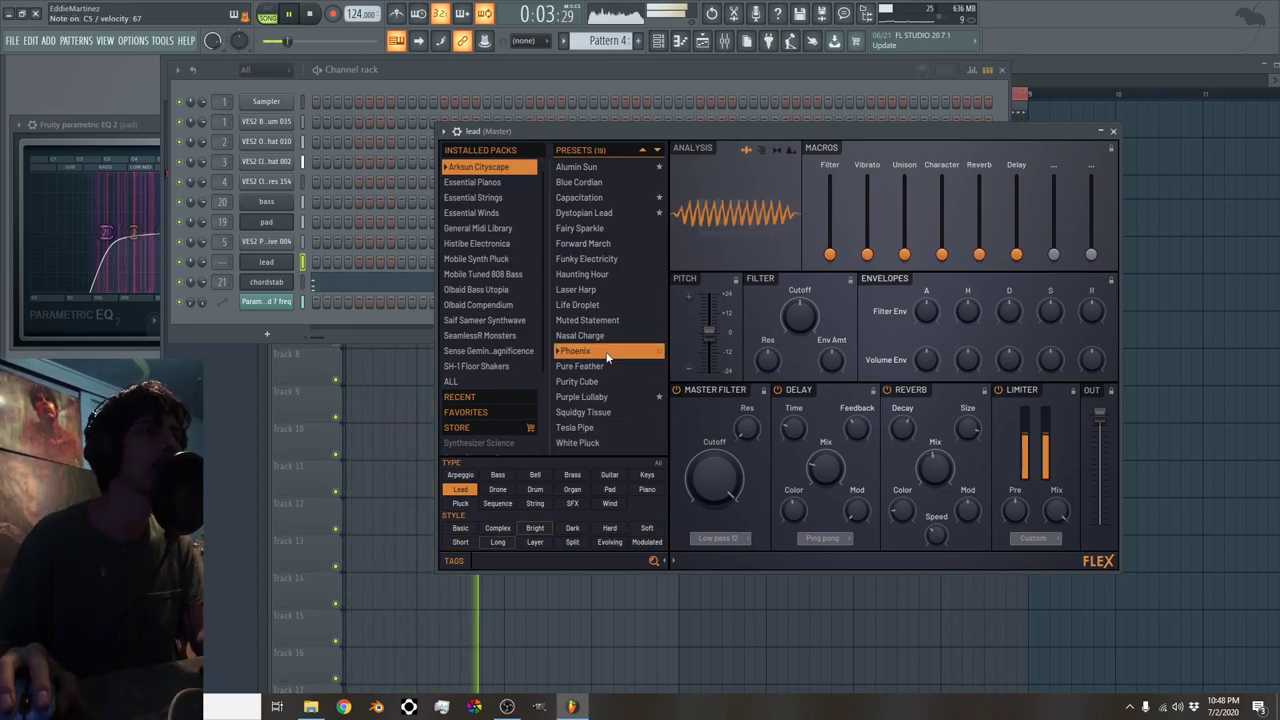
{"action": "left_click", "coordinate": [592, 258]}
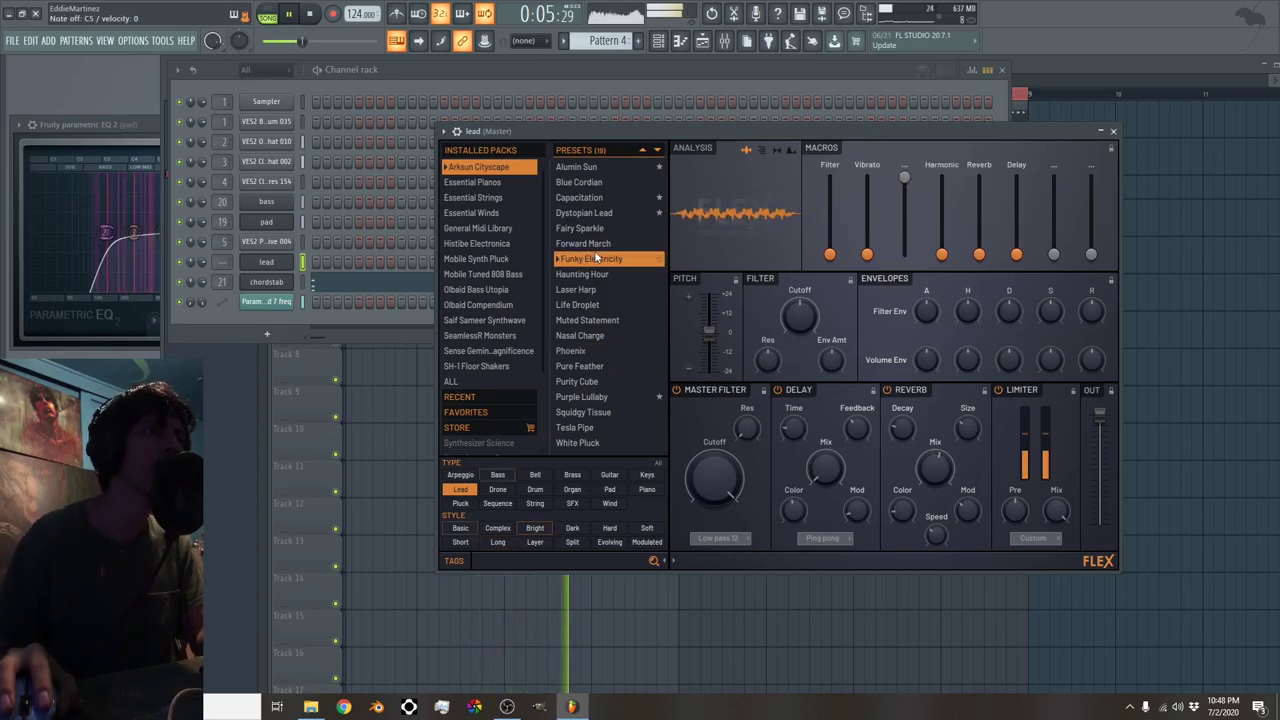
{"action": "left_click", "coordinate": [594, 228]}
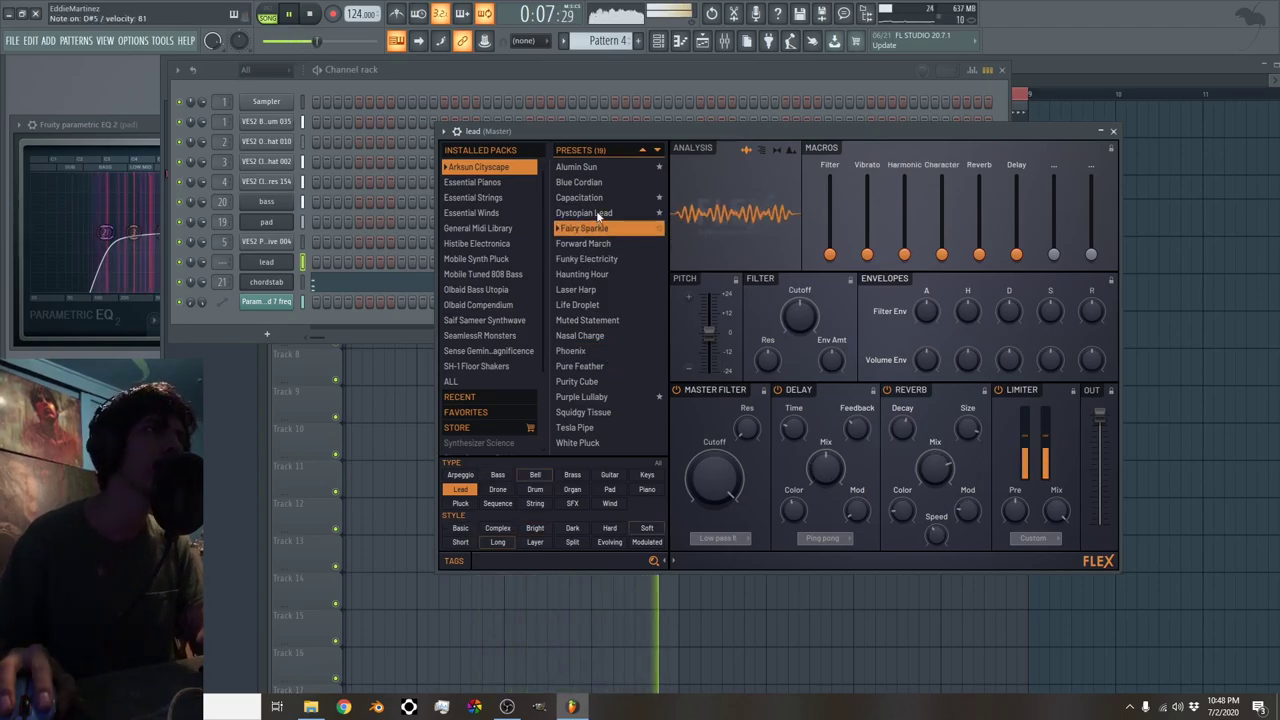
{"action": "left_click", "coordinate": [598, 213]}
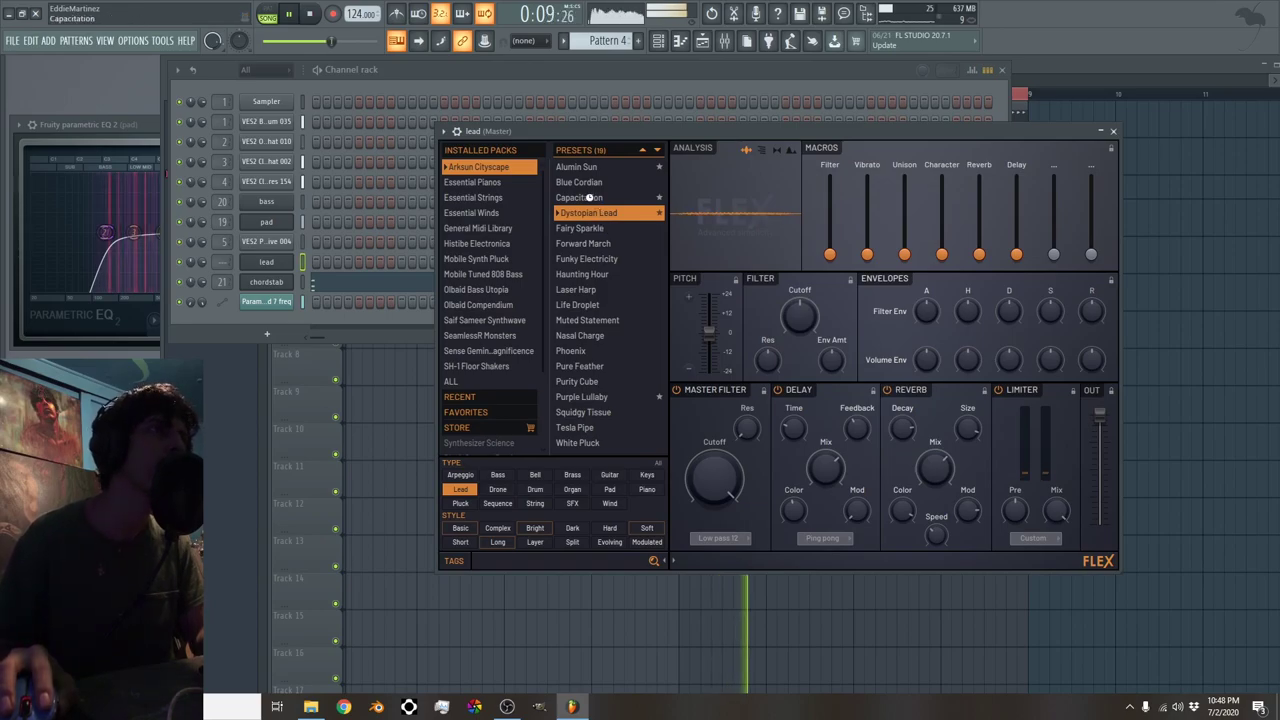
{"action": "left_click", "coordinate": [589, 197]}
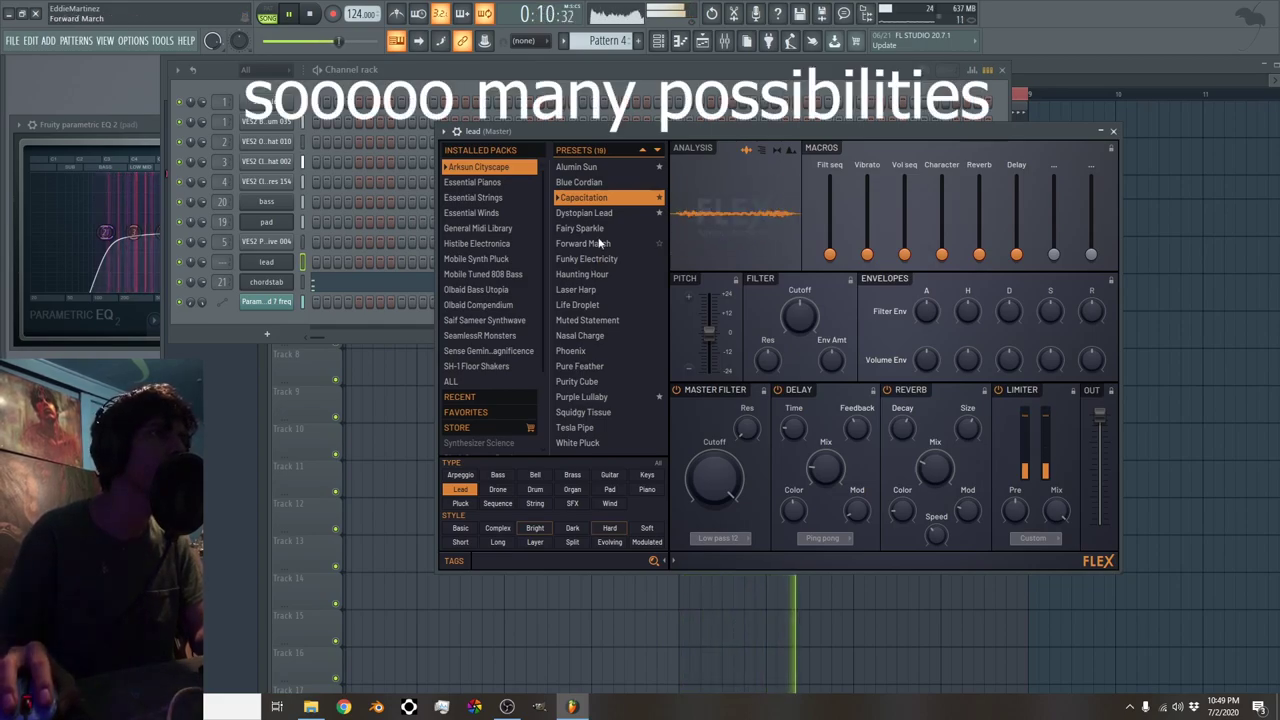
Raise the lead's Filt seq macro to maximum and adjust its Vibrato, Vol seq, Character and Delay macros to partial levels
{"action": "left_click_drag", "start_coordinate": [829, 254], "coordinate": [829, 179]}
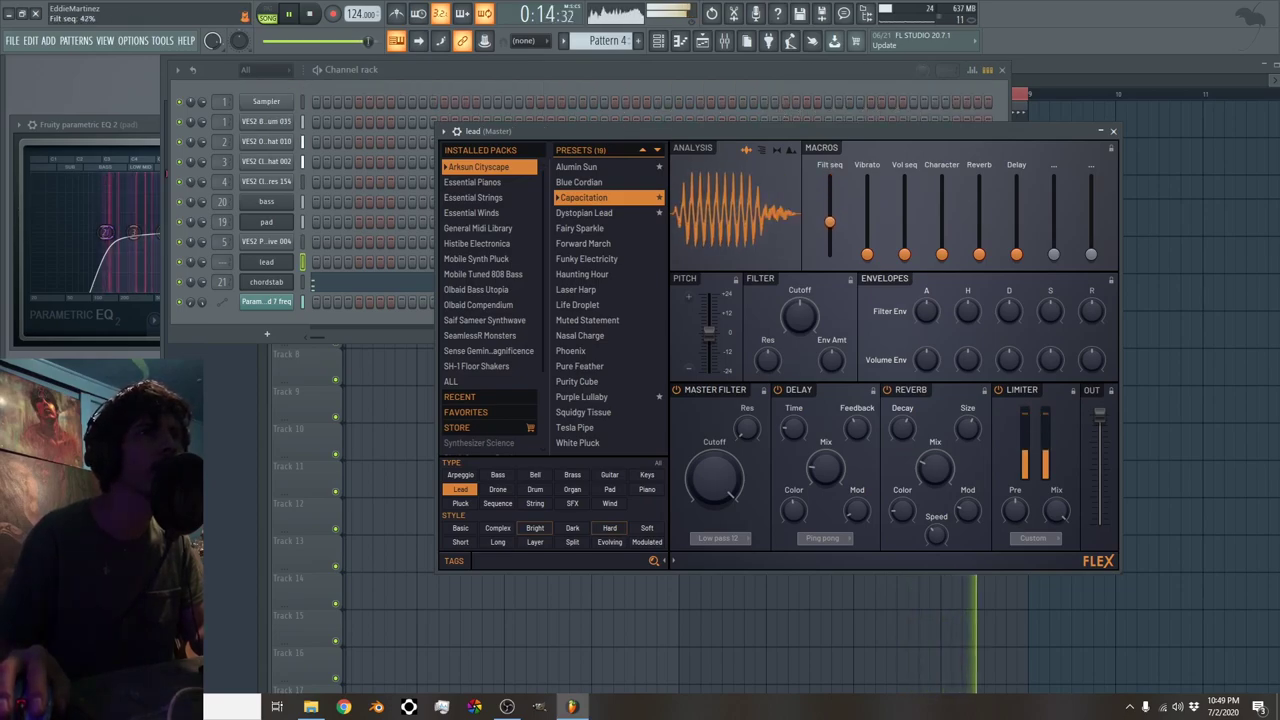
{"action": "left_click_drag", "start_coordinate": [867, 254], "coordinate": [867, 201]}
{"action": "left_click_drag", "start_coordinate": [904, 254], "coordinate": [904, 216]}
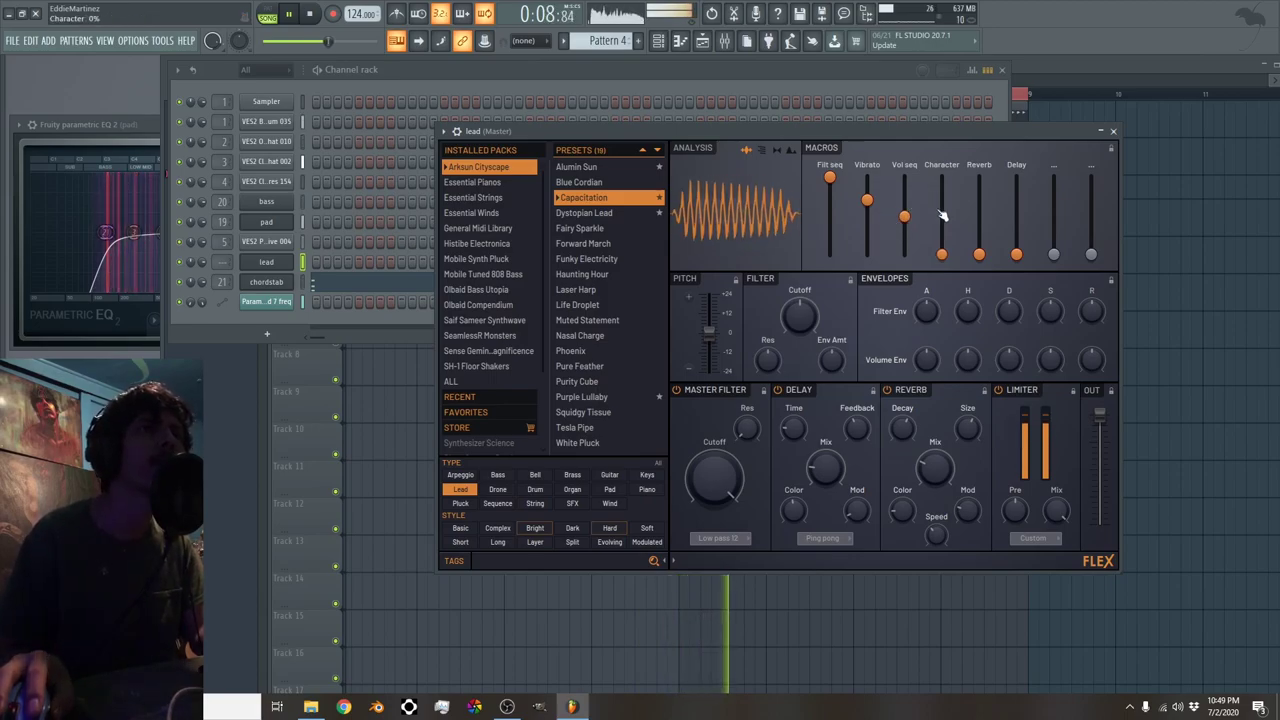
{"action": "mouse_move", "coordinate": [904, 218]}
{"action": "left_mouse_down"}
{"action": "mouse_move", "coordinate": [904, 252]}
{"action": "mouse_move", "coordinate": [904, 220]}
{"action": "left_mouse_up"}
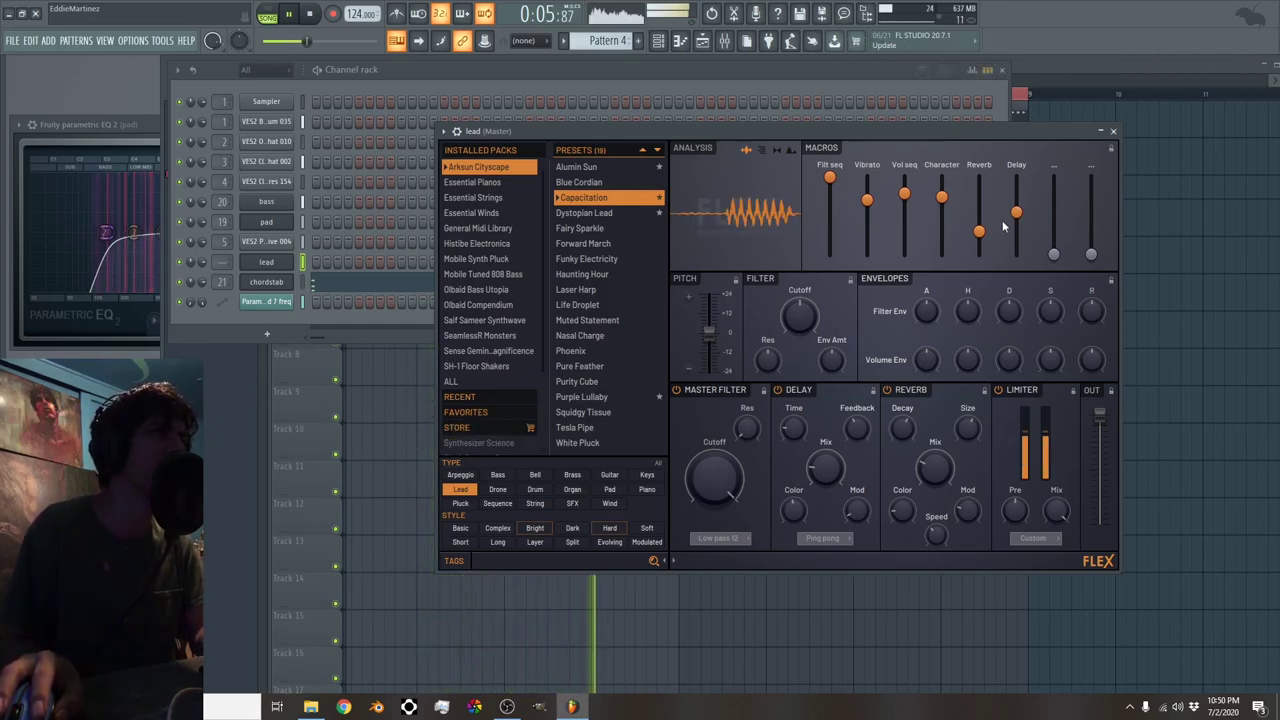
{"action": "left_click_drag", "start_coordinate": [1020, 218], "coordinate": [1015, 196]}
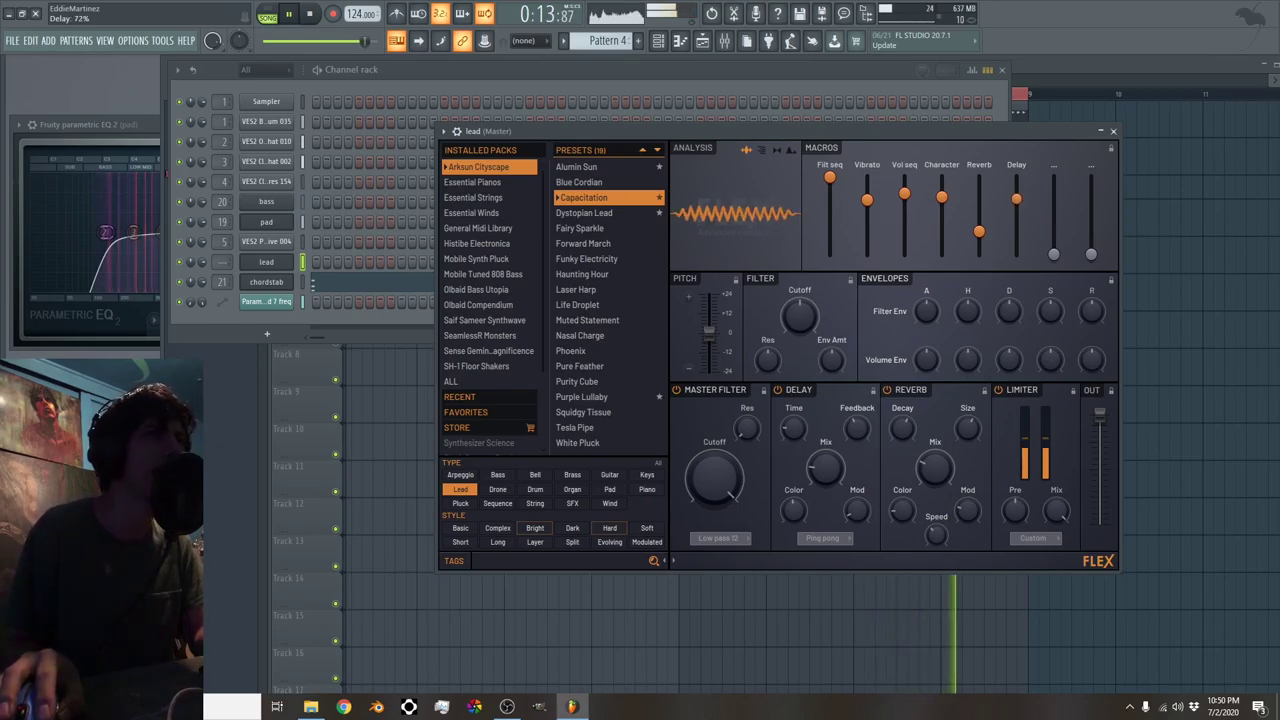
{"action": "left_click_drag", "start_coordinate": [941, 203], "coordinate": [941, 210]}
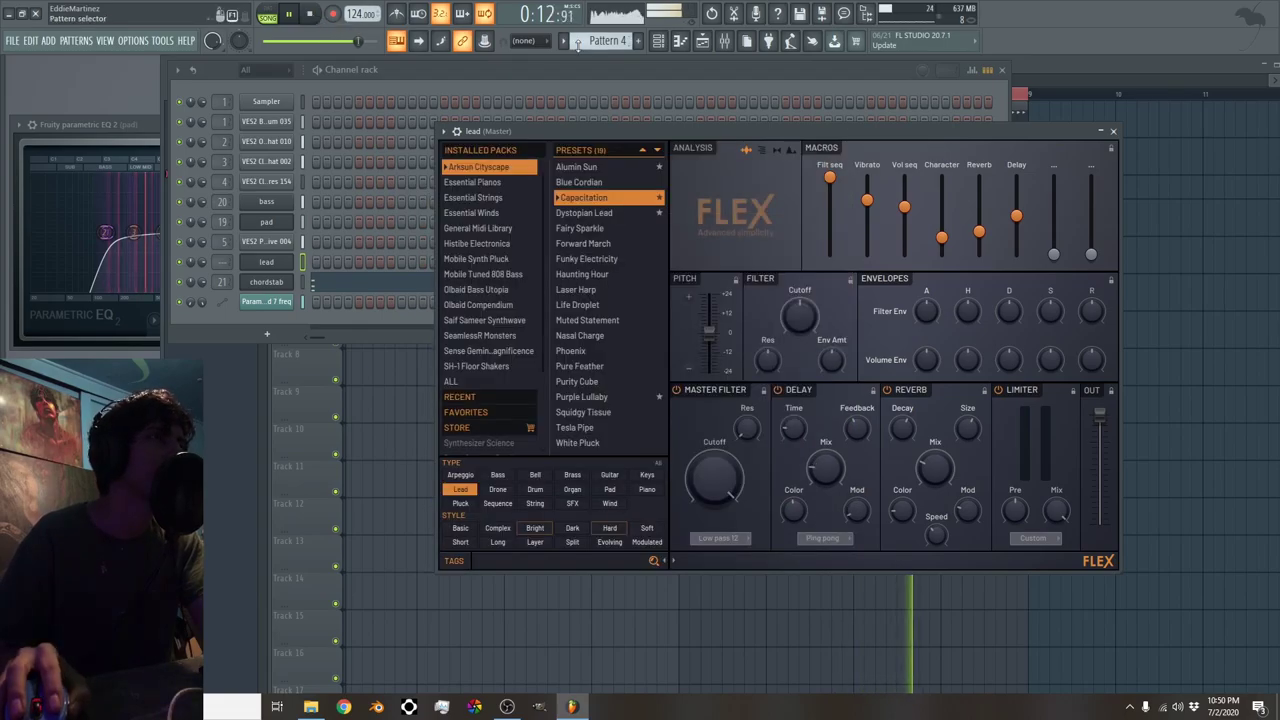
Create Pattern 5 and place its clip at the start of Track 6 in the playlist
{"action": "left_click", "coordinate": [702, 42]}
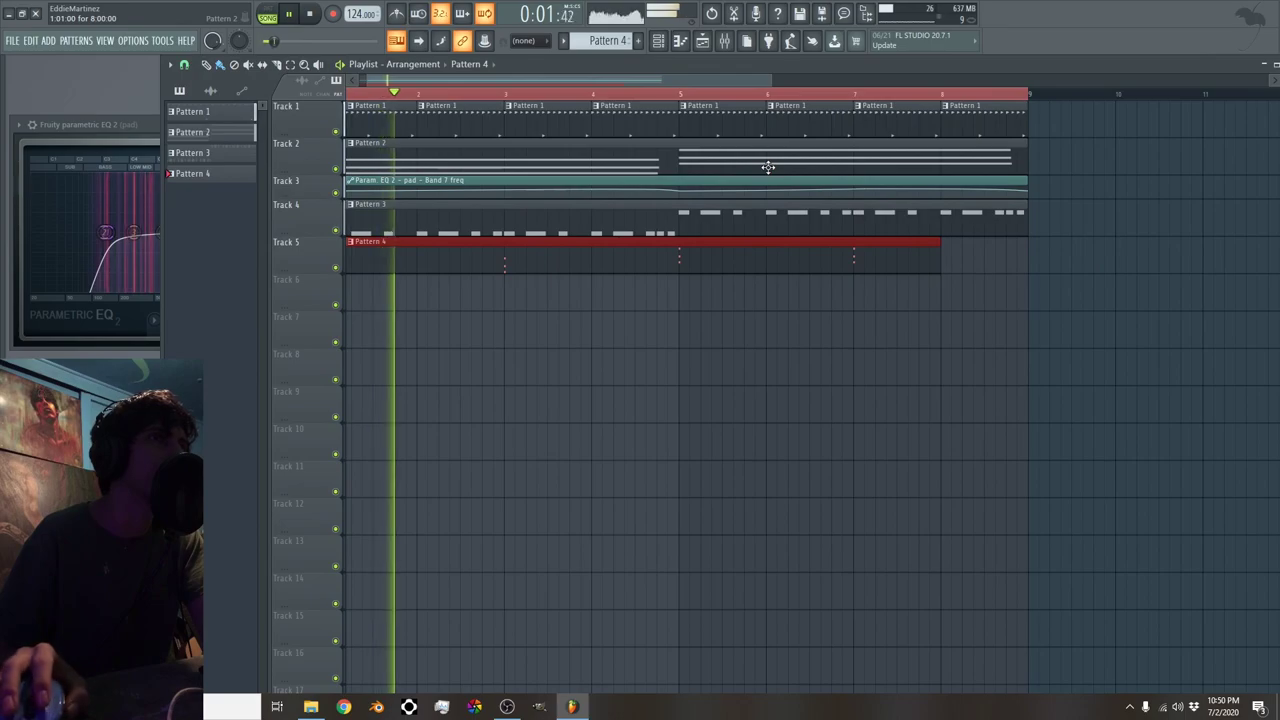
{"action": "key", "text": "F4"}
{"action": "left_click", "coordinate": [374, 293]}
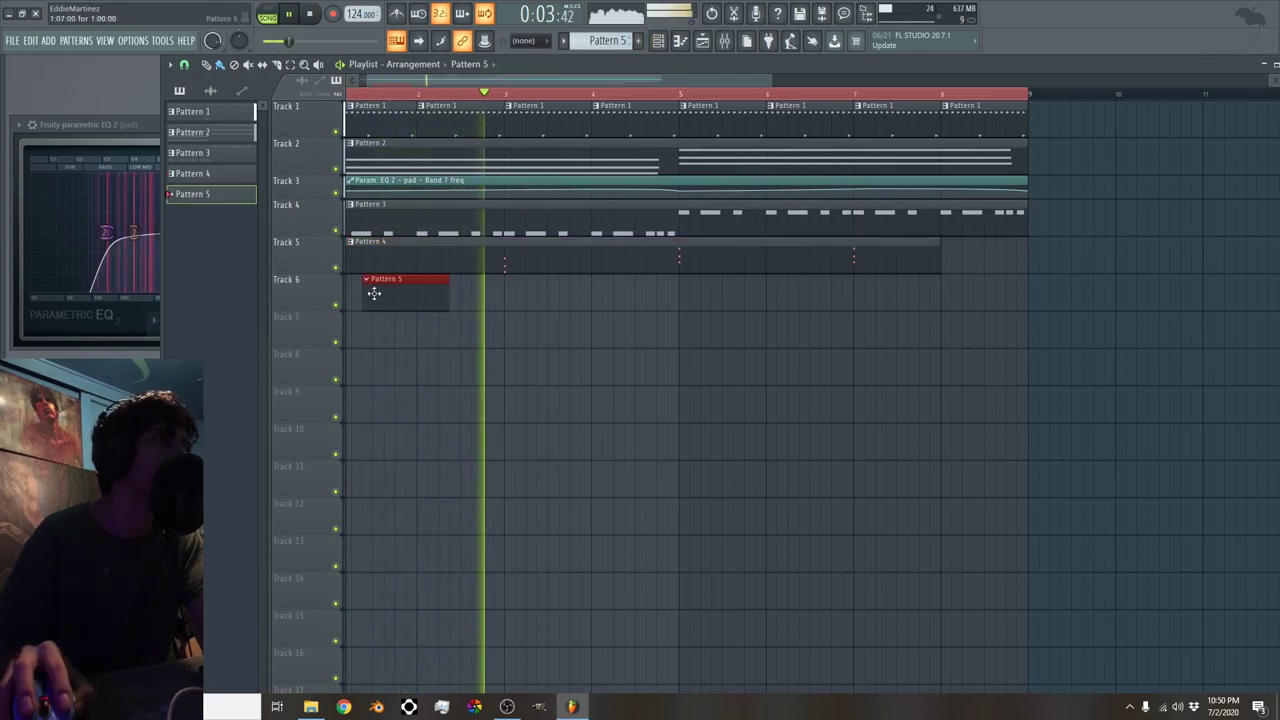
{"action": "left_click_drag", "start_coordinate": [374, 293], "coordinate": [360, 293]}
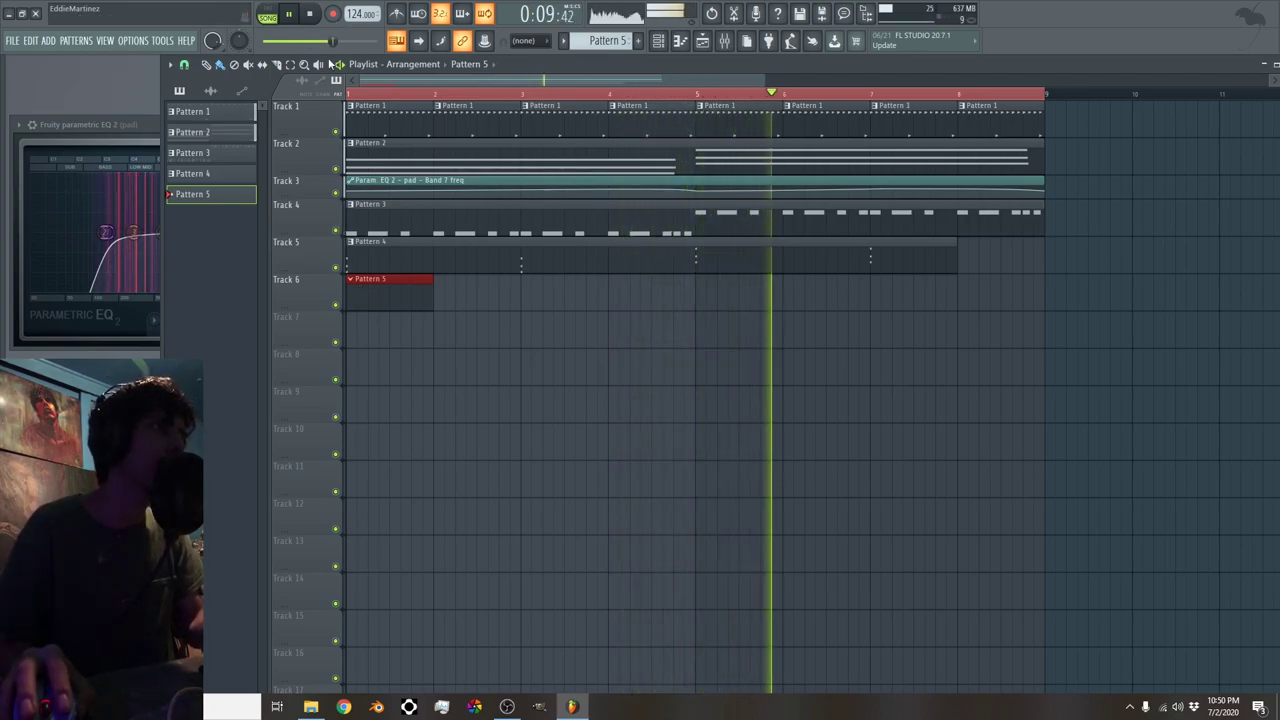
Reopen the lead's FLEX, readjust its Vol seq macro and record the lead notes into Pattern 5
{"action": "left_click", "coordinate": [678, 42]}
{"action": "left_click", "coordinate": [266, 262]}
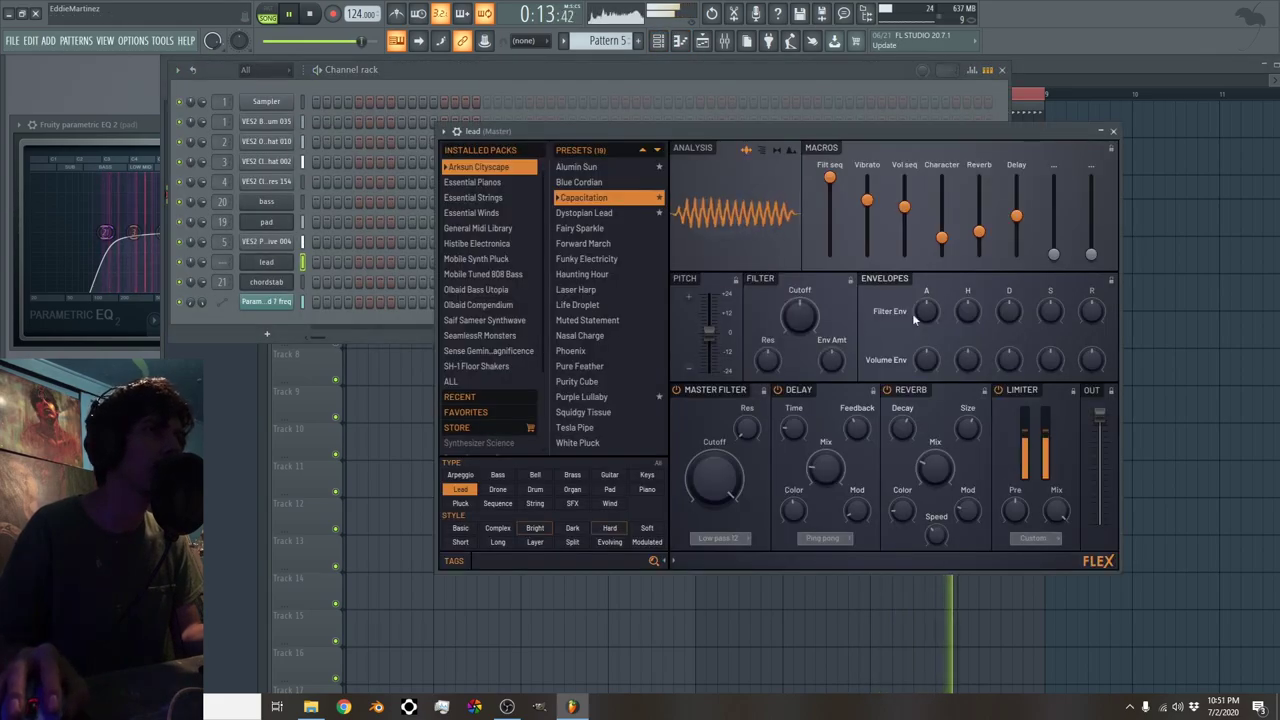
{"action": "left_click_drag", "start_coordinate": [904, 207], "coordinate": [904, 224]}
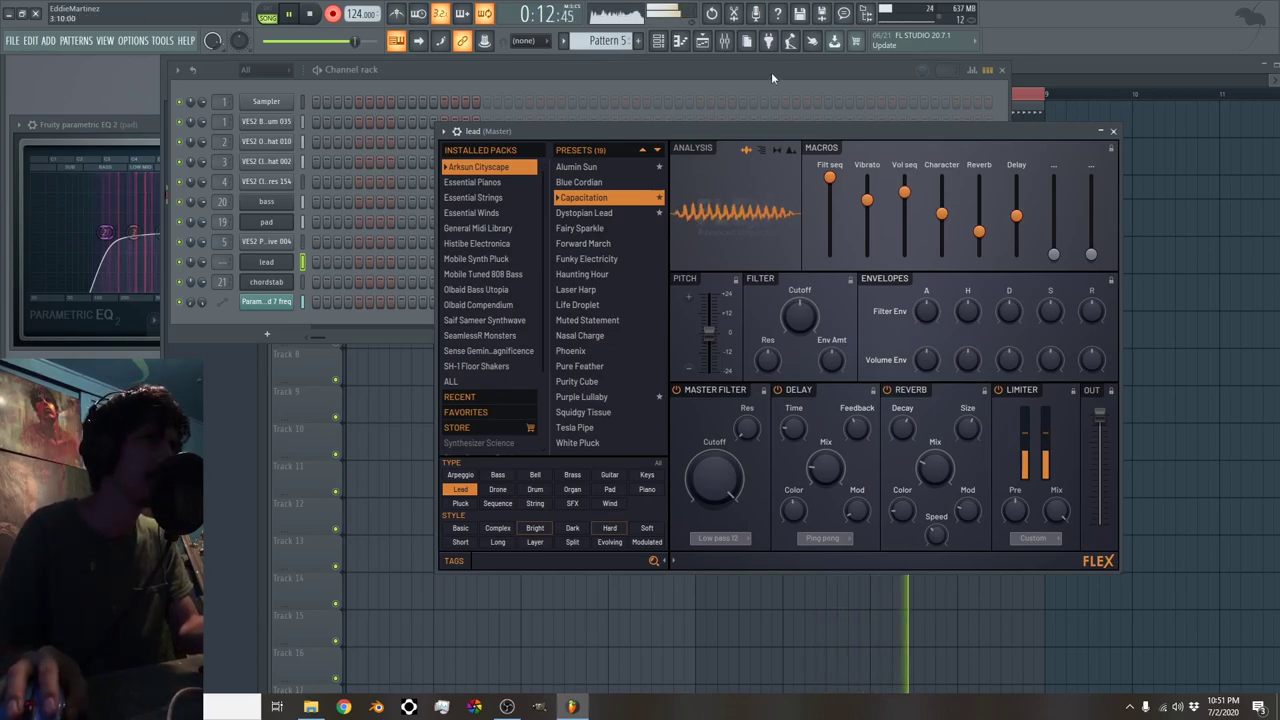
{"action": "left_click", "coordinate": [609, 73]}
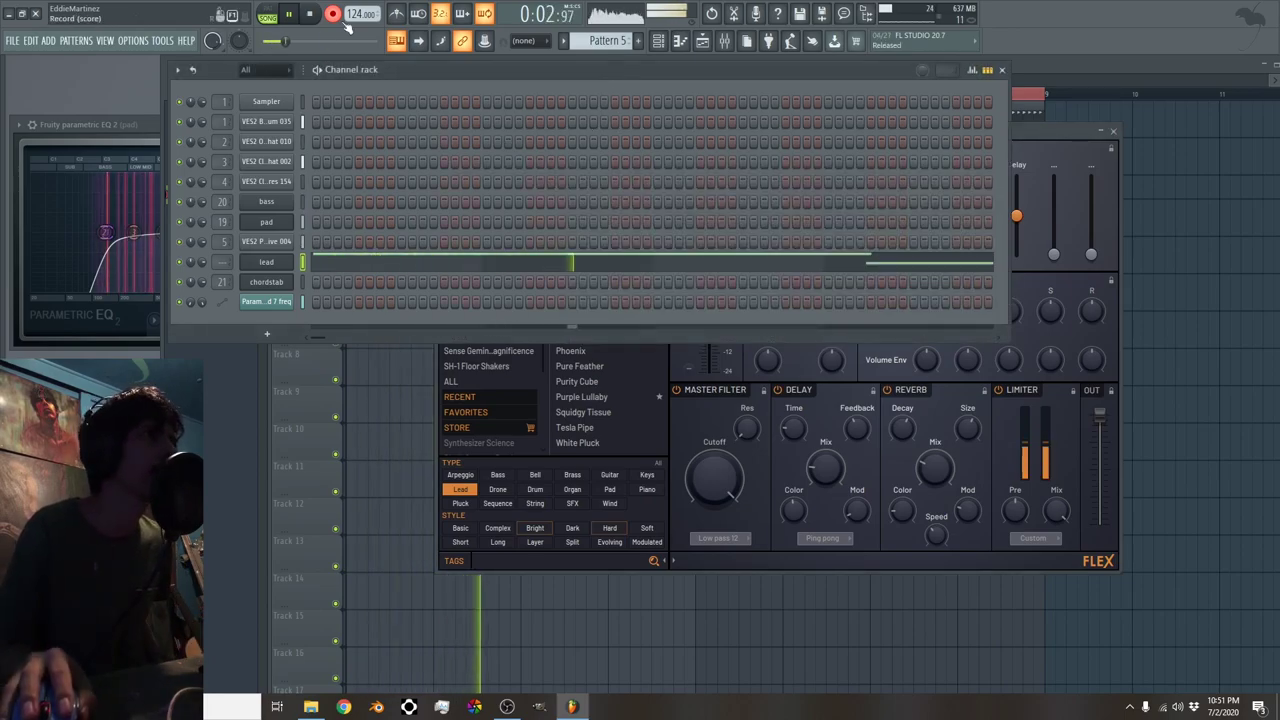
In the lead's piano roll, shorten the last recorded note so that it ends at the start of bar 9
{"action": "left_click", "coordinate": [702, 42]}
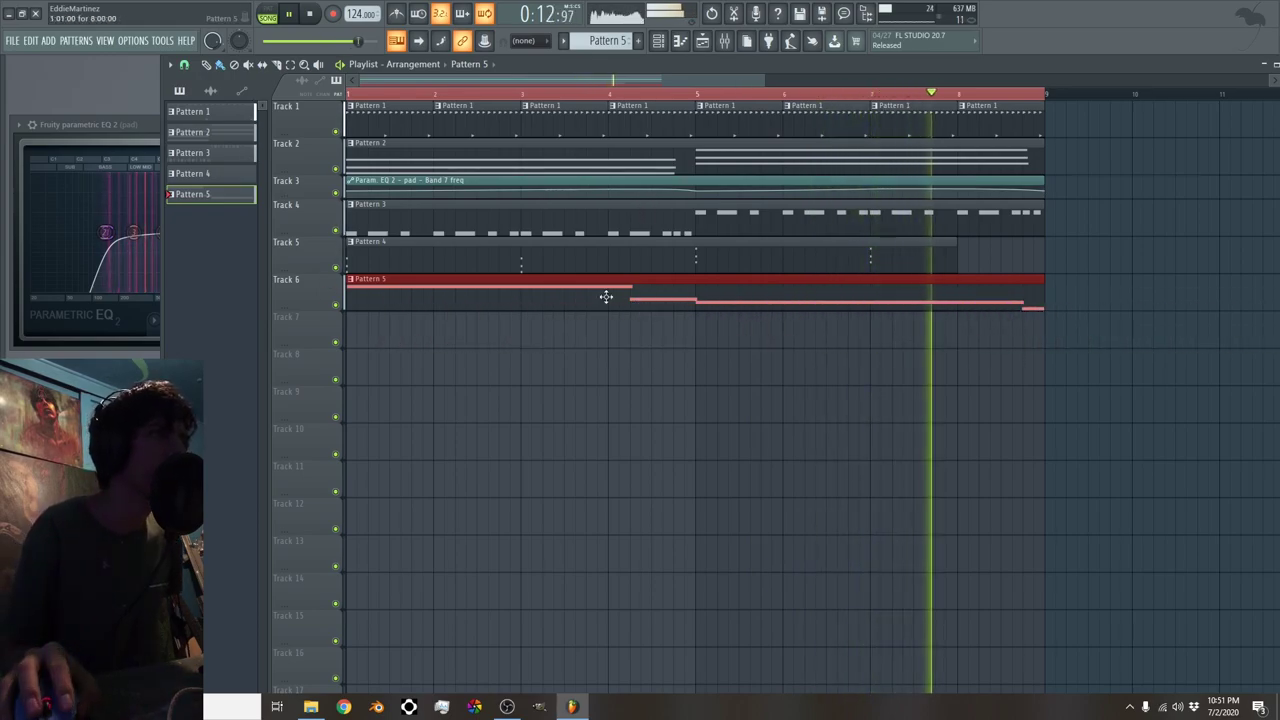
{"action": "left_click", "coordinate": [725, 40]}
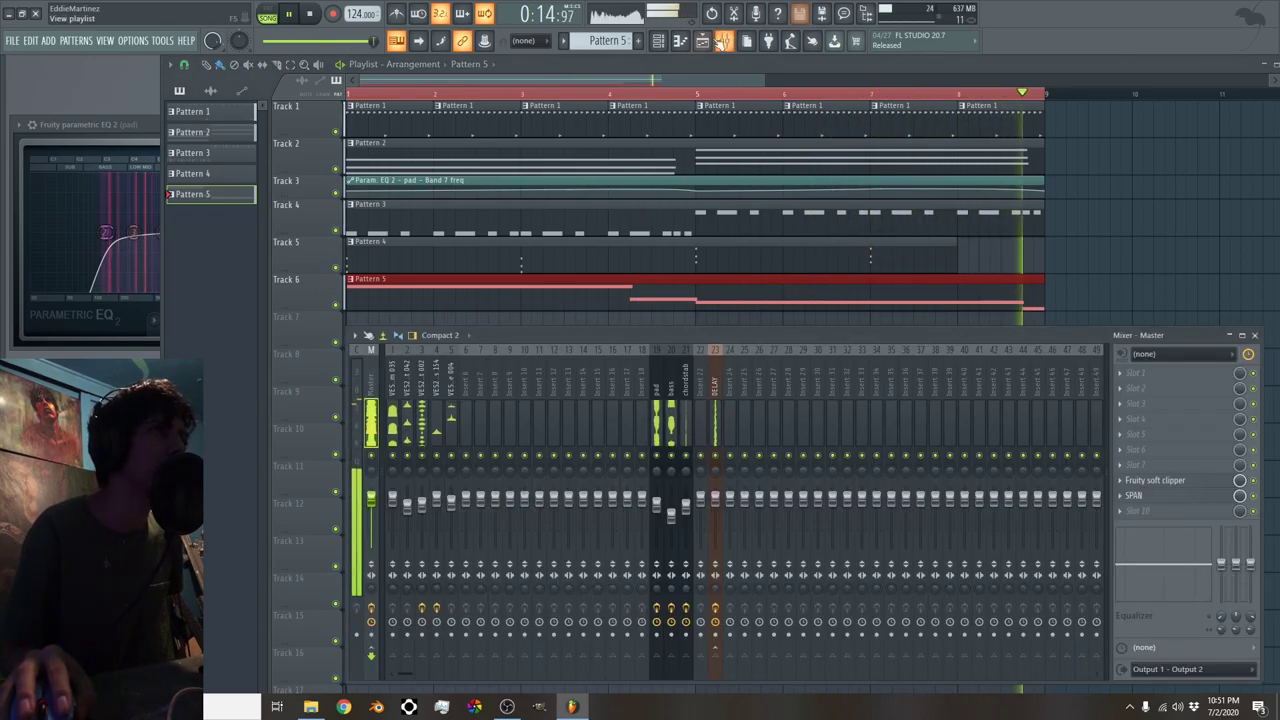
{"action": "left_click", "coordinate": [680, 40]}
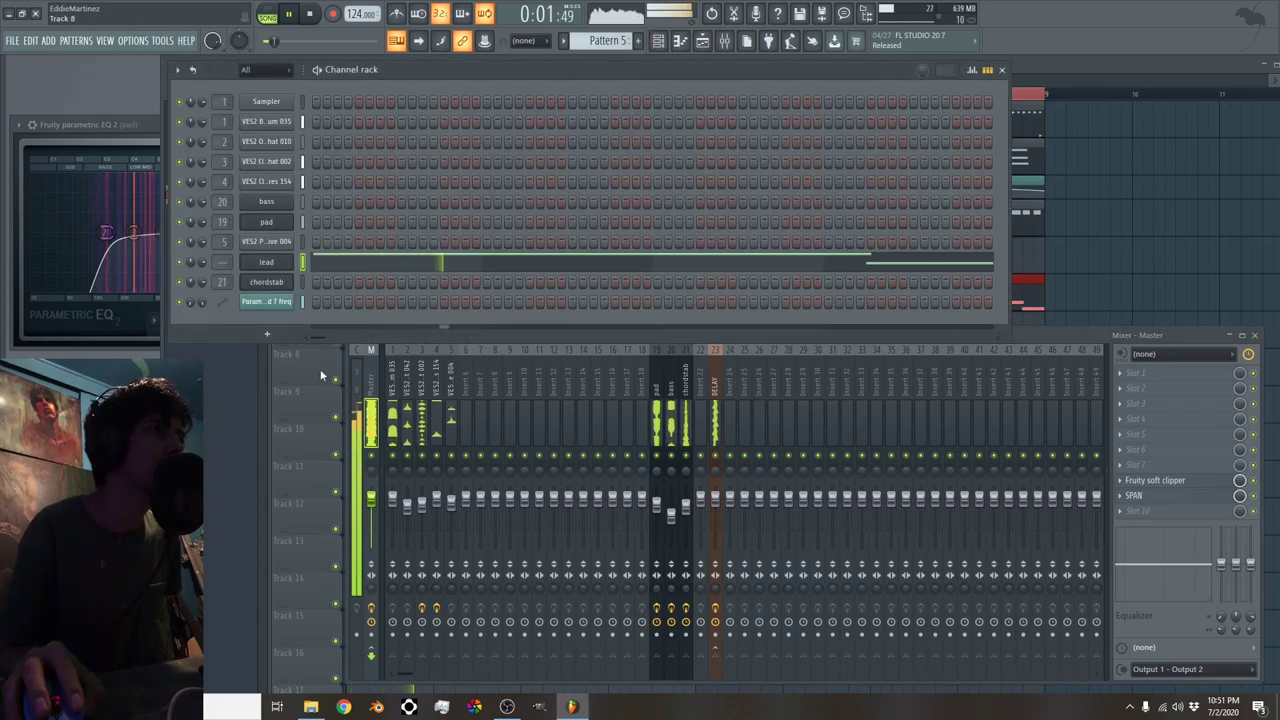
{"action": "left_click", "coordinate": [663, 220]}
{"action": "key", "text": "F7"}
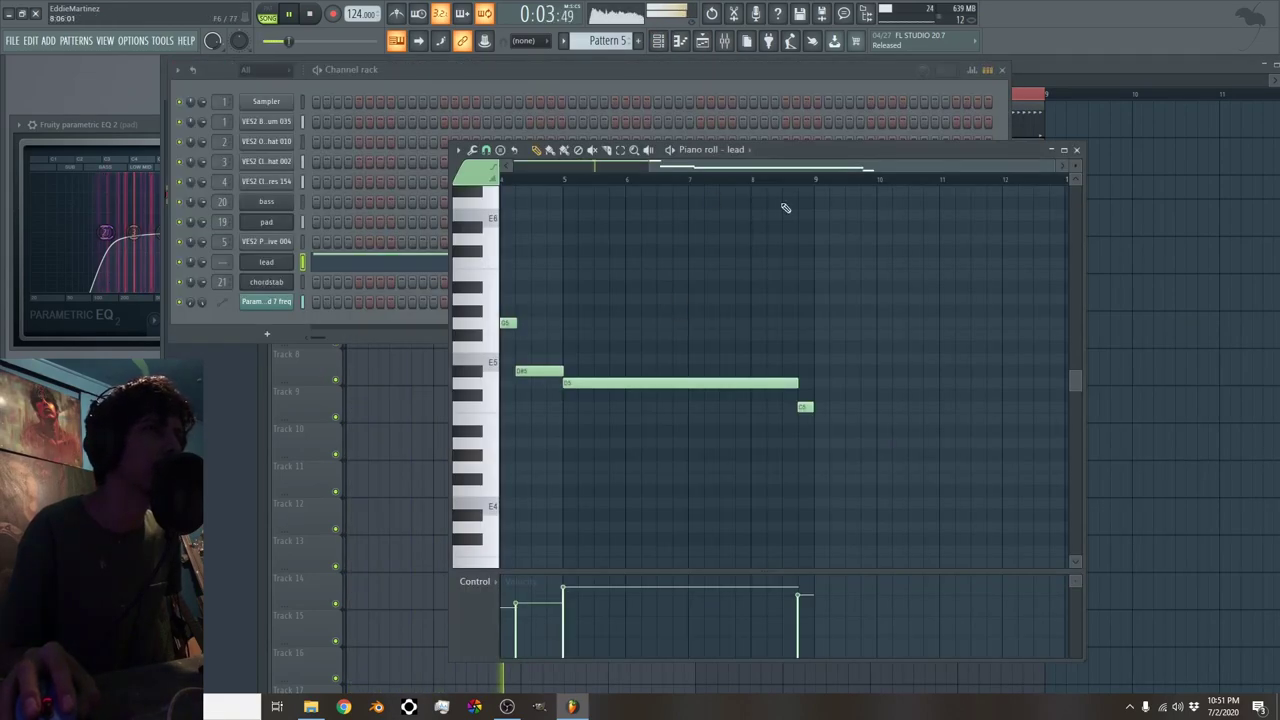
{"action": "left_click_drag", "start_coordinate": [815, 172], "coordinate": [861, 180]}
{"action": "scroll", "coordinate": [645, 172], "scroll_direction": "up", "scroll_amount": 3}
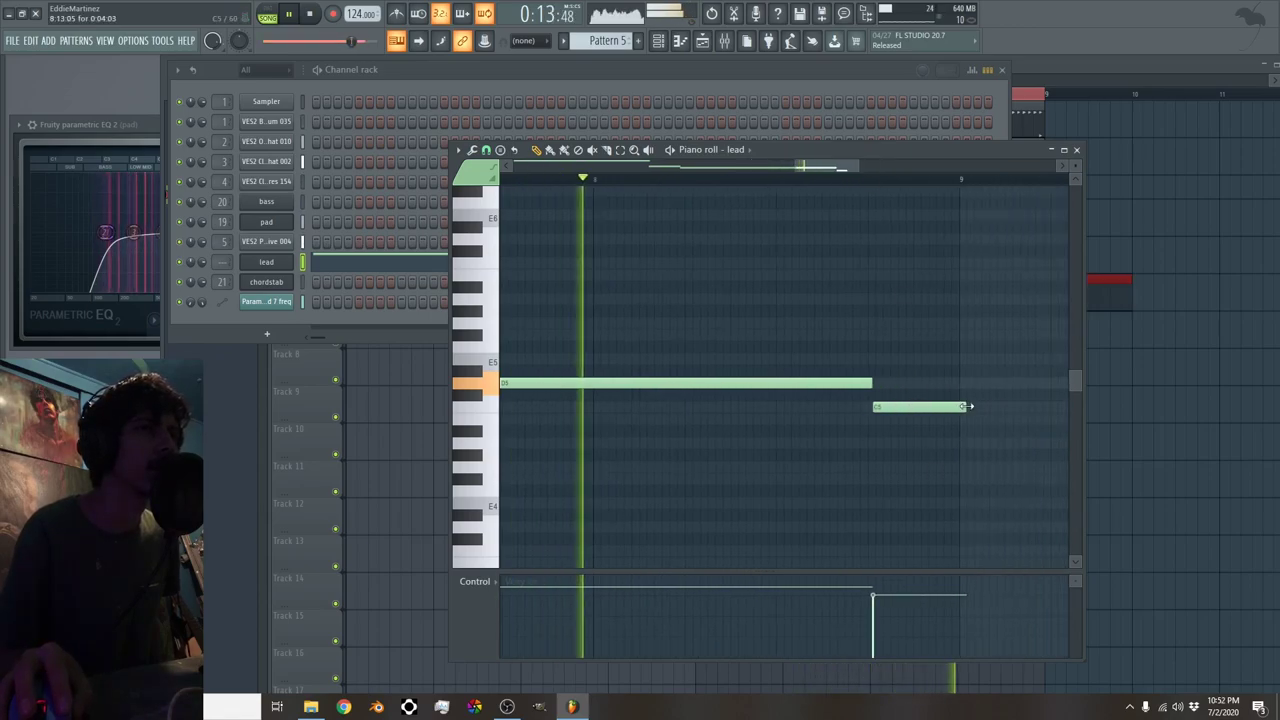
{"action": "left_click_drag", "start_coordinate": [966, 406], "coordinate": [959, 407]}
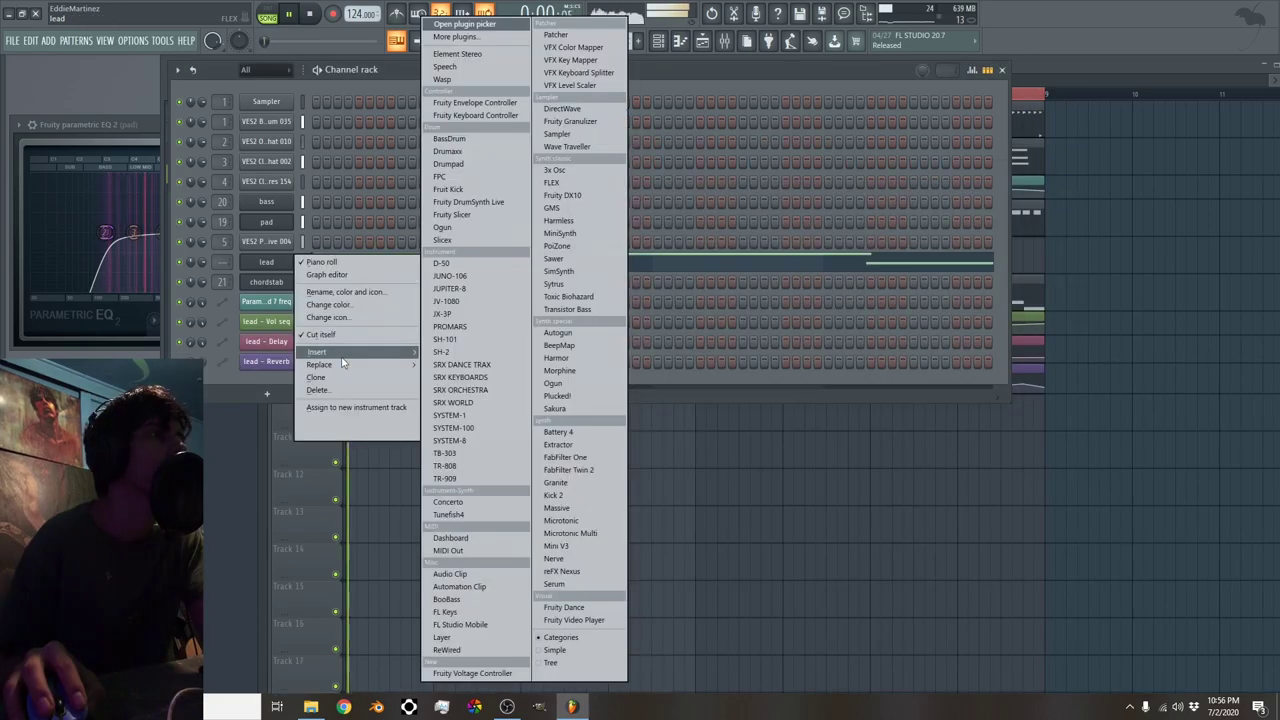
Route the lead channel to mixer Insert 24
{"action": "left_click", "coordinate": [285, 377]}
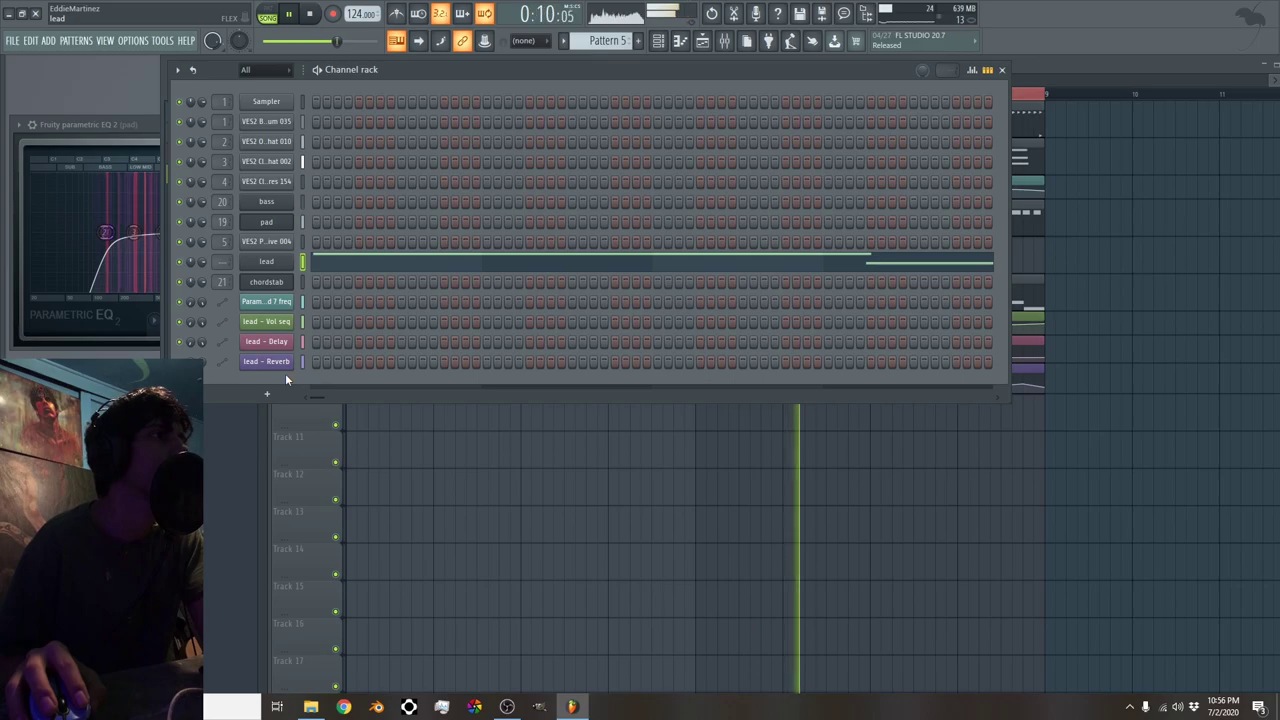
{"action": "left_click", "coordinate": [730, 42]}
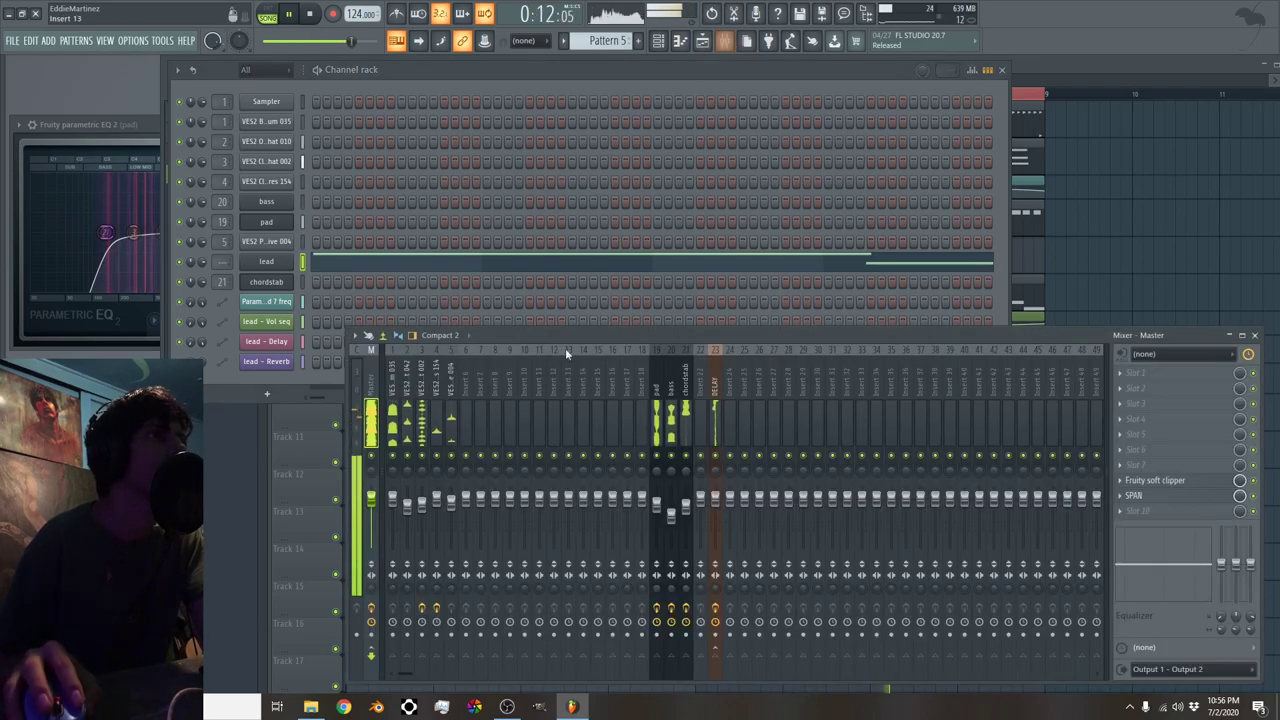
{"action": "right_click", "coordinate": [730, 412]}
{"action": "mouse_move", "coordinate": [790, 455]}
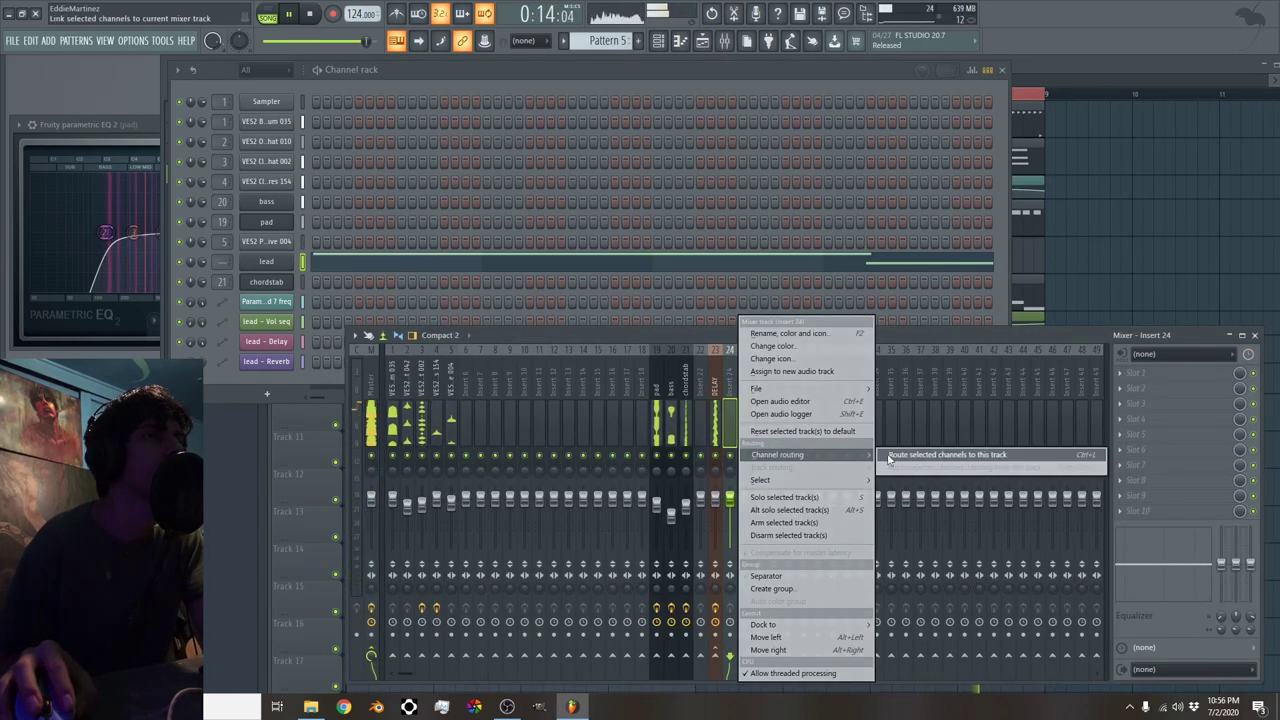
{"action": "left_click", "coordinate": [900, 455]}
Load ShaperBox2 in slot 9 of the lead insert, add VolumeShaper for light sidechaining, adjust its mix and close it
{"action": "left_click", "coordinate": [1185, 497]}
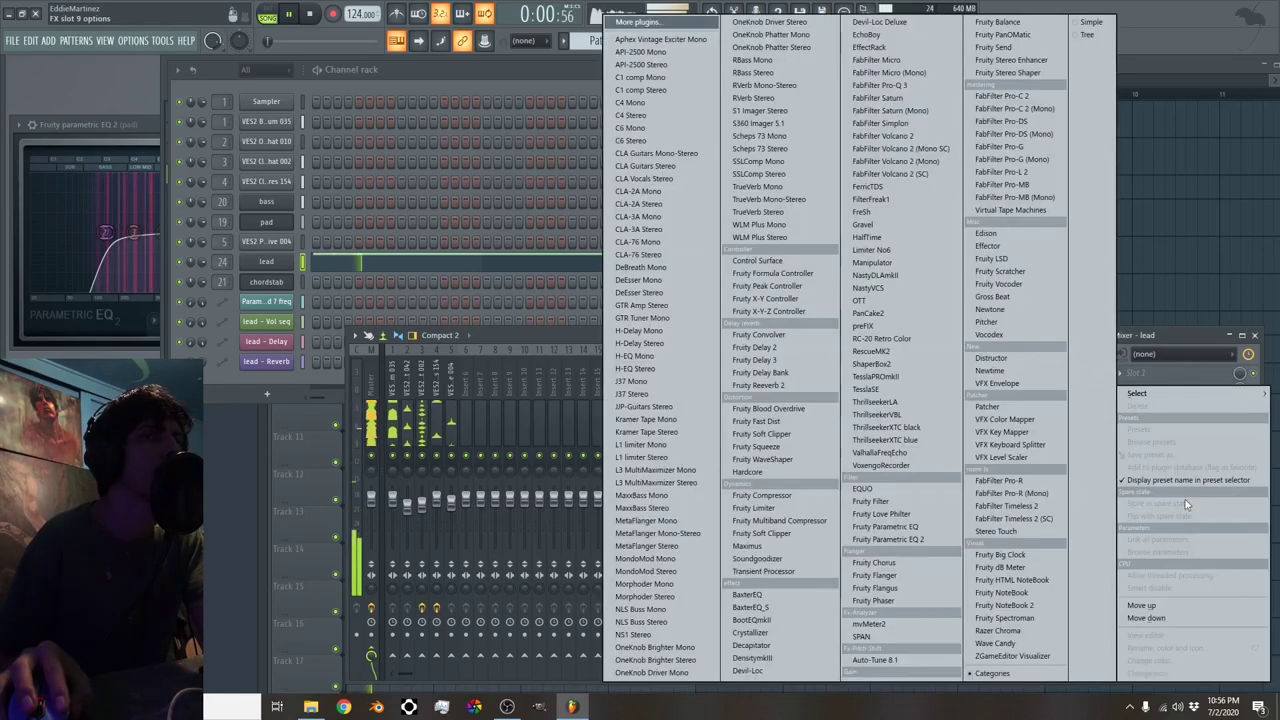
{"action": "left_click", "coordinate": [870, 363]}
{"action": "left_click", "coordinate": [520, 303]}
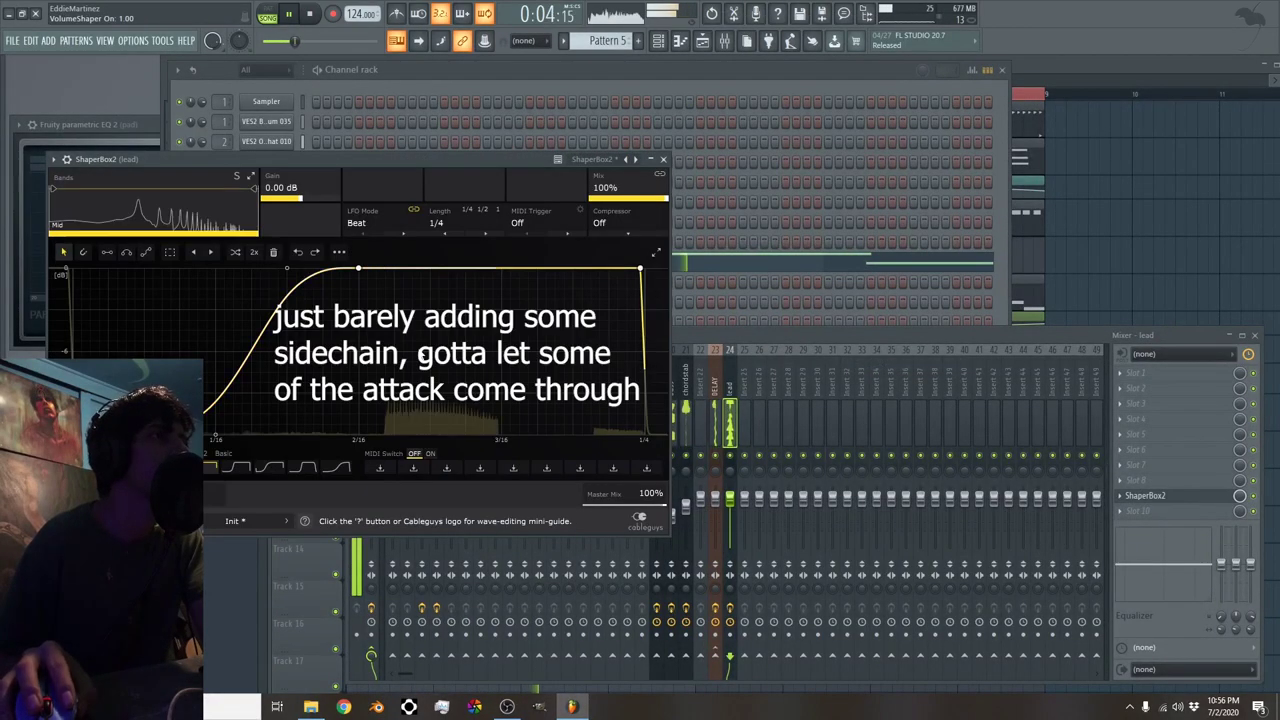
{"action": "left_click_drag", "start_coordinate": [630, 190], "coordinate": [659, 216]}
{"action": "left_click", "coordinate": [664, 160]}
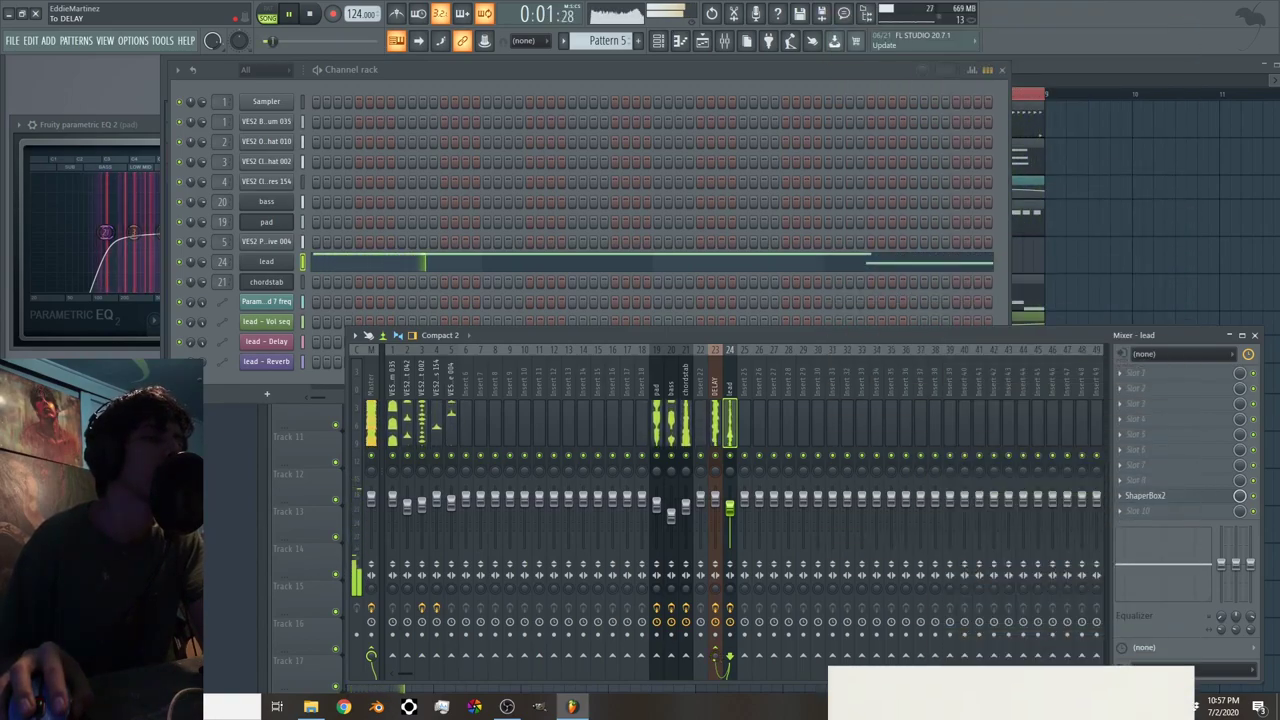
Create an automation clip for the lead insert's send level to DELAY and enlarge Track 10 in the playlist
{"action": "right_click", "coordinate": [716, 655]}
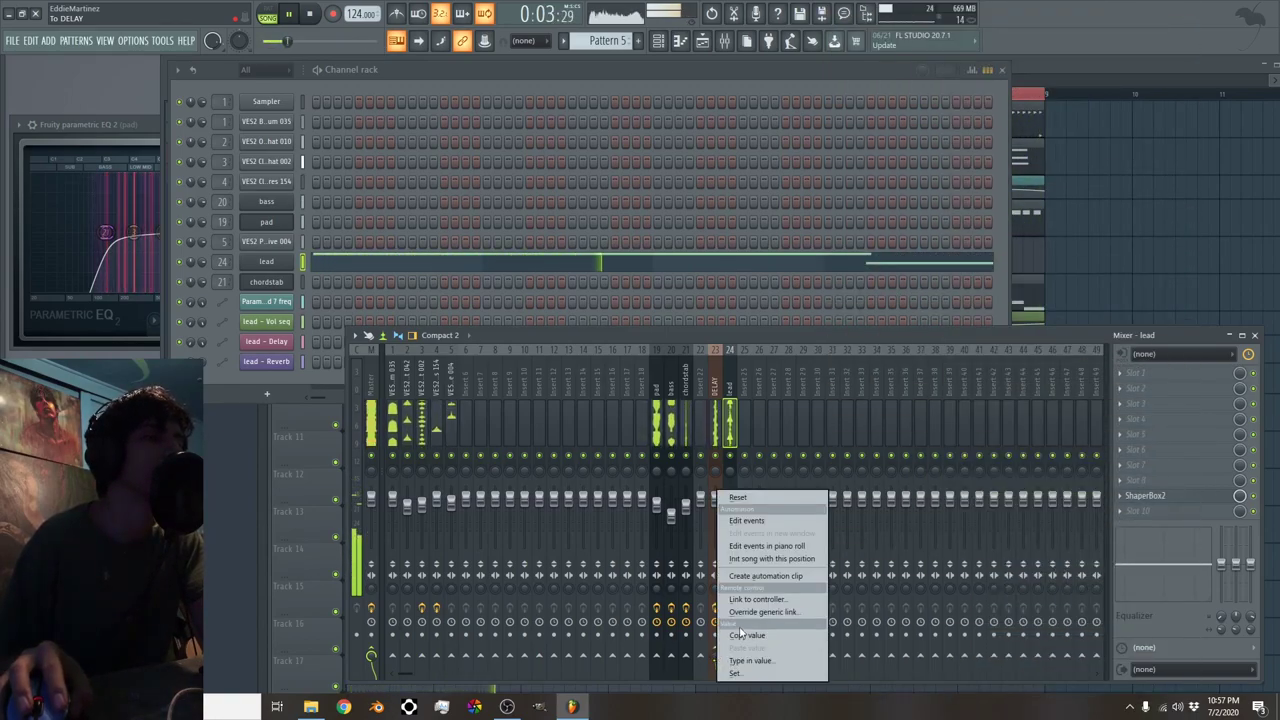
{"action": "left_click", "coordinate": [760, 577]}
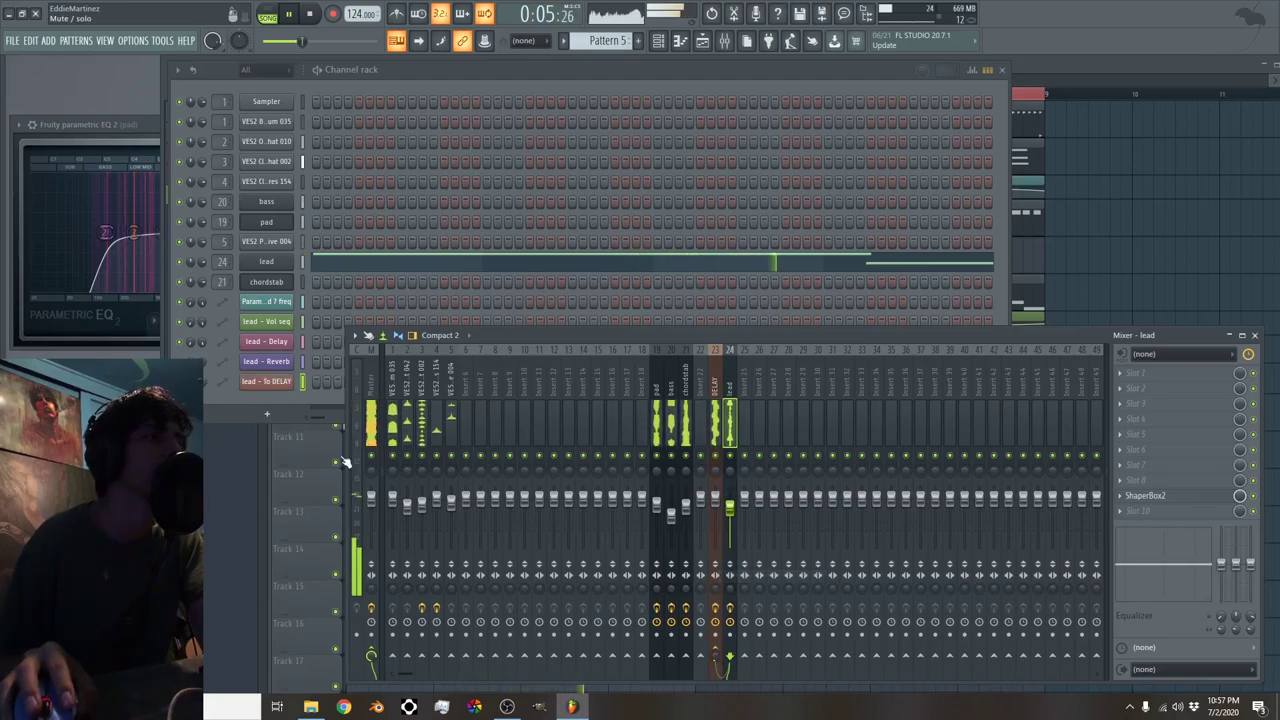
{"action": "left_click", "coordinate": [320, 439]}
{"action": "left_click_drag", "start_coordinate": [318, 420], "coordinate": [318, 528]}
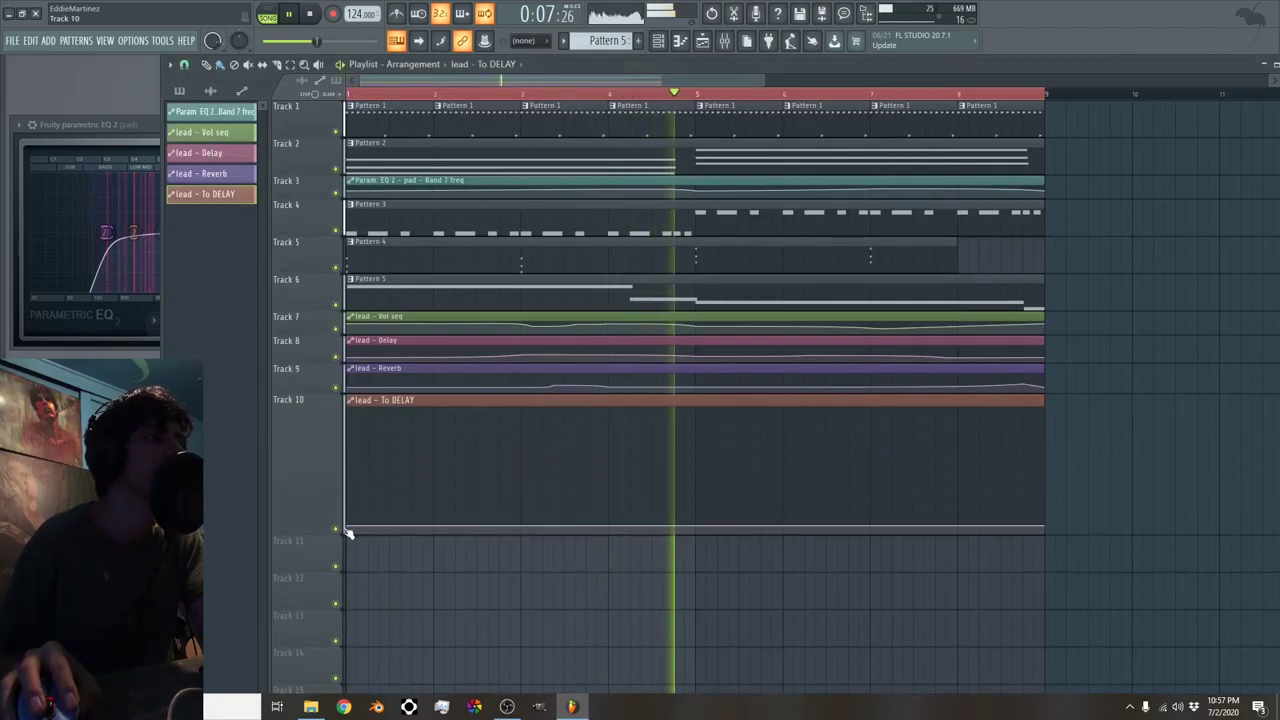
Shape the lead's To DELAY automation with a peak just before bar 7, a drop at bar 8 and a spike late in bar 8
{"action": "left_click", "coordinate": [848, 471]}
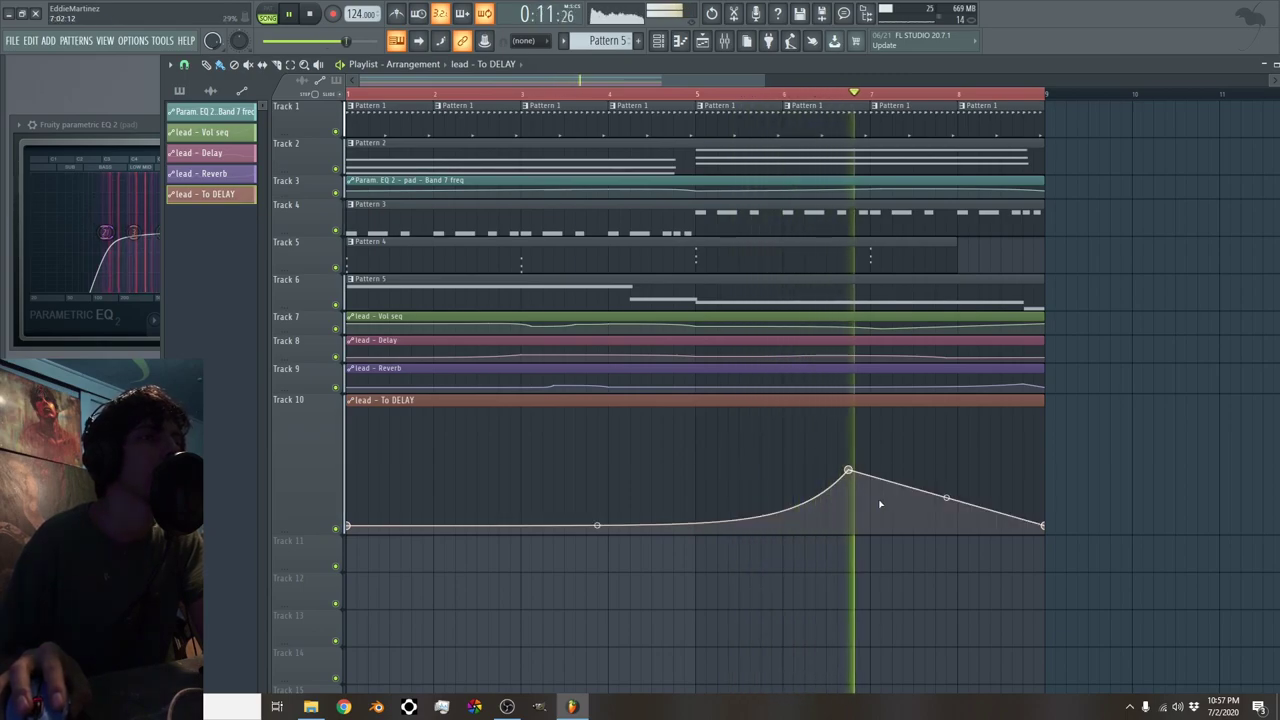
{"action": "left_click", "coordinate": [957, 517]}
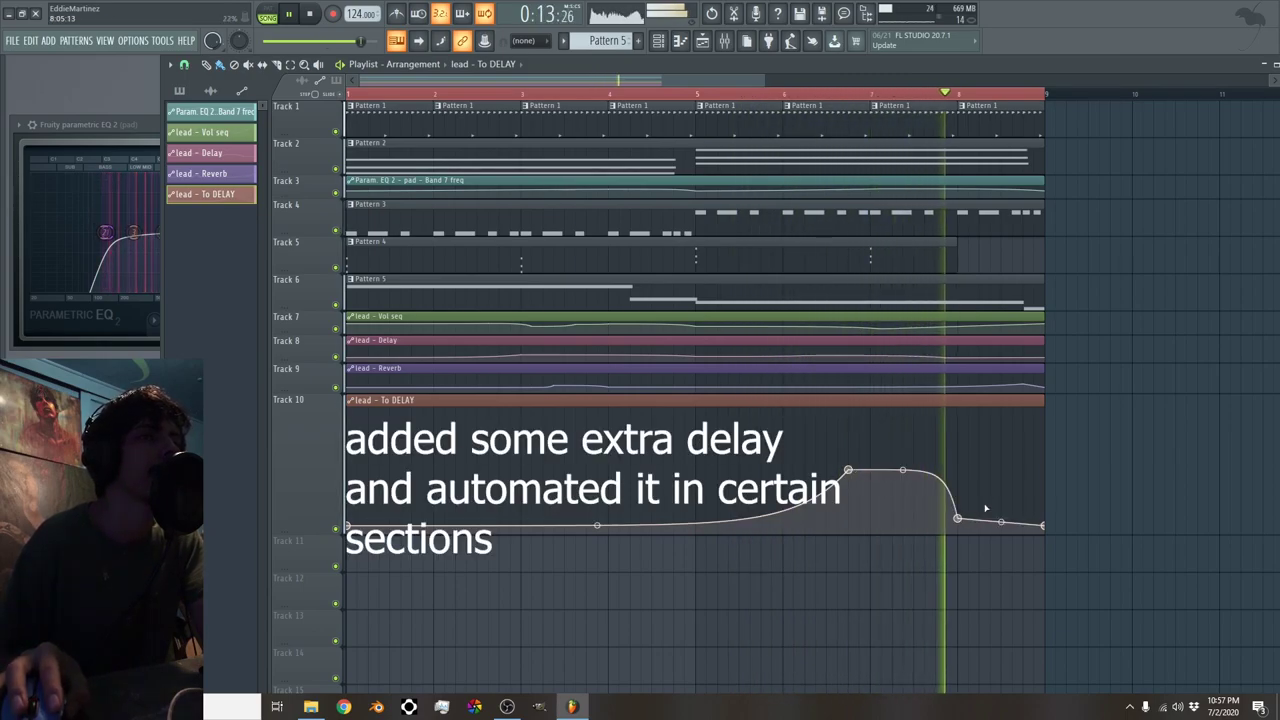
{"action": "left_click", "coordinate": [1022, 435]}
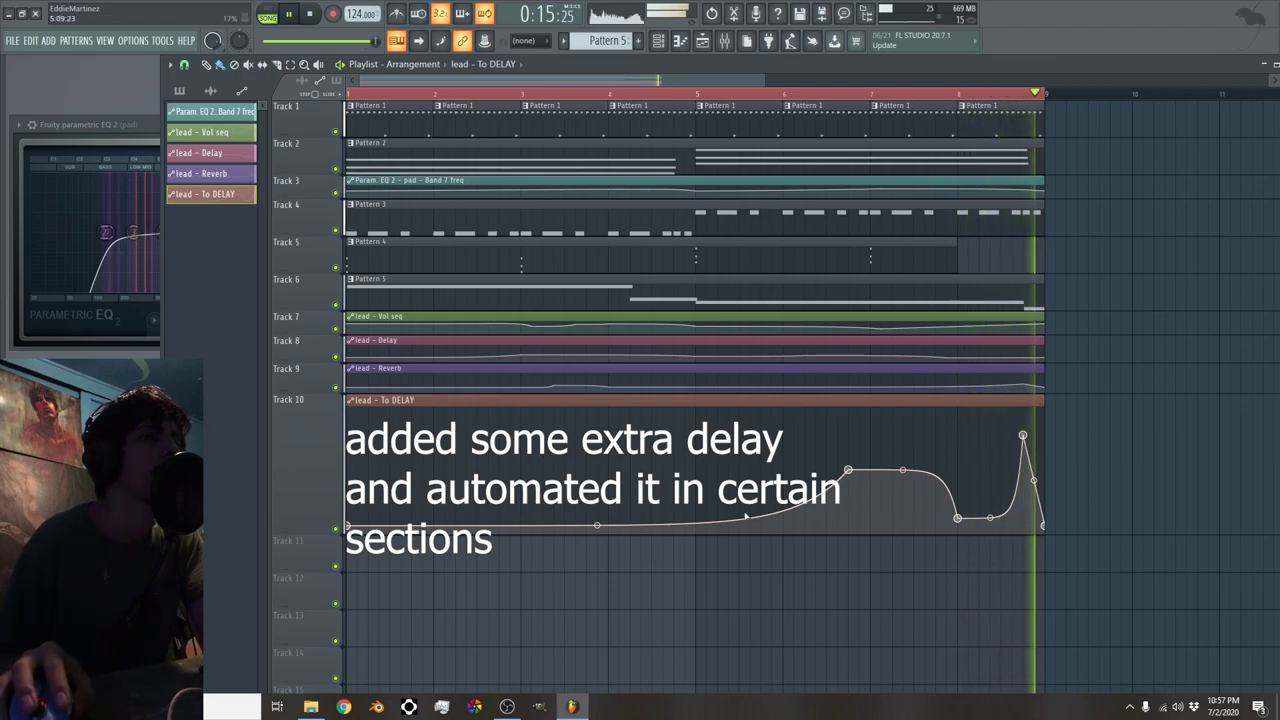
Add an early To DELAY swell peaking shortly after bar 3 and falling back at bar 4, without an extra point before bar 5
{"action": "left_click", "coordinate": [455, 522]}
{"action": "left_click", "coordinate": [542, 449]}
{"action": "left_click", "coordinate": [565, 513]}
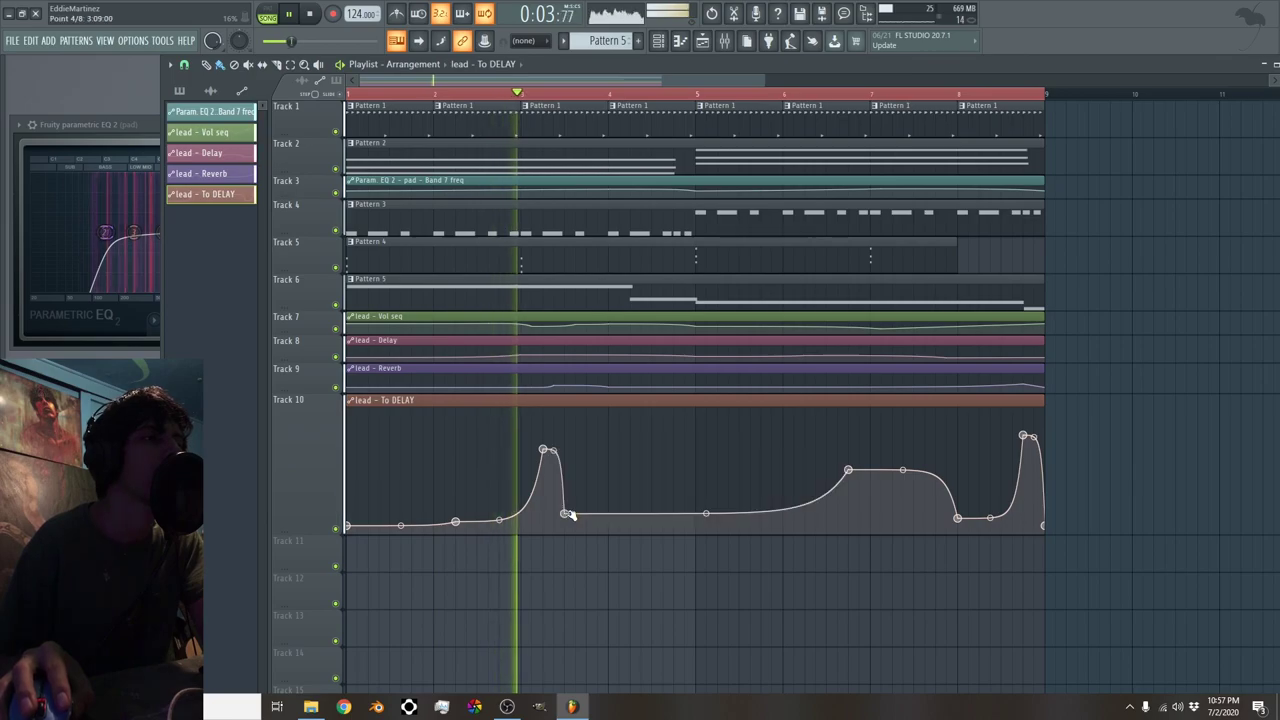
{"action": "left_click_drag", "start_coordinate": [565, 513], "coordinate": [608, 517]}
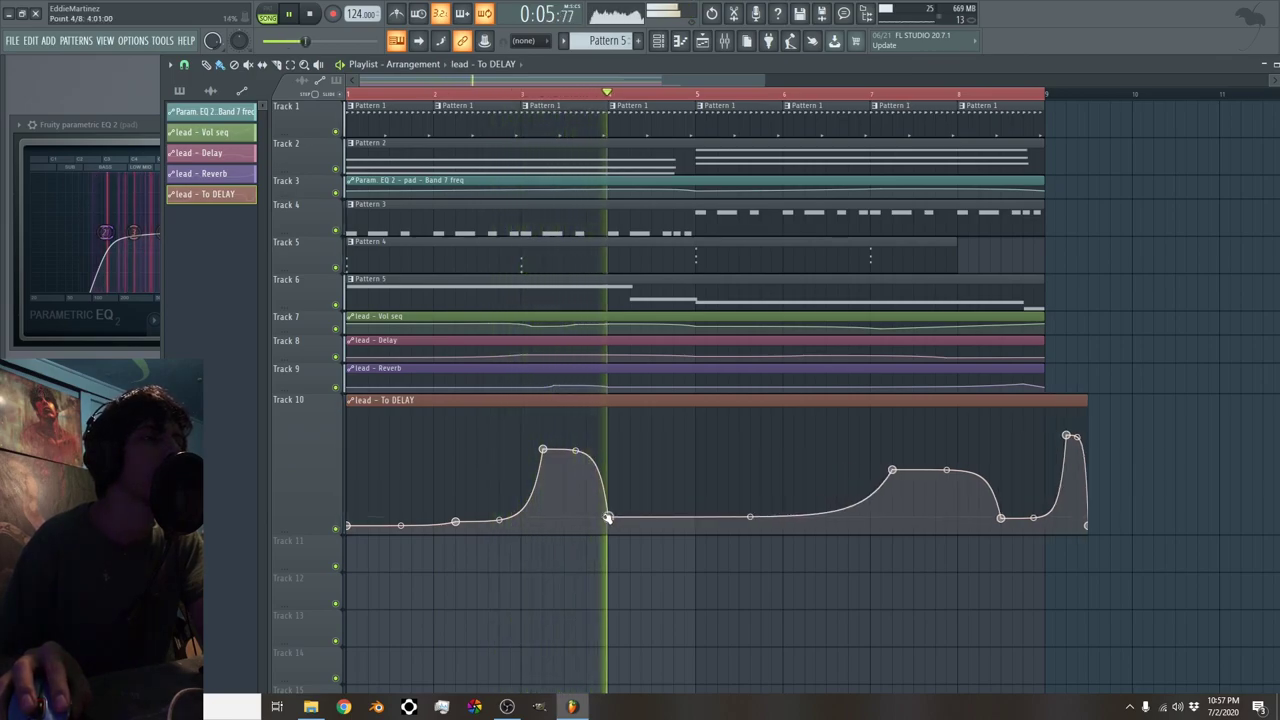
{"action": "left_click_drag", "start_coordinate": [752, 519], "coordinate": [697, 517]}
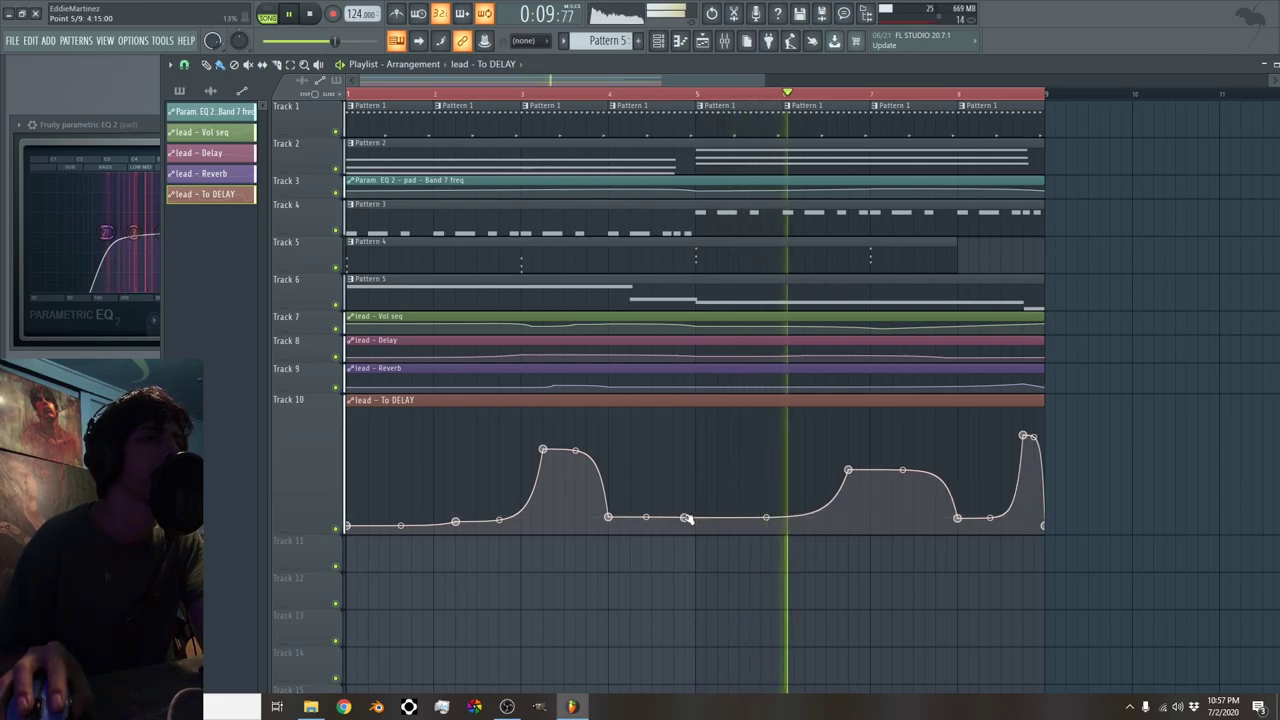
{"action": "right_click", "coordinate": [686, 517]}
{"action": "left_click", "coordinate": [718, 458]}
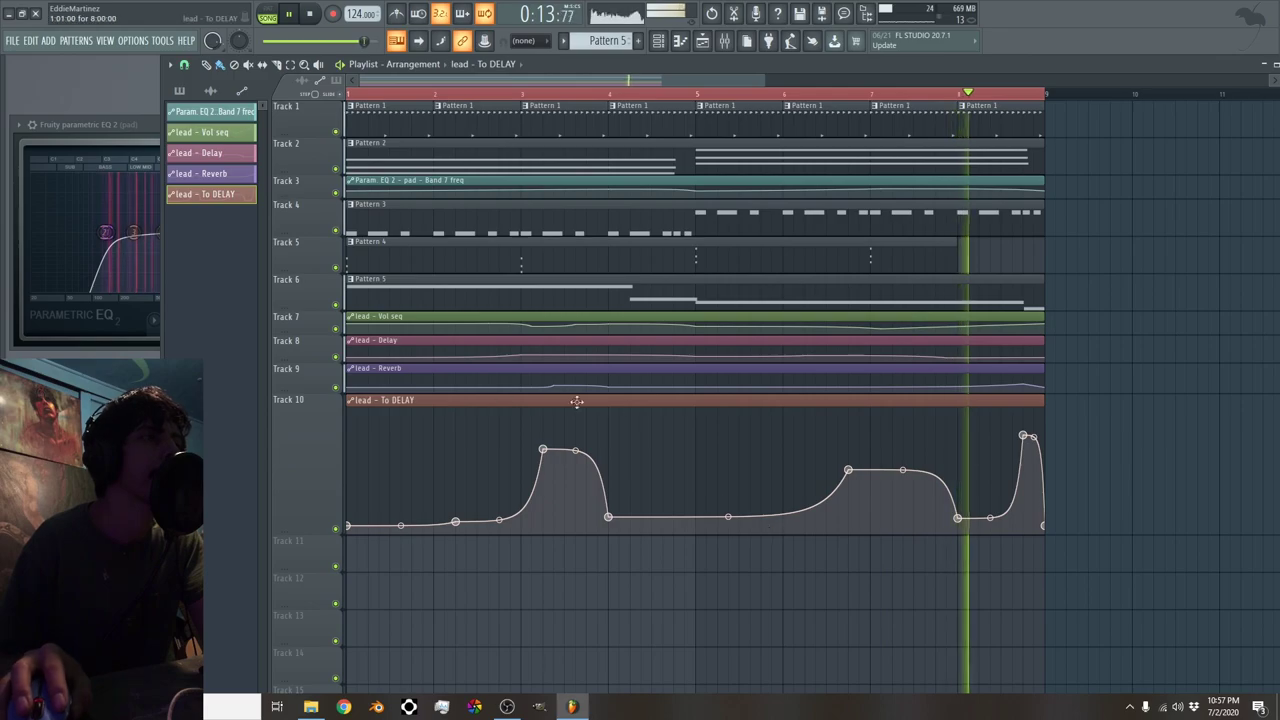
Check the lead's level in the mixer while the loop plays and return to the playlist
{"action": "left_click", "coordinate": [291, 15]}
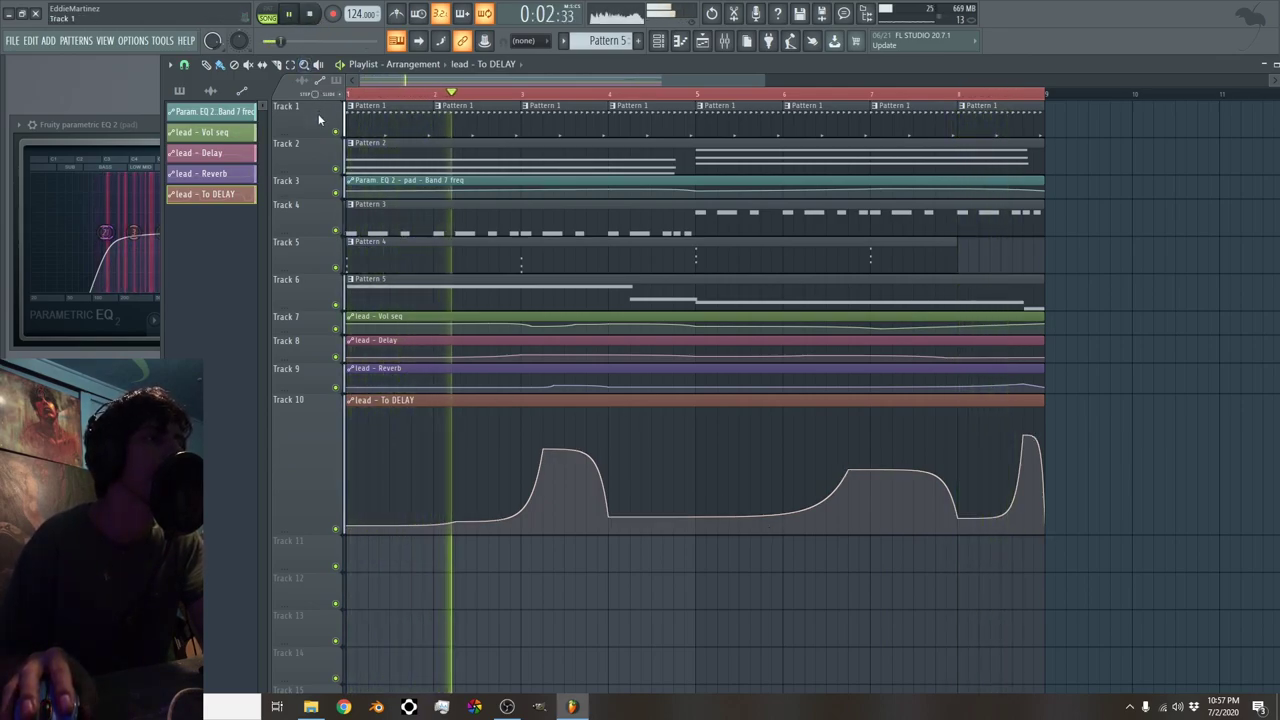
{"action": "left_click", "coordinate": [724, 41]}
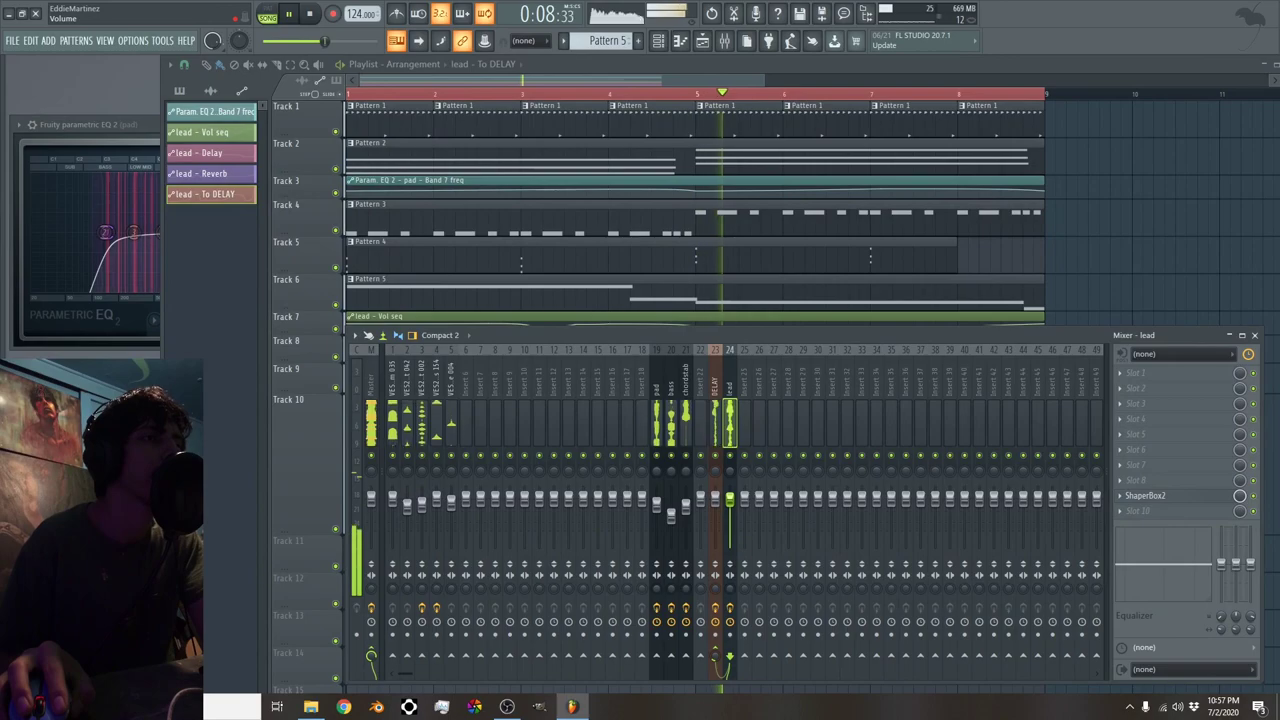
{"action": "left_click", "coordinate": [322, 422]}
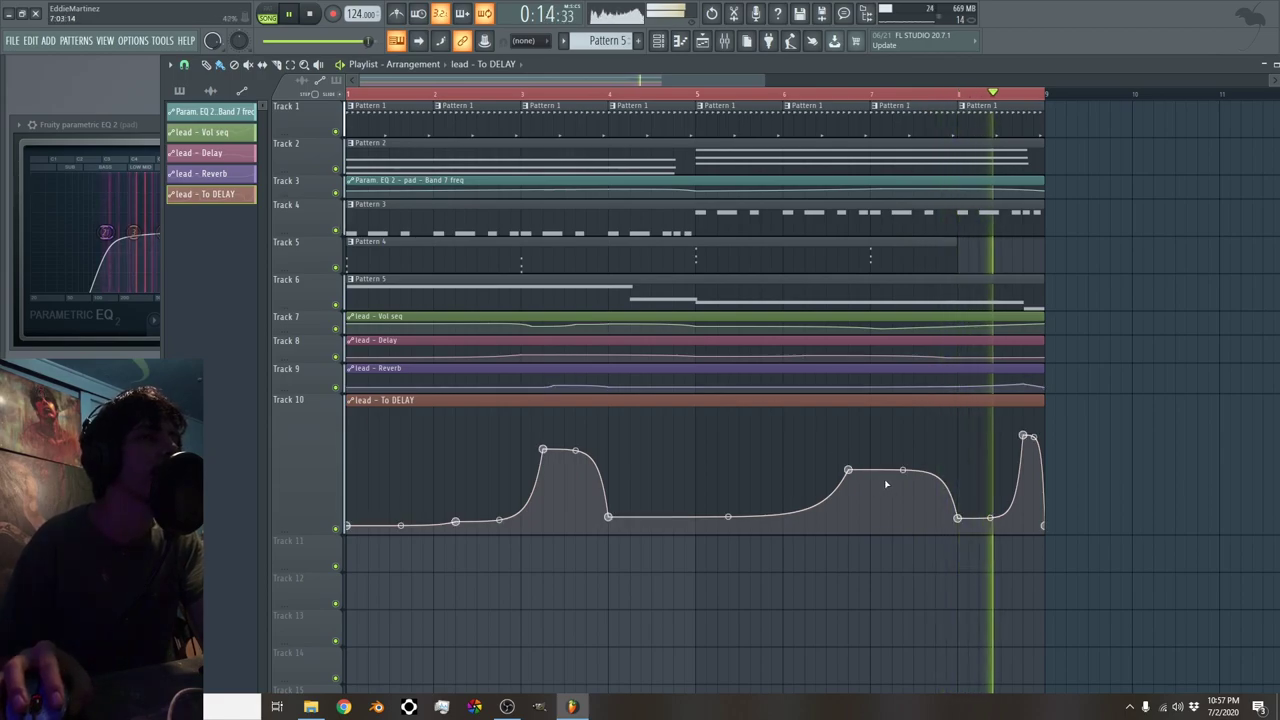
Soften the To DELAY fall after the peak before bar 7 and add a short spike at bar 5 that drops to a low level
{"action": "left_click_drag", "start_coordinate": [903, 473], "coordinate": [903, 483]}
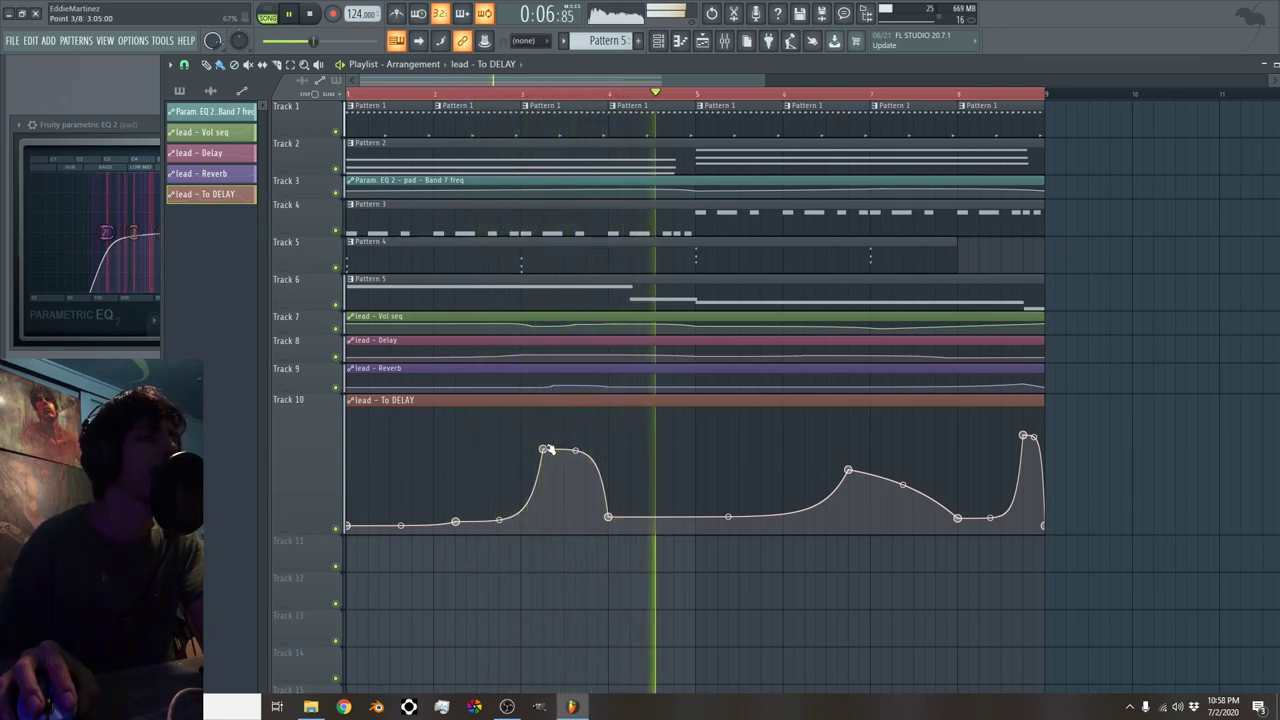
{"action": "right_click", "coordinate": [695, 472]}
{"action": "right_click", "coordinate": [662, 523]}
{"action": "right_click", "coordinate": [705, 532]}
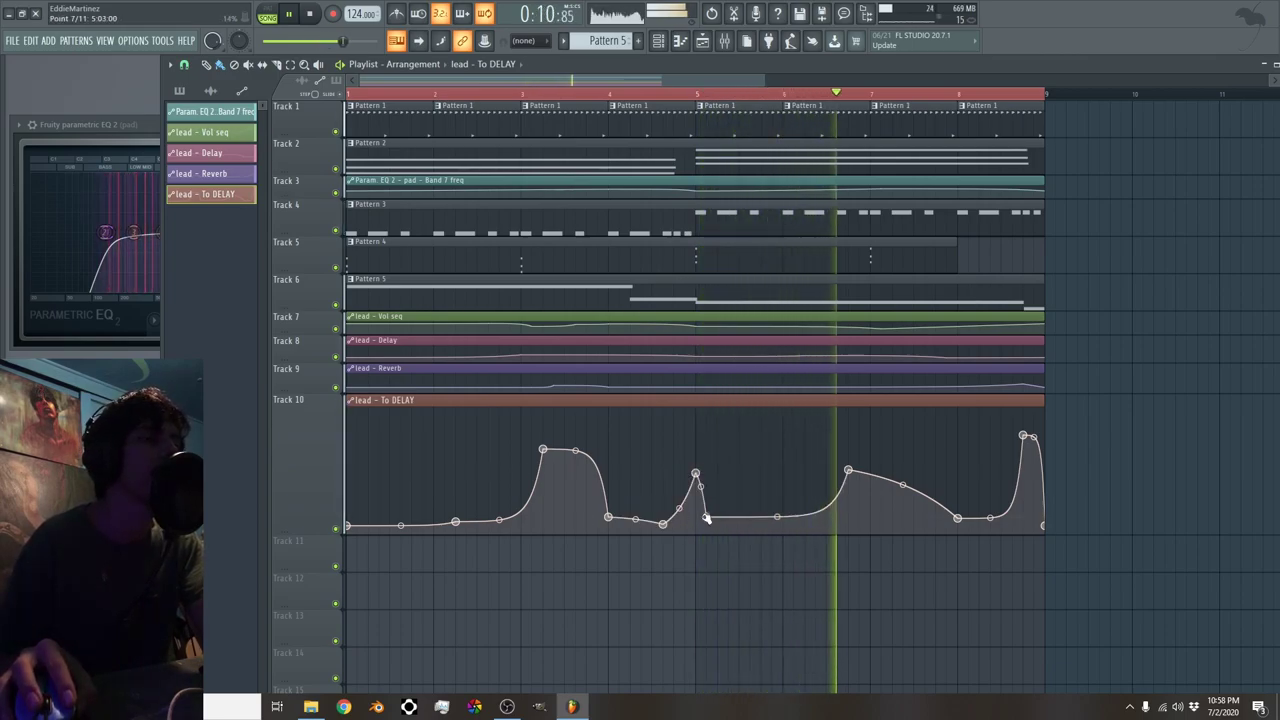
{"action": "left_click_drag", "start_coordinate": [707, 535], "coordinate": [708, 530]}
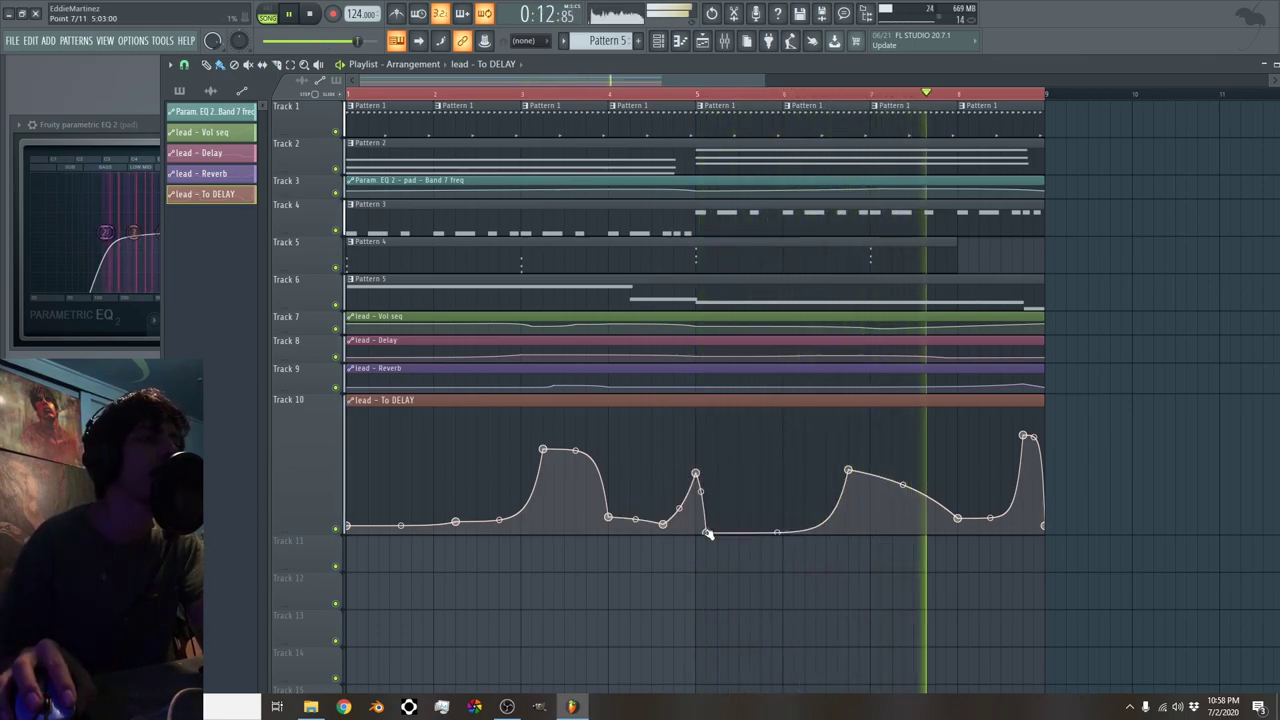
Lower the To DELAY point at bar 8, curve the fall leading into it inward and shrink Track 10
{"action": "left_click_drag", "start_coordinate": [957, 518], "coordinate": [957, 526]}
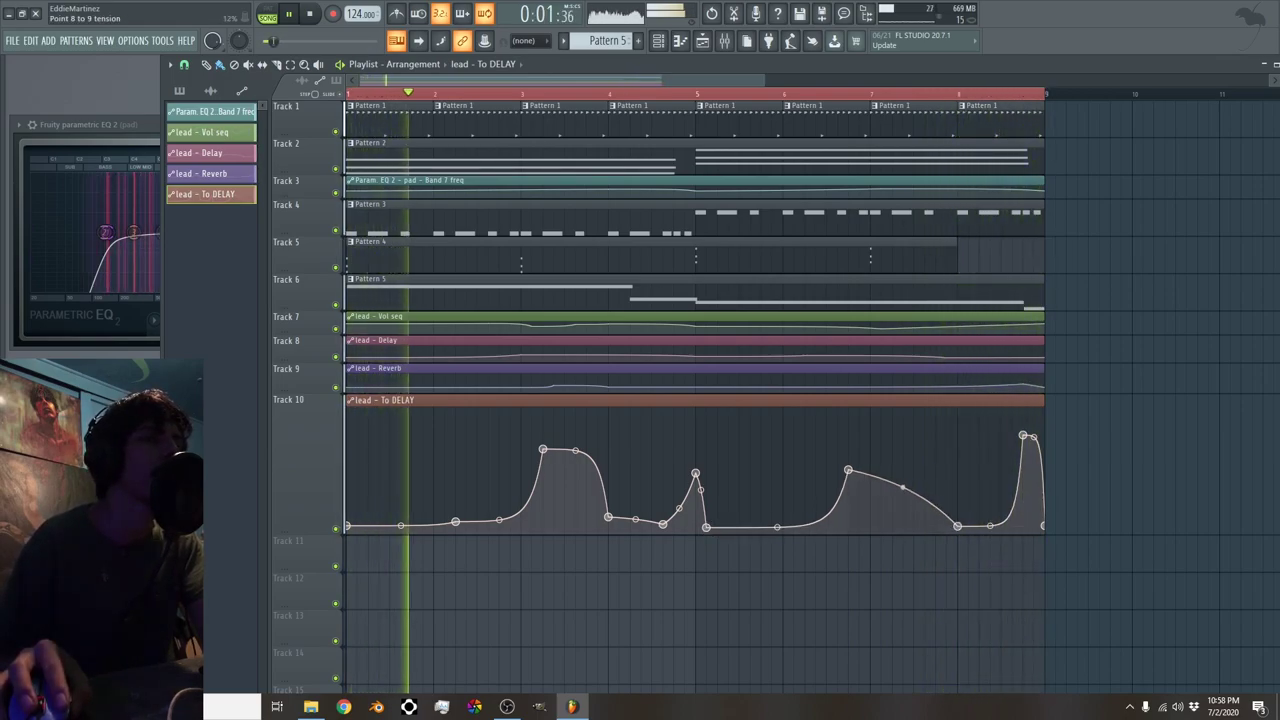
{"action": "mouse_move", "coordinate": [539, 537]}
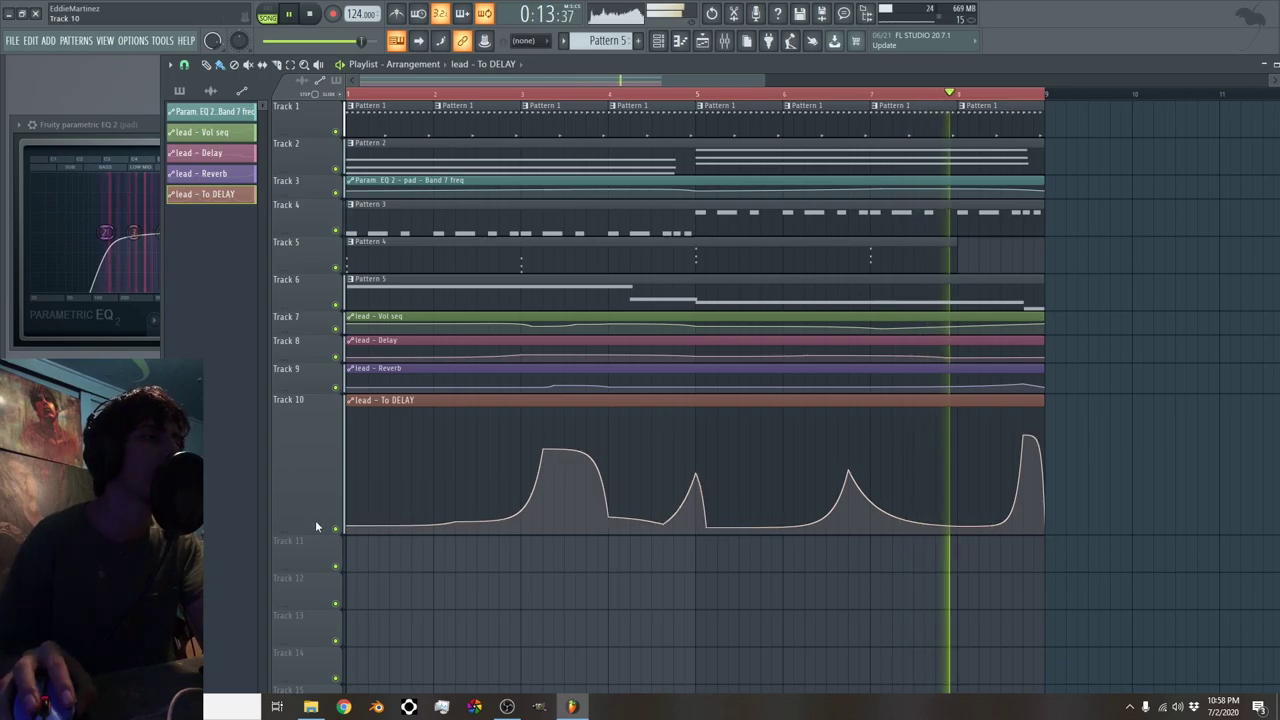
{"action": "left_click_drag", "start_coordinate": [313, 530], "coordinate": [318, 407]}
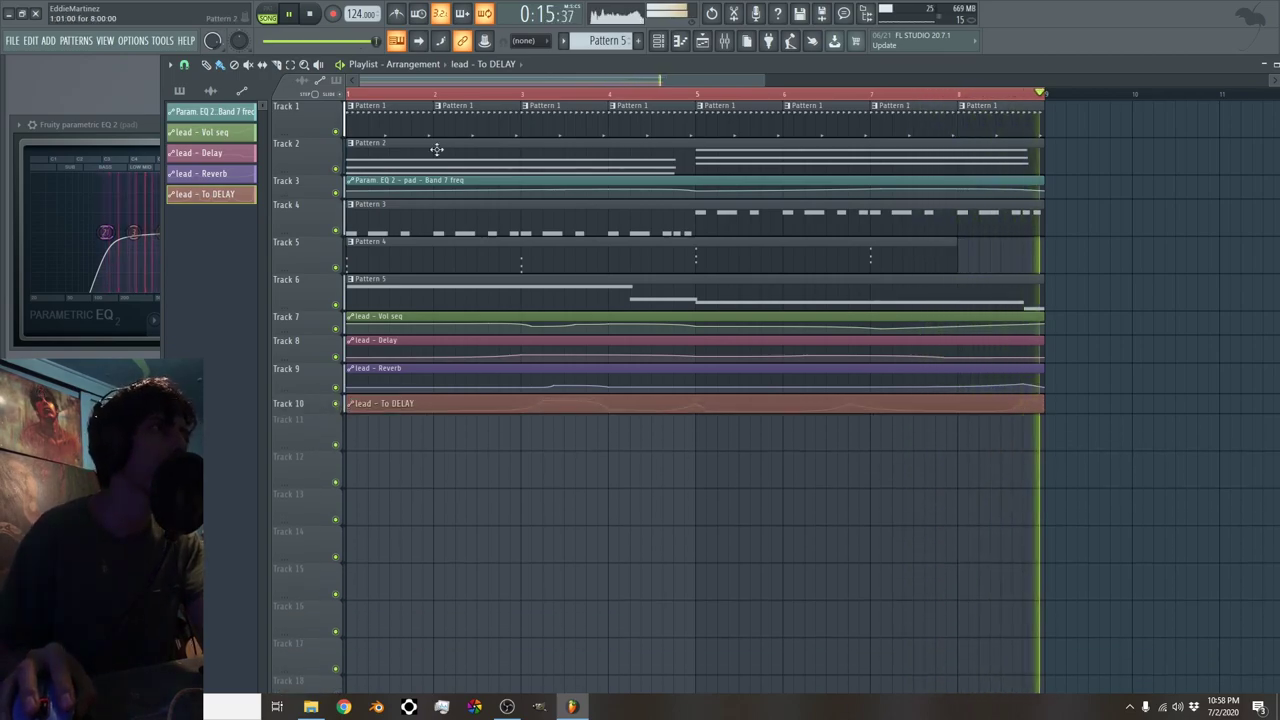
Look at the lead's FLEX settings from the channel rack and return to the playlist
{"action": "left_click", "coordinate": [660, 42]}
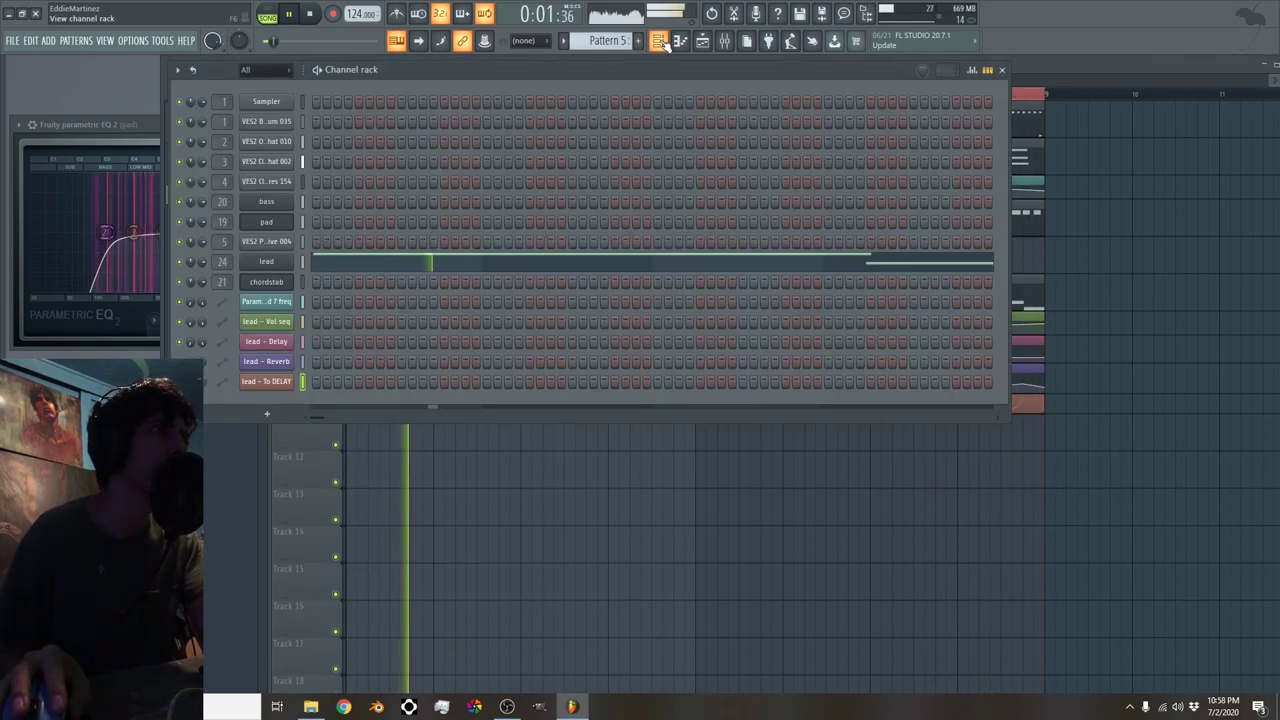
{"action": "left_click", "coordinate": [286, 264]}
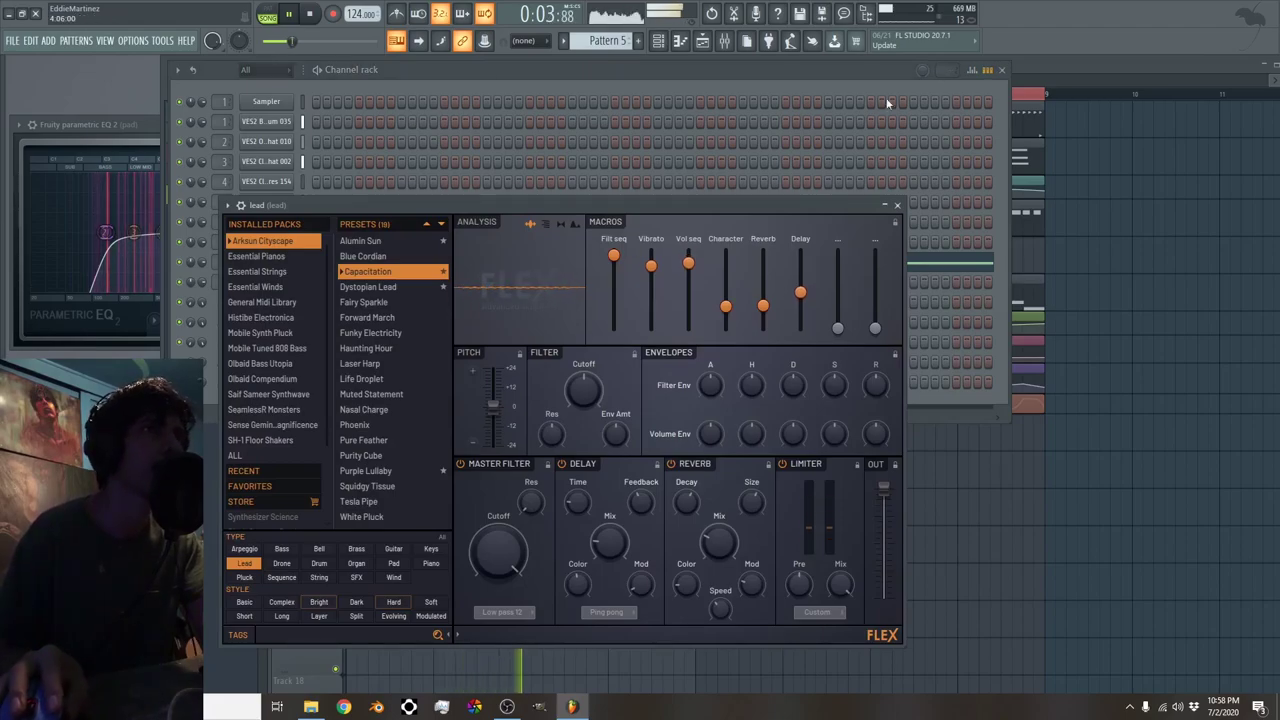
{"action": "left_click", "coordinate": [1043, 64]}
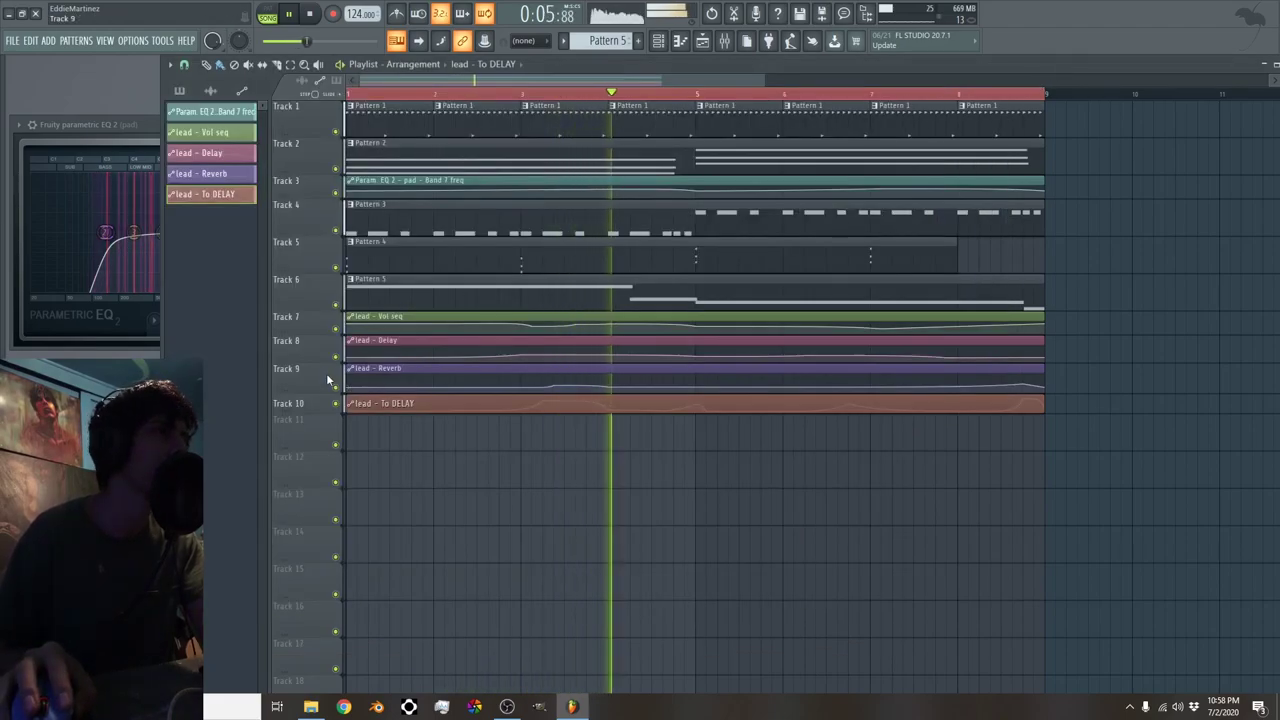
Enlarge Track 7 and reshape the lead's Vol seq automation with a lower start and a bump between bars 6 and 7, deleting the extra point
{"action": "left_click_drag", "start_coordinate": [321, 336], "coordinate": [290, 544]}
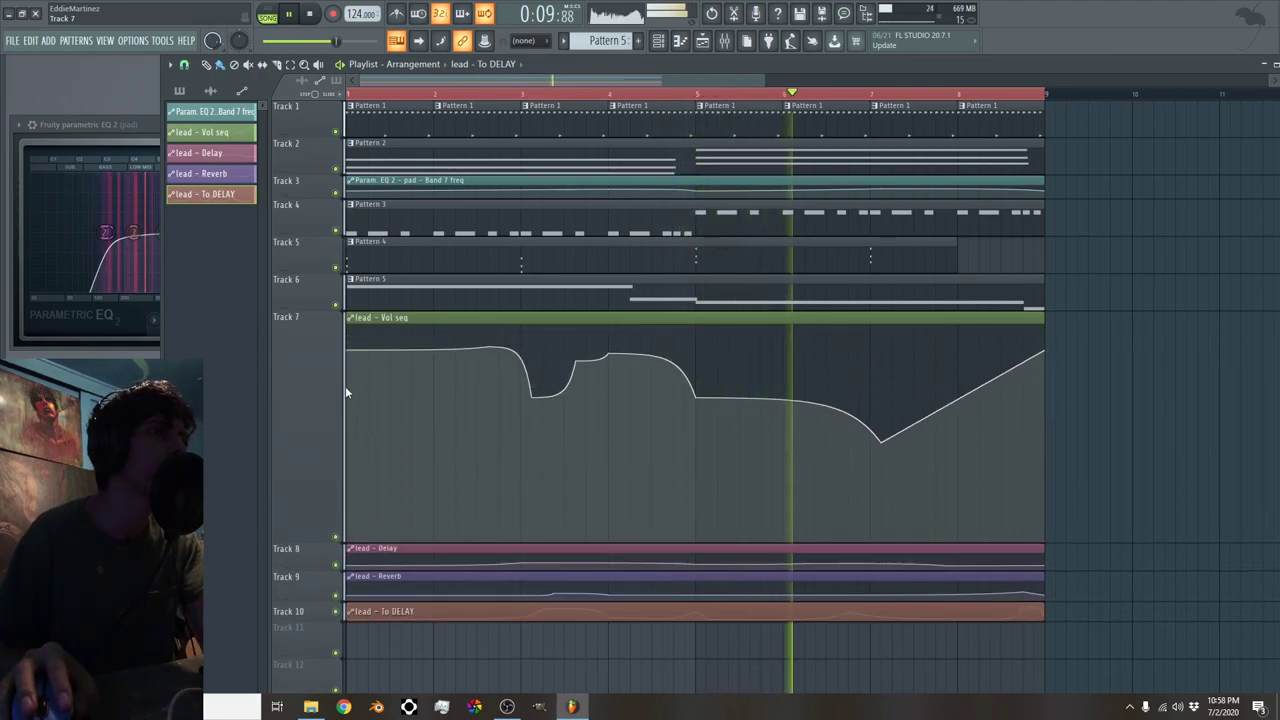
{"action": "left_click_drag", "start_coordinate": [350, 350], "coordinate": [338, 395]}
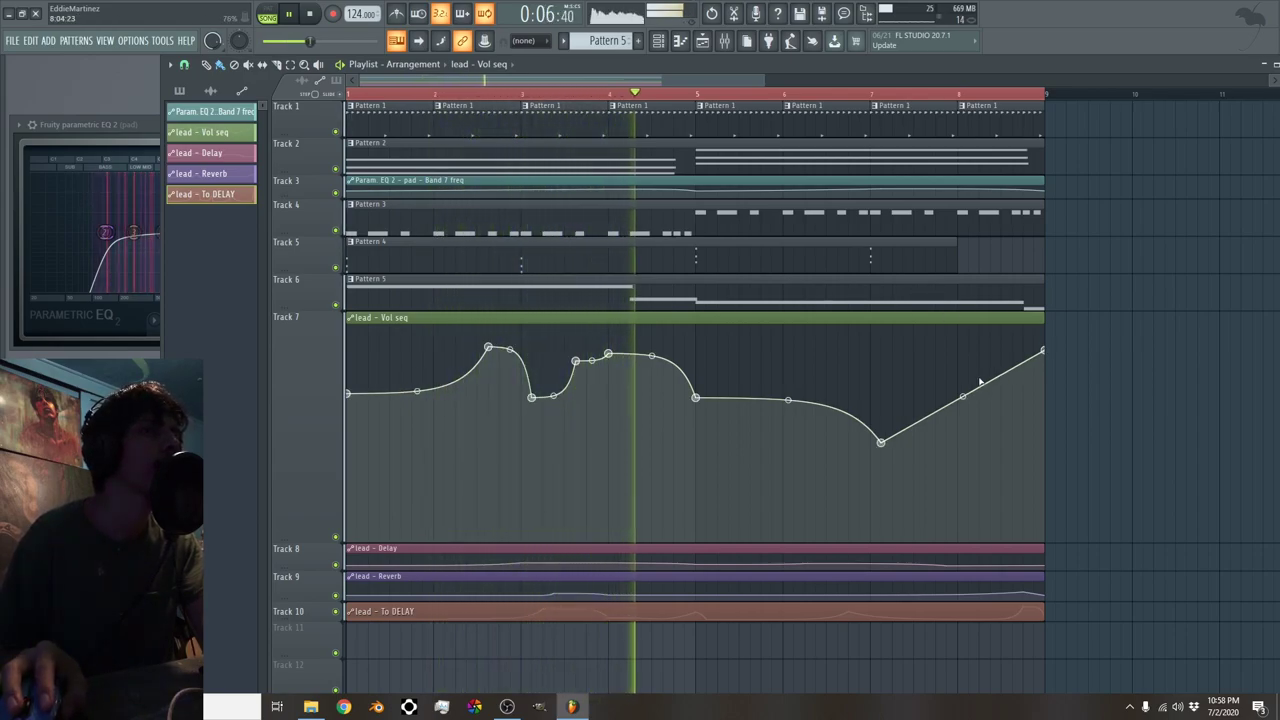
{"action": "left_click", "coordinate": [782, 400]}
{"action": "left_click", "coordinate": [815, 364]}
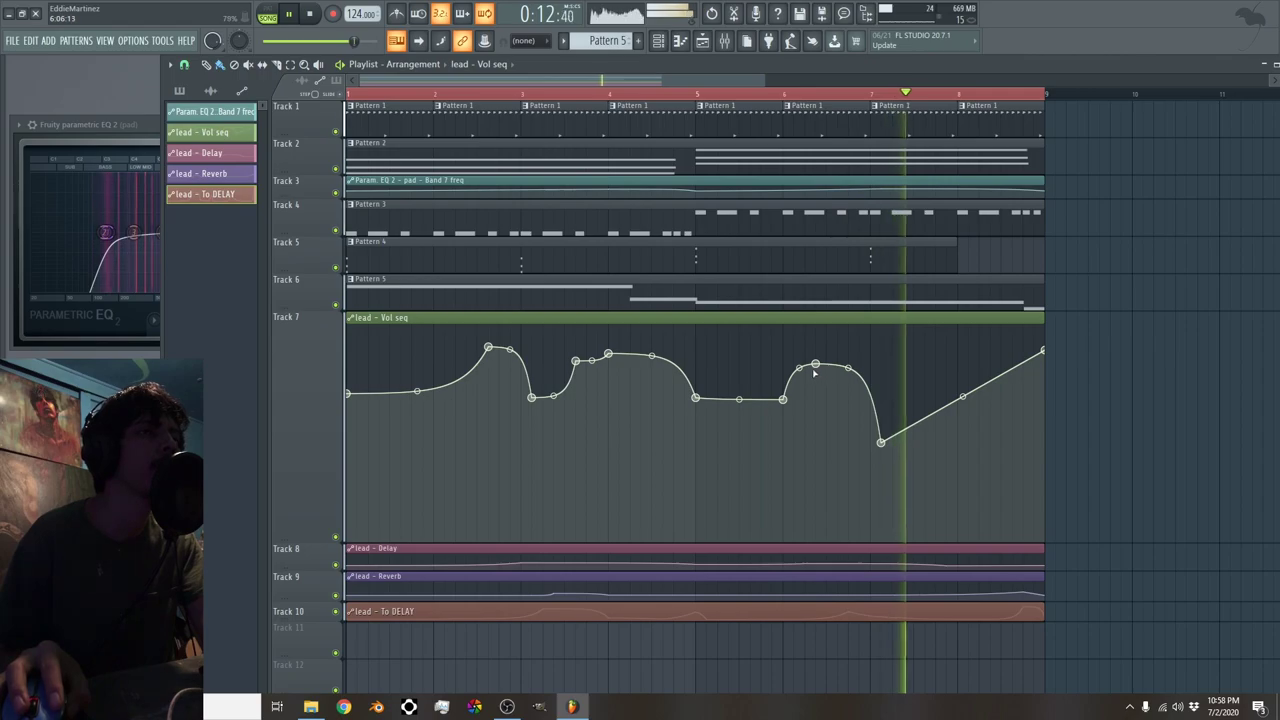
{"action": "right_click", "coordinate": [851, 368]}
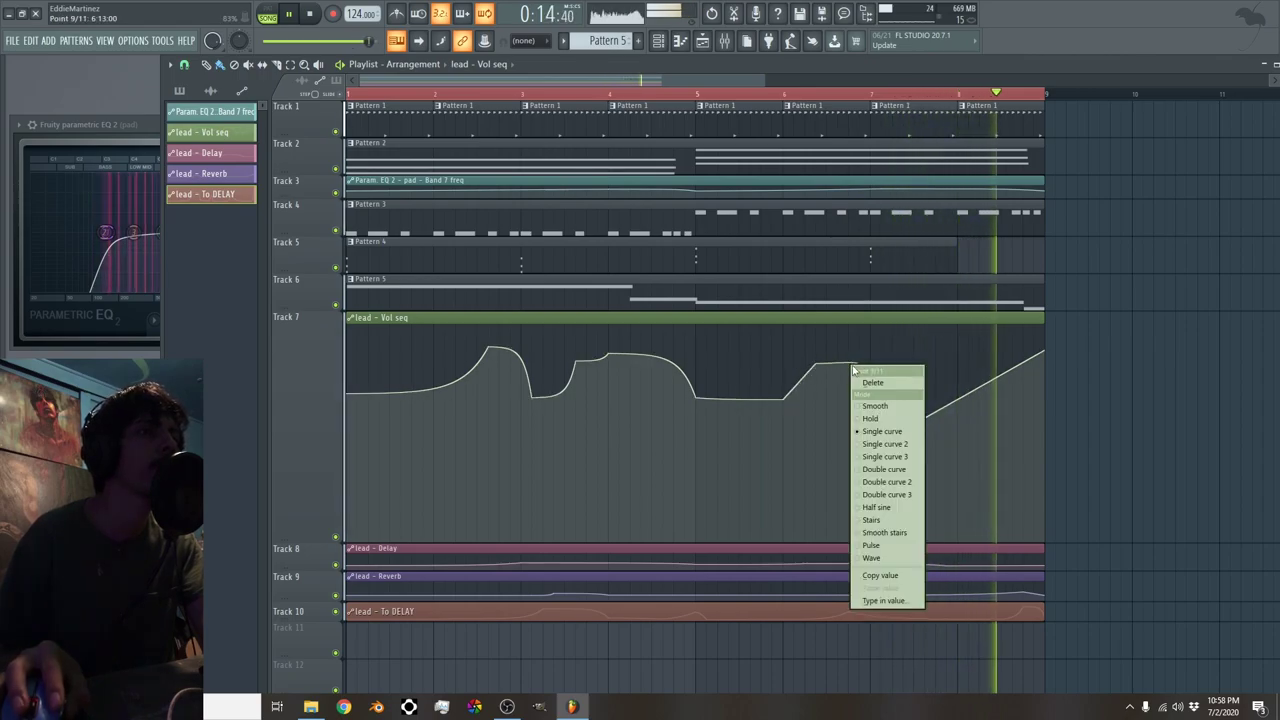
{"action": "left_click", "coordinate": [866, 382]}
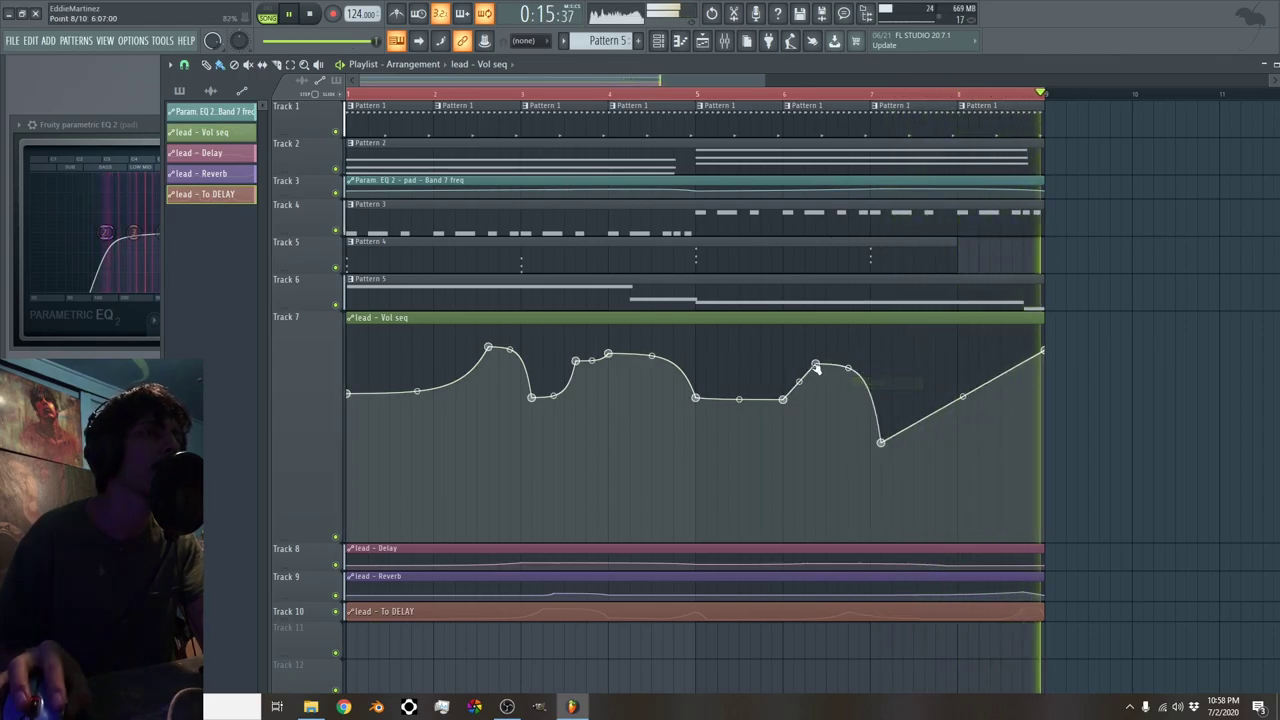
Open SPAN on the Master insert and play the arrangement to examine its spectrum and output level
{"action": "left_click", "coordinate": [727, 41]}
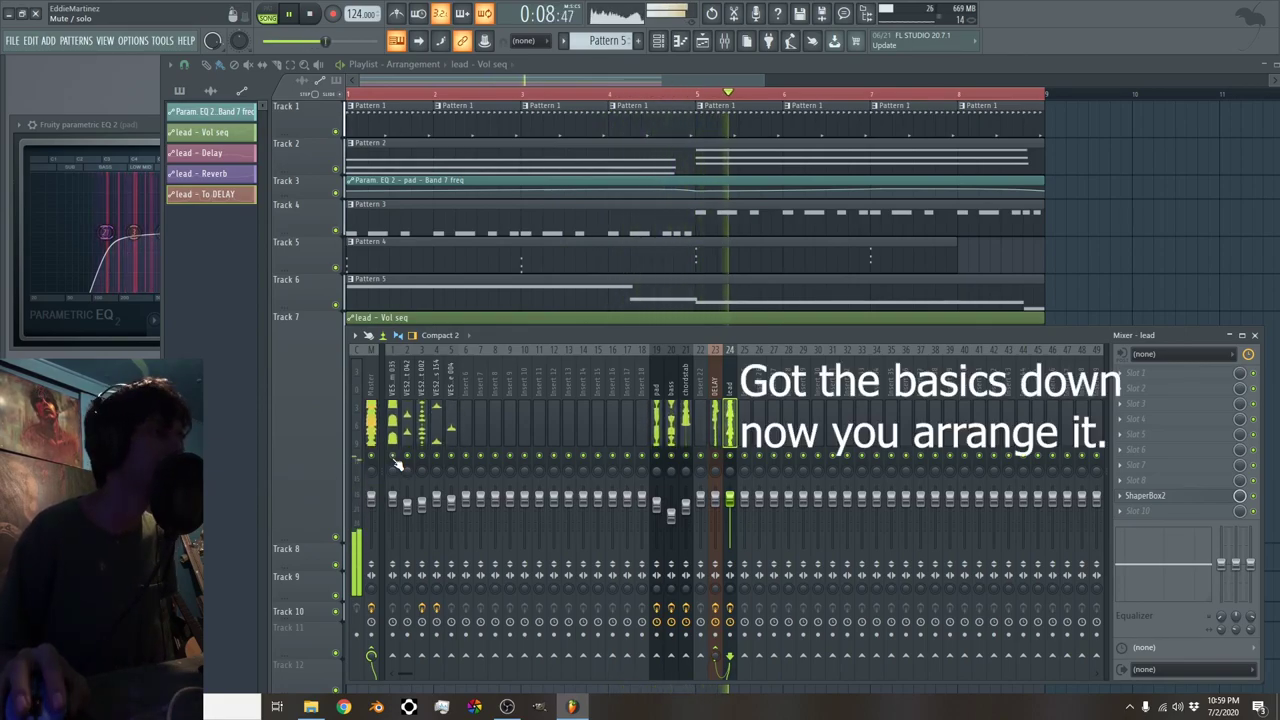
{"action": "left_click", "coordinate": [369, 425]}
{"action": "left_click", "coordinate": [1121, 499]}
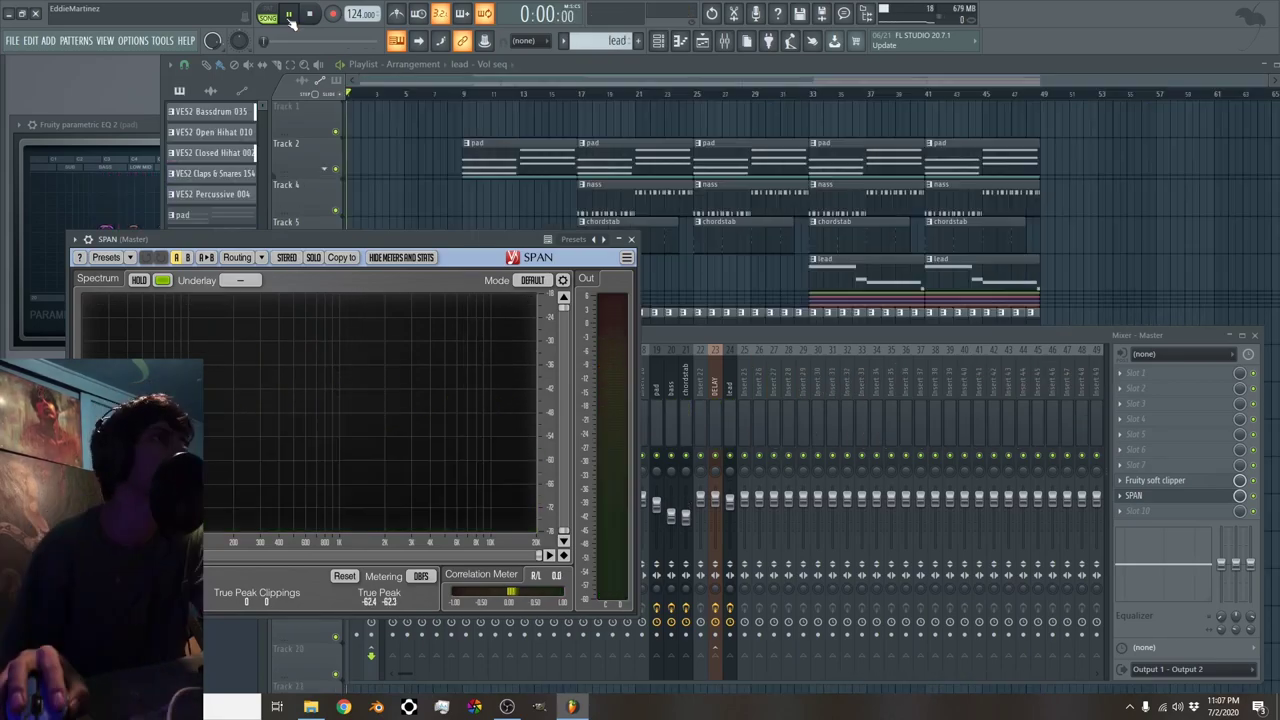
{"action": "left_click", "coordinate": [288, 14]}
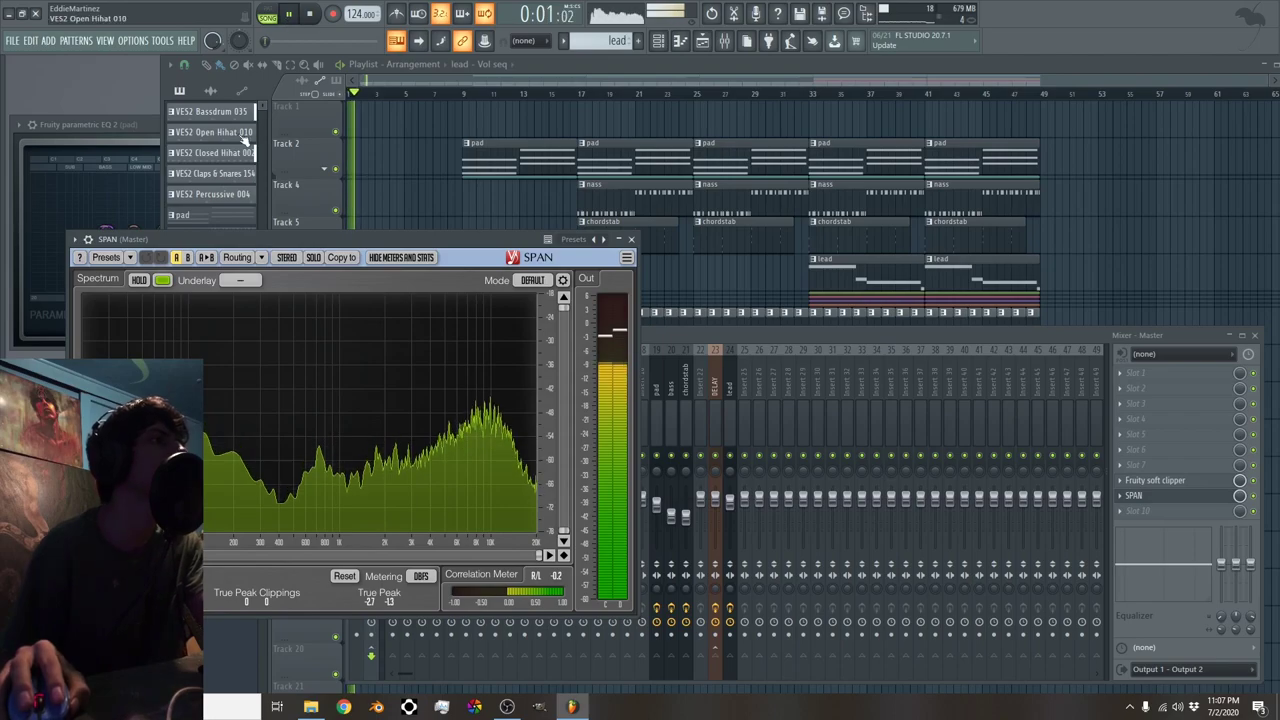
{"action": "left_click", "coordinate": [405, 82]}
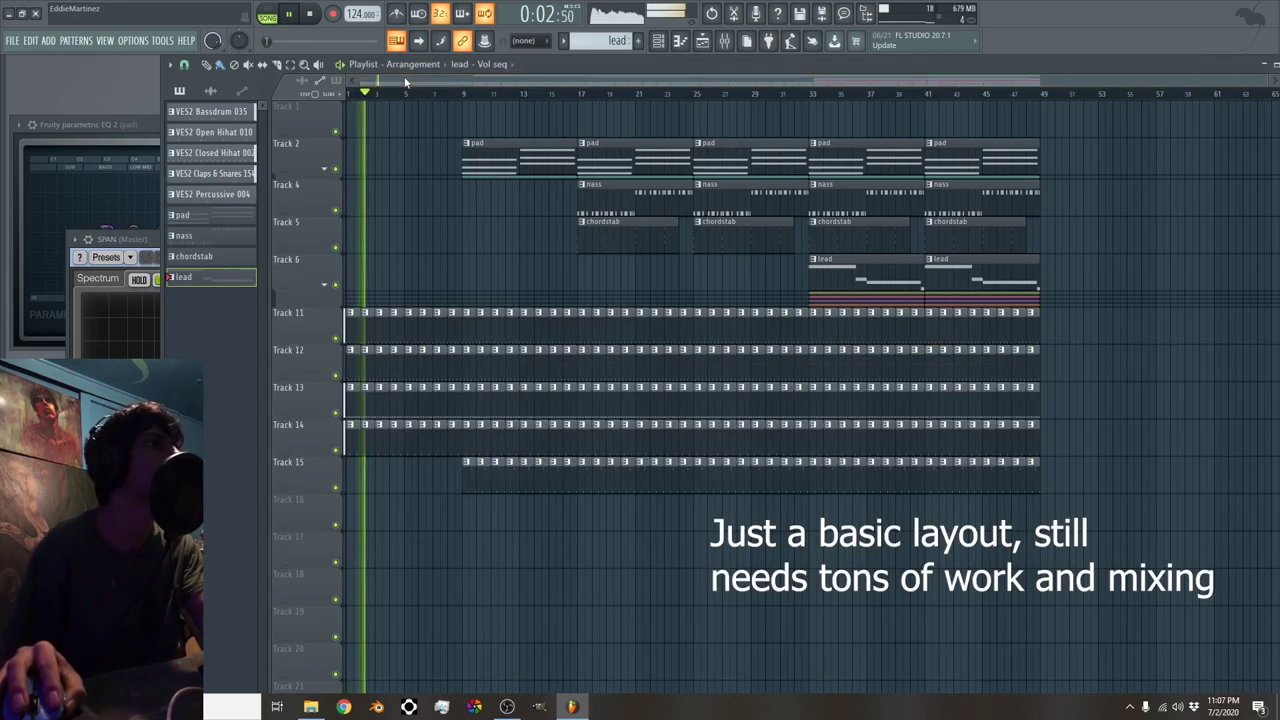
{"action": "left_click", "coordinate": [143, 240]}
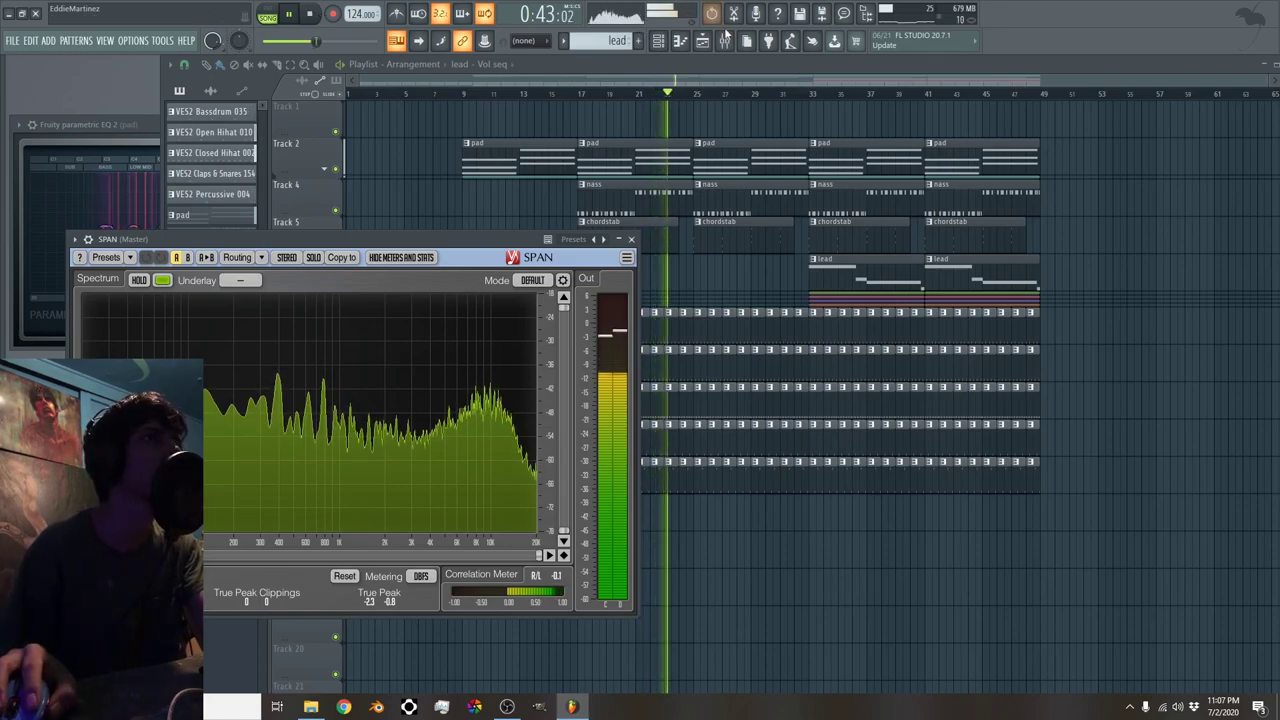
Trim the bar 32 drum clips on Tracks 11 to 15 to leave a short gap before bar 33
{"action": "left_click", "coordinate": [803, 302]}
{"action": "left_click_drag", "start_coordinate": [803, 302], "coordinate": [800, 475]}
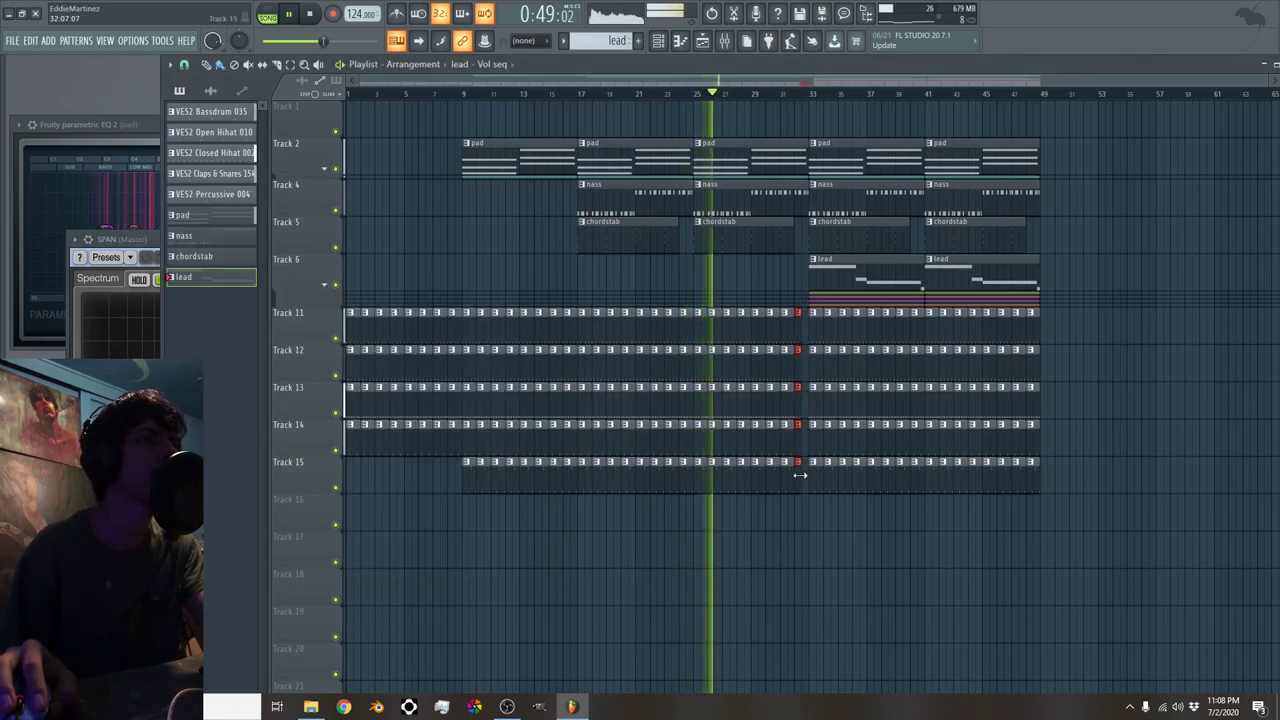